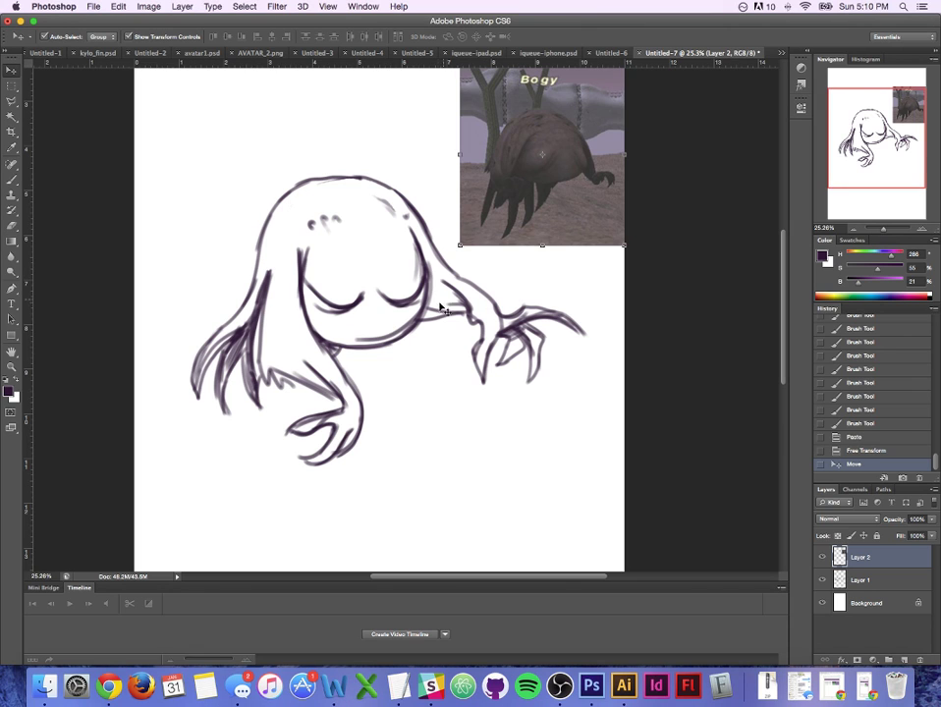
Step: Rename the sketch layer, Layer 1, as "lines"
left_click_drag(860, 557, 859, 572)
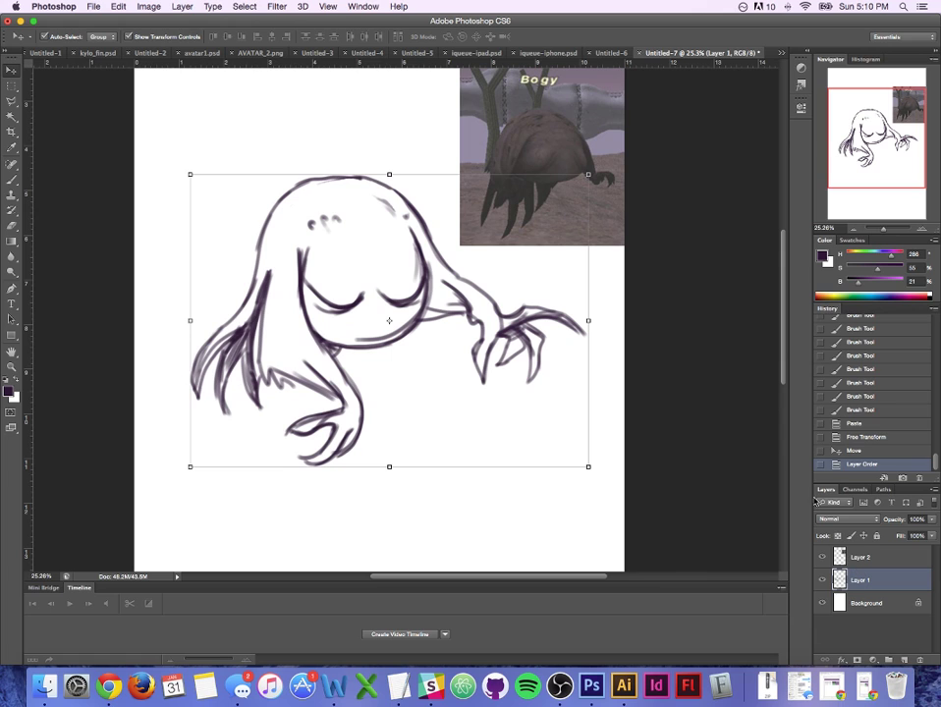
double_click(859, 580)
type("lines")
key("Return")
left_click(364, 246)
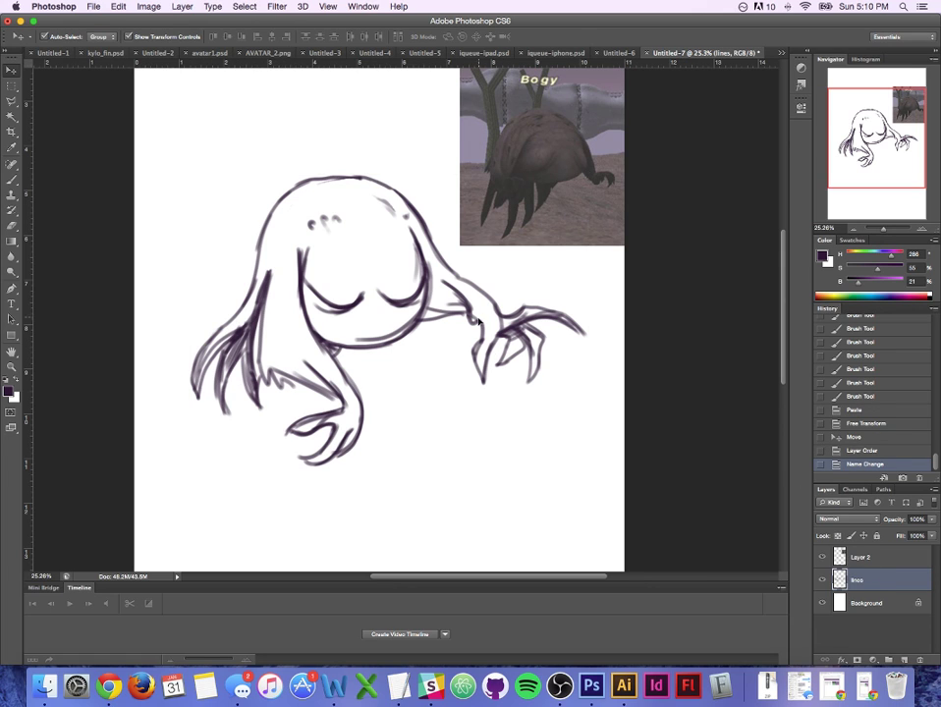
Step: Darken the claws and wrist of the hand on the drawing's right with Brush strokes on the lines layer
key("b")
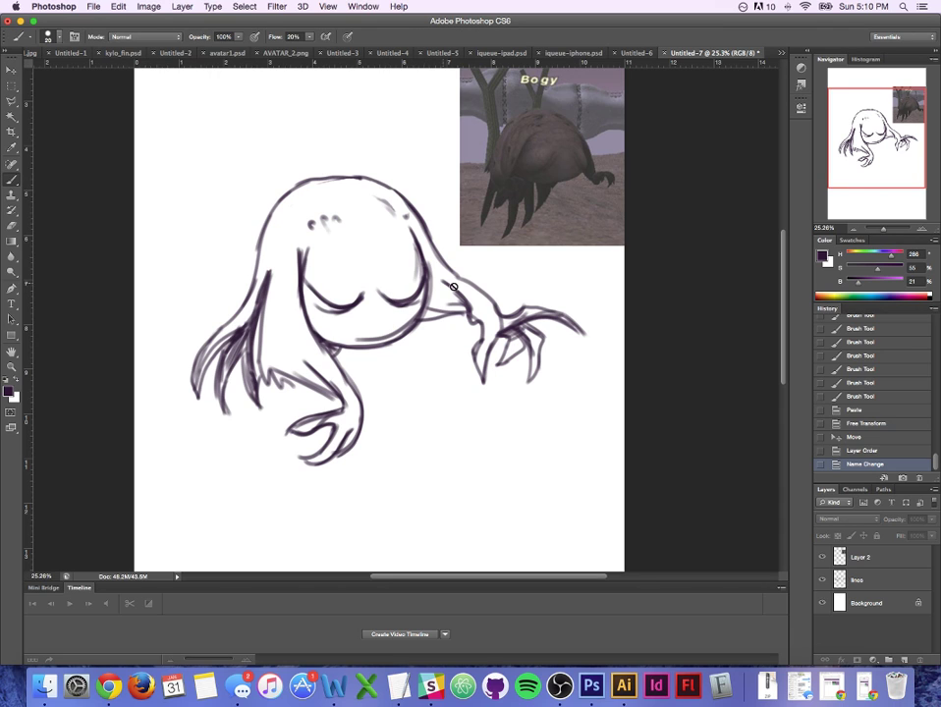
left_click(879, 582)
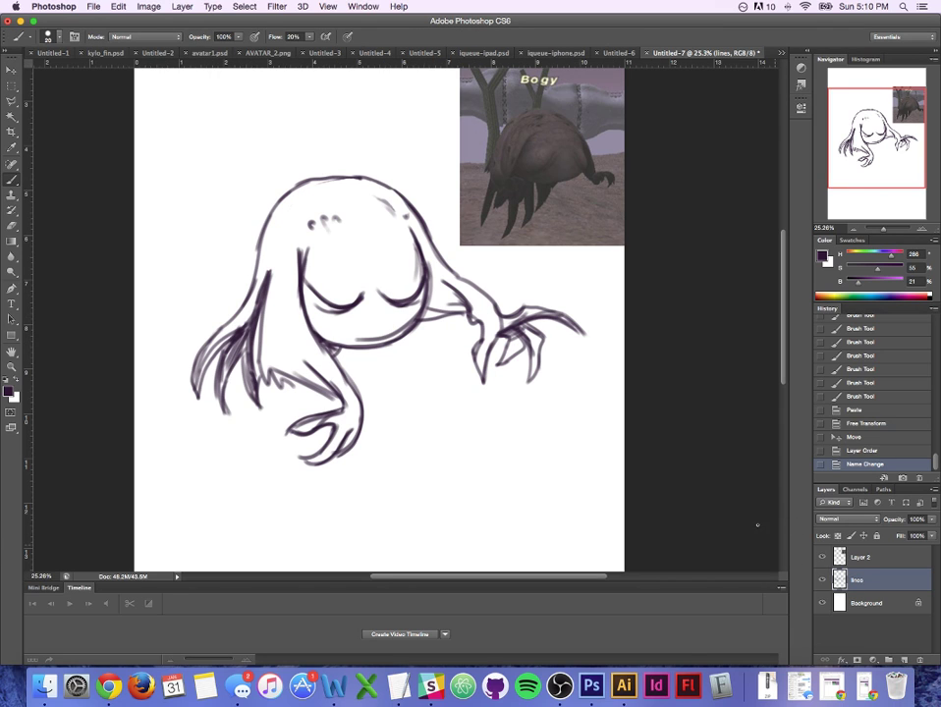
mouse_move(463, 295)
left_mouse_down()
mouse_move(474, 314)
mouse_move(478, 308)
mouse_move(484, 336)
left_mouse_up()
mouse_move(483, 334)
left_mouse_down()
mouse_move(473, 357)
mouse_move(490, 389)
left_mouse_up()
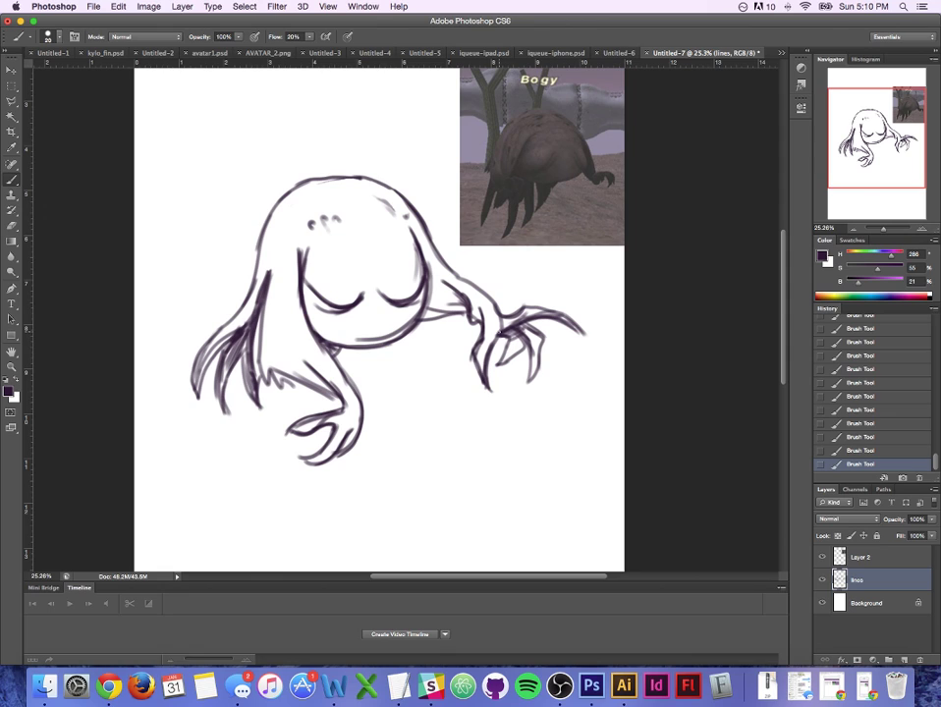
mouse_move(497, 335)
left_mouse_down()
mouse_move(537, 319)
mouse_move(580, 325)
left_mouse_up()
left_click_drag(501, 337, 492, 359)
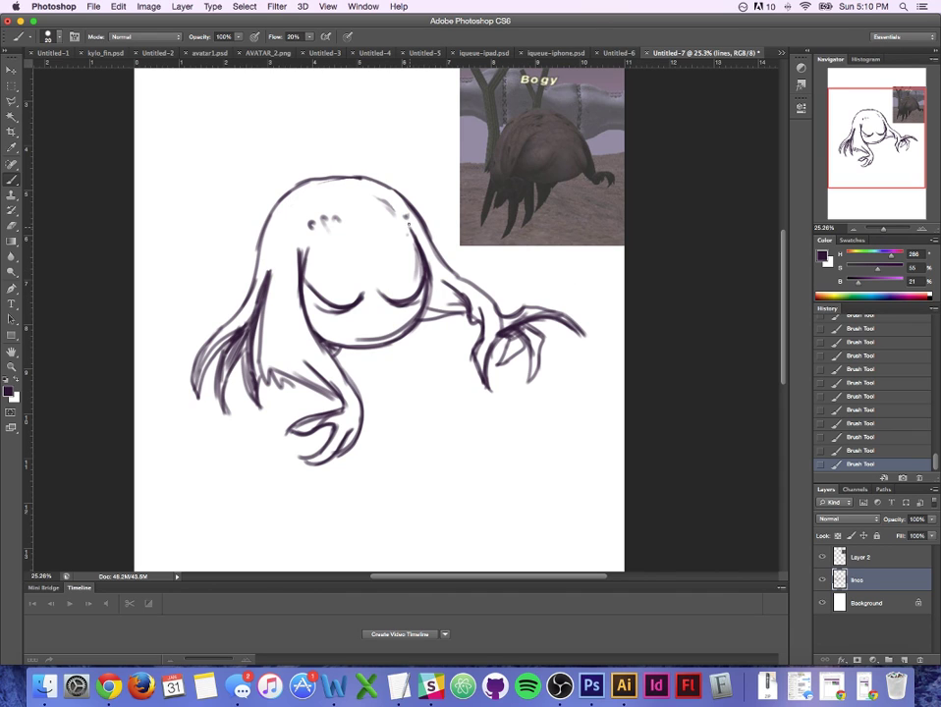
Step: Undo and reapply the latest brush strokes to compare the drawing with and without them
key("super+alt+z")
key("super+alt+z")
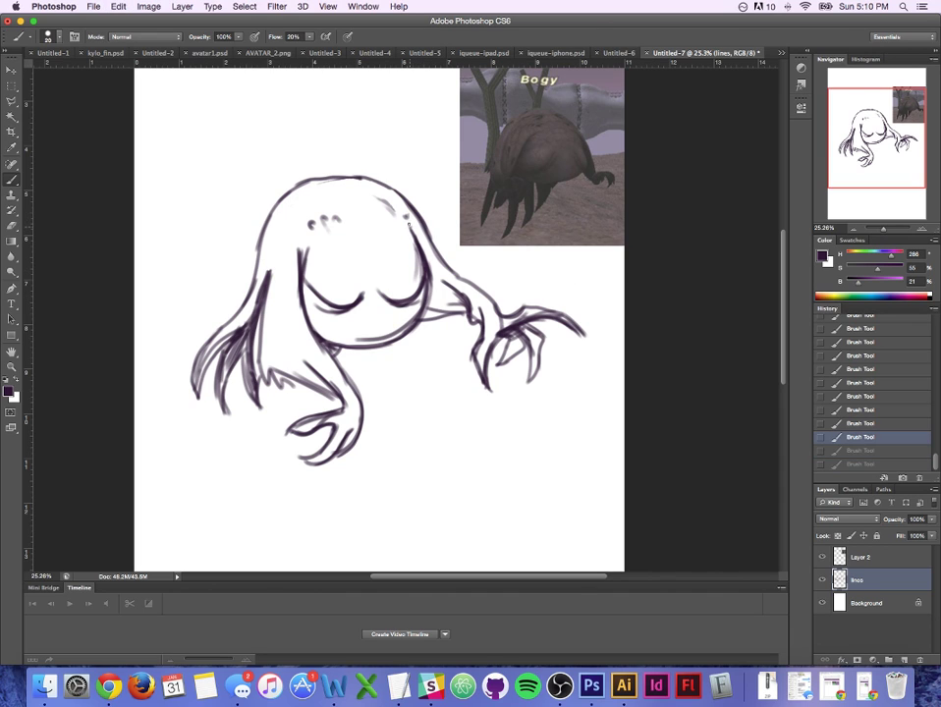
key("super+shift+z")
key("super+shift+z")
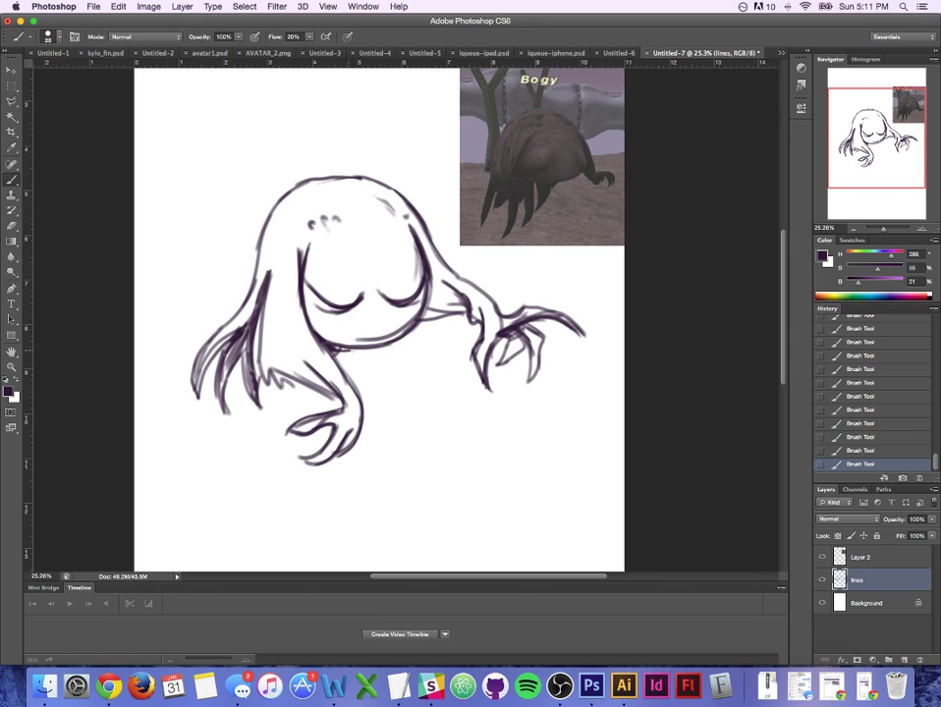
key("super+z")
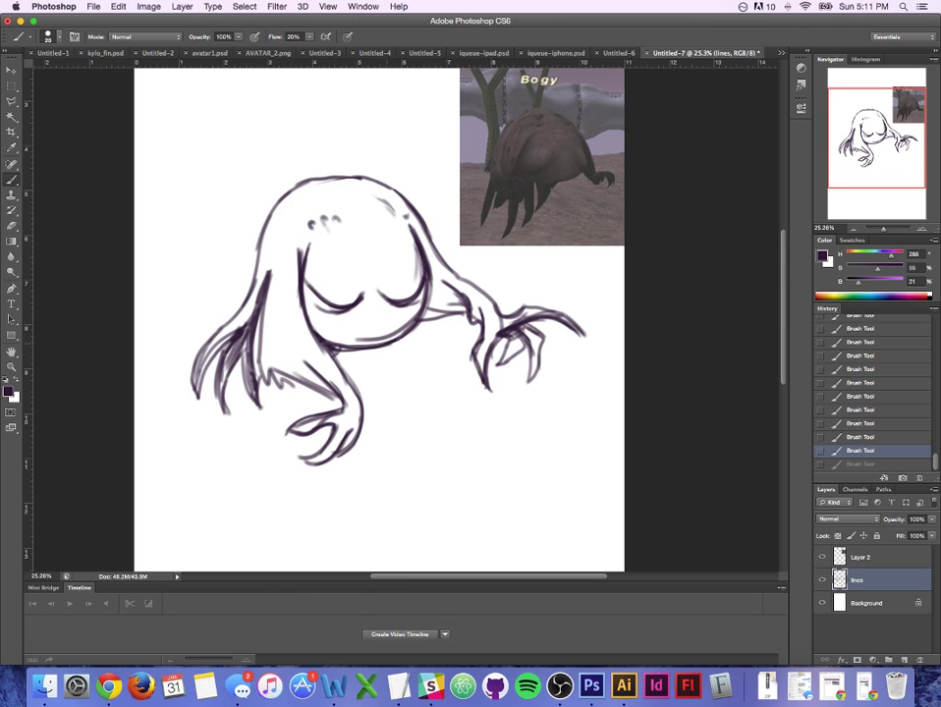
key("super+z")
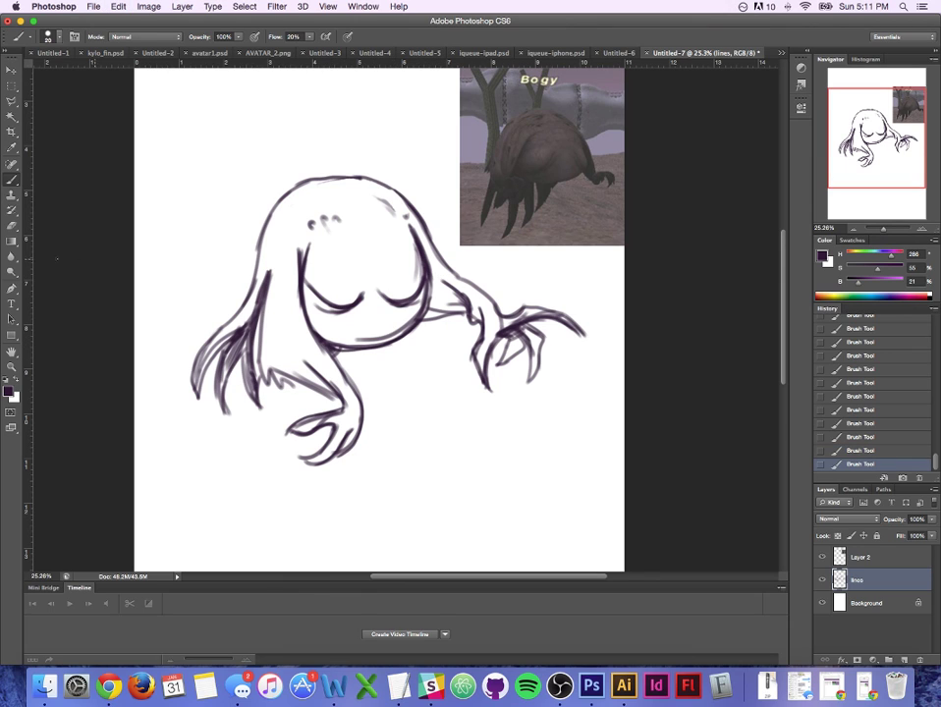
Step: Erase the stray inner lines along the lower edge of the face with a smaller Eraser
left_click(14, 225)
key("bracketleft")
key("bracketleft")
key("bracketleft")
key("bracketleft")
key("bracketleft")
key("bracketleft")
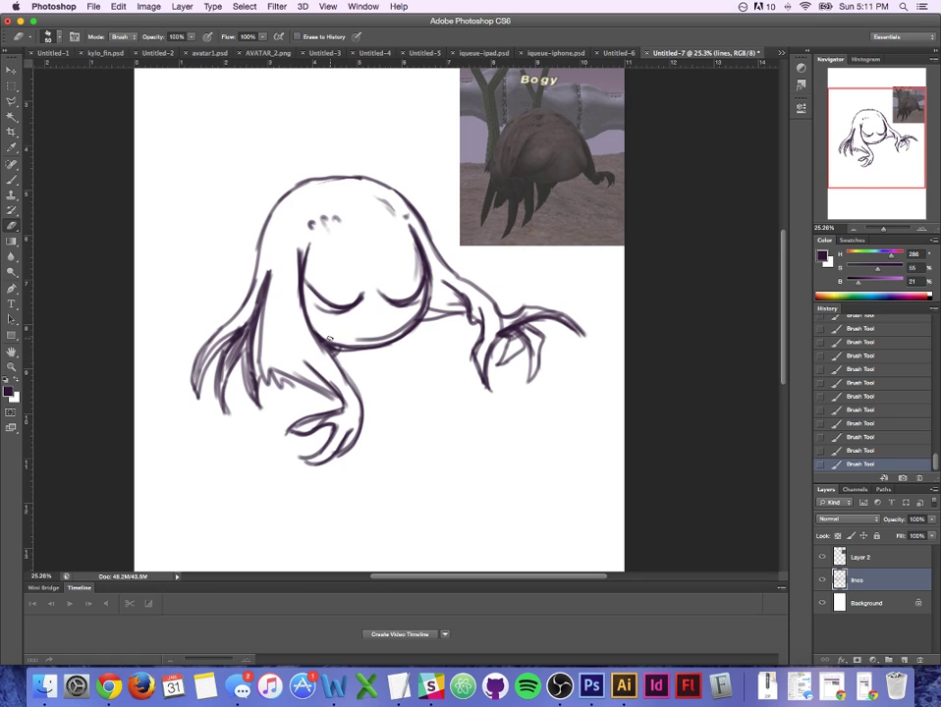
left_click_drag(331, 338, 361, 340)
mouse_move(361, 333)
left_mouse_down()
mouse_move(344, 333)
mouse_move(372, 343)
mouse_move(334, 347)
mouse_move(376, 347)
left_mouse_up()
key("bracketleft")
key("bracketleft")
key("bracketleft")
Step: Thicken the right edge of the face with the Brush and add a small mark above it on the head
key("b")
left_click_drag(427, 256, 430, 292)
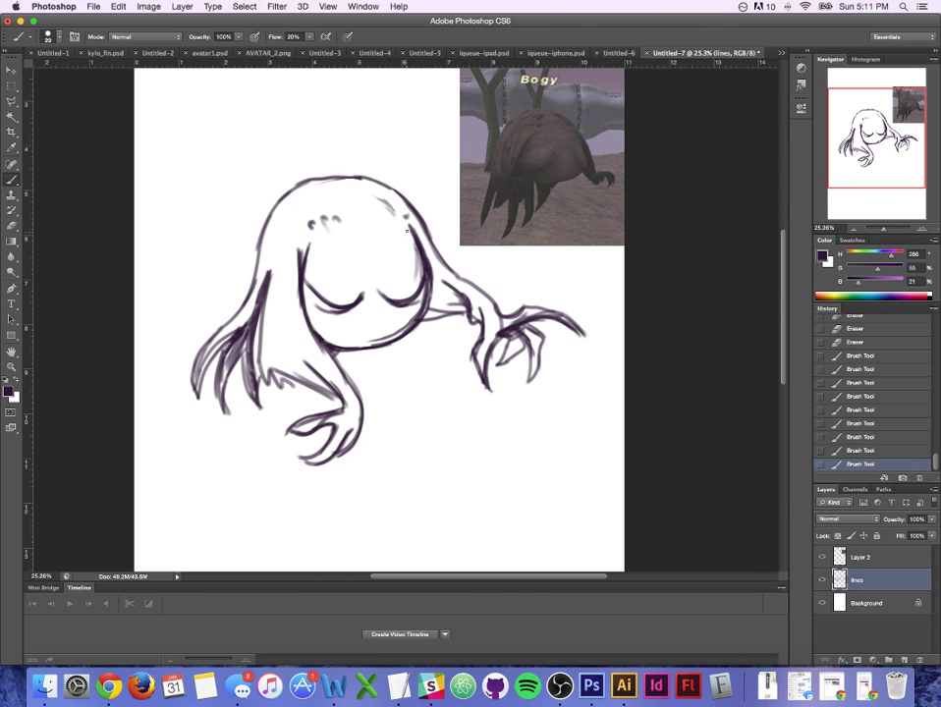
left_click_drag(404, 213, 406, 217)
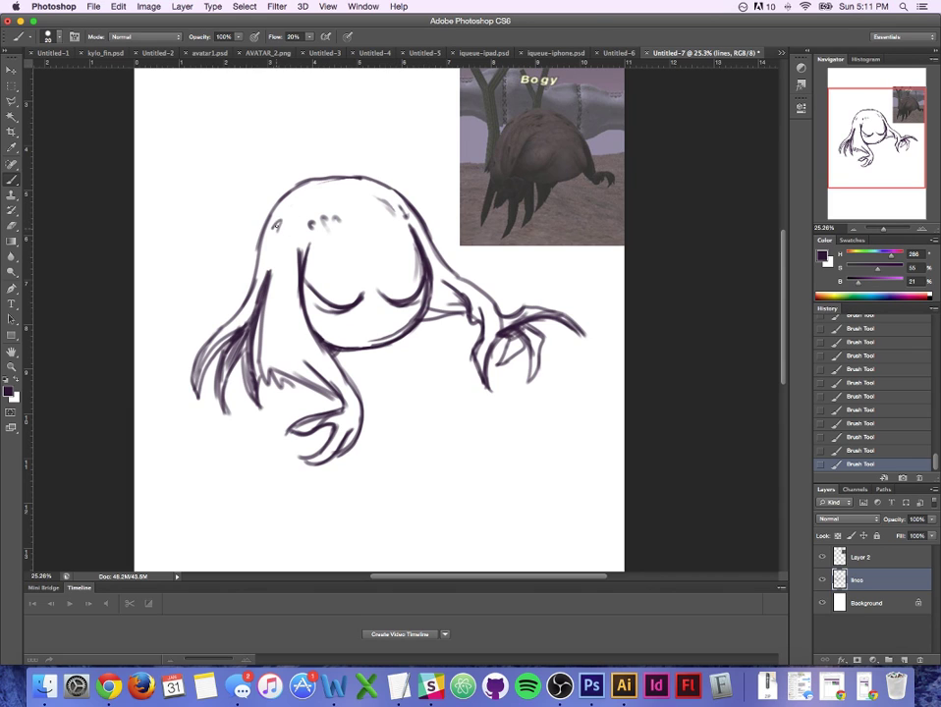
Step: Add dark texture marks along the head's upper left side and redraw the outline across its top
left_click_drag(280, 220, 279, 252)
mouse_move(296, 191)
left_mouse_down()
mouse_move(276, 213)
mouse_move(284, 204)
mouse_move(272, 237)
left_mouse_up()
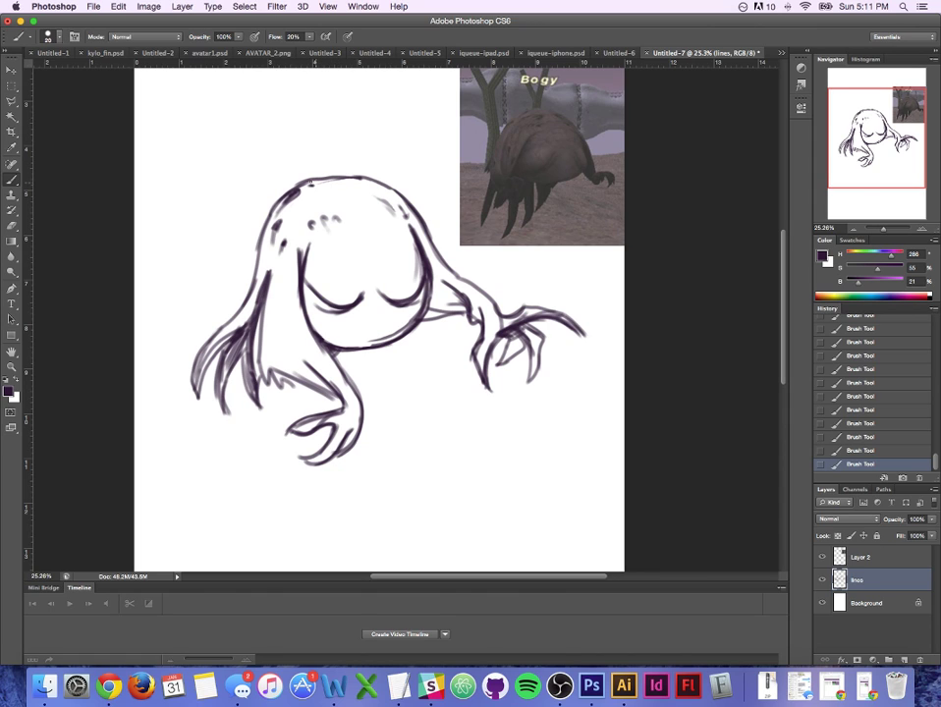
left_click_drag(315, 183, 359, 179)
key("super+z")
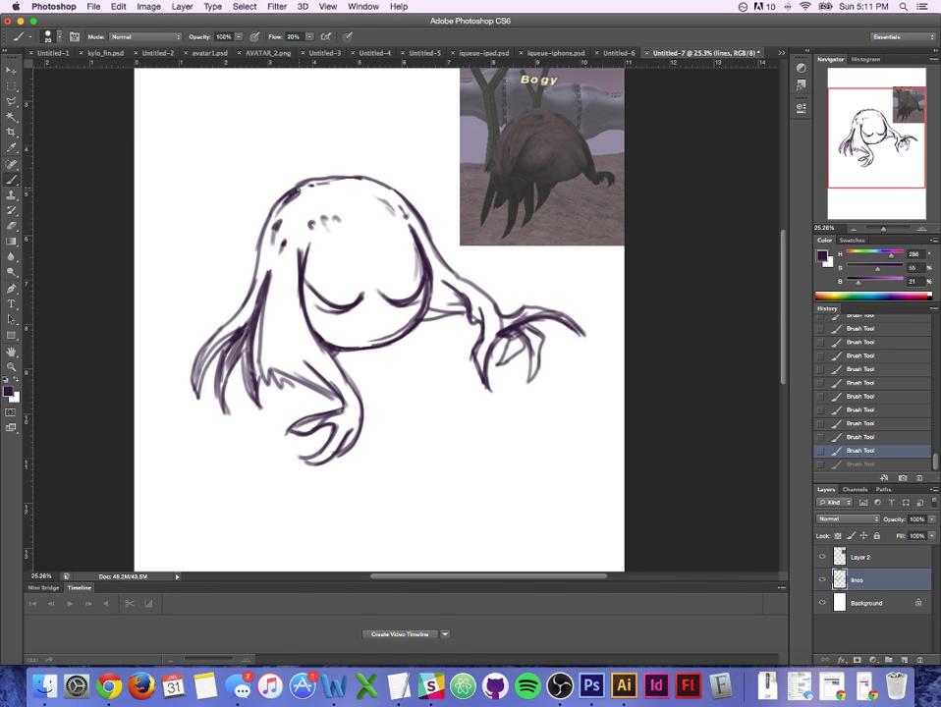
mouse_move(302, 183)
left_mouse_down()
mouse_move(362, 175)
mouse_move(388, 186)
mouse_move(401, 208)
left_mouse_up()
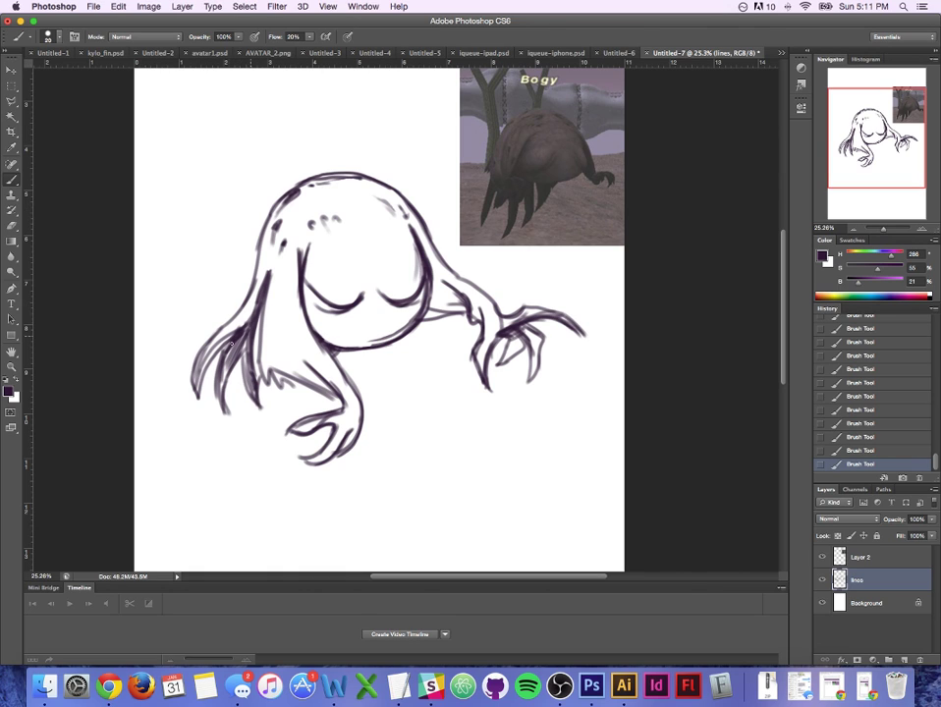
Step: Extend the middle claw of the drawing's left hand with long curved strokes and fill it in dark
mouse_move(250, 319)
left_mouse_down()
mouse_move(233, 414)
mouse_move(218, 386)
mouse_move(245, 441)
left_mouse_up()
mouse_move(252, 331)
left_mouse_down()
mouse_move(230, 390)
mouse_move(244, 429)
left_mouse_up()
left_click_drag(235, 372, 254, 447)
left_click_drag(229, 400, 258, 450)
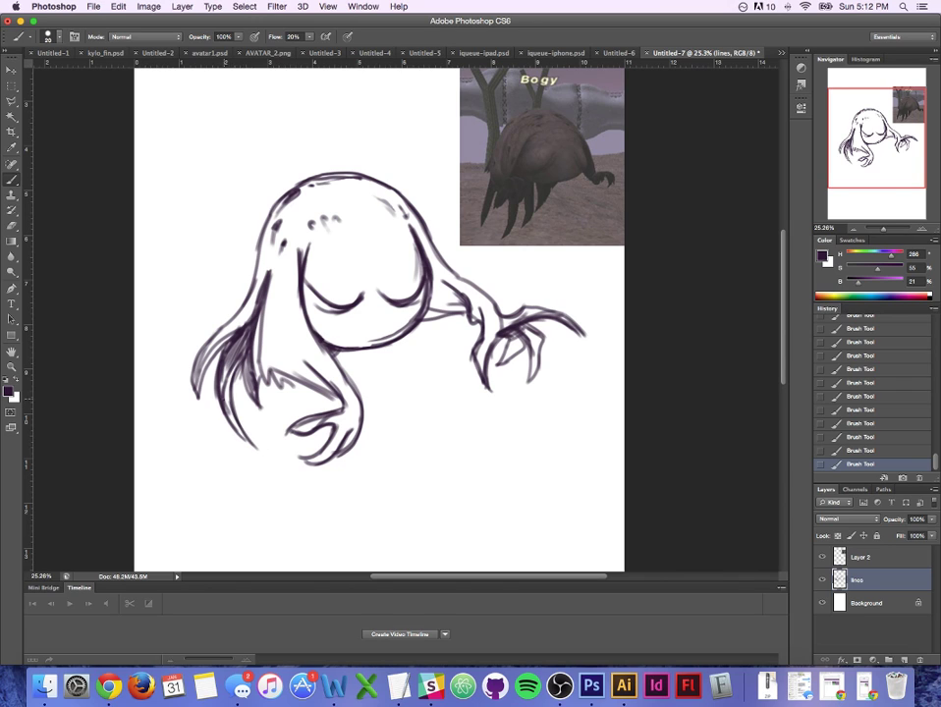
mouse_move(223, 370)
left_mouse_down()
mouse_move(234, 426)
mouse_move(230, 384)
left_mouse_up()
mouse_move(239, 338)
left_mouse_down()
mouse_move(229, 368)
mouse_move(241, 361)
mouse_move(256, 395)
mouse_move(252, 385)
left_mouse_up()
Step: Darken and lengthen the outer and inner claws of the left hand and fill the gaps between their strokes
left_click_drag(256, 318, 202, 383)
left_click_drag(231, 334, 198, 390)
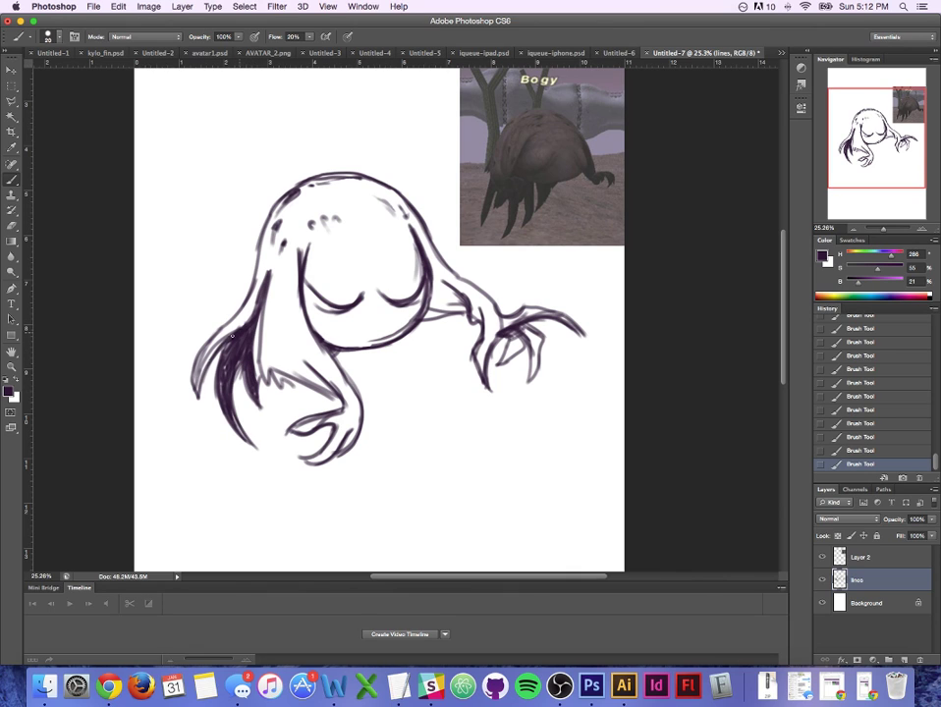
mouse_move(232, 336)
left_mouse_down()
mouse_move(201, 395)
mouse_move(220, 341)
mouse_move(198, 401)
left_mouse_up()
mouse_move(216, 354)
left_mouse_down()
mouse_move(211, 412)
mouse_move(205, 370)
left_mouse_up()
left_click_drag(242, 337, 234, 342)
mouse_move(252, 327)
left_mouse_down()
mouse_move(240, 357)
mouse_move(270, 414)
left_mouse_up()
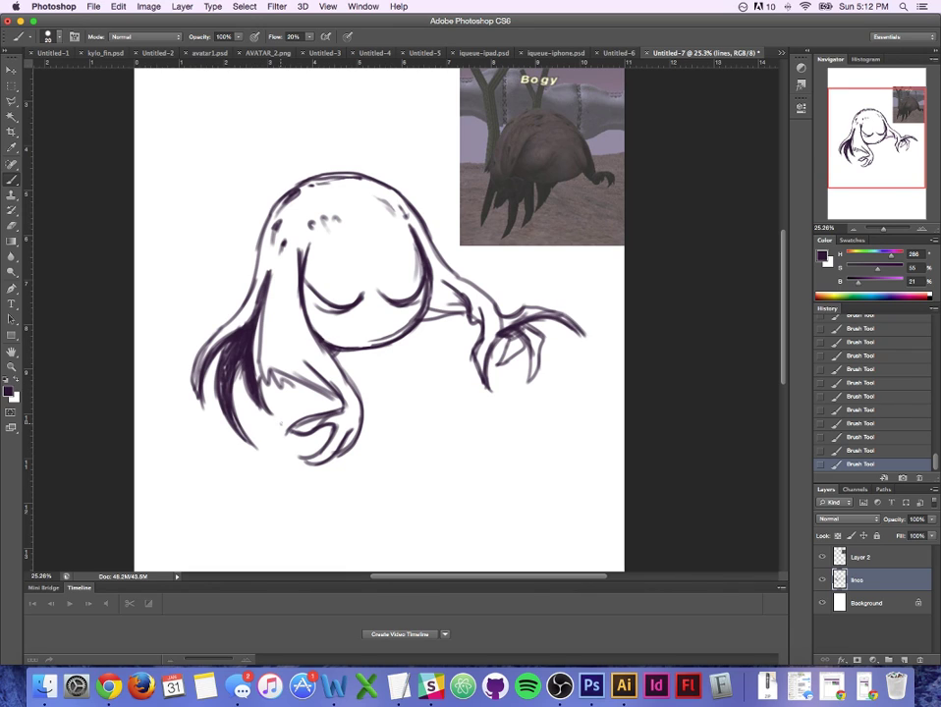
left_click_drag(230, 361, 223, 378)
left_click_drag(231, 346, 218, 388)
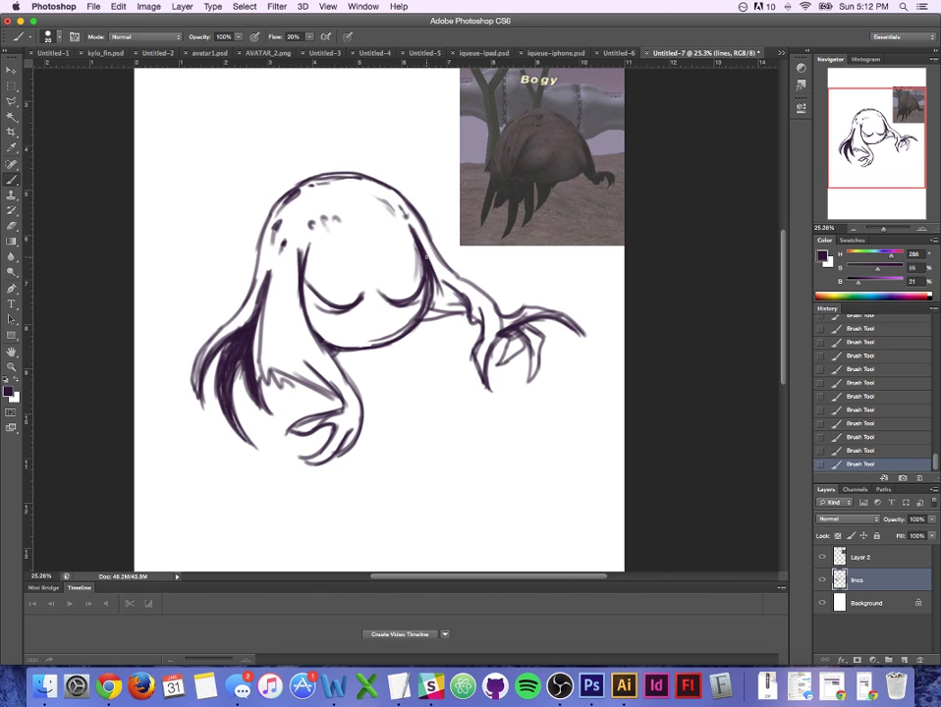
Step: Redraw the shading at the face's right edge and darken the ragged fur edge beside the left claws
key("super+z")
left_click_drag(418, 243, 427, 283)
mouse_move(294, 377)
left_mouse_down()
mouse_move(321, 392)
mouse_move(272, 376)
left_mouse_up()
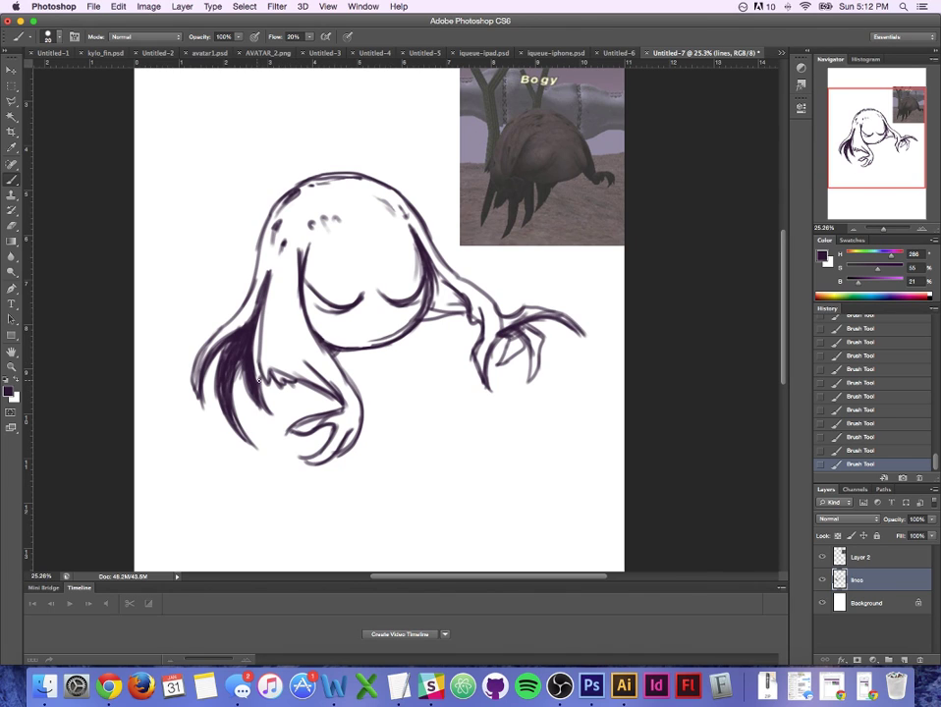
key("super+z")
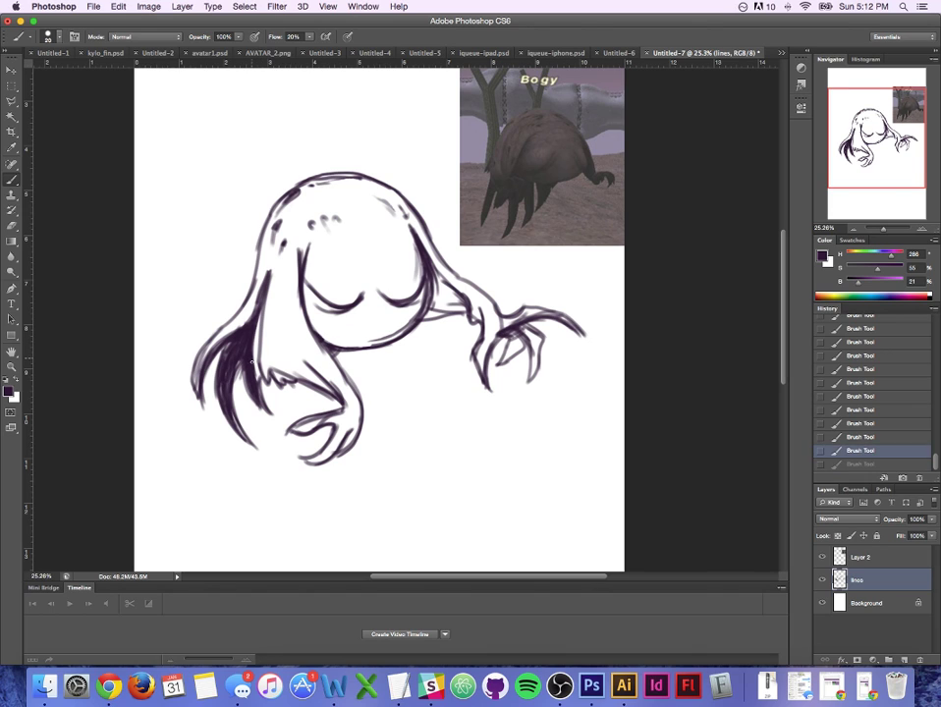
key("super+z")
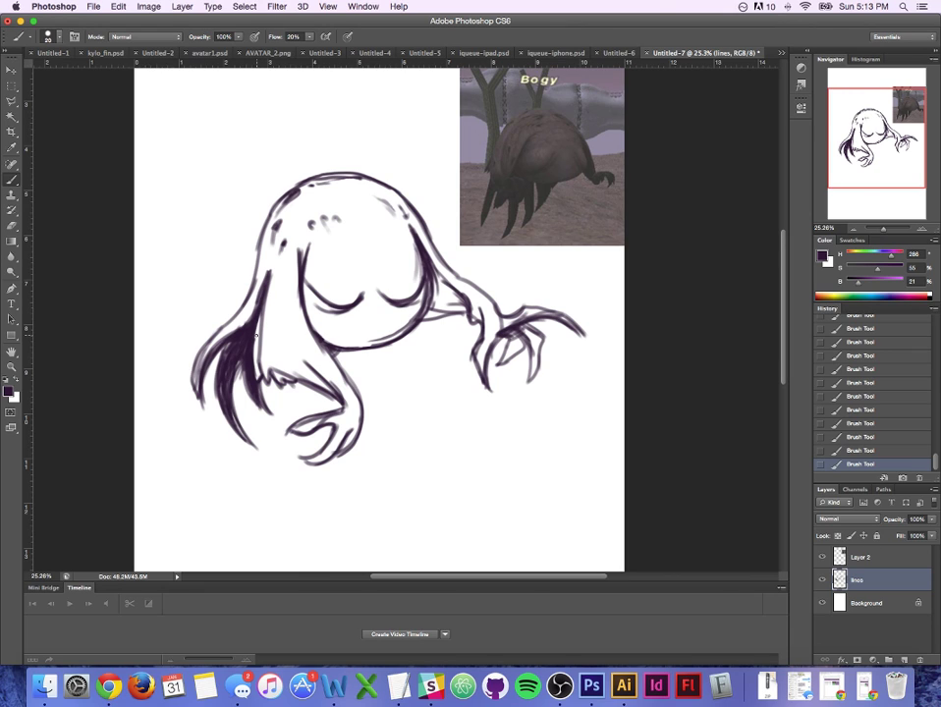
right_click(239, 682)
left_click(243, 647)
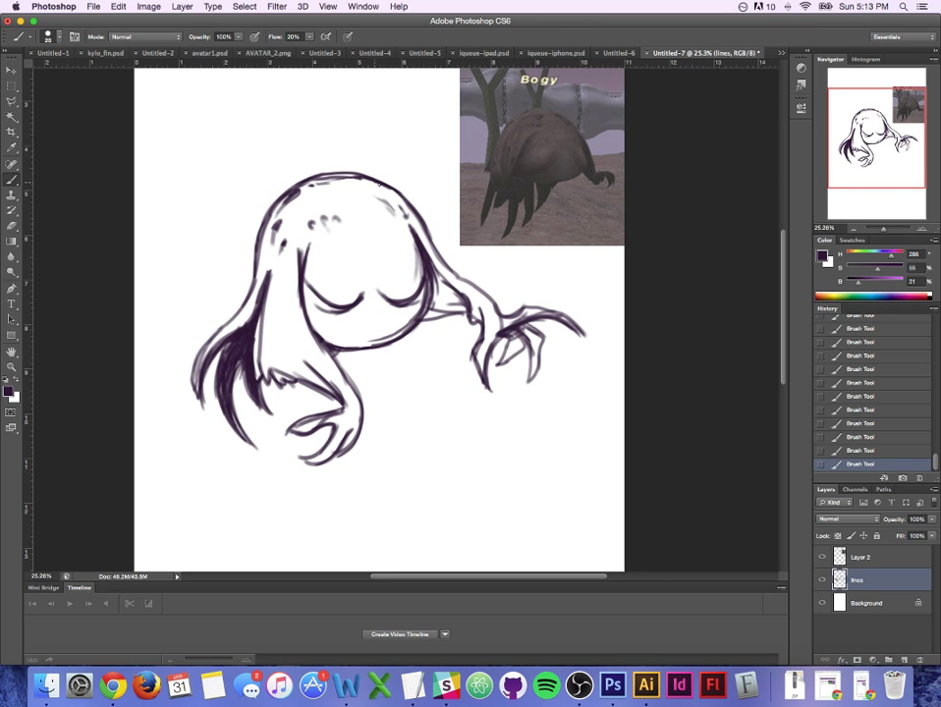
Step: Strengthen the head's upper right outline with the Brush and erase the rough line along its outside
left_click_drag(380, 184, 408, 209)
left_click(14, 227)
left_click_drag(389, 181, 397, 192)
mouse_move(395, 188)
left_mouse_down()
mouse_move(406, 200)
mouse_move(374, 176)
mouse_move(417, 205)
left_mouse_up()
left_click_drag(416, 204, 413, 201)
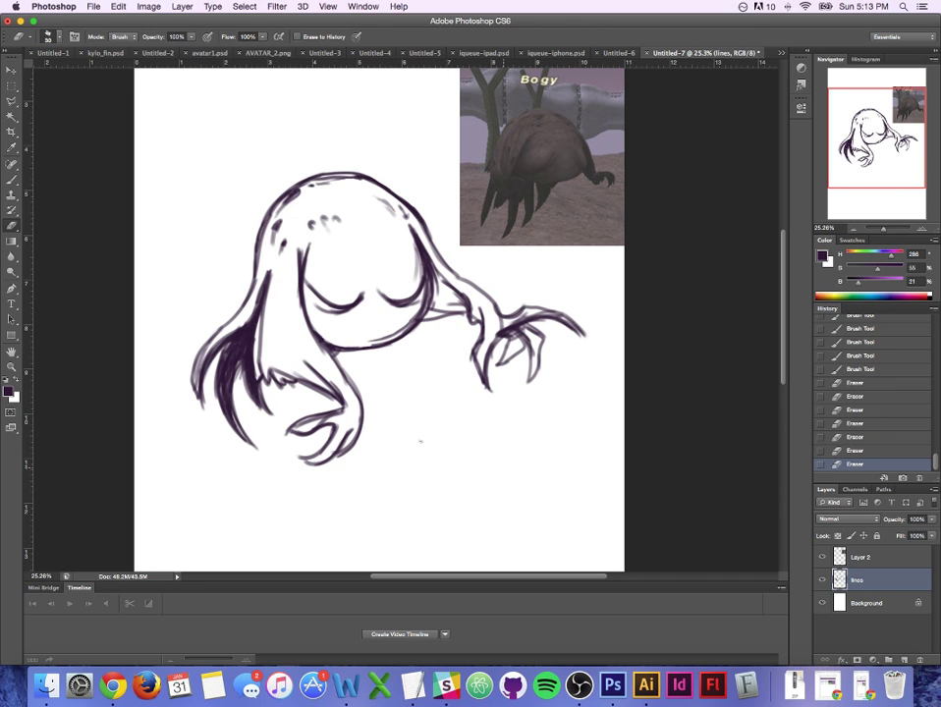
Step: Select the right hand with the Polygonal Lasso, shift it slightly outward and down, rotate it 4.35°, and deselect it
left_click(14, 99)
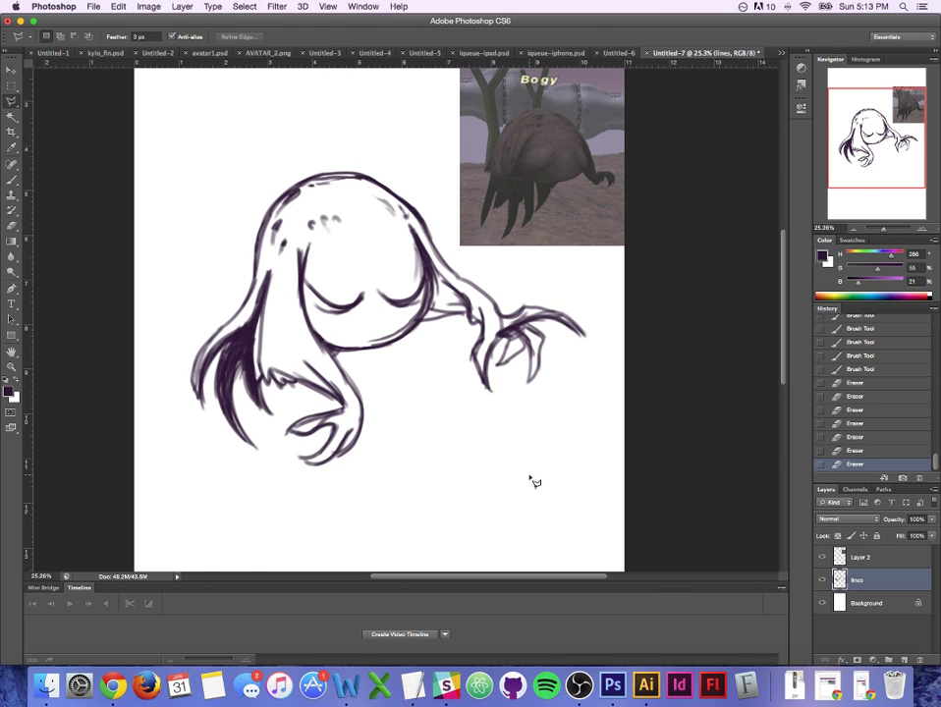
left_click(448, 347)
mouse_move(507, 278)
left_mouse_down()
mouse_move(619, 332)
mouse_move(589, 414)
mouse_move(468, 431)
mouse_move(455, 376)
left_mouse_up()
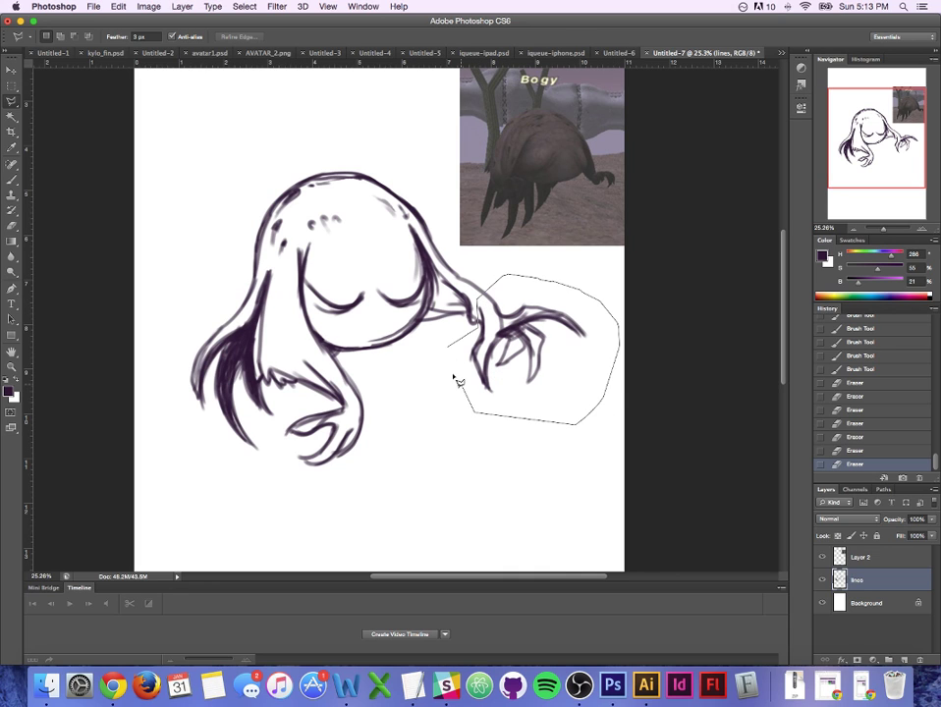
left_click(447, 347)
key("v")
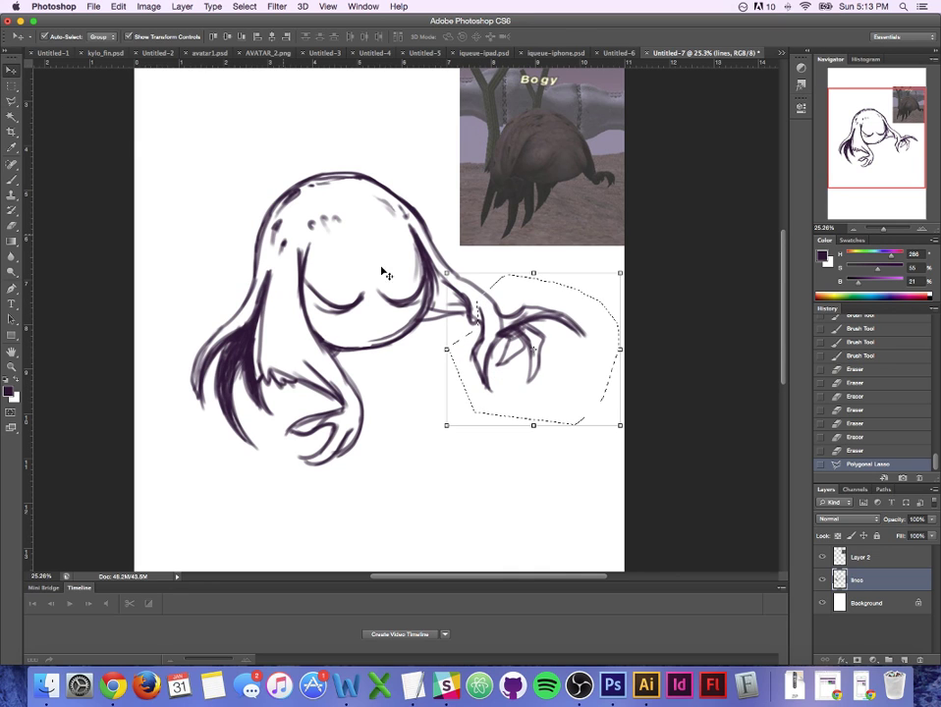
mouse_move(534, 339)
left_mouse_down()
mouse_move(541, 314)
mouse_move(551, 320)
left_mouse_up()
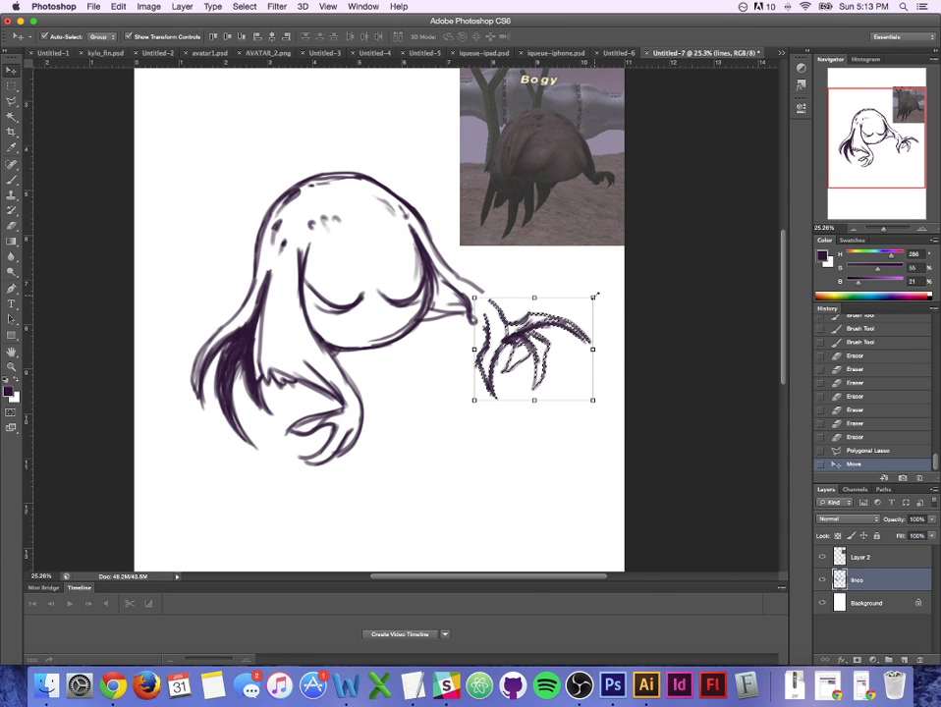
mouse_move(600, 293)
left_mouse_down()
mouse_move(601, 283)
mouse_move(603, 297)
left_mouse_up()
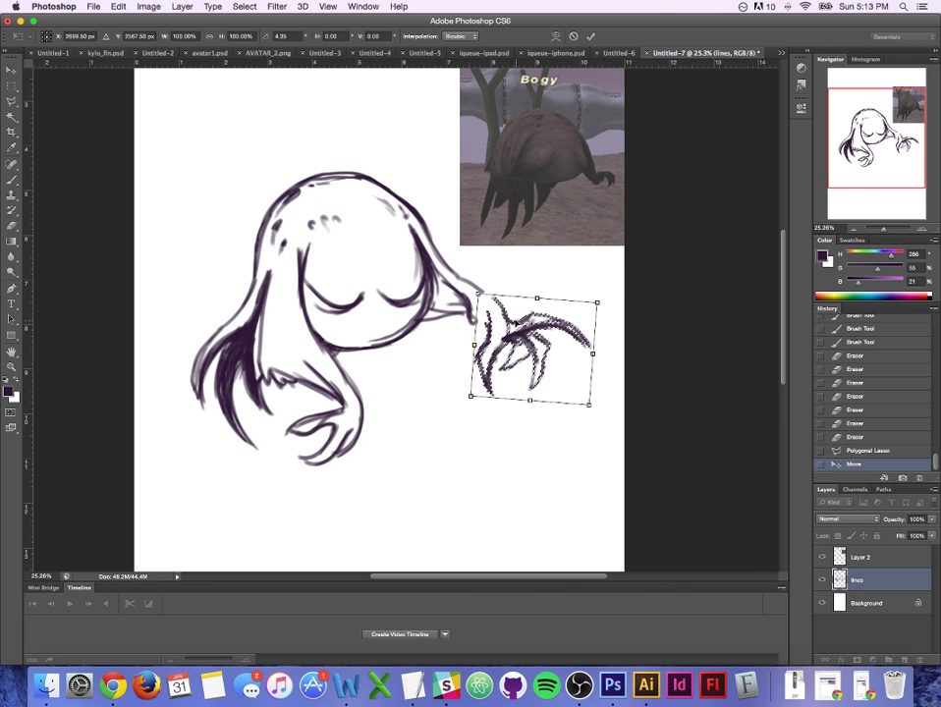
mouse_move(510, 324)
left_mouse_down()
mouse_move(499, 316)
mouse_move(511, 314)
left_mouse_up()
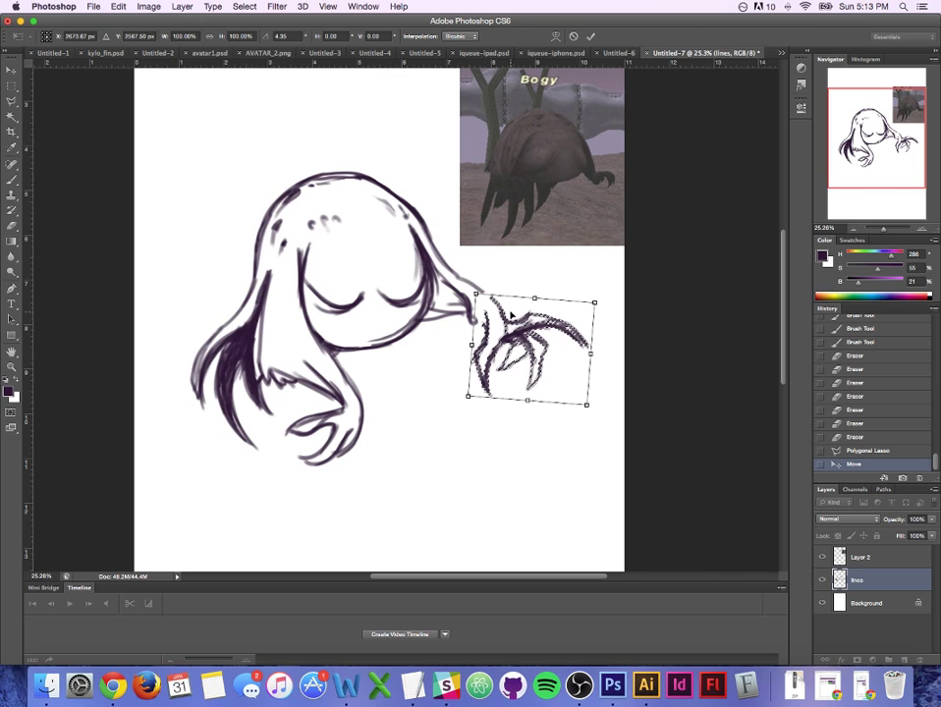
key("Return")
key("ctrl+d")
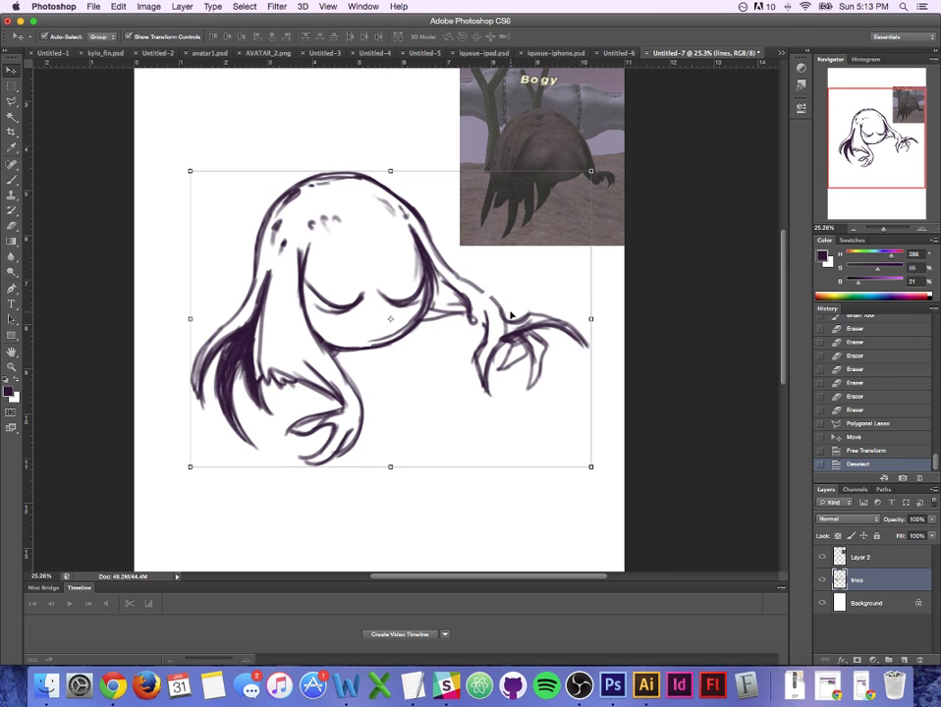
Step: Reconnect the moved right hand to its arm with Brush strokes at the wrist and thicken the arm's upper outline
left_click(12, 181)
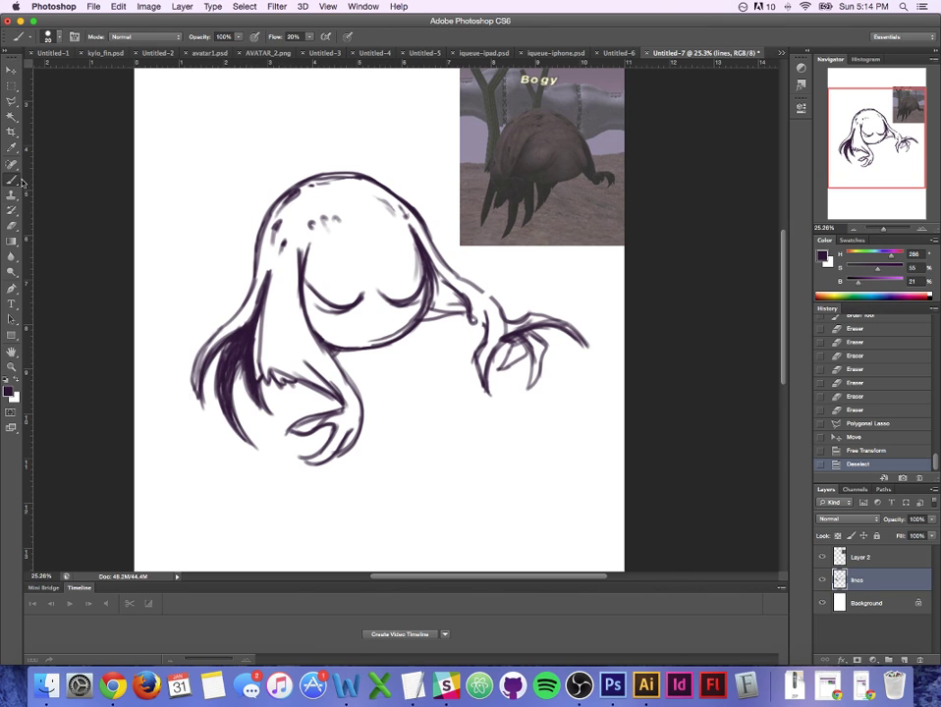
left_click_drag(474, 322, 472, 315)
mouse_move(473, 314)
left_mouse_down()
mouse_move(471, 301)
mouse_move(496, 304)
left_mouse_up()
left_click_drag(490, 297, 504, 319)
mouse_move(488, 296)
left_mouse_down()
mouse_move(502, 315)
mouse_move(487, 293)
mouse_move(495, 301)
left_mouse_up()
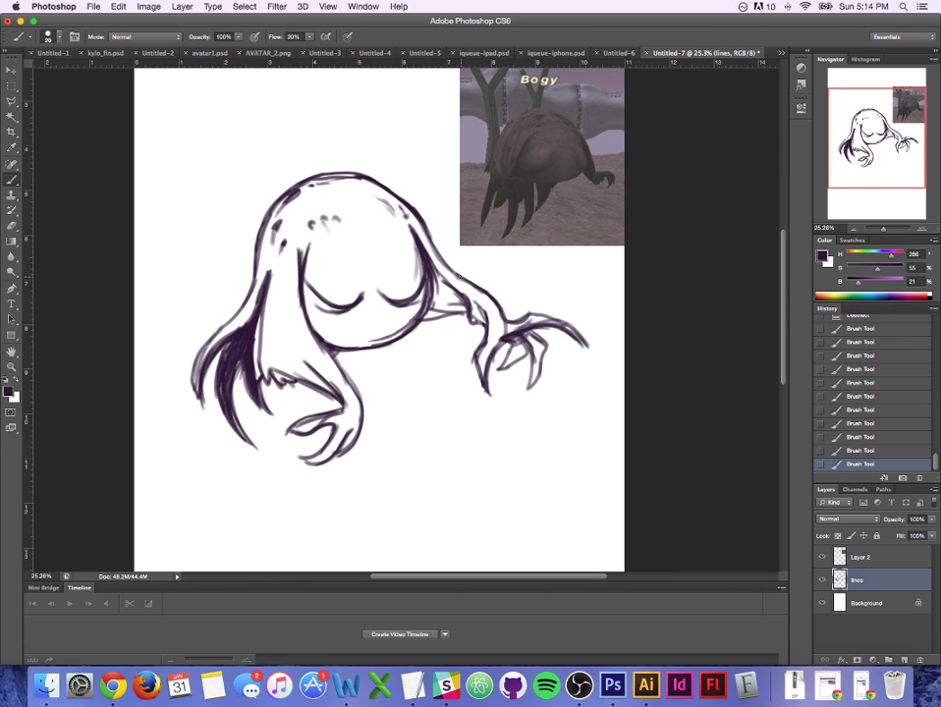
left_click_drag(439, 253, 465, 281)
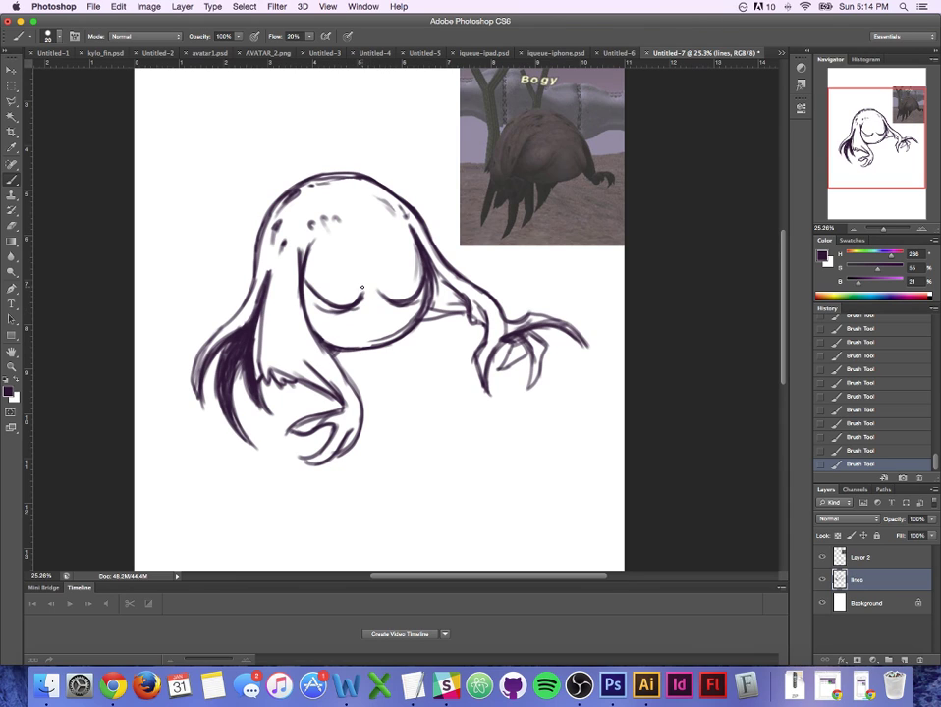
Step: Undo the last Brush strokes around the eyes and hatch a few thin, light lines across the creature's forehead
key("super+z")
left_click_drag(378, 296, 399, 304)
key("alt+super+z")
key("alt+super+z")
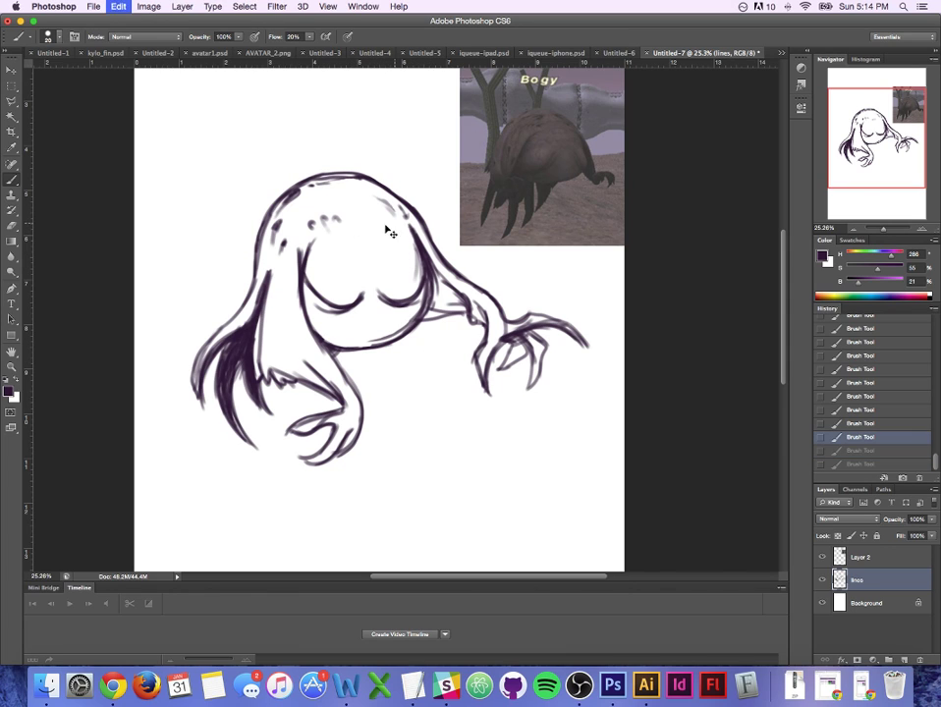
left_click_drag(358, 228, 384, 223)
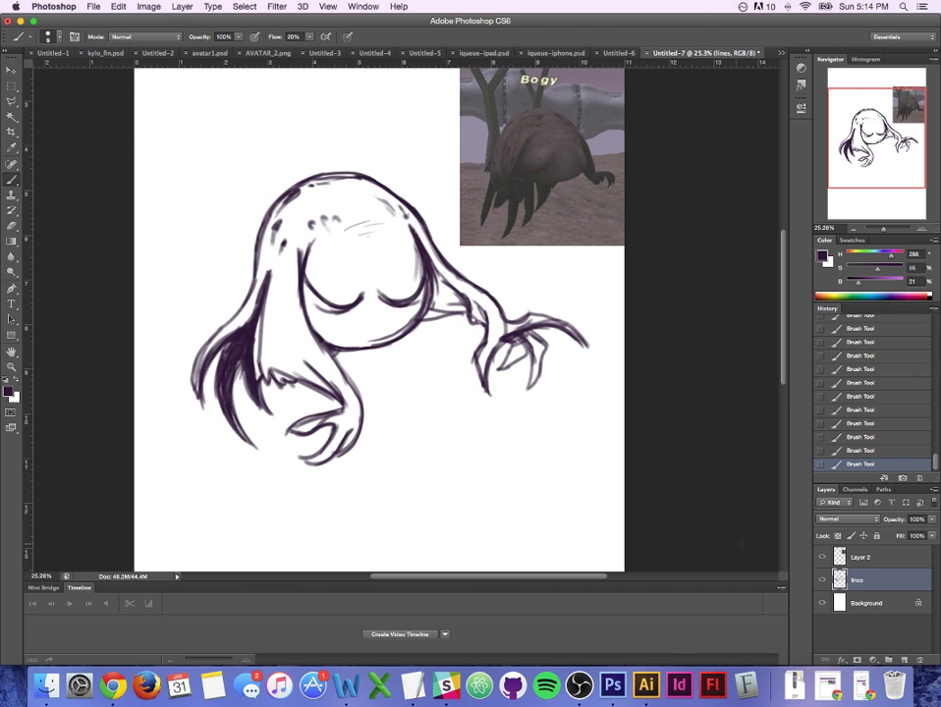
Step: Add a new layer beneath the lines layer and trace the creature's whole silhouette with the Polygonal Lasso
left_click(889, 659)
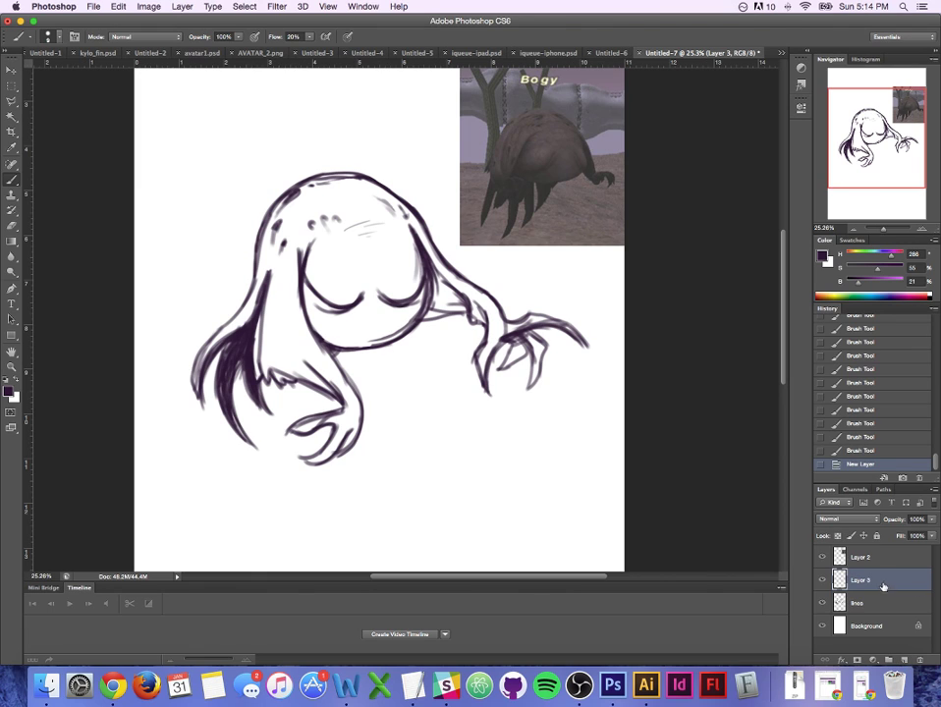
left_click_drag(883, 586, 882, 611)
left_click(11, 101)
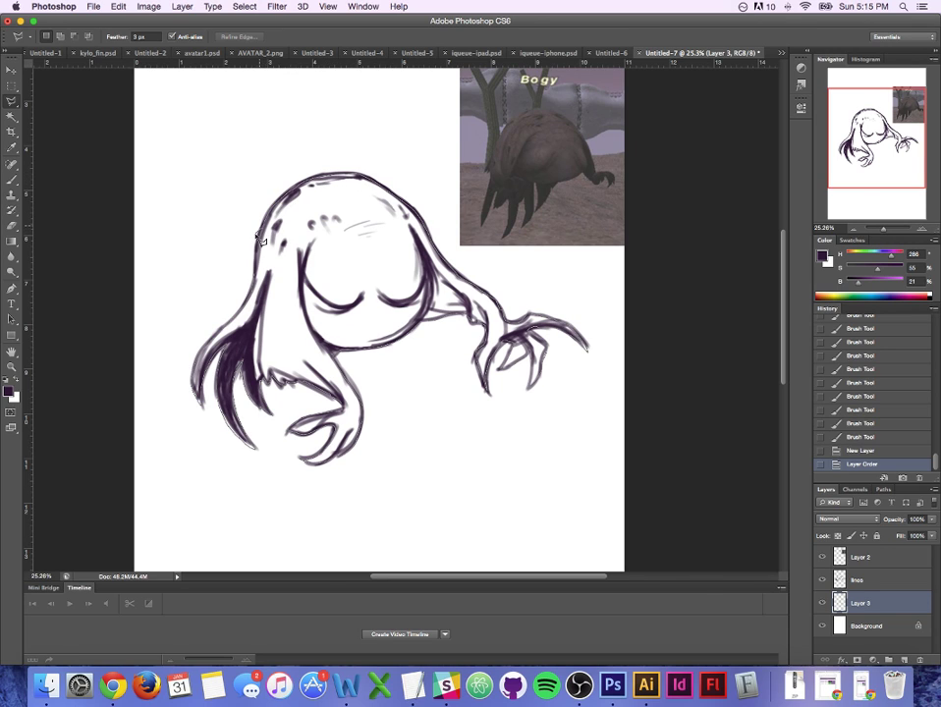
left_click(260, 283)
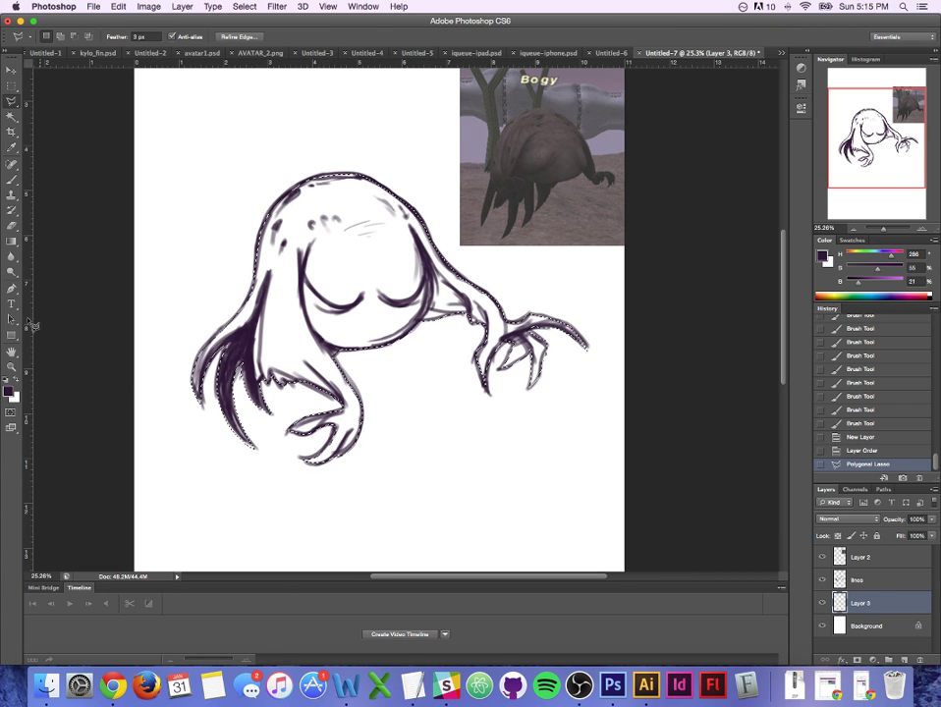
Step: Shade the selected creature with three Gradients from the lower-left claws upward, using foreground color 522d5e, Multiply mode and 33% opacity
left_click(12, 241)
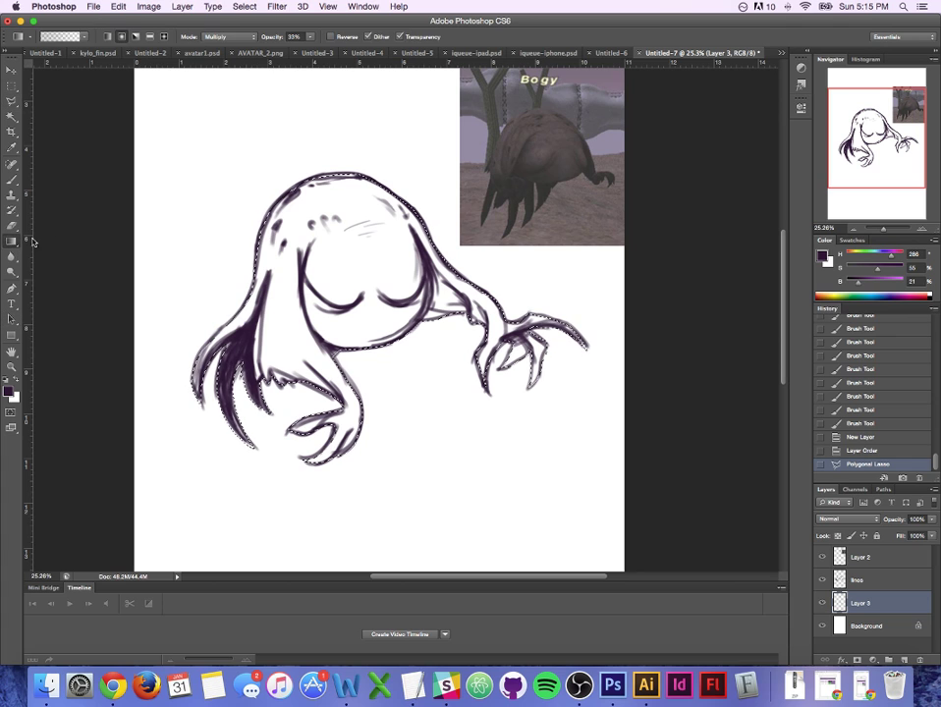
left_click(10, 391)
mouse_move(506, 343)
left_mouse_down()
mouse_move(503, 322)
mouse_move(559, 306)
mouse_move(502, 316)
mouse_move(508, 323)
left_mouse_up()
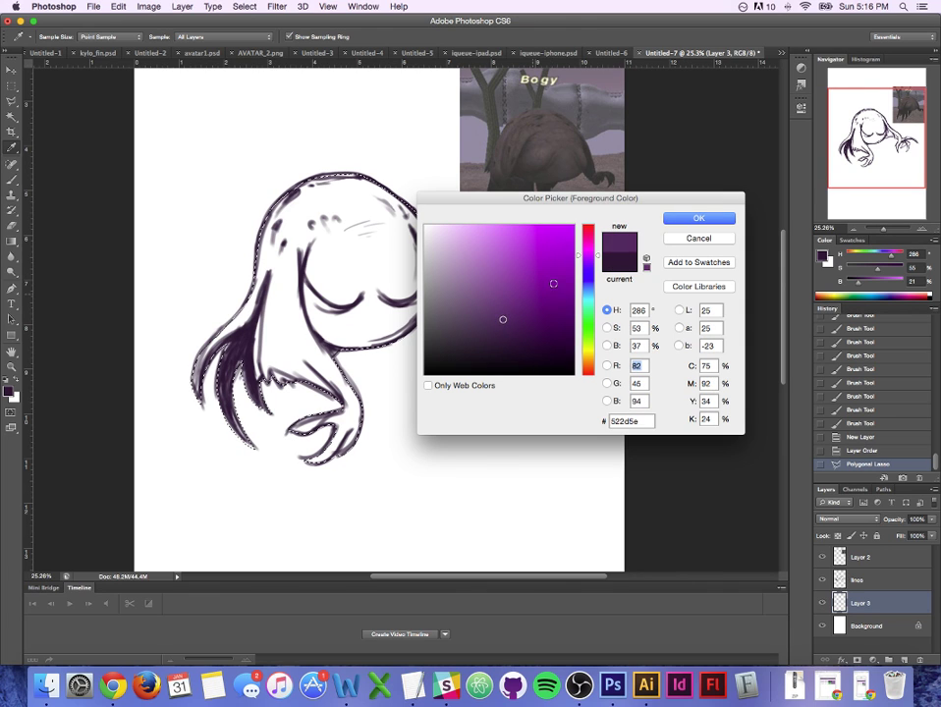
left_click(676, 223)
key("g")
left_click_drag(254, 428, 334, 246)
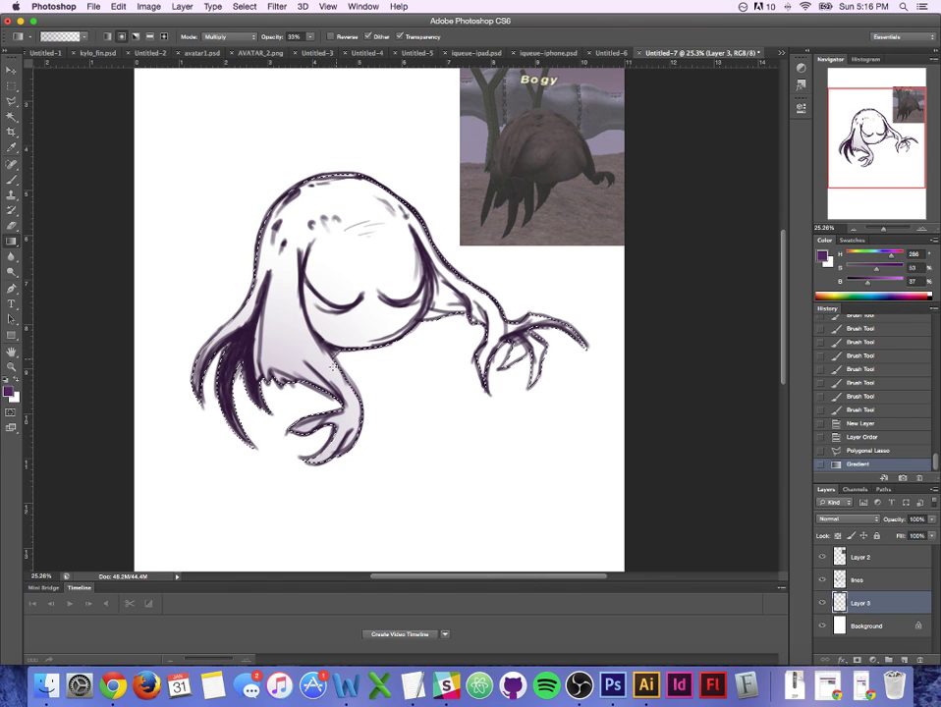
left_click_drag(280, 448, 329, 196)
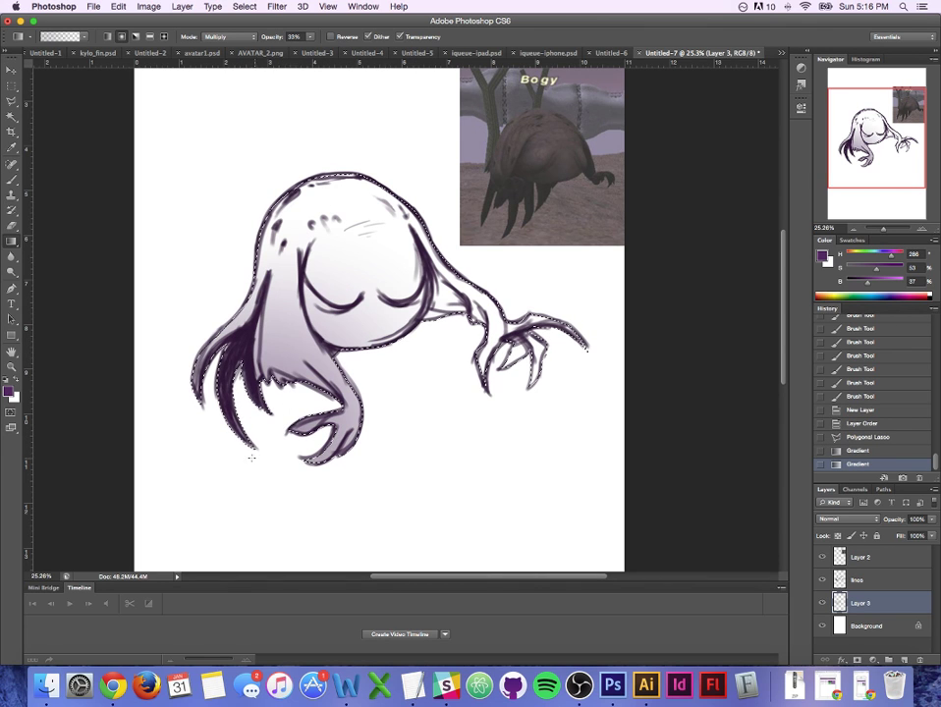
mouse_move(251, 456)
left_mouse_down()
mouse_move(400, 113)
mouse_move(420, 117)
mouse_move(419, 127)
left_mouse_up()
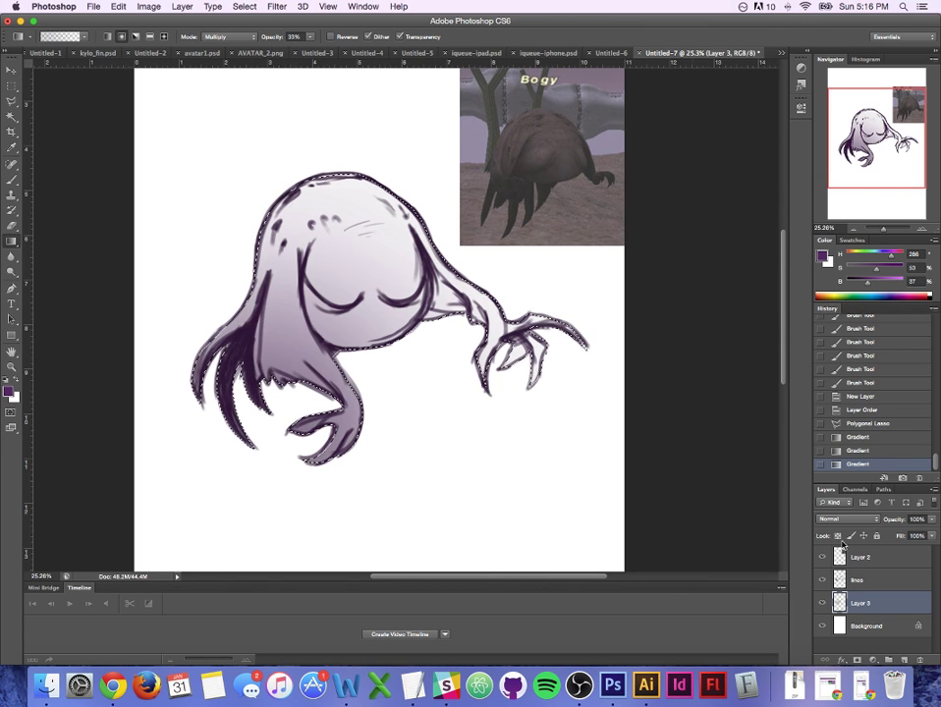
Step: Add a new layer directly beneath the gradient shading layer
left_click(904, 660)
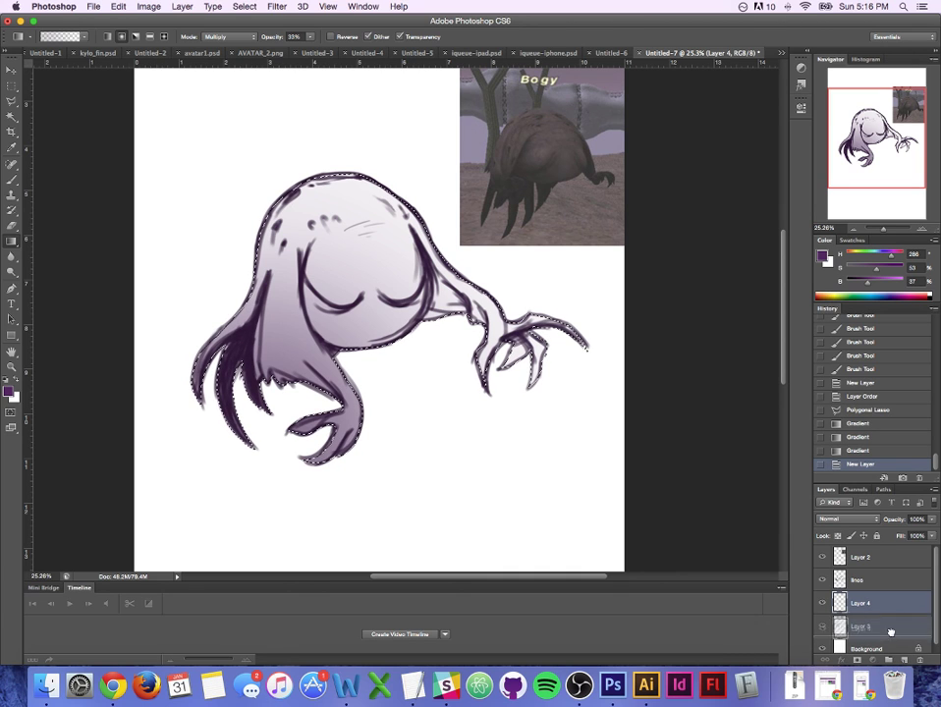
left_click_drag(894, 604, 878, 633)
left_click(118, 7)
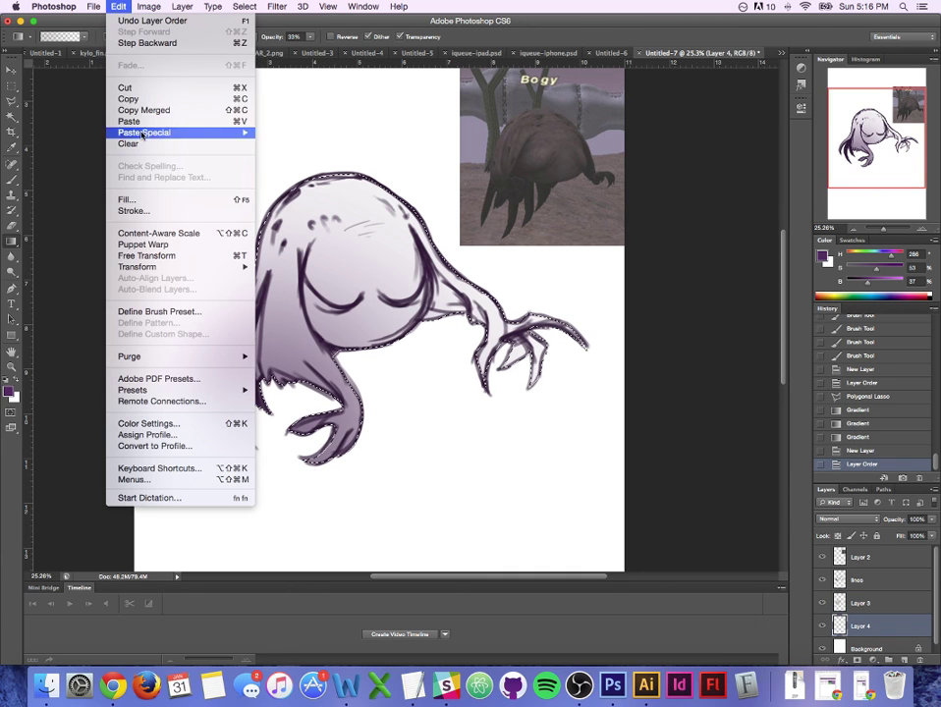
left_click(155, 202)
left_click(527, 287)
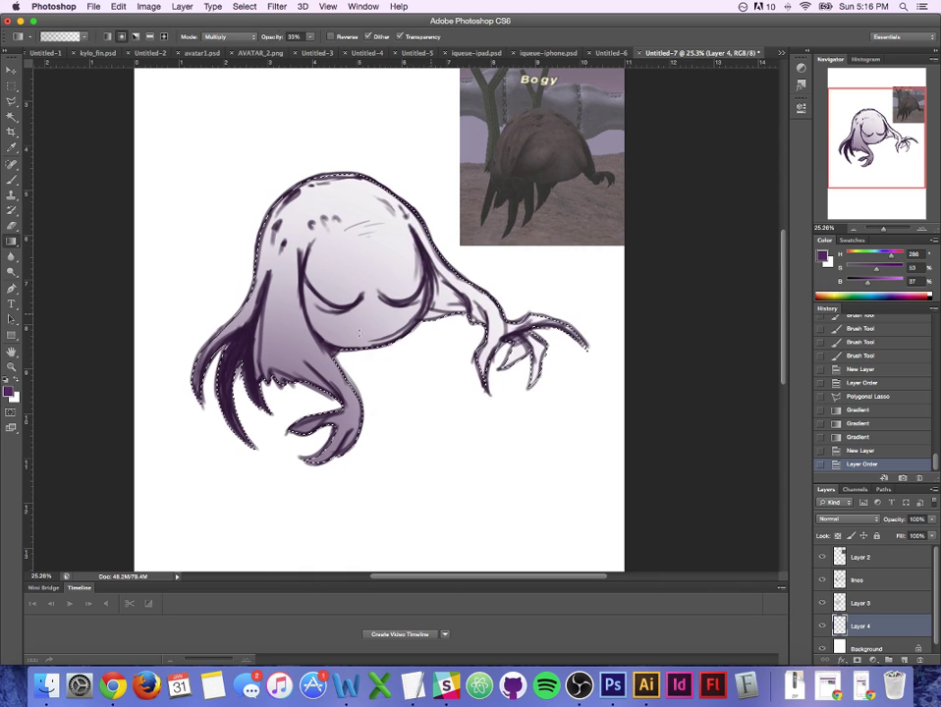
Step: Copy the foreground color's hex code 522d5e and close the color picker
left_click(10, 392)
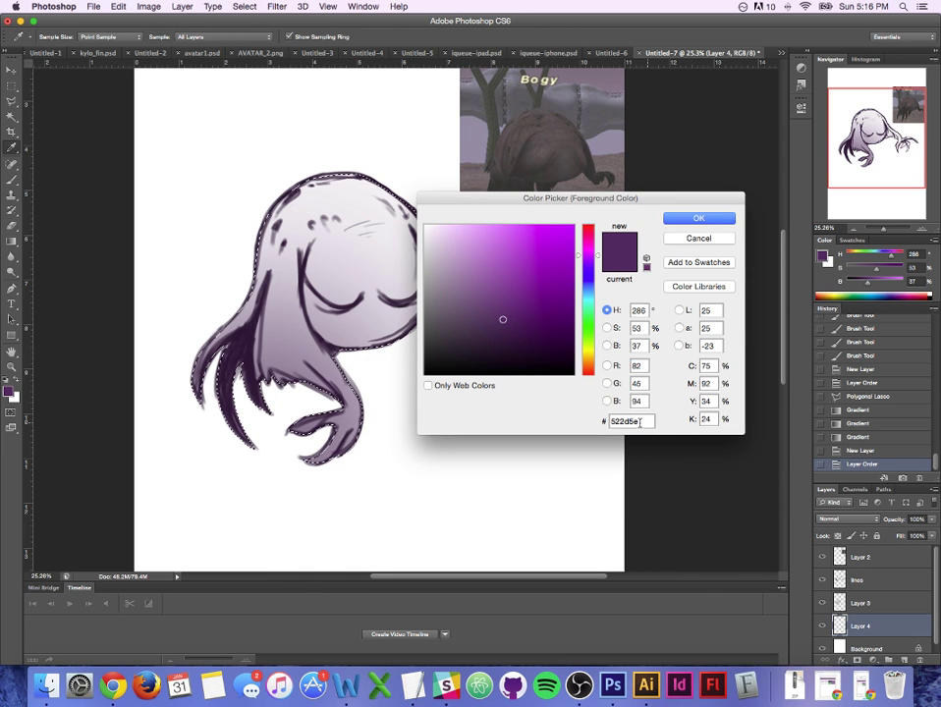
left_click_drag(643, 420, 572, 430)
key("super+c")
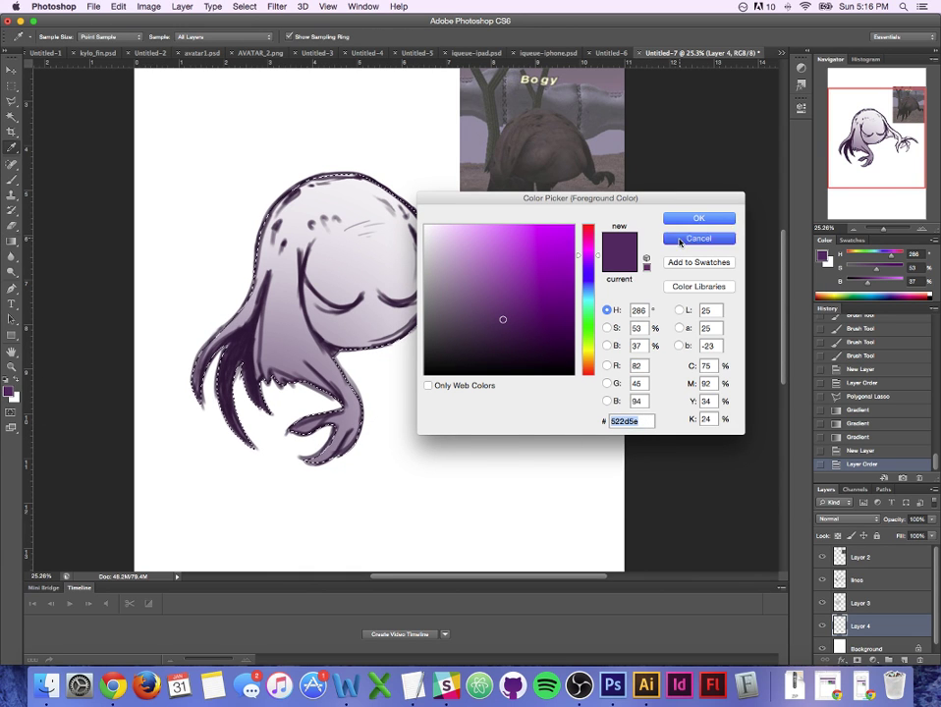
key("Return")
Step: Fill the creature selection on the new layer with a purple adjusted from the copied hex code, in Normal mode at 100% opacity
left_click(116, 7)
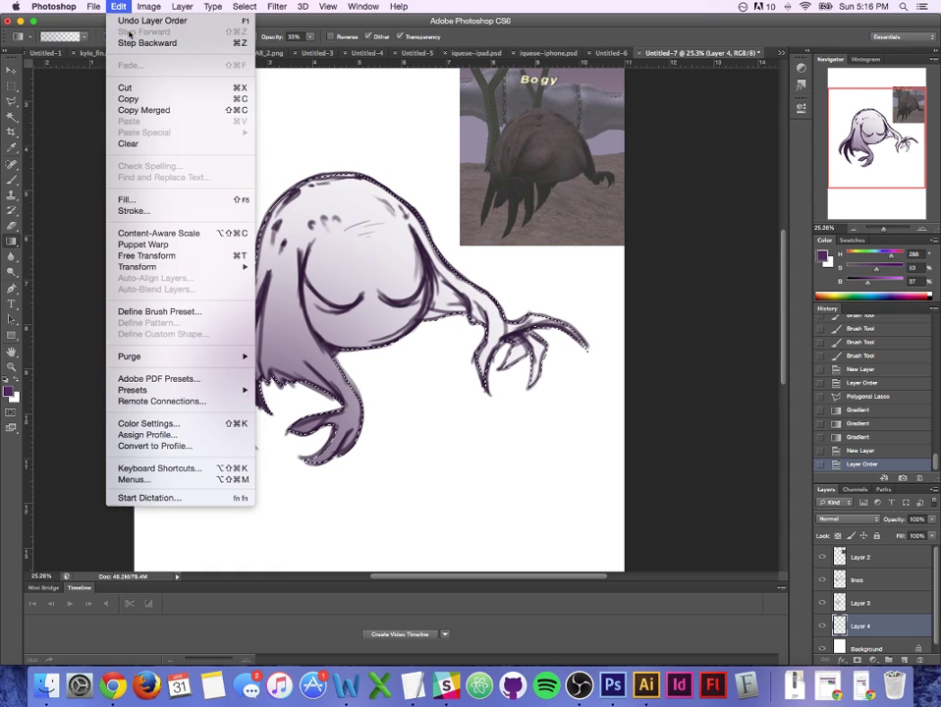
left_click(133, 199)
left_click(499, 283)
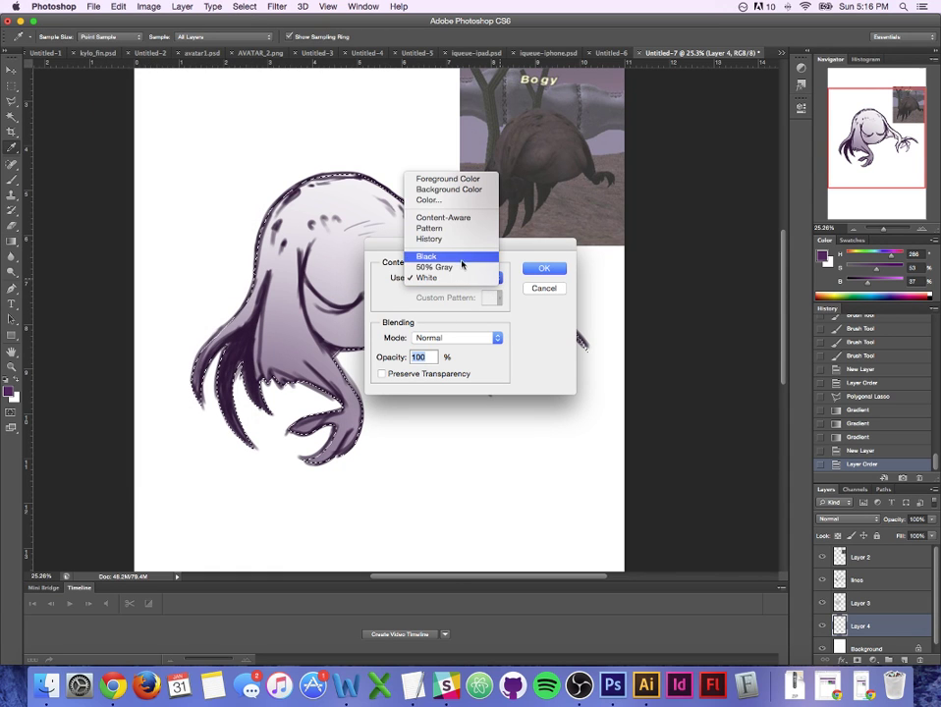
left_click(456, 200)
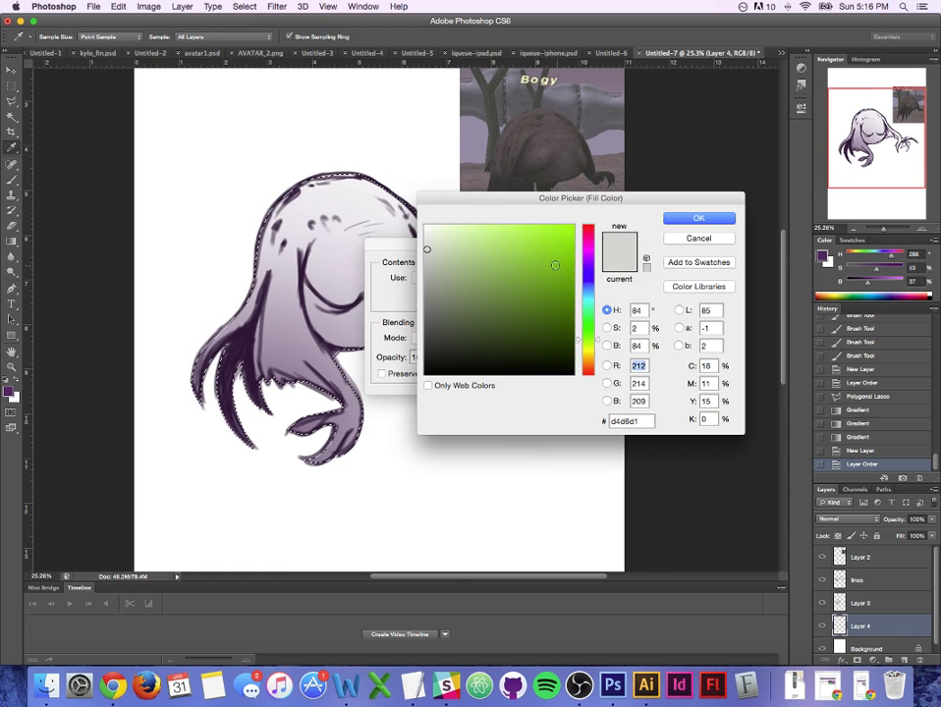
left_click(647, 420)
key("super+v")
mouse_move(505, 321)
left_mouse_down()
mouse_move(511, 342)
mouse_move(504, 334)
mouse_move(515, 323)
left_mouse_up()
left_click(686, 222)
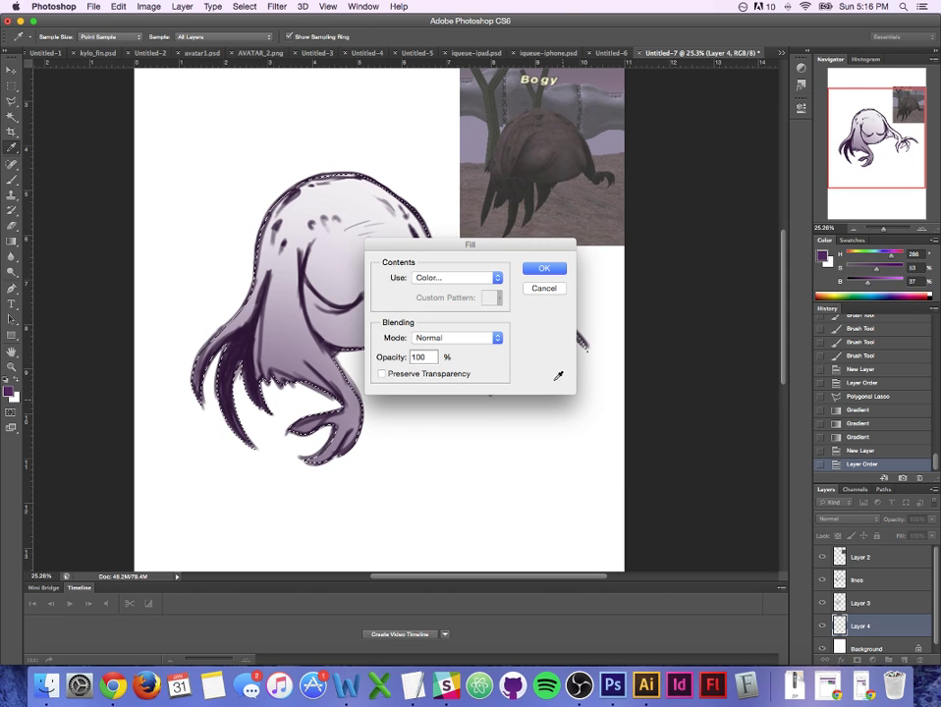
left_click(544, 268)
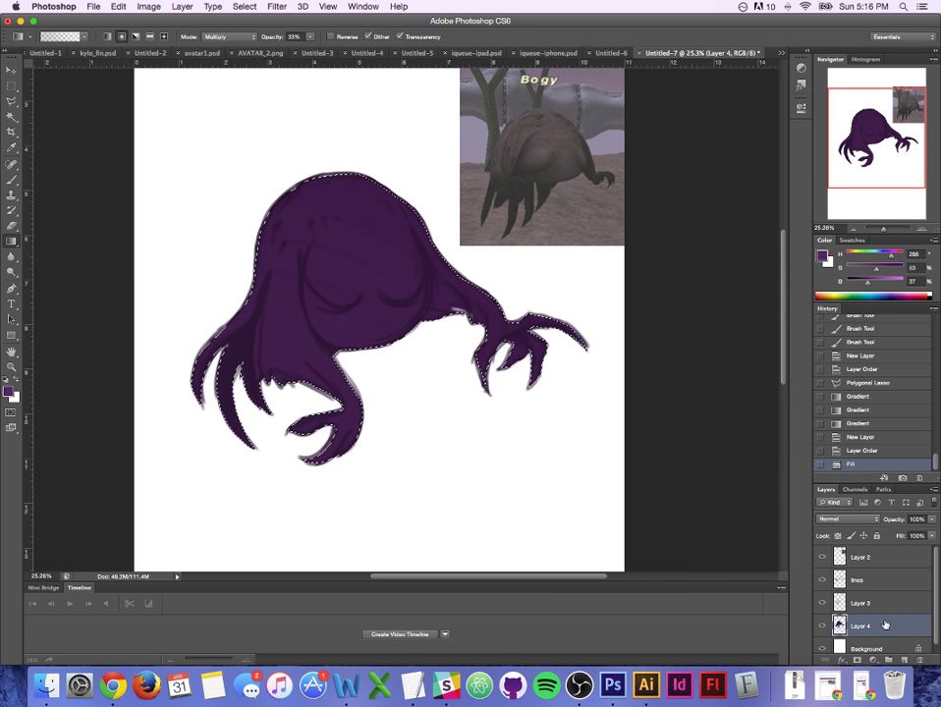
Step: Lower the flat purple fill layer's opacity to 56% in its blending options
double_click(885, 624)
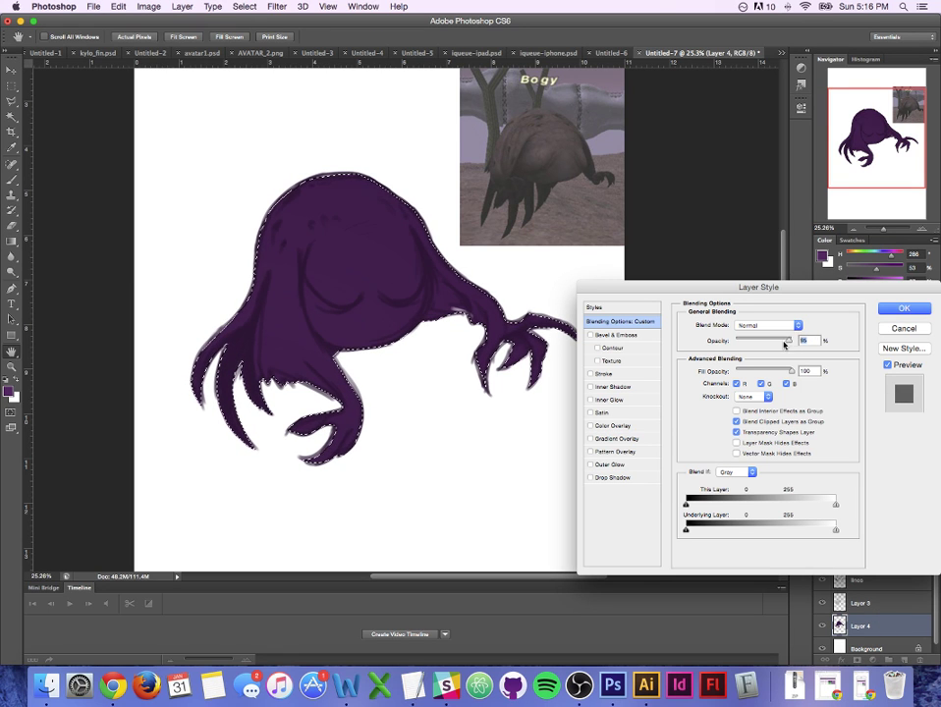
left_click_drag(792, 340, 775, 344)
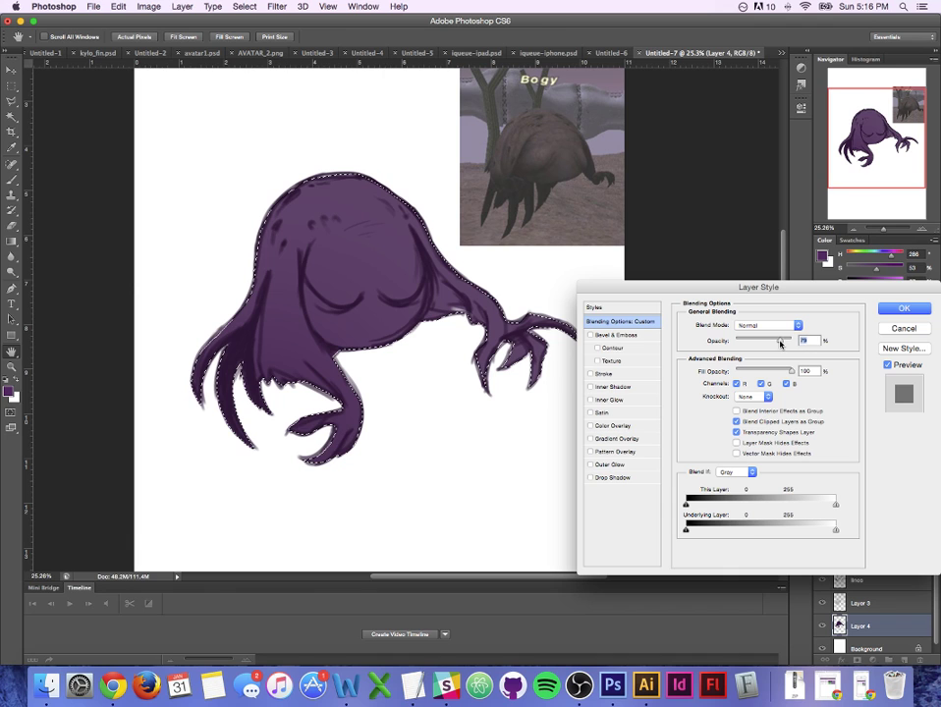
left_click_drag(781, 343, 762, 344)
left_click(889, 309)
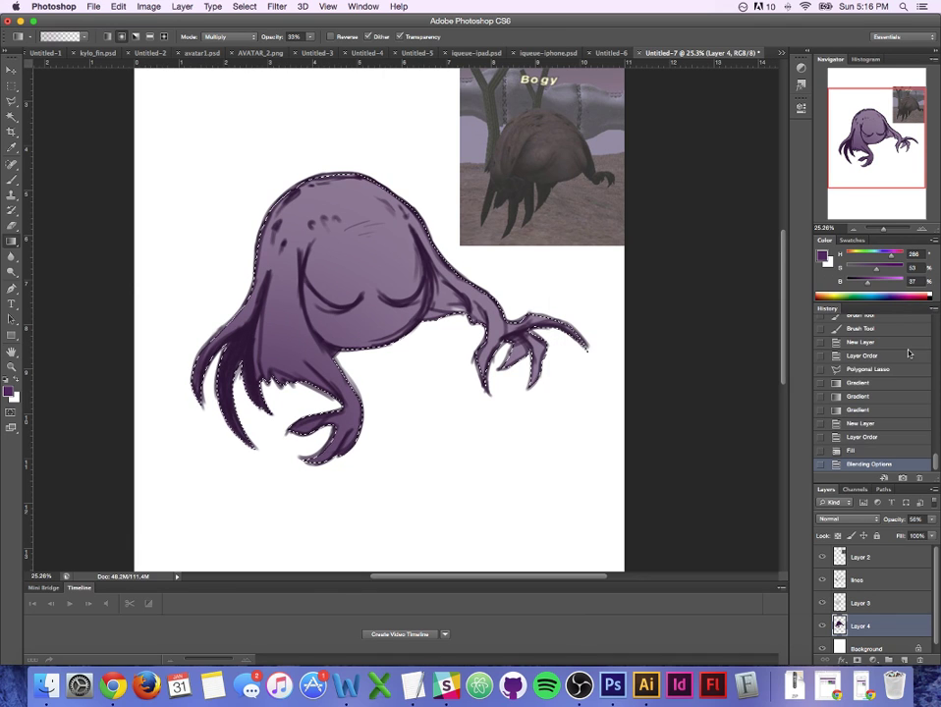
Step: Add a layer beneath the creature's flat fill, deselect the silhouette, and fill the whole layer with the dark purple
left_click(904, 660)
mouse_move(888, 626)
left_mouse_down()
mouse_move(894, 648)
mouse_move(878, 622)
left_mouse_up()
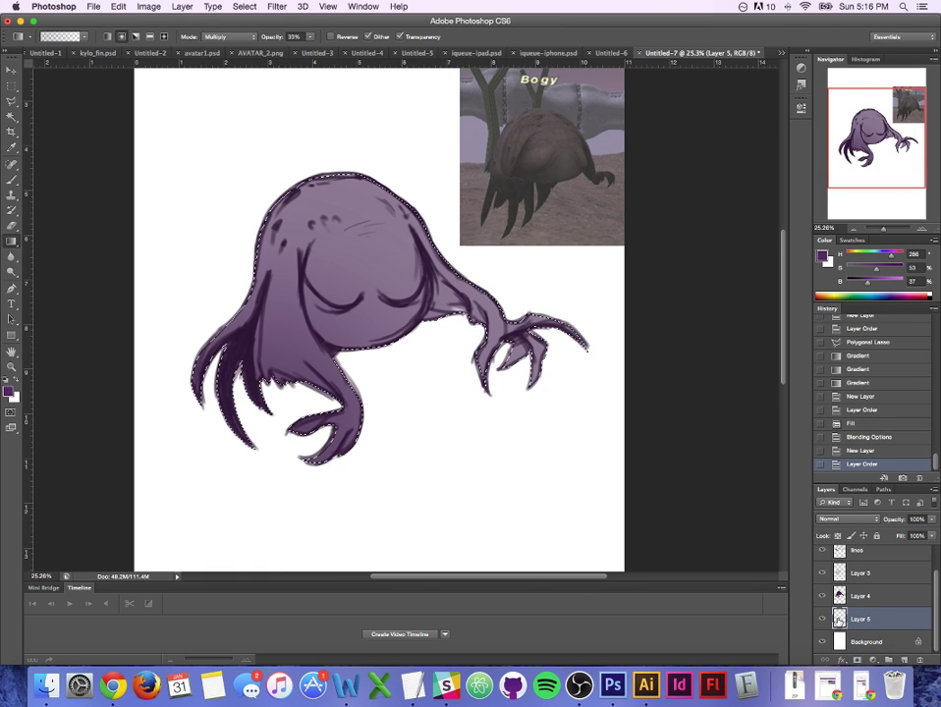
key("super+d")
left_click(118, 7)
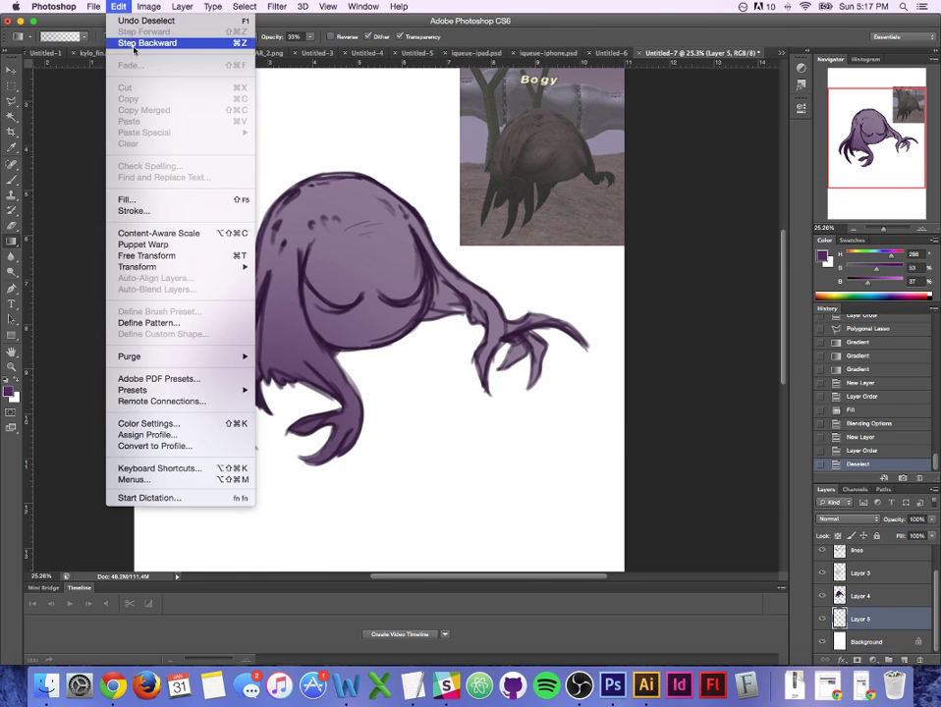
left_click(156, 201)
left_click(542, 270)
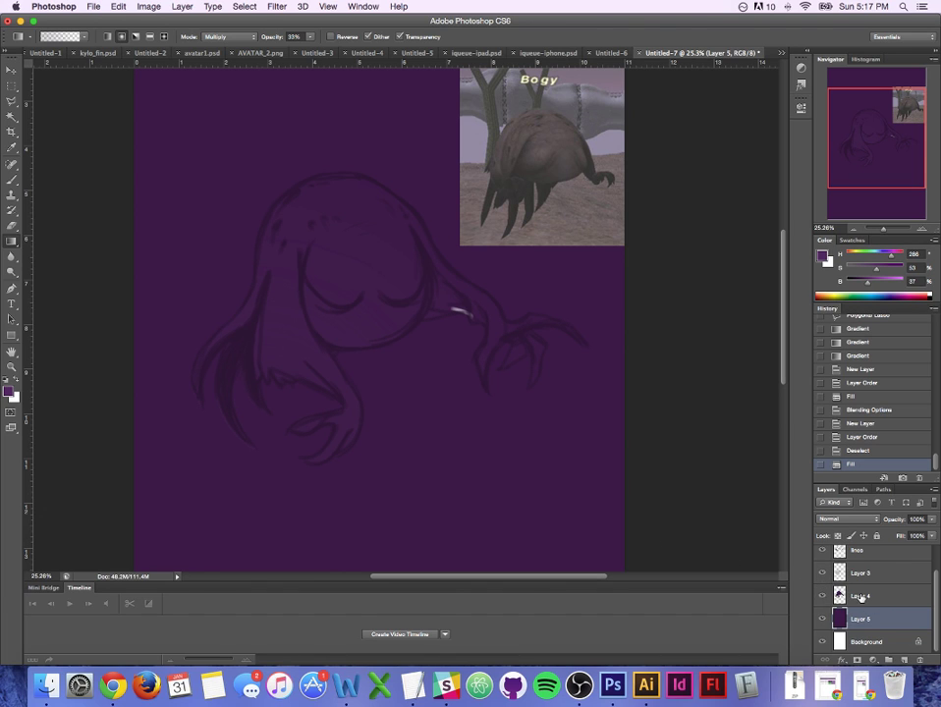
Step: Try an opacity of 24% on the creature's fill layer, and delete the solid purple layer behind it
double_click(889, 597)
left_click_drag(770, 342, 750, 346)
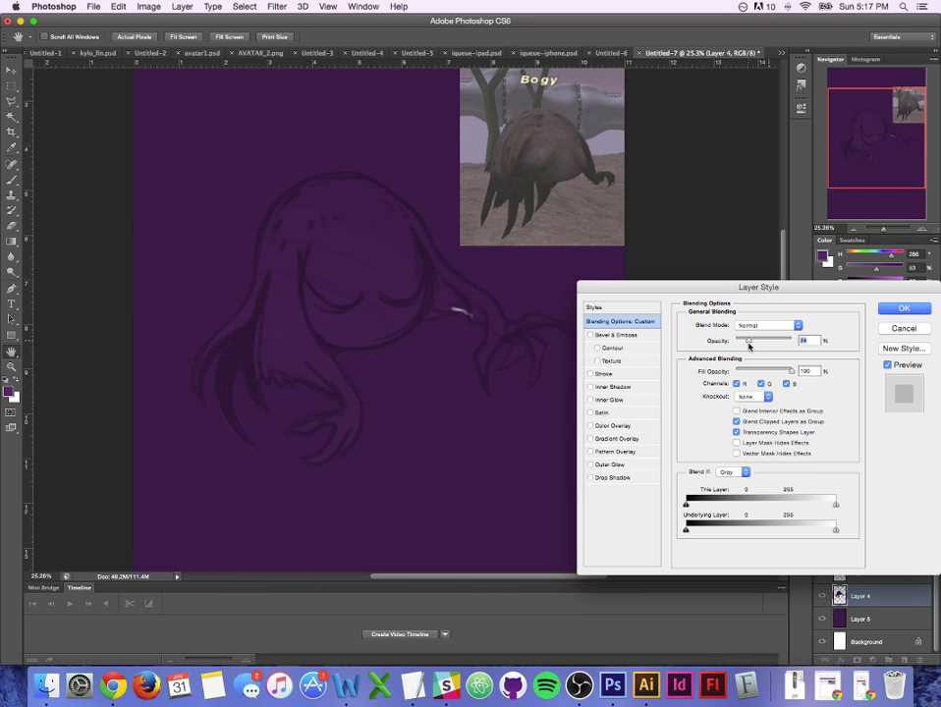
key("Escape")
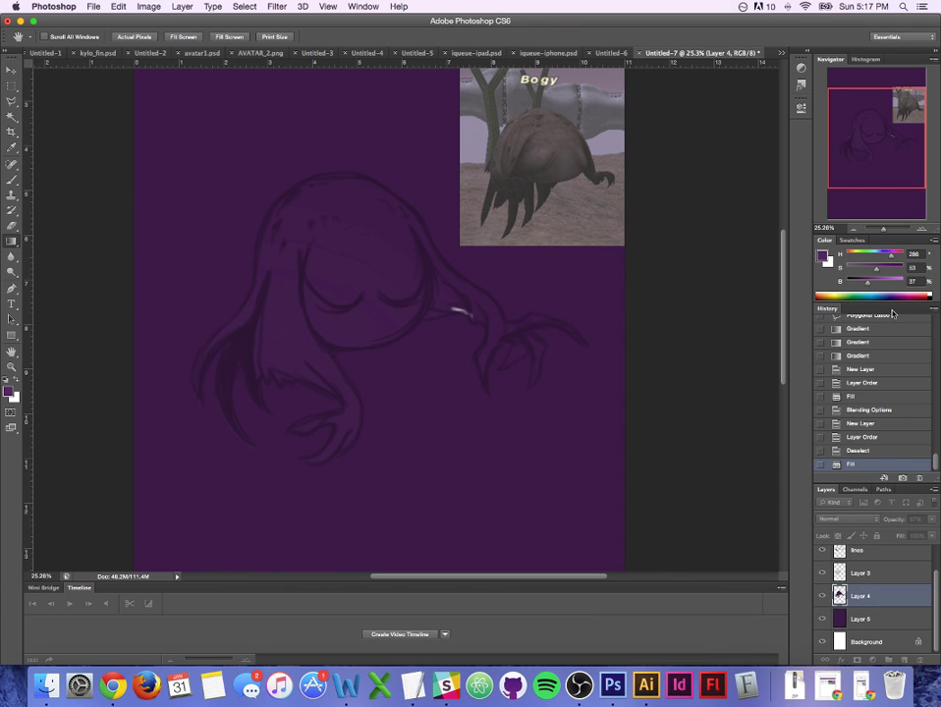
left_click(884, 620)
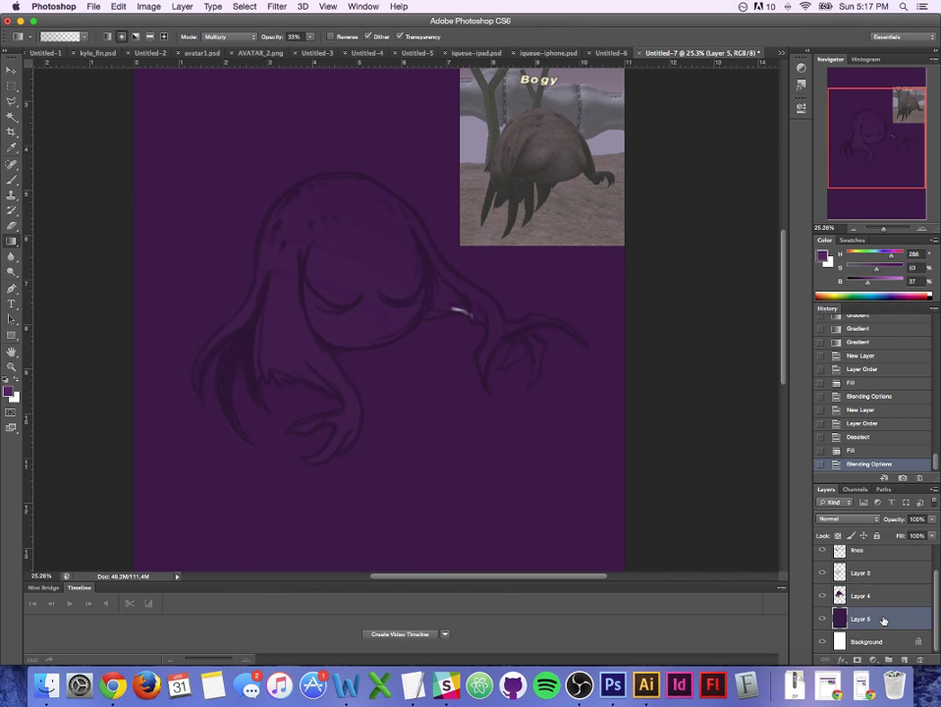
key("Delete")
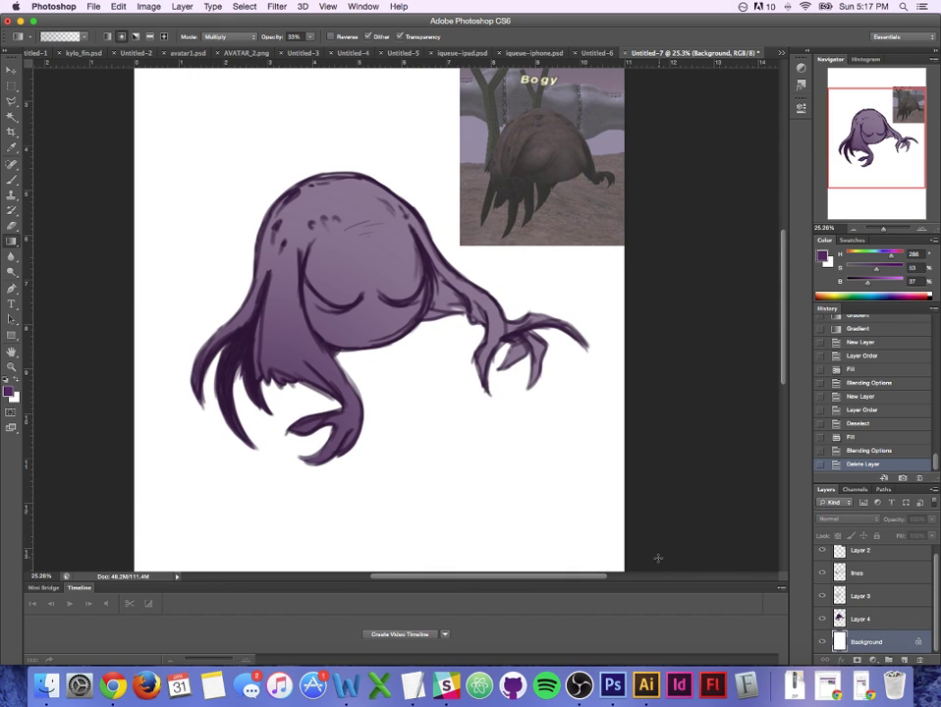
Step: Toggle the visibility of the flat fill and gradient layers to compare what each contributes to the creature's coloring
left_click(822, 618)
left_click(822, 618)
left_click(822, 617)
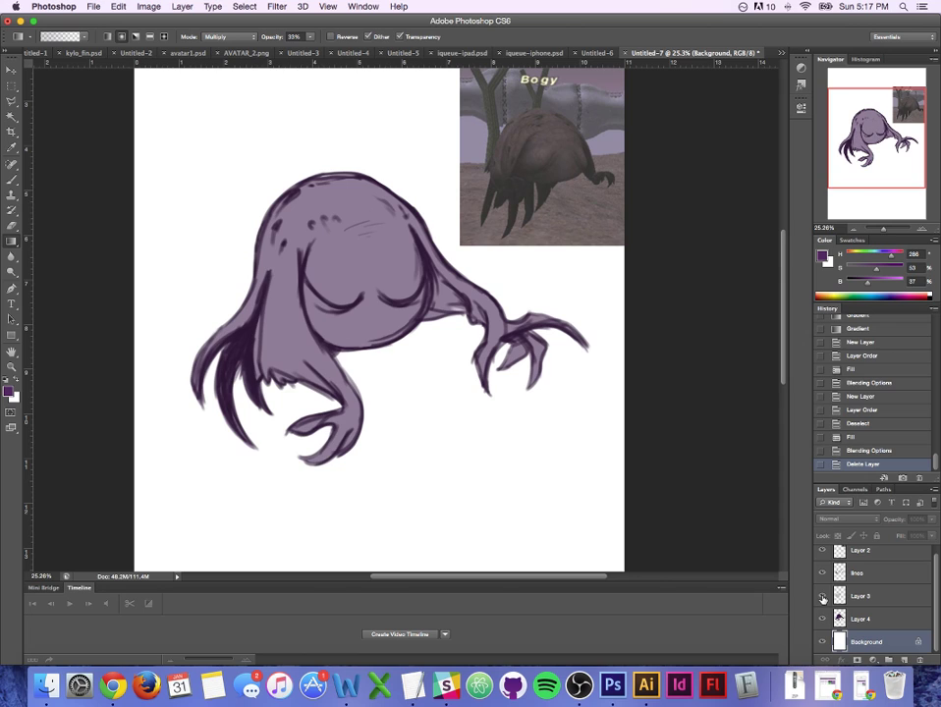
left_click(822, 617)
left_click(875, 617)
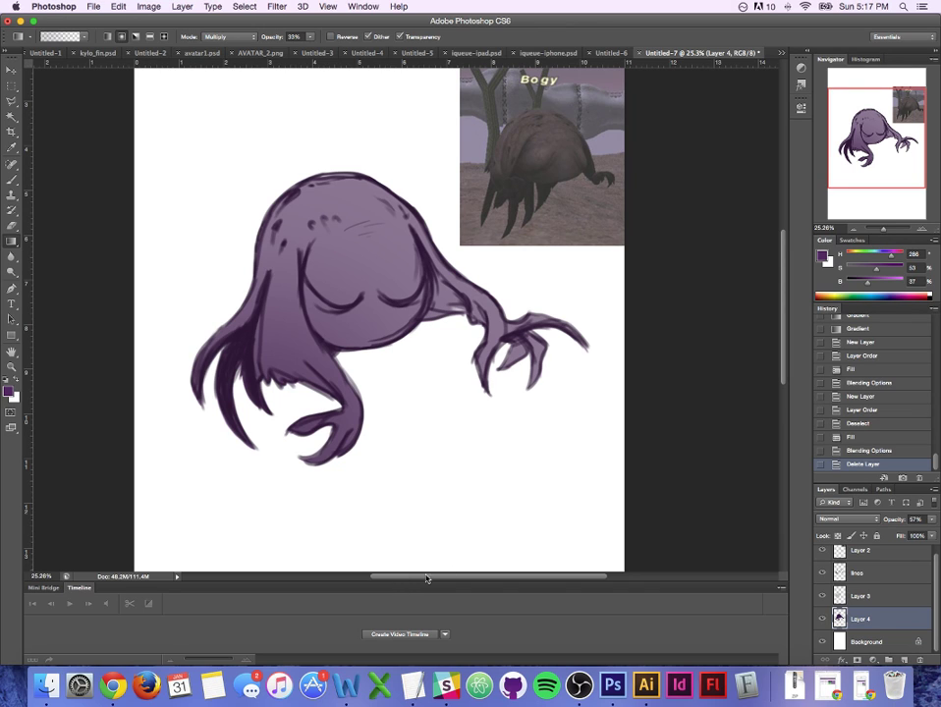
left_click(822, 595)
left_click(822, 595)
Step: Set the opacity of the creature's flat fill layer to 58%, leaving the gradient layer's blending options as they are
double_click(886, 596)
left_click(901, 308)
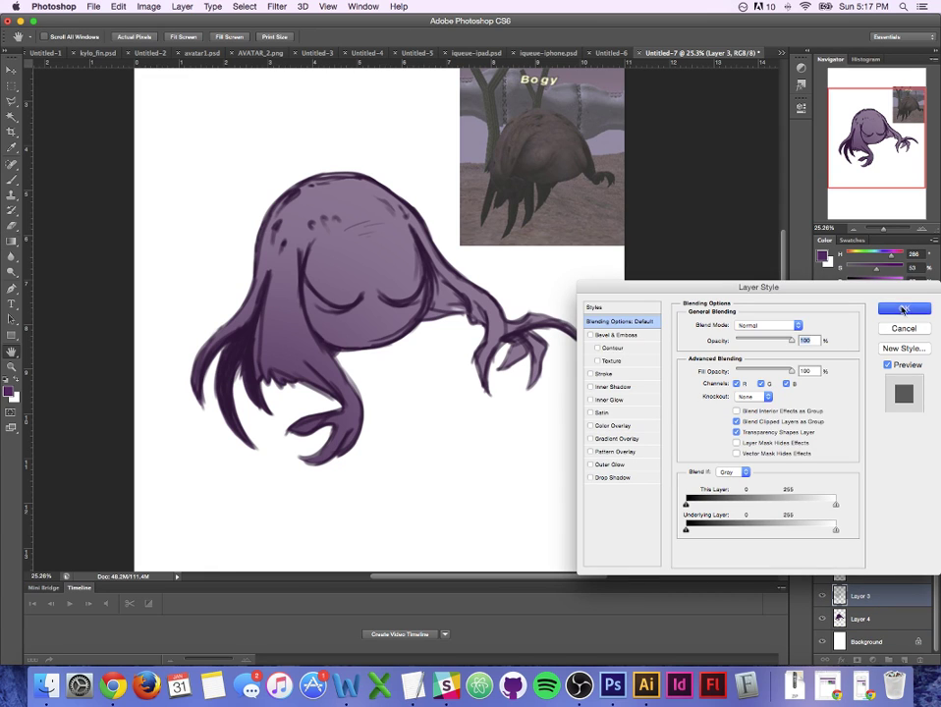
double_click(886, 619)
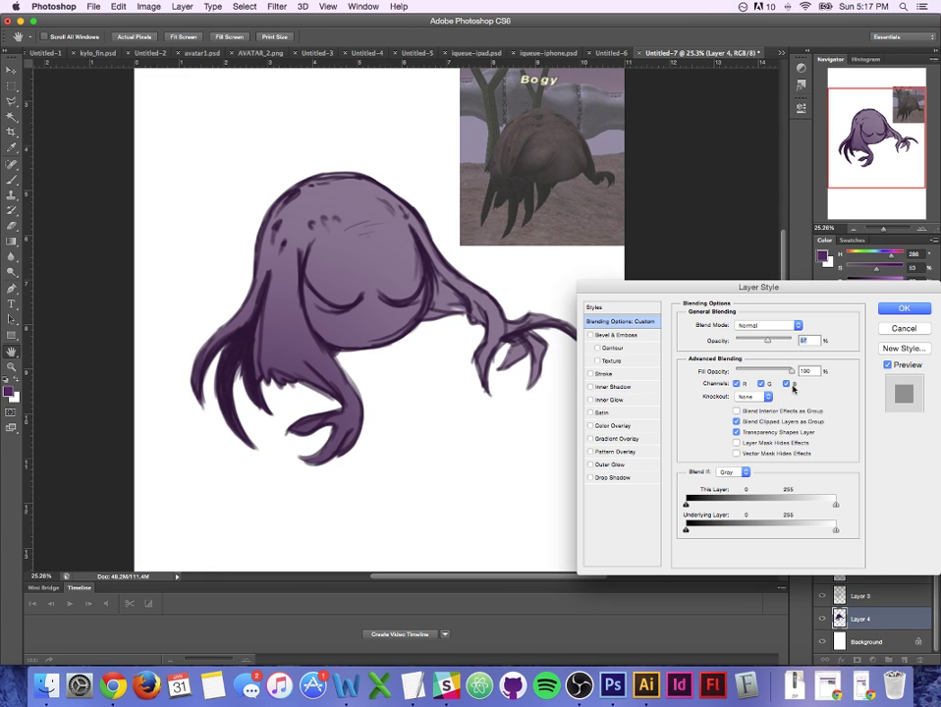
left_click_drag(768, 343, 772, 342)
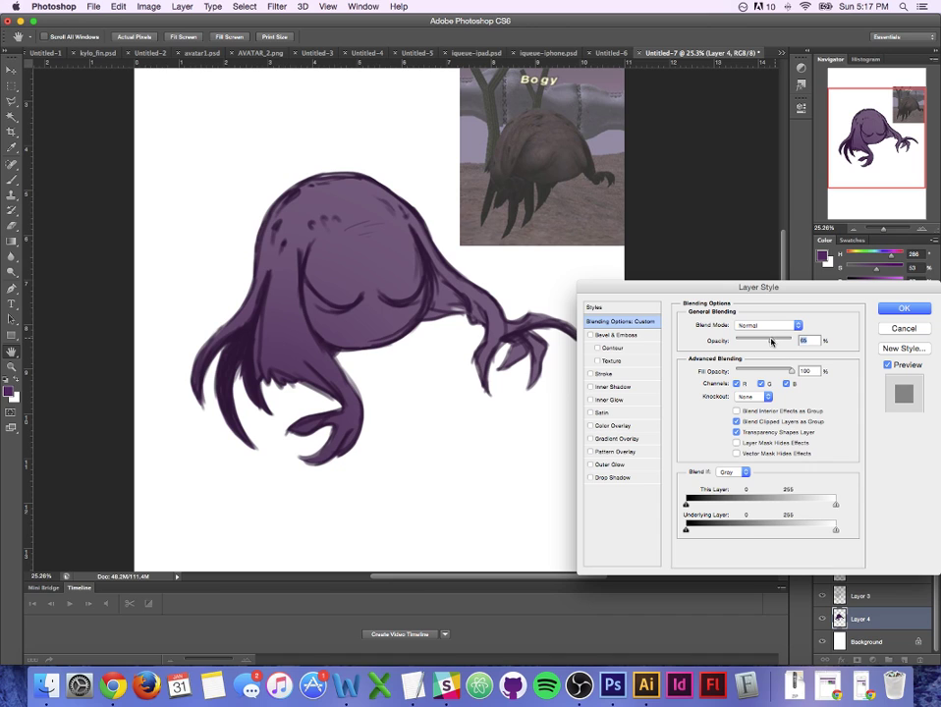
left_click(899, 313)
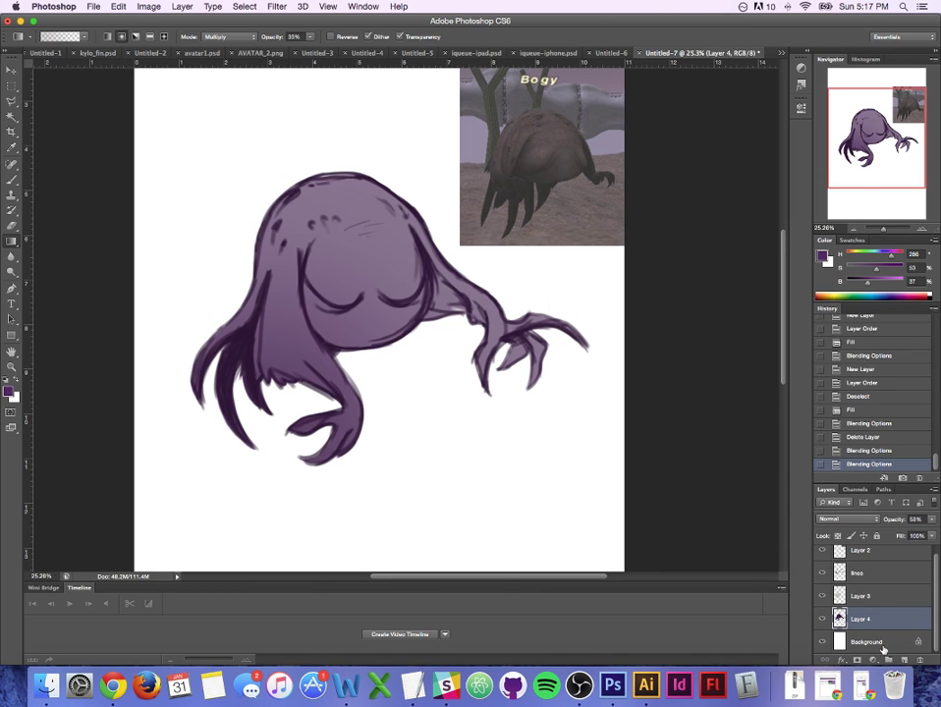
Step: Add a layer beneath the flat fill layer and outline a crescent-shaped shadow along the belly's left edge with the Polygonal Lasso
left_click(905, 660)
left_click_drag(881, 626, 877, 634)
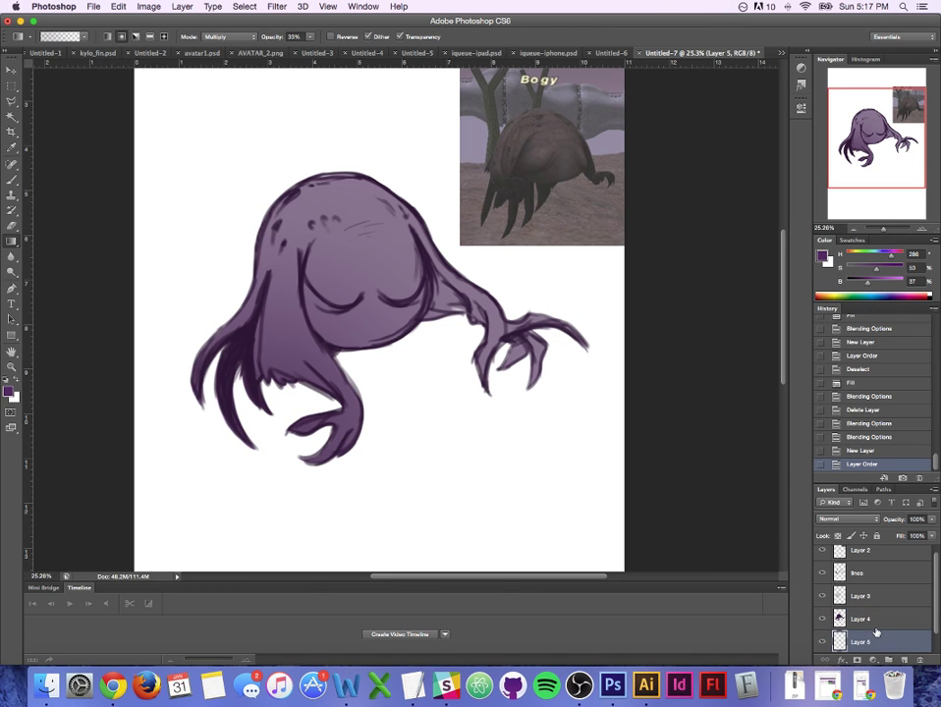
left_click(11, 101)
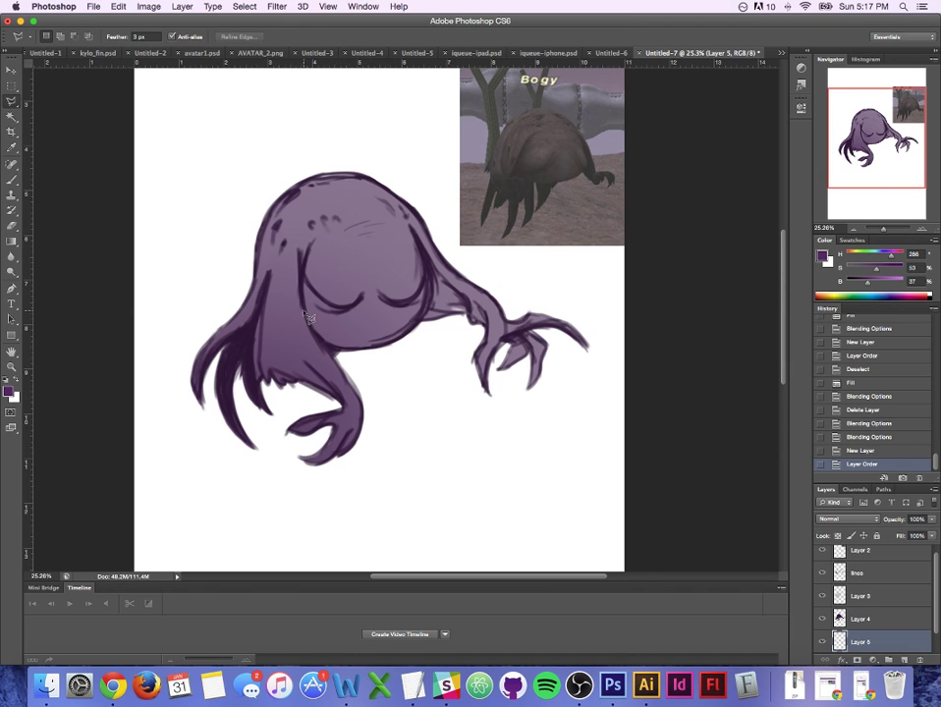
mouse_move(302, 297)
left_mouse_down()
mouse_move(314, 246)
mouse_move(323, 297)
mouse_move(310, 285)
mouse_move(326, 309)
mouse_move(346, 315)
mouse_move(334, 317)
mouse_move(351, 314)
mouse_move(337, 347)
mouse_move(303, 314)
mouse_move(327, 345)
mouse_move(308, 319)
left_mouse_up()
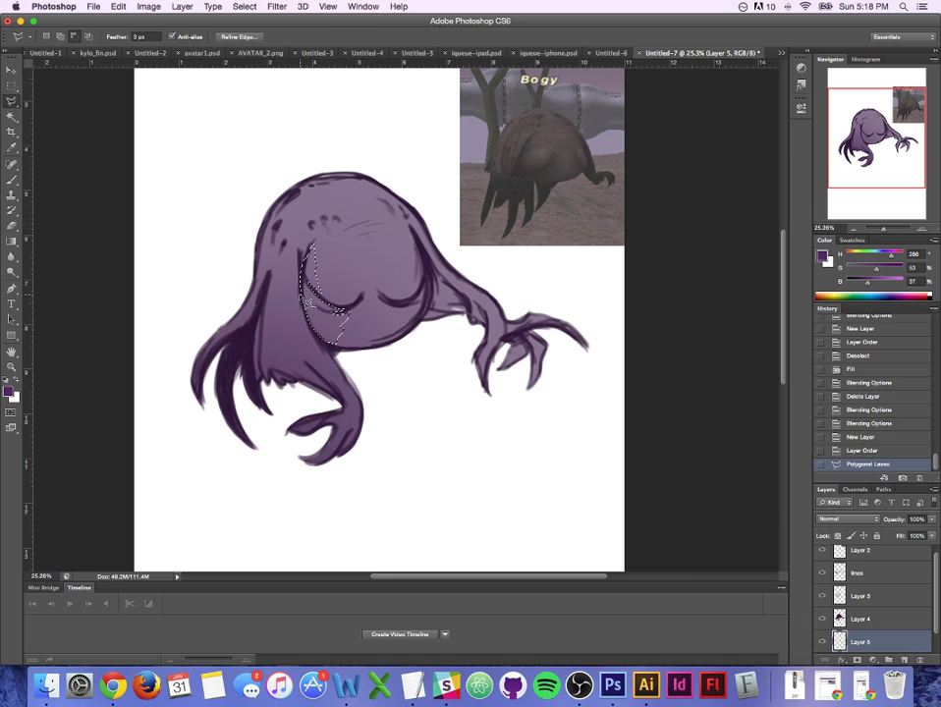
Step: Shade the selected belly crescent with three gradients in the darker purple #2e1536, and deselect it
left_click(9, 392)
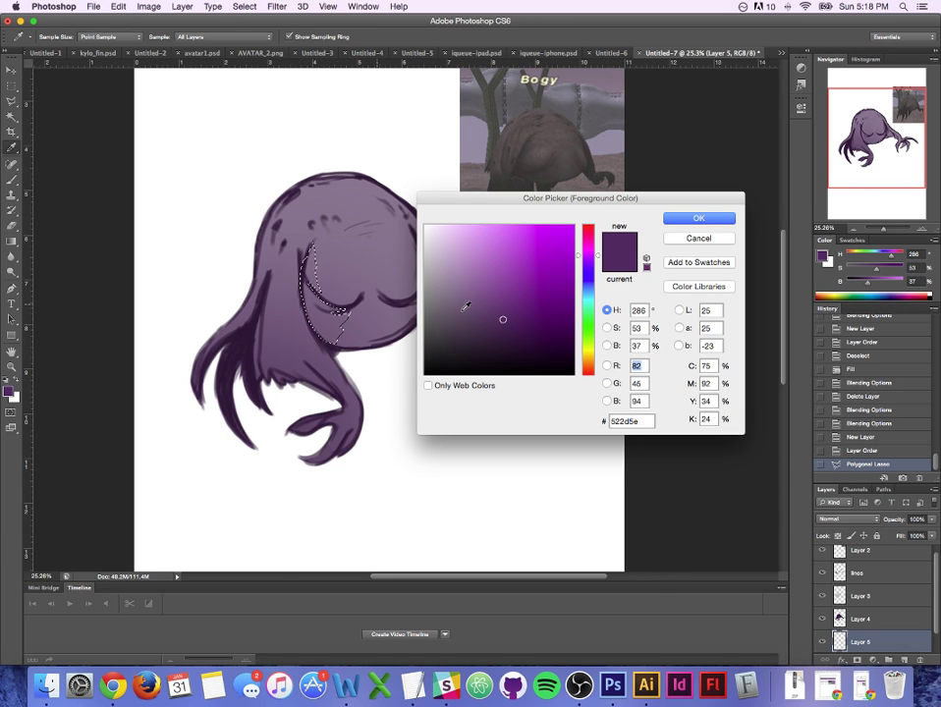
left_click(513, 335)
left_click(515, 343)
left_click(669, 217)
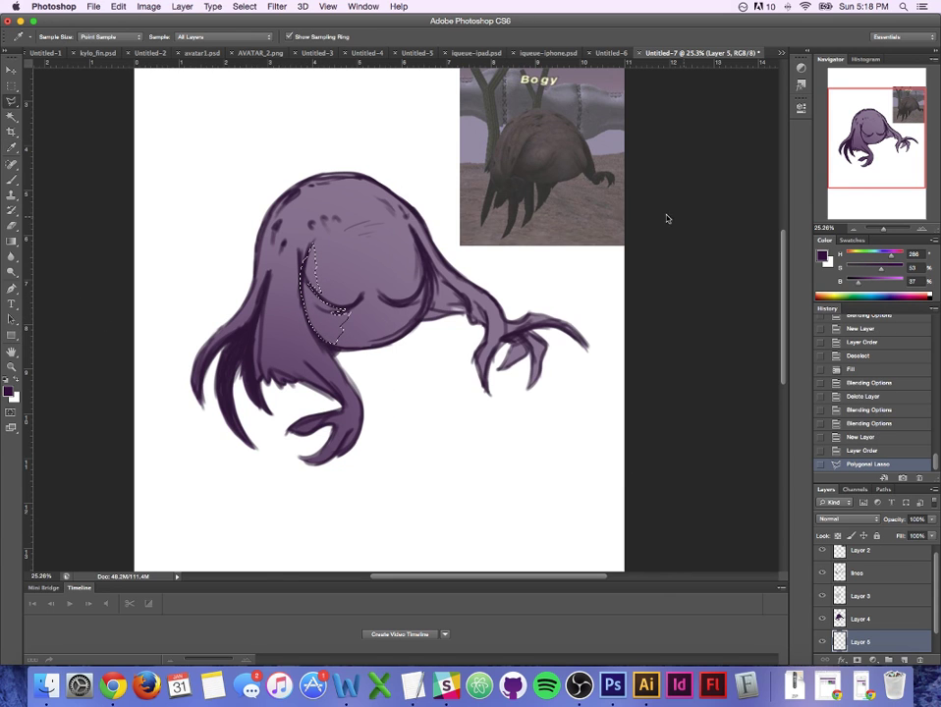
left_click(12, 240)
left_click_drag(280, 312, 385, 302)
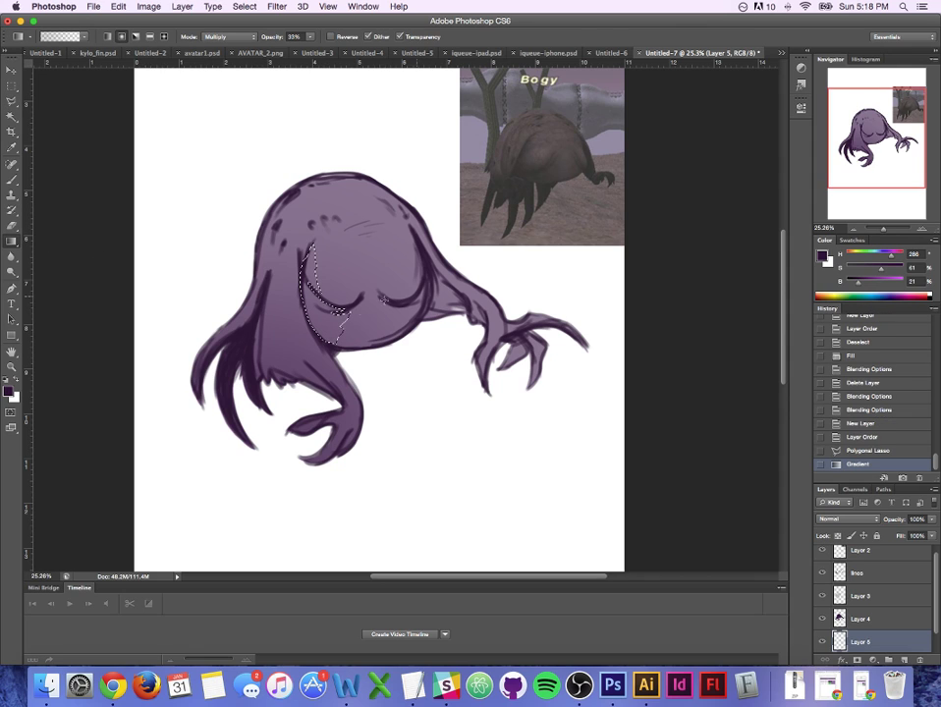
left_click_drag(276, 266, 364, 362)
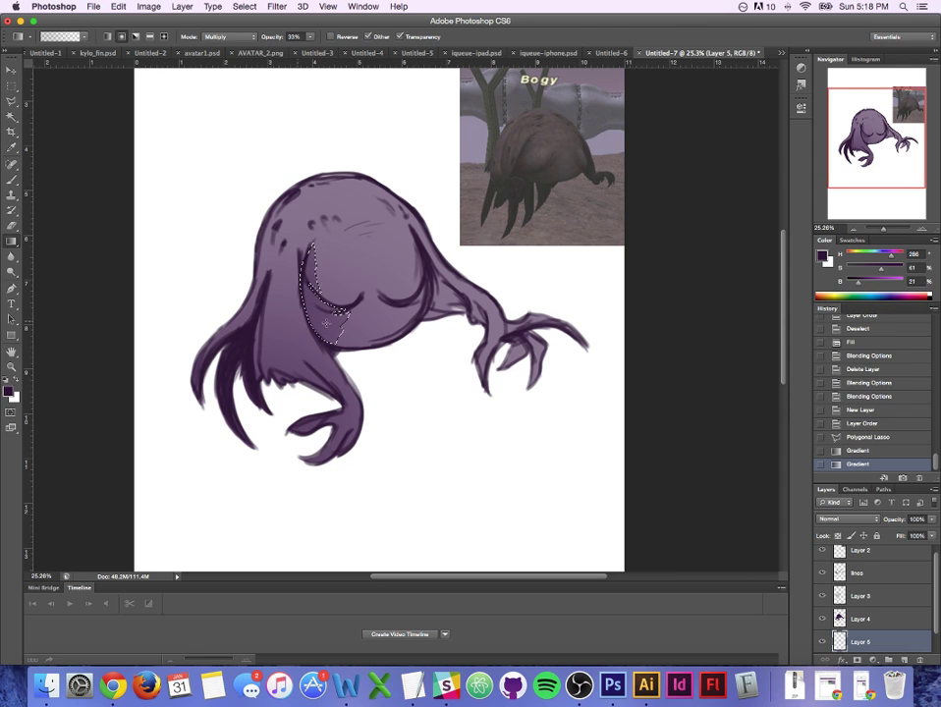
left_click_drag(326, 323, 379, 344)
key("super+d")
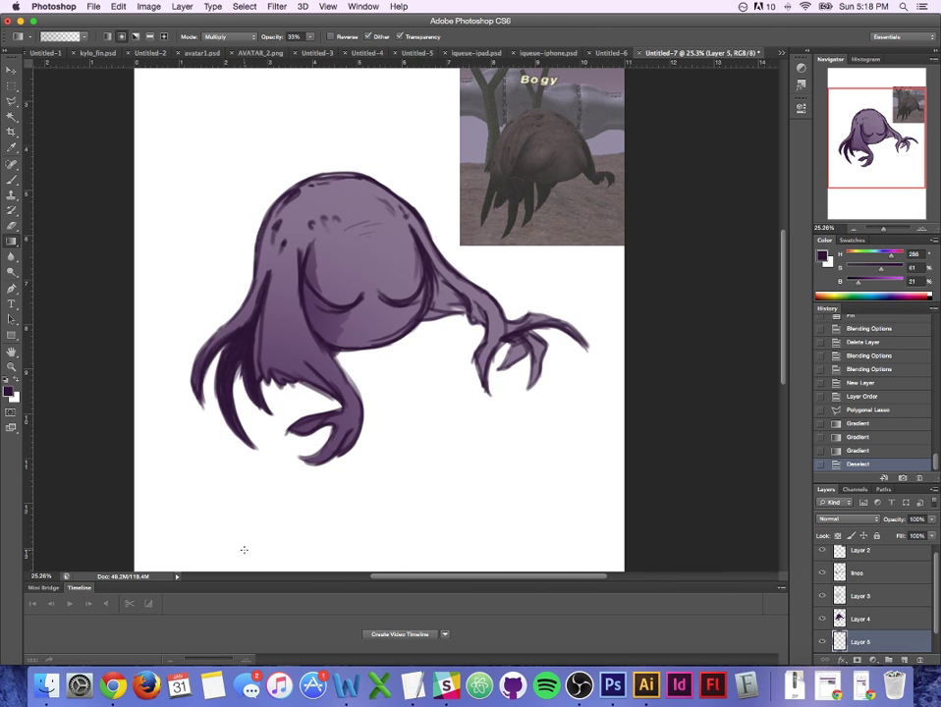
Step: Change the blend mode of the new shadow layer to Multiply
left_click(828, 517)
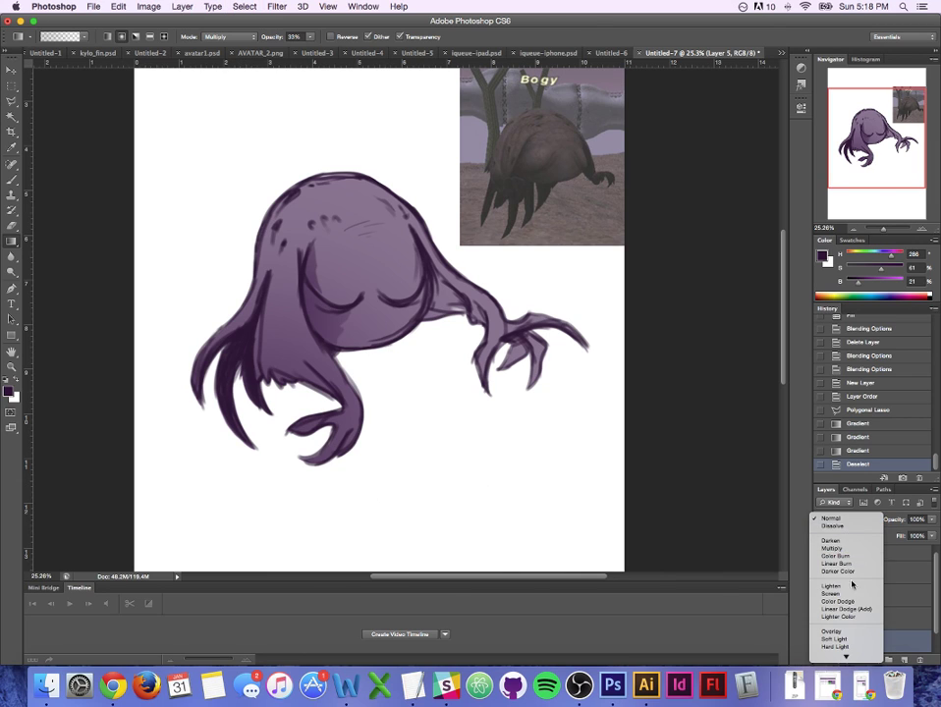
left_click(843, 553)
left_click(846, 520)
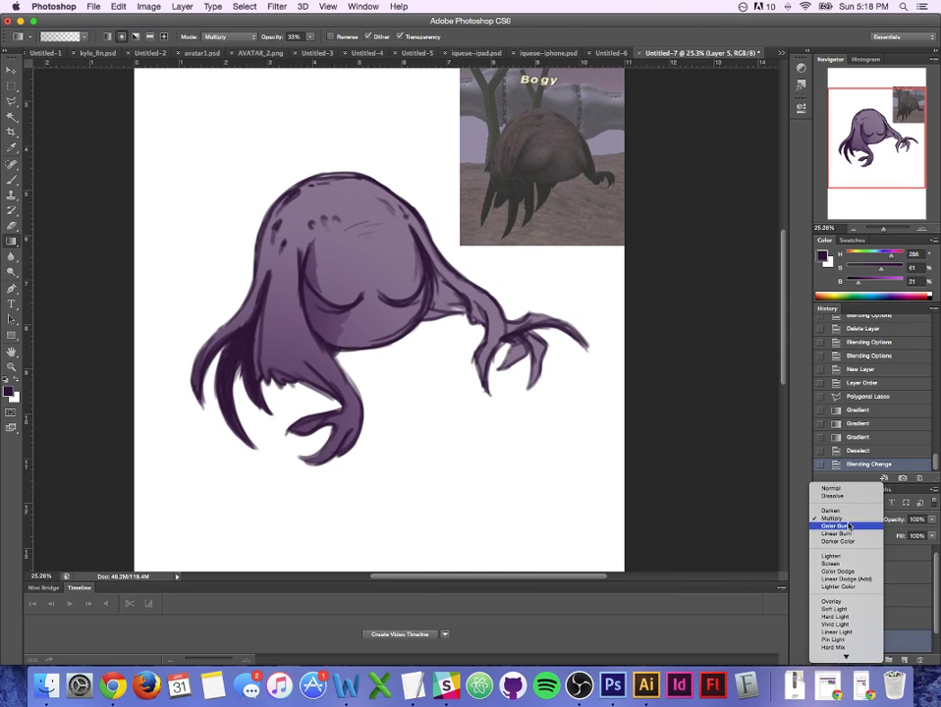
left_click(847, 521)
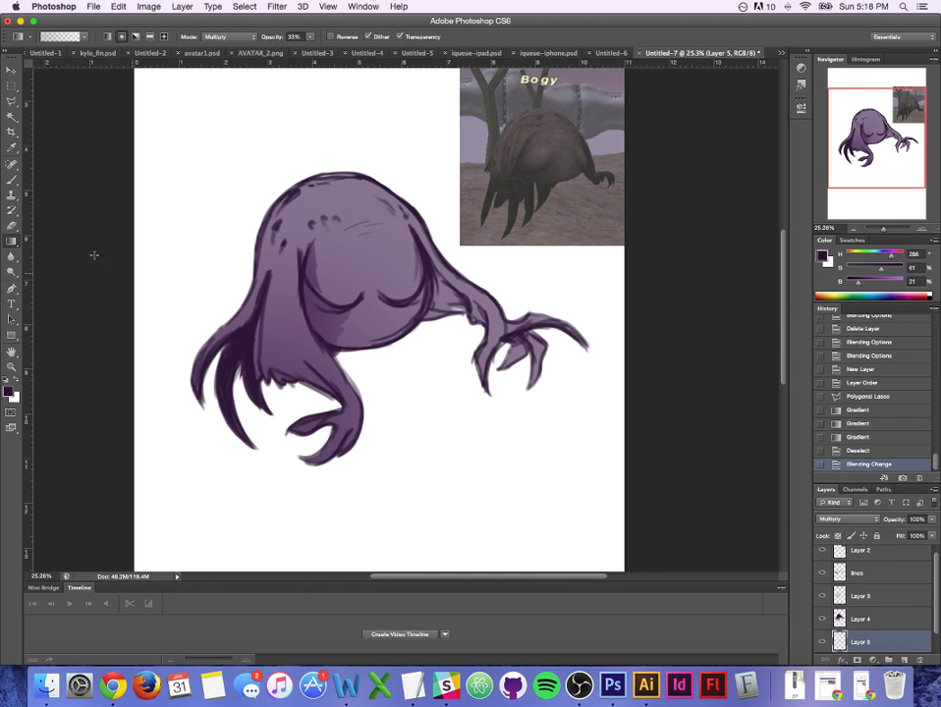
Step: Outline the gap between the belly's right edge and the far arm with the Polygonal Lasso
left_click(12, 101)
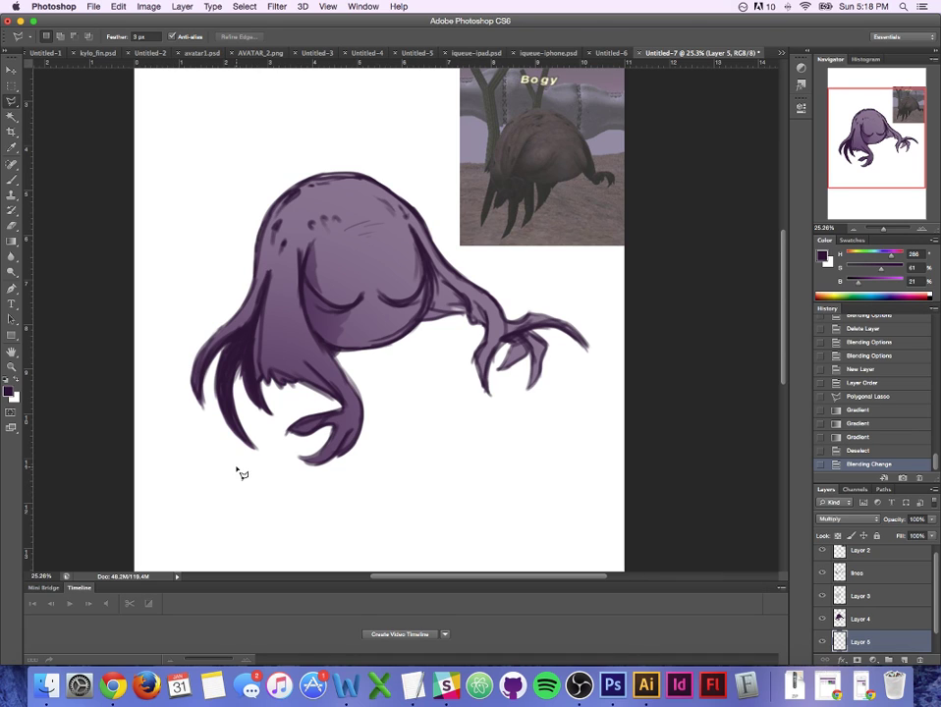
left_click(418, 242)
left_click(438, 320)
left_click(466, 313)
left_click(441, 283)
double_click(421, 243)
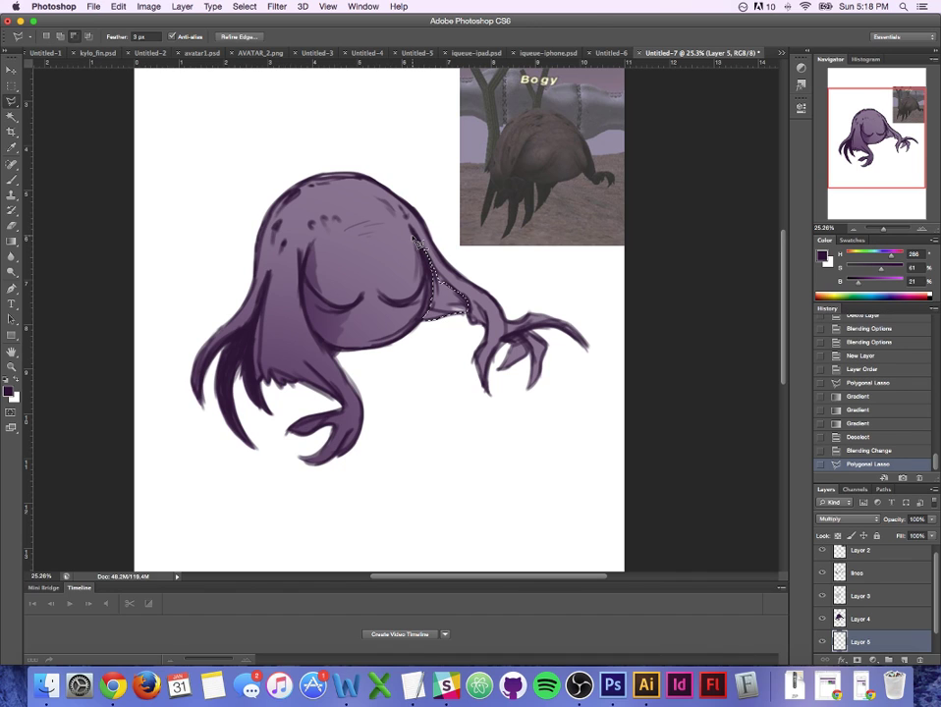
Step: Build up dark purple shading in the selected area beneath the far arm with repeated gradients running outward from the belly
left_click(14, 242)
left_click_drag(384, 270, 505, 317)
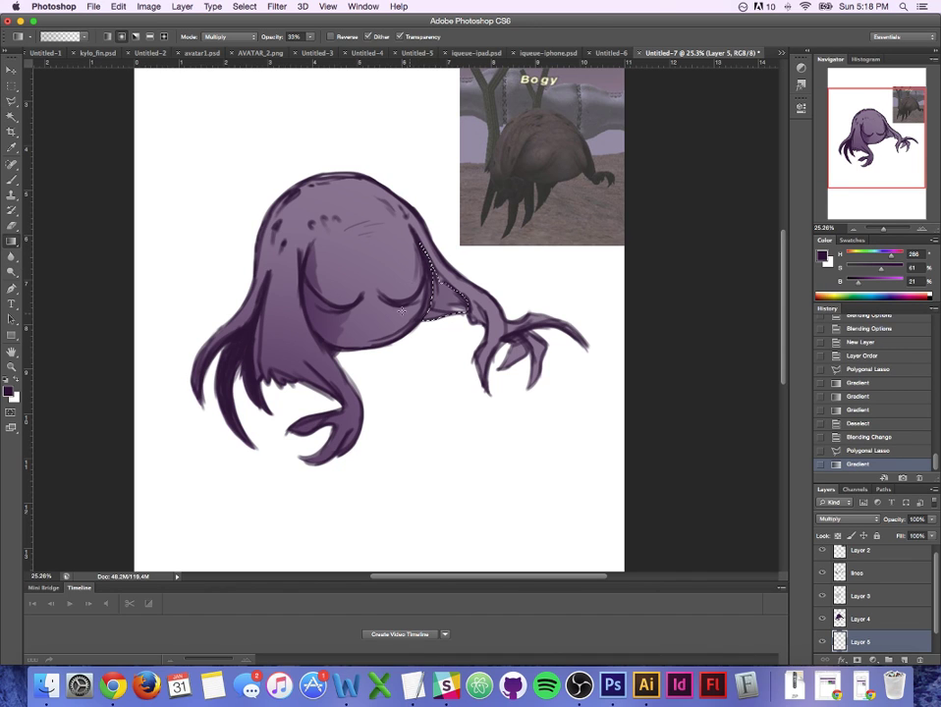
left_click_drag(399, 297, 558, 326)
left_click_drag(391, 268, 529, 329)
left_click_drag(399, 300, 481, 319)
left_click_drag(405, 274, 480, 312)
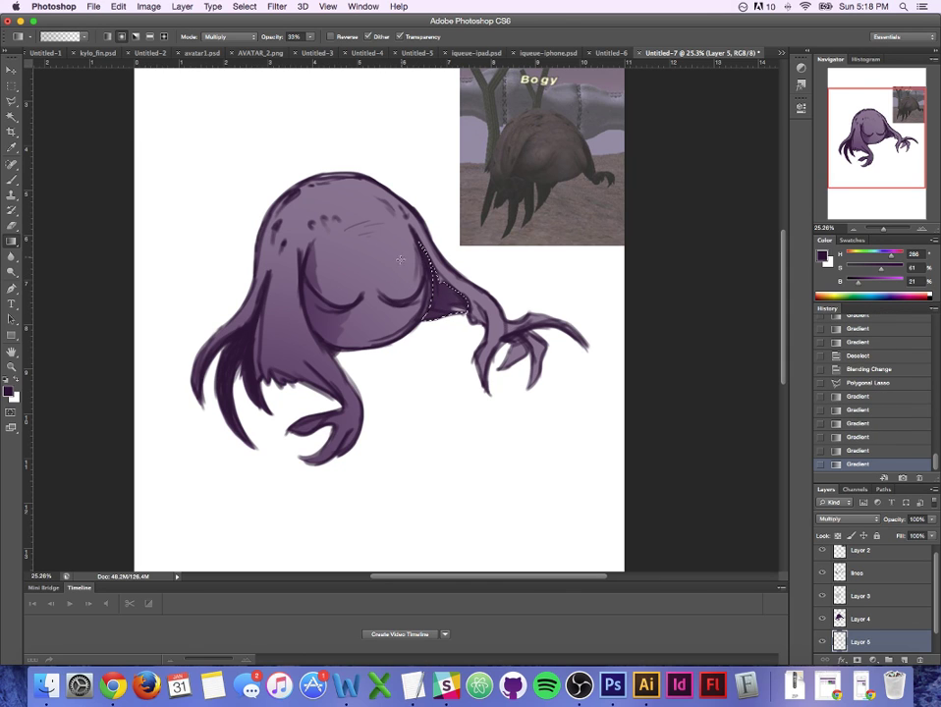
Step: Deepen the far-arm shadow with gradients in a darker purple of hue 286°, saturation 63% and brightness 15%, and deselect it
left_click(8, 391)
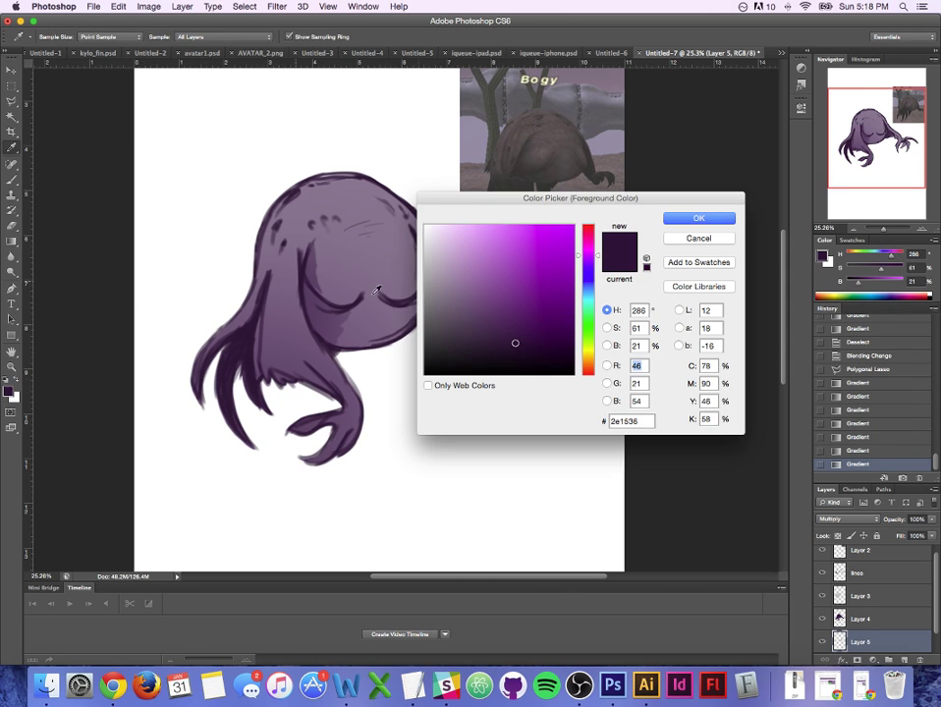
left_click(387, 260)
key("Return")
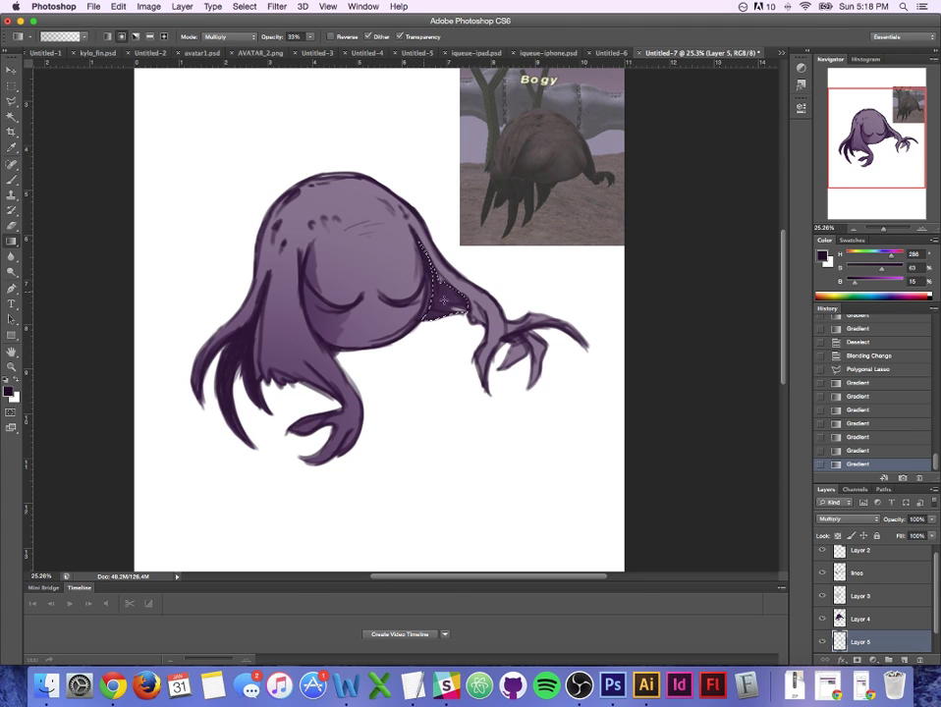
left_click_drag(444, 300, 476, 342)
left_click_drag(417, 263, 489, 352)
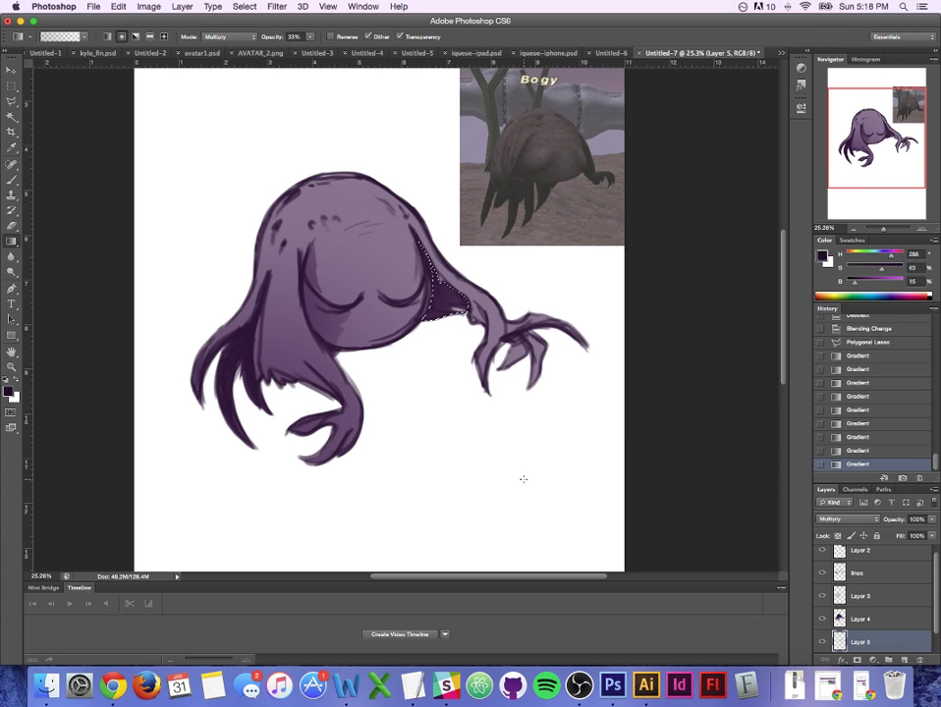
key("super+d")
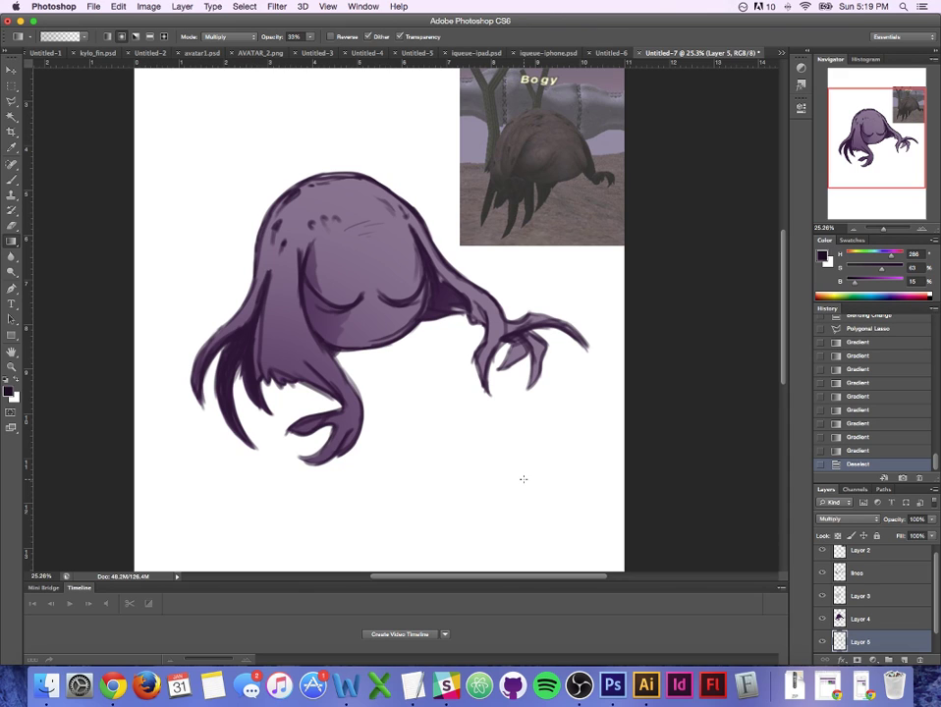
Step: On the lines layer, brush dark purple shading beneath the far arm and strengthen the strokes along the belly's left contour and fold
left_click(823, 574)
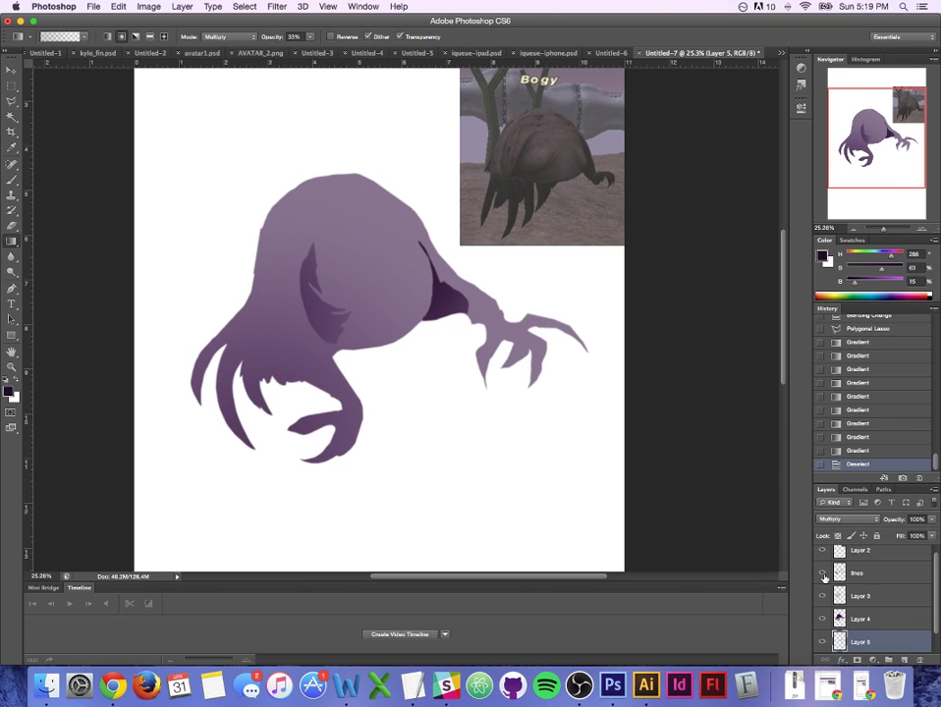
left_click(823, 573)
left_click(911, 572)
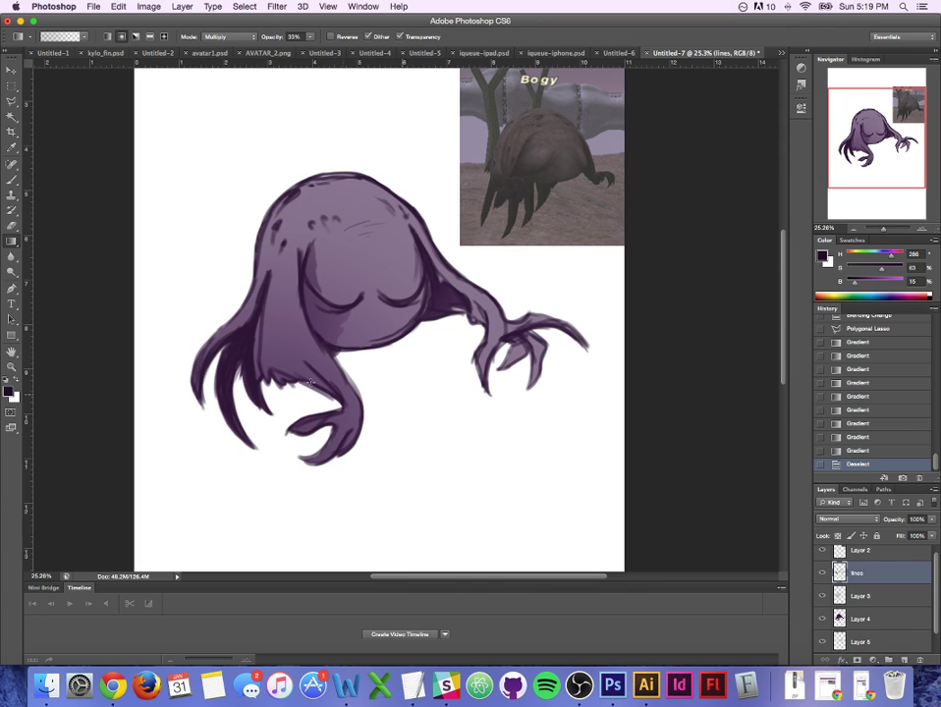
key("b")
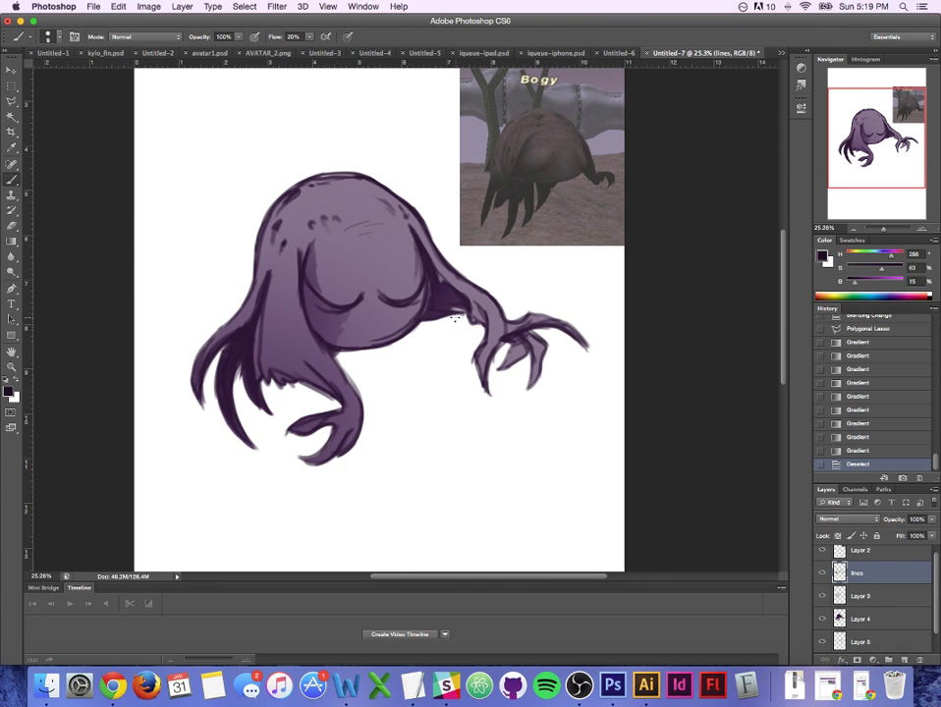
key("bracketright")
key("bracketright")
key("bracketright")
key("bracketright")
left_click(454, 309)
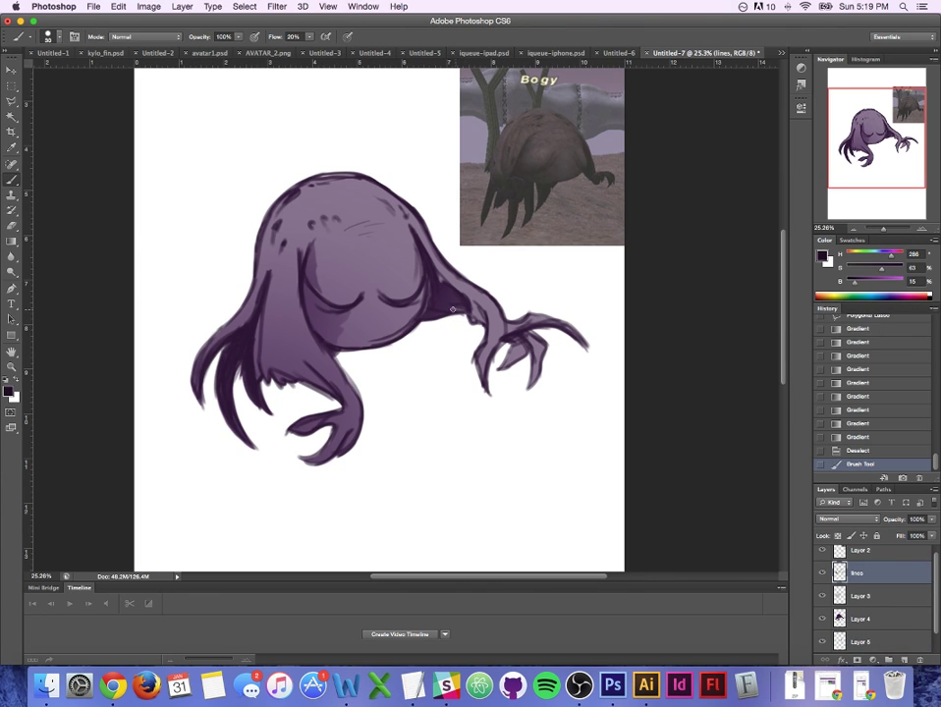
mouse_move(456, 310)
left_mouse_down()
mouse_move(471, 314)
mouse_move(444, 283)
left_mouse_up()
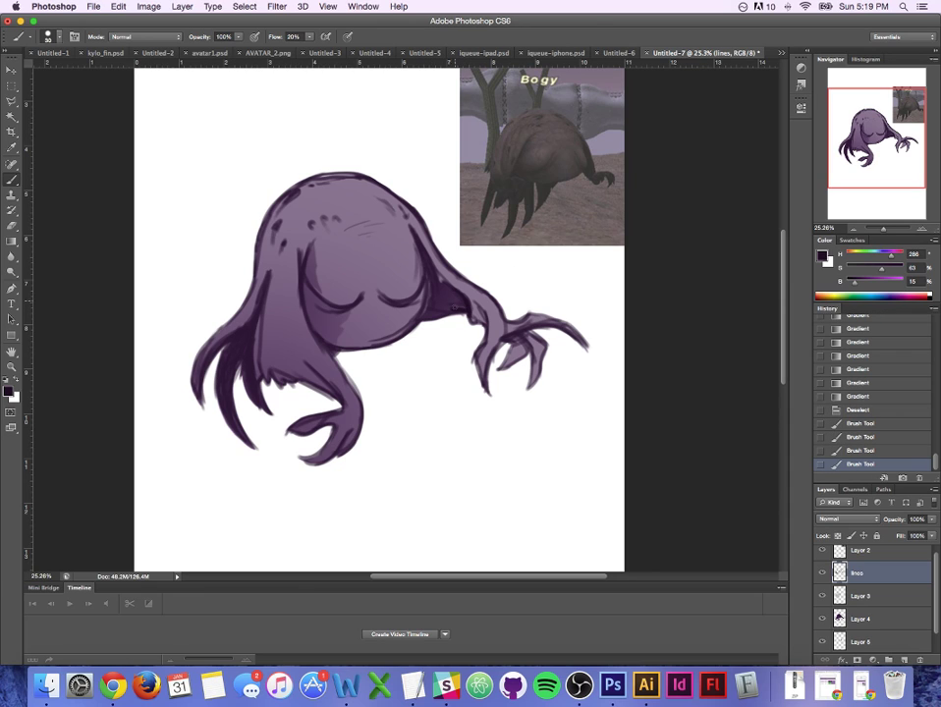
left_click(431, 308)
left_click(461, 306)
mouse_move(311, 244)
left_mouse_down()
mouse_move(301, 277)
mouse_move(320, 345)
left_mouse_up()
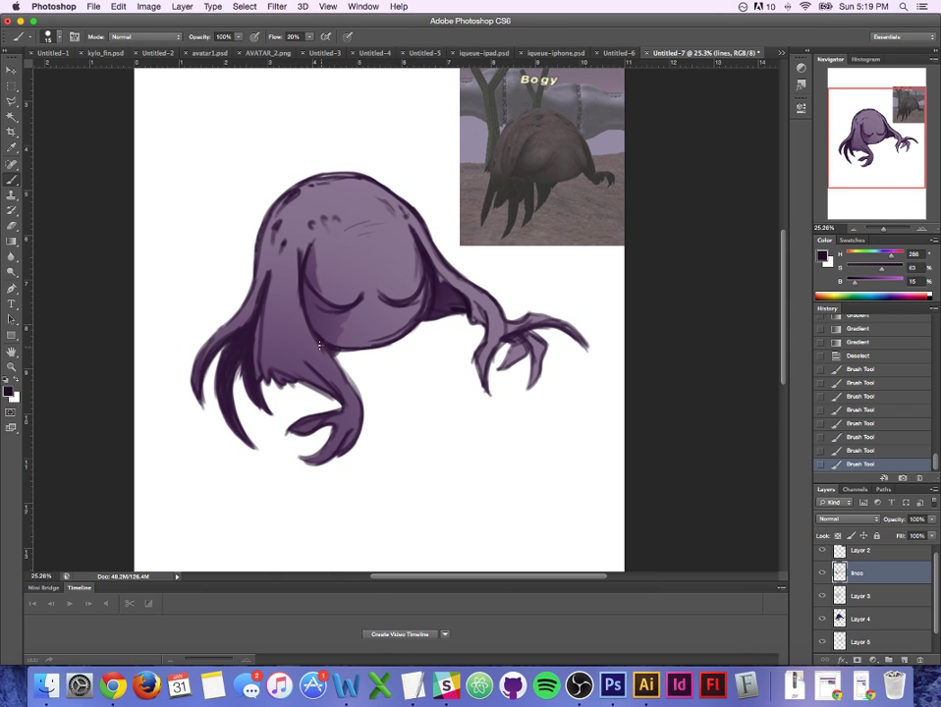
mouse_move(306, 279)
left_mouse_down()
mouse_move(356, 305)
mouse_move(367, 300)
left_mouse_up()
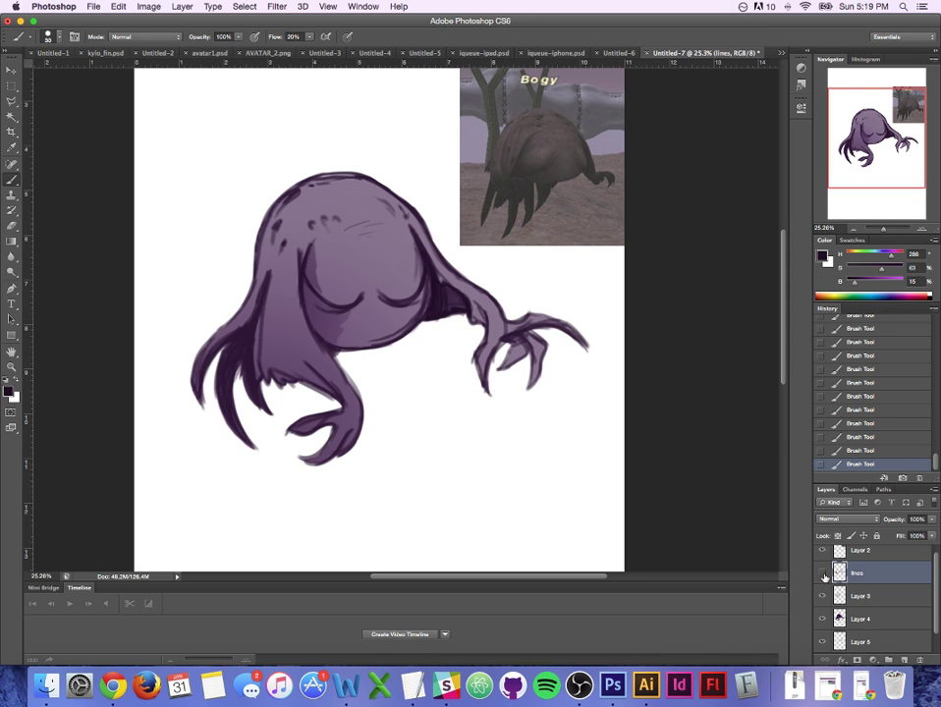
Step: Add a layer directly beneath the lines layer and set its blend mode to Multiply
left_click(903, 657)
left_click_drag(882, 575, 849, 597)
left_click(847, 519)
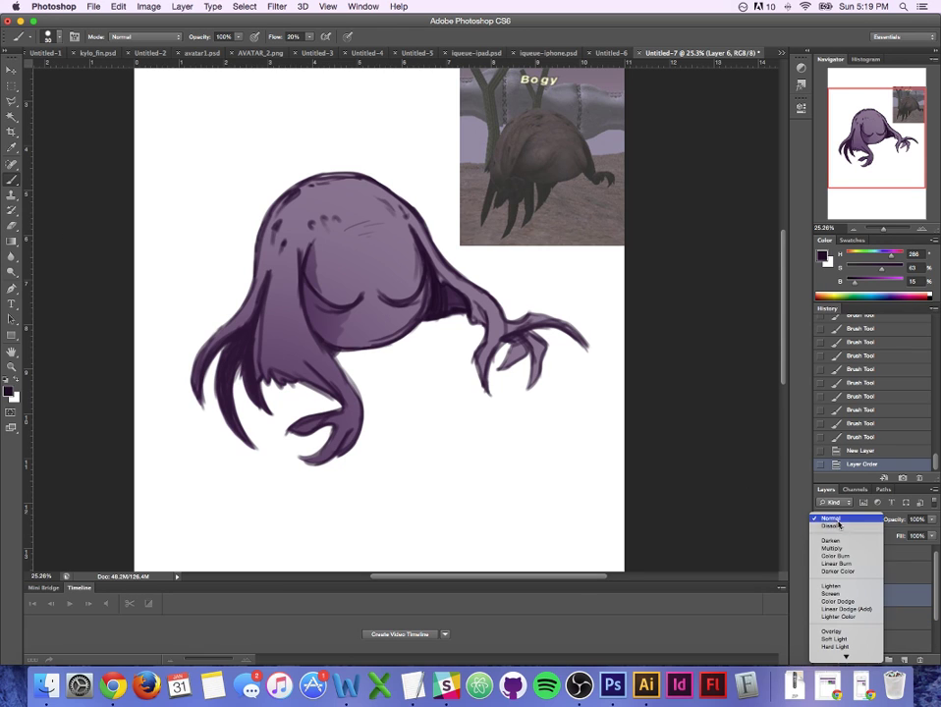
left_click(841, 548)
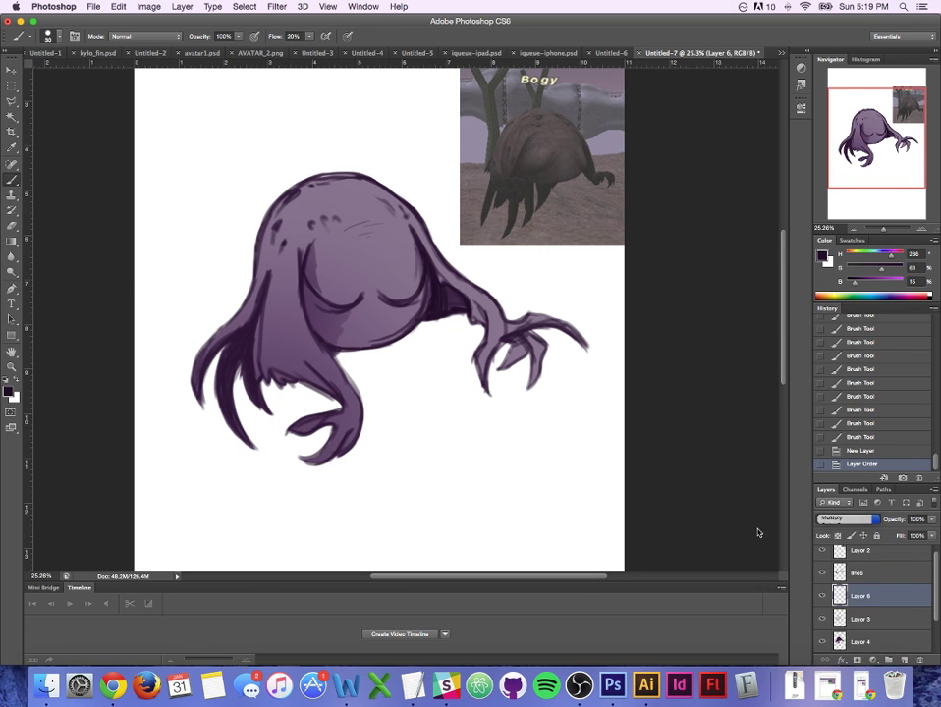
Step: Outline a shadow area down the creature's left side and near arm with the Polygonal Lasso and shade it with dark purple gradients
left_click(12, 100)
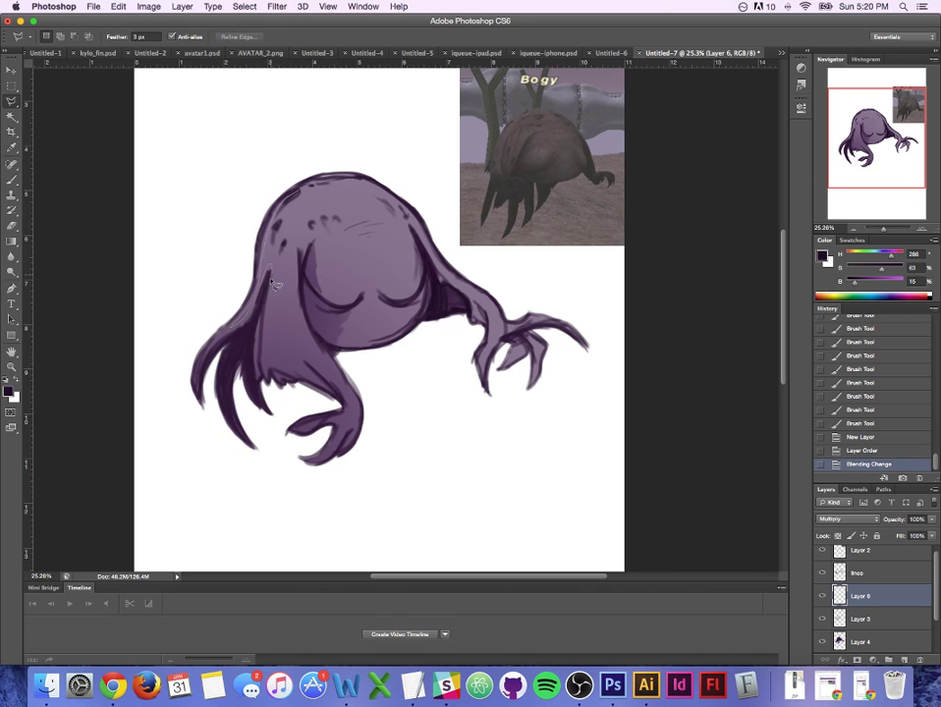
mouse_move(262, 320)
left_mouse_down()
mouse_move(267, 368)
mouse_move(326, 385)
mouse_move(347, 410)
mouse_move(298, 357)
mouse_move(275, 288)
mouse_move(268, 307)
mouse_move(307, 190)
left_mouse_up()
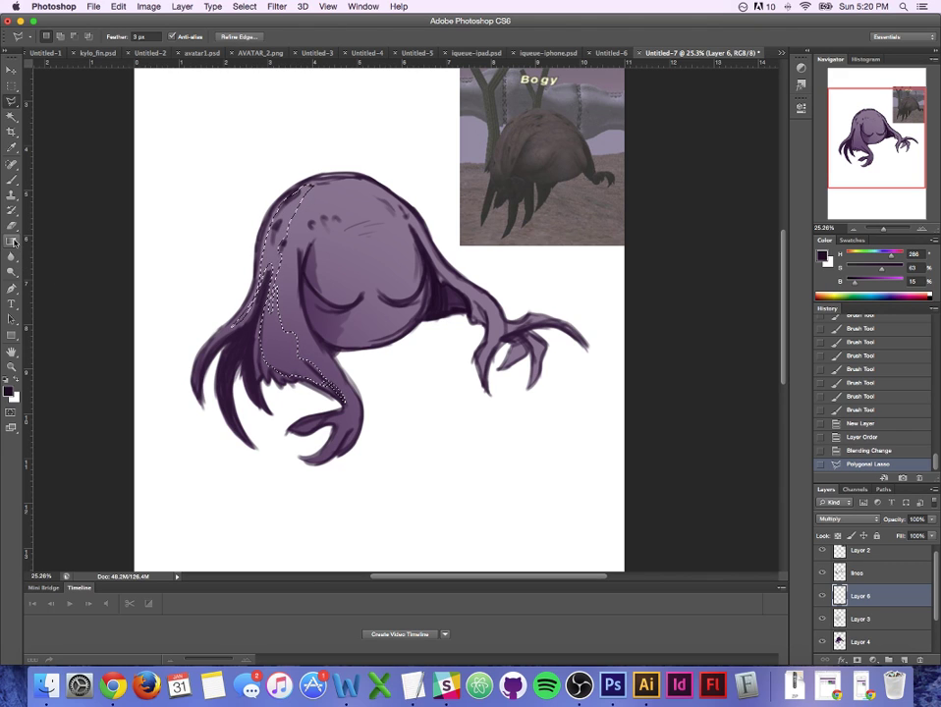
key("g")
mouse_move(221, 366)
left_mouse_down()
mouse_move(227, 382)
mouse_move(284, 361)
mouse_move(320, 361)
left_mouse_up()
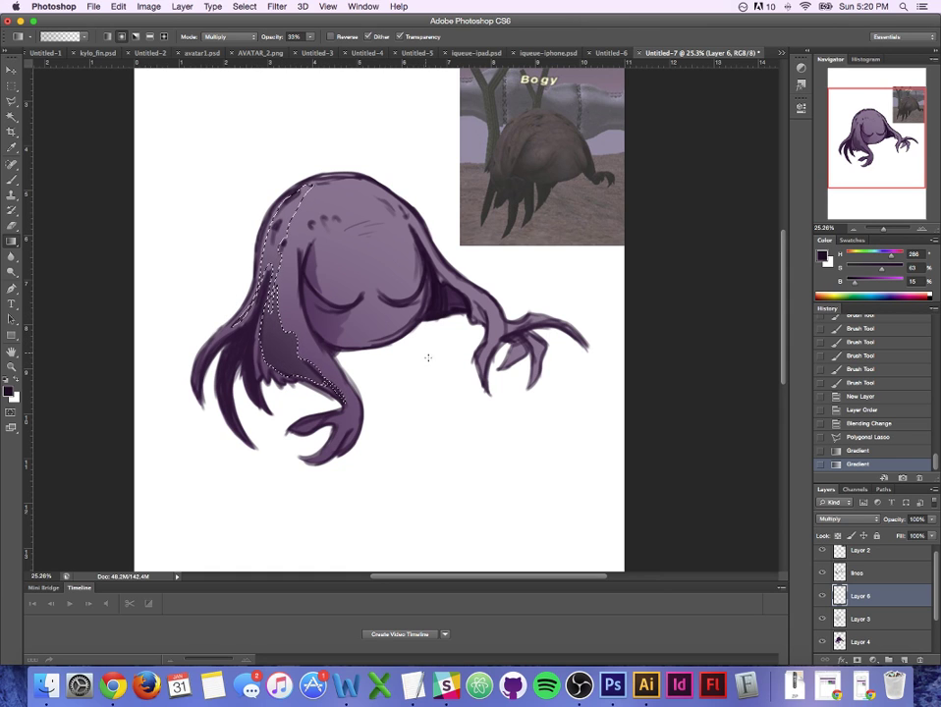
Step: Deselect the side shadow and lower the opacity of its Multiply layer, Layer 6, to 54%
key("super+d")
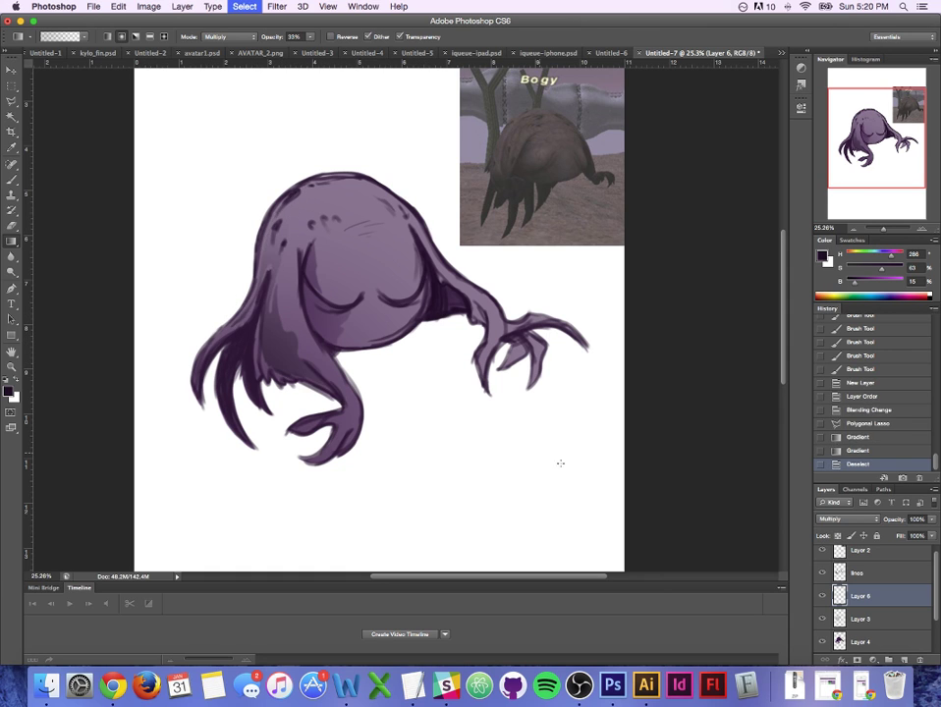
double_click(886, 593)
left_click_drag(791, 340, 766, 344)
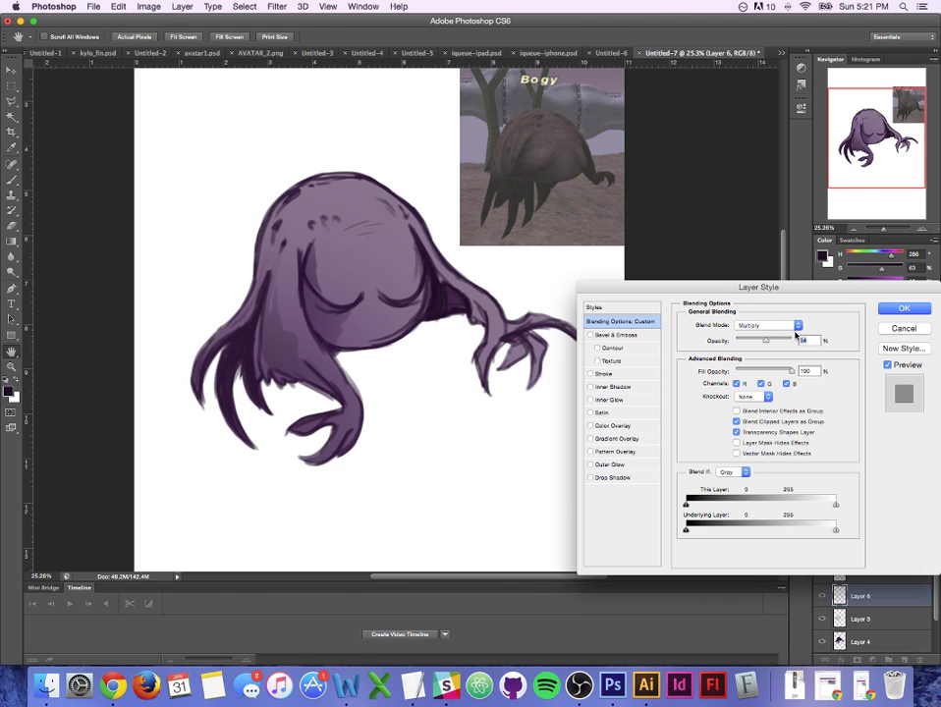
left_click(902, 309)
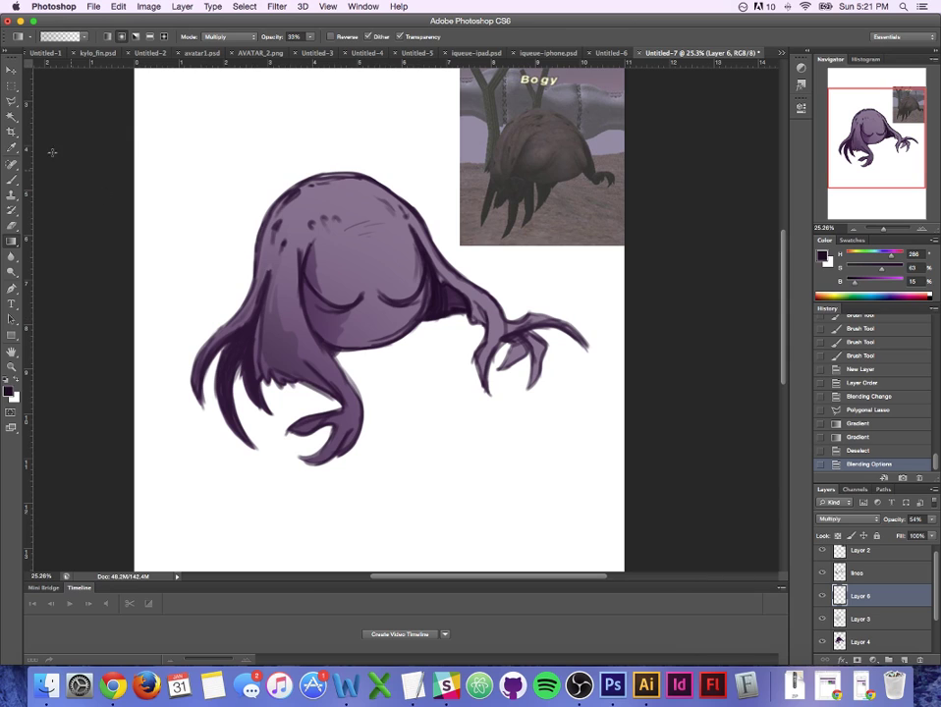
Step: Select the three small spots on the creature's upper body together with the Polygonal Lasso
left_click(14, 104)
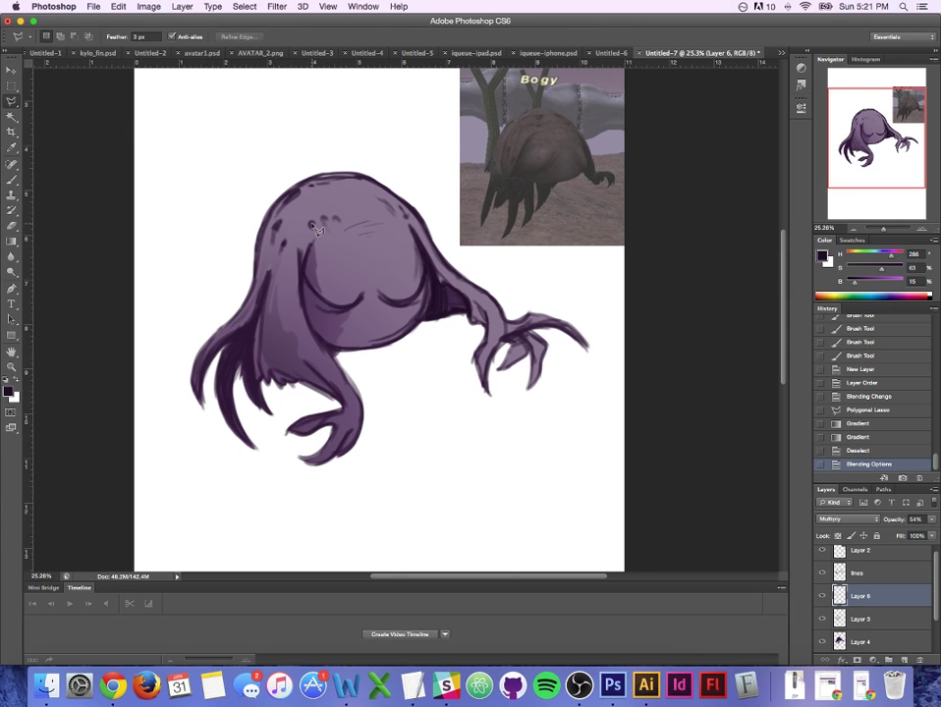
mouse_move(319, 229)
left_mouse_down()
mouse_move(313, 223)
mouse_move(319, 229)
left_mouse_up()
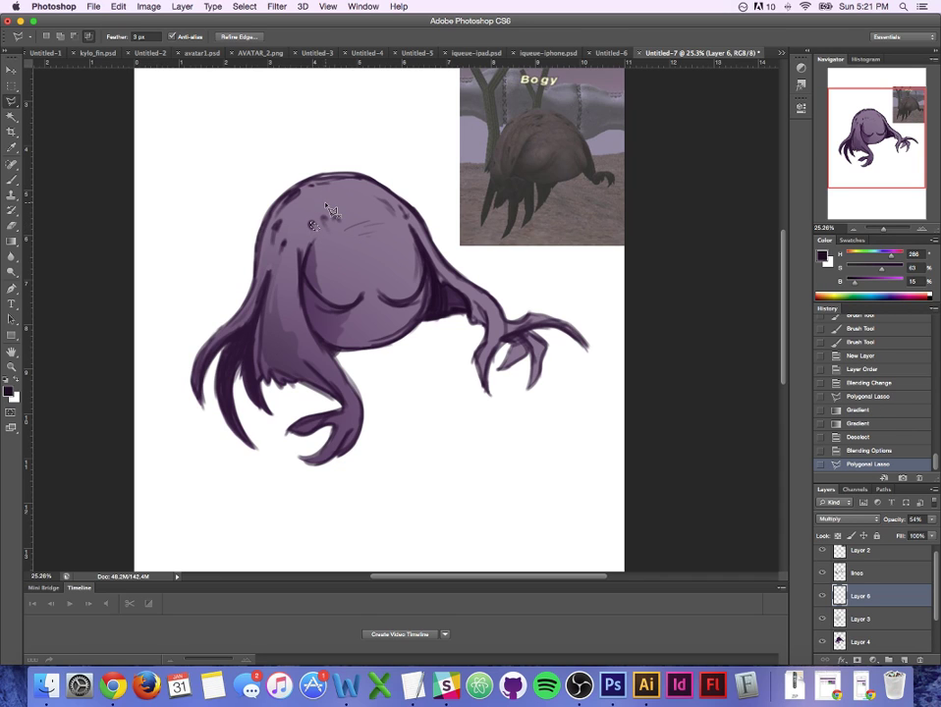
key("shift")
left_click(323, 218, "shift")
left_click(325, 226)
left_click(331, 228)
left_click(325, 217)
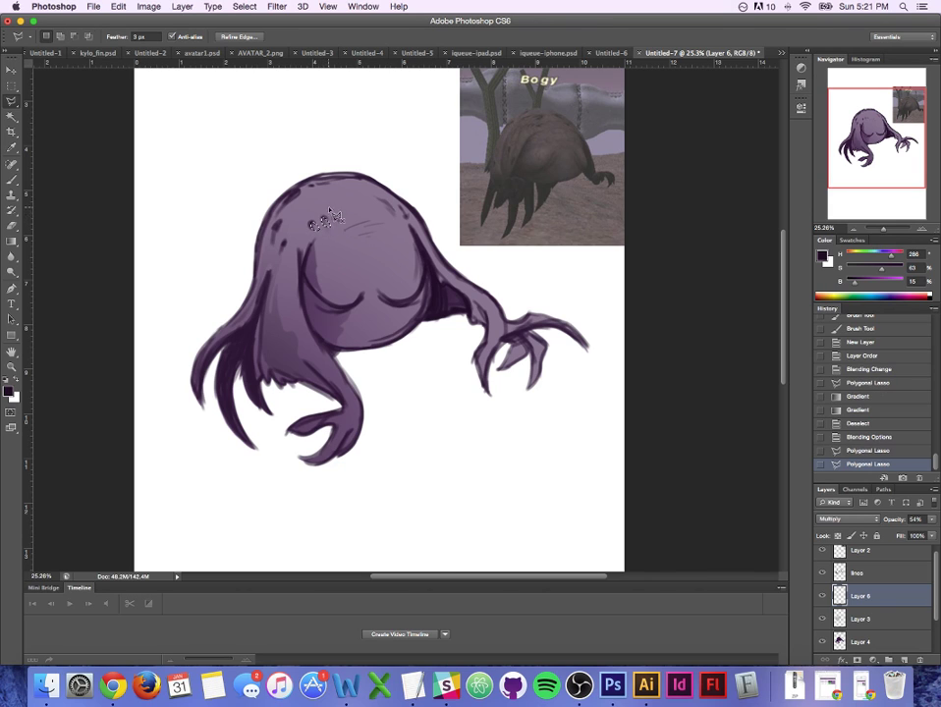
key("alt+shift")
key("shift")
left_click(338, 218)
Step: Shade the three selected spots with two dark purple gradients and deselect them
left_click(17, 241)
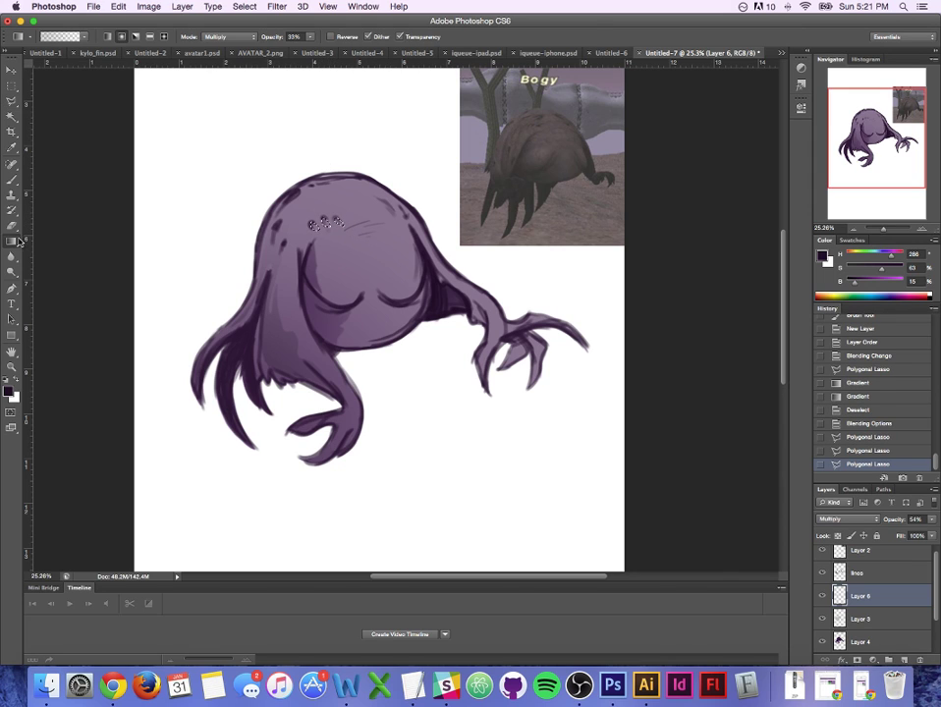
mouse_move(279, 187)
left_mouse_down()
mouse_move(393, 307)
mouse_move(424, 359)
left_mouse_up()
left_click_drag(289, 161, 464, 404)
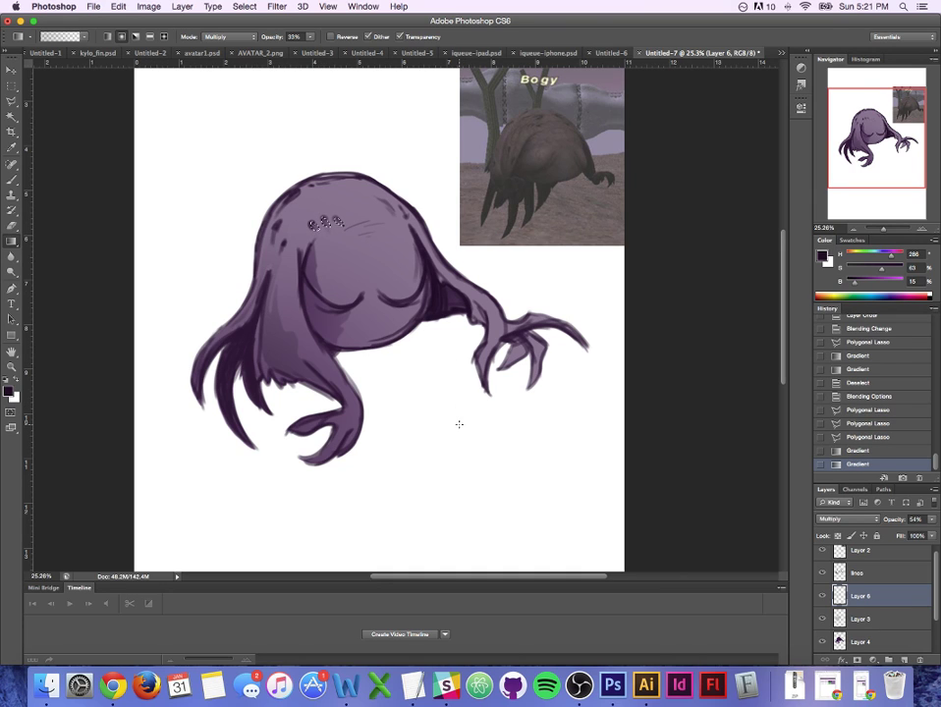
key("super+d")
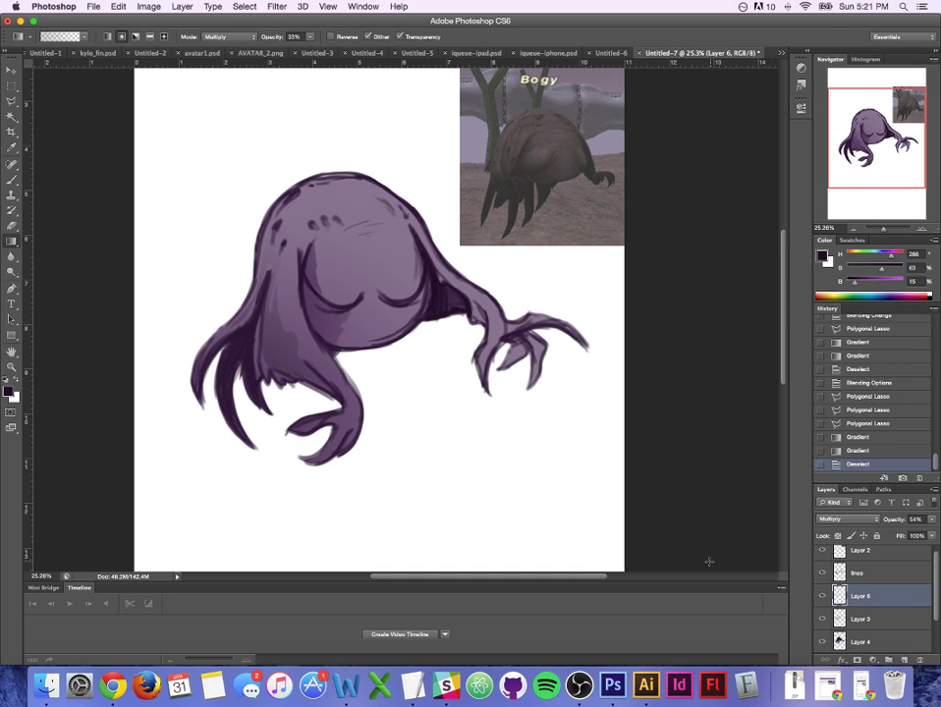
Step: Add a layer directly beneath Layer 6 and set its blend mode to Multiply
left_click(905, 662)
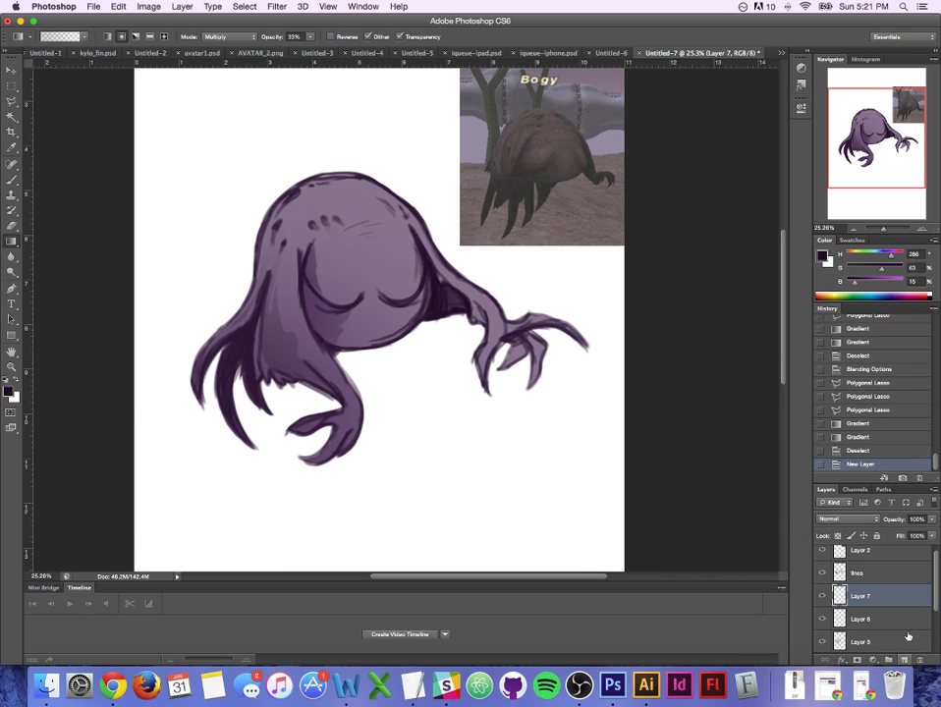
left_click_drag(905, 602, 895, 629)
left_click(868, 520)
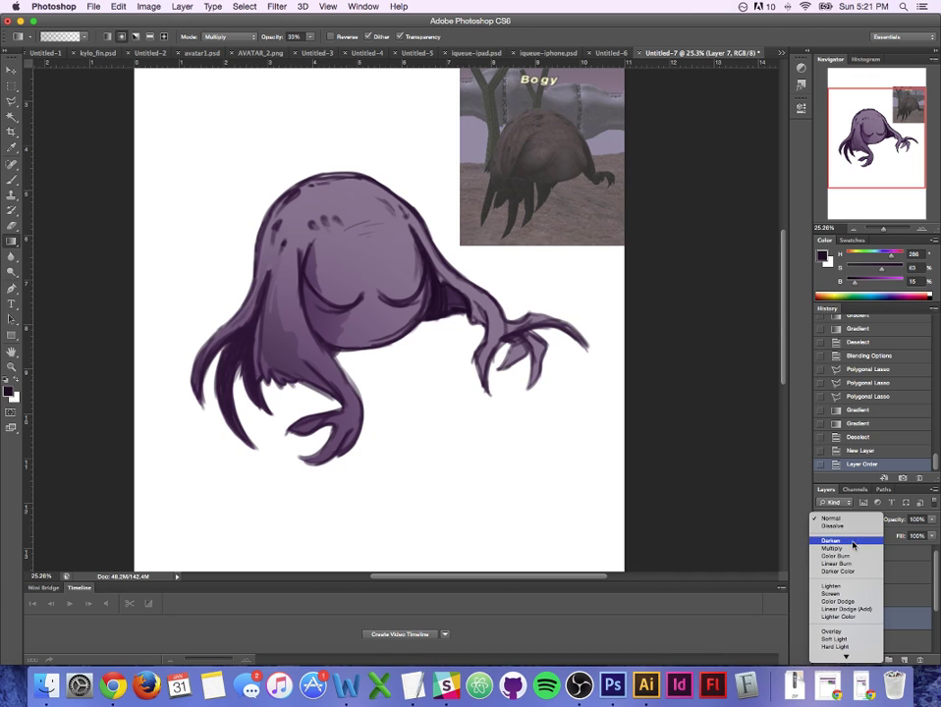
left_click(835, 548)
left_click(14, 179)
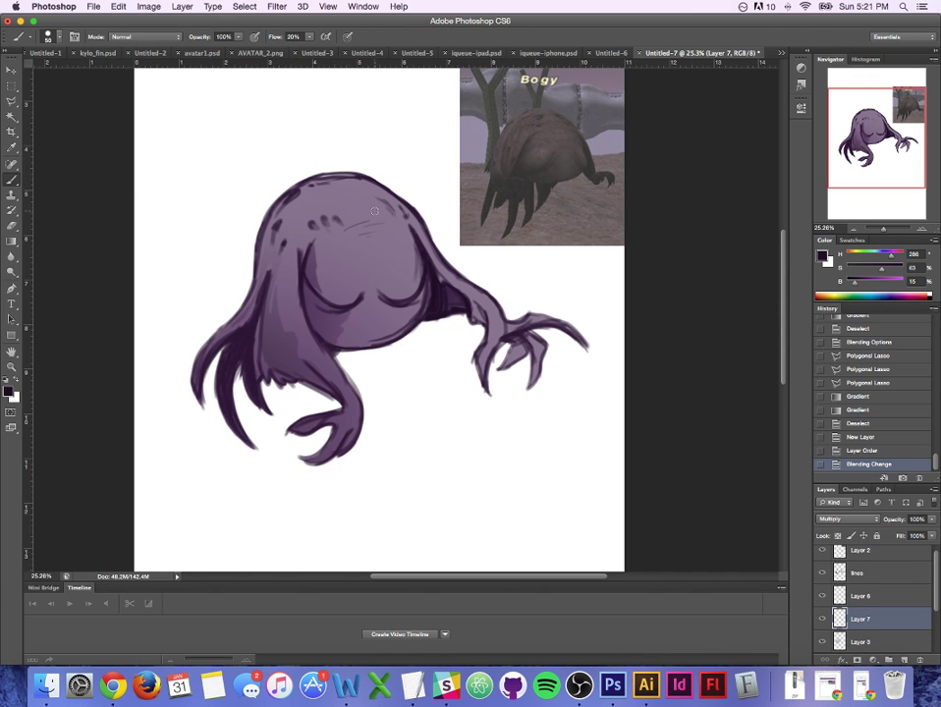
key("bracketright")
left_click_drag(263, 236, 271, 277)
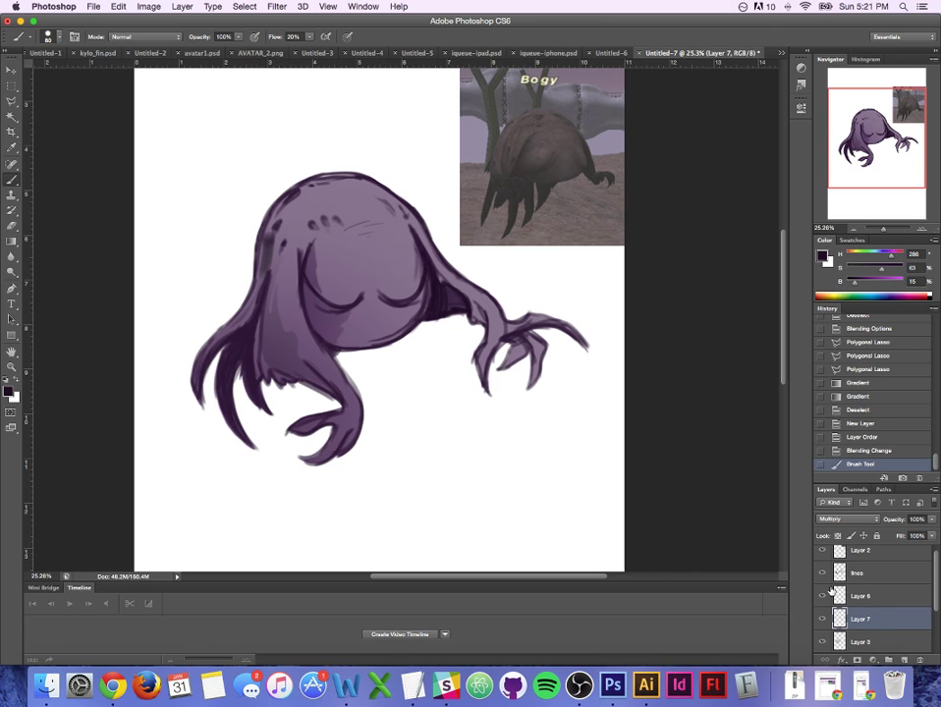
key("super+z")
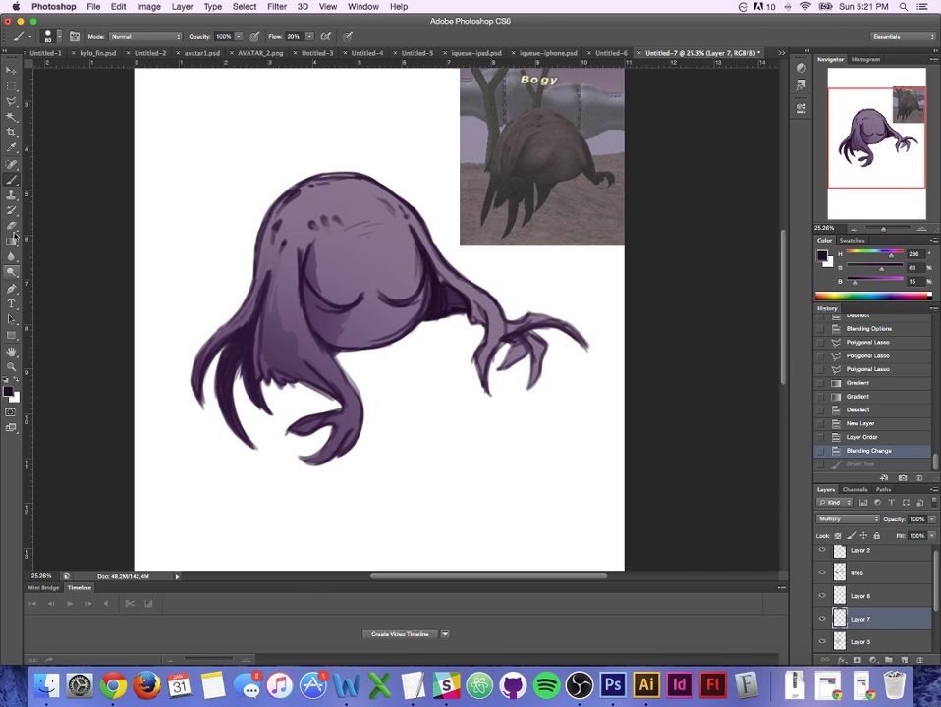
Step: Set the brush color to a lighter purple of hue 286°, saturation 35% and brightness 37%
left_click(17, 147)
left_click(615, 191)
left_click(9, 391)
left_click_drag(450, 291, 478, 319)
left_click(678, 220)
key("b")
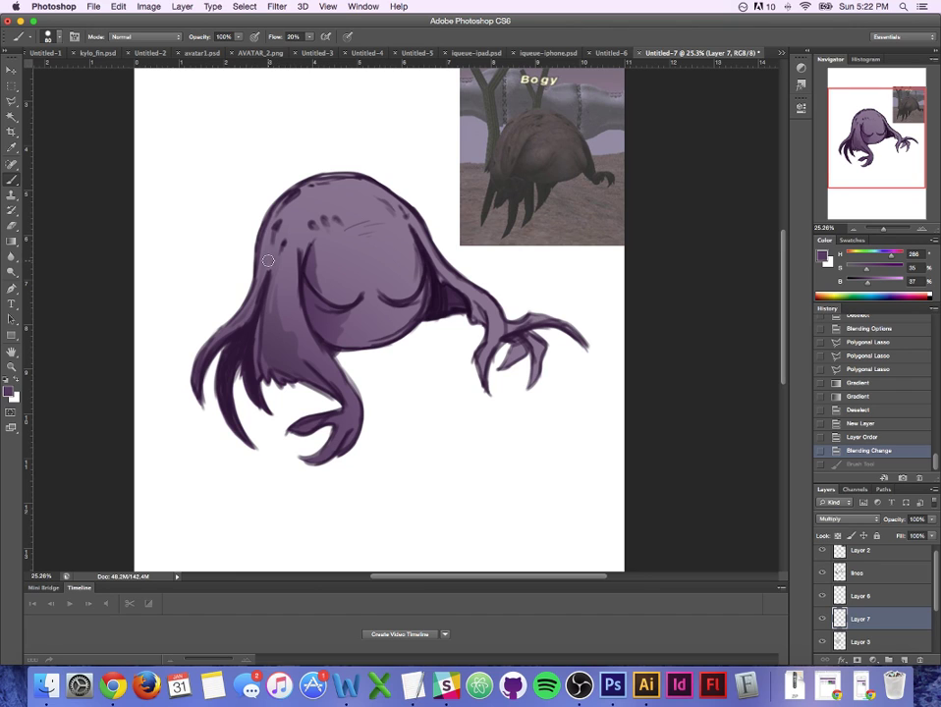
Step: Brush soft shadow strokes on Layer 7 along the creature's left outline, from the near shoulder up over the back
key("bracketleft")
key("bracketleft")
key("bracketleft")
left_click_drag(261, 267, 290, 208)
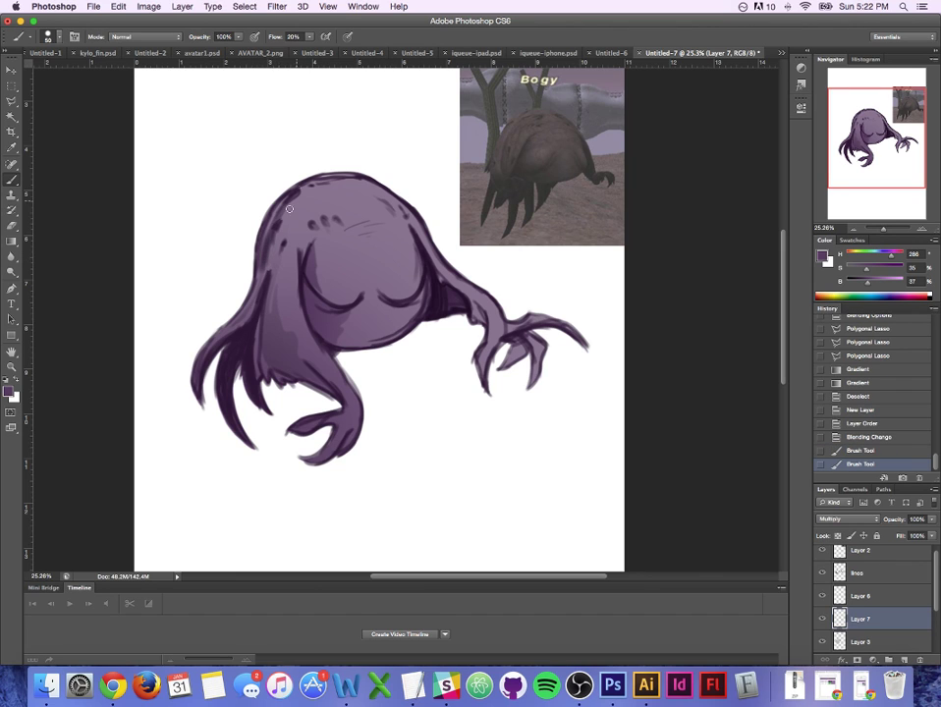
left_click_drag(267, 258, 306, 204)
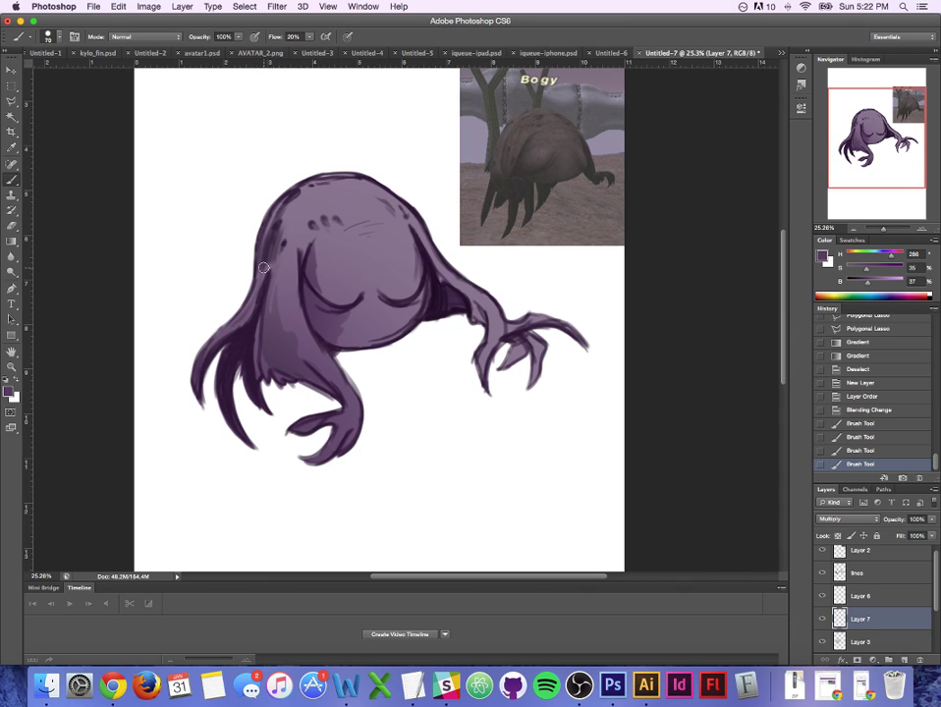
key("bracketleft")
key("bracketleft")
key("bracketleft")
key("bracketleft")
left_click_drag(259, 277, 244, 315)
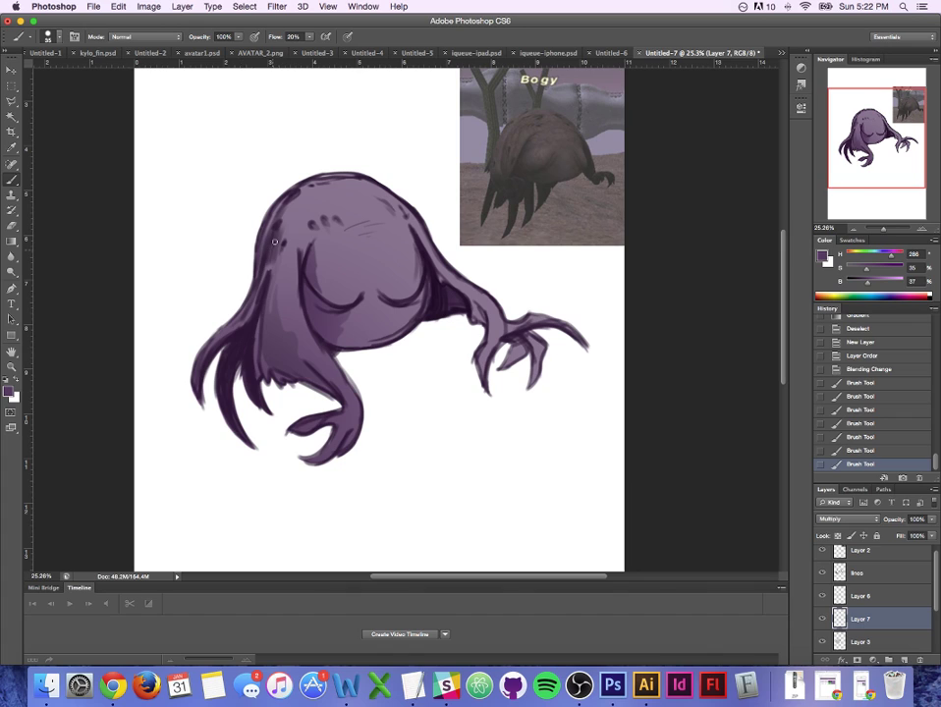
left_click_drag(278, 227, 316, 183)
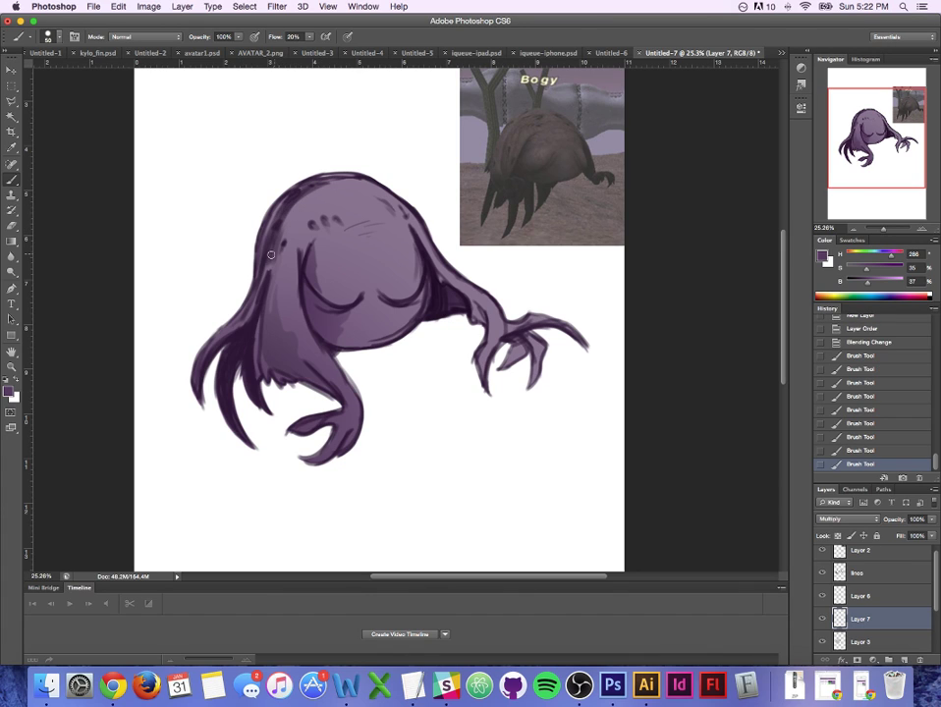
left_click_drag(273, 245, 317, 189)
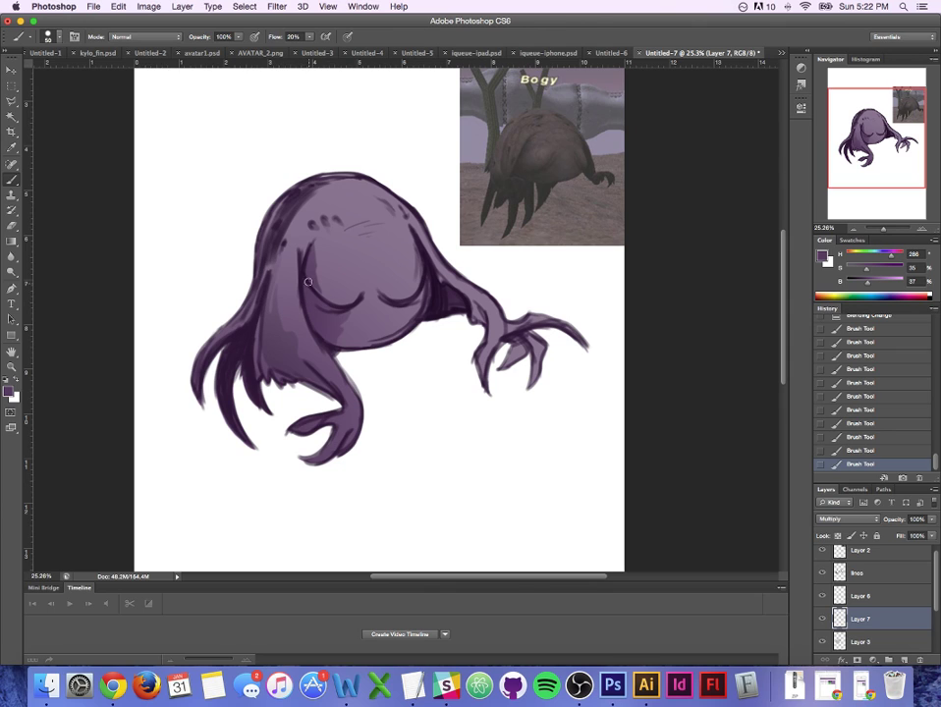
Step: Brush shadow strokes along the belly's left contour and down the upper part of the far arm
left_click_drag(307, 282, 323, 337)
left_click_drag(312, 252, 321, 326)
left_click_drag(304, 276, 317, 329)
mouse_move(441, 292)
left_mouse_down()
mouse_move(445, 307)
mouse_move(465, 303)
left_mouse_up()
left_click_drag(427, 246, 478, 318)
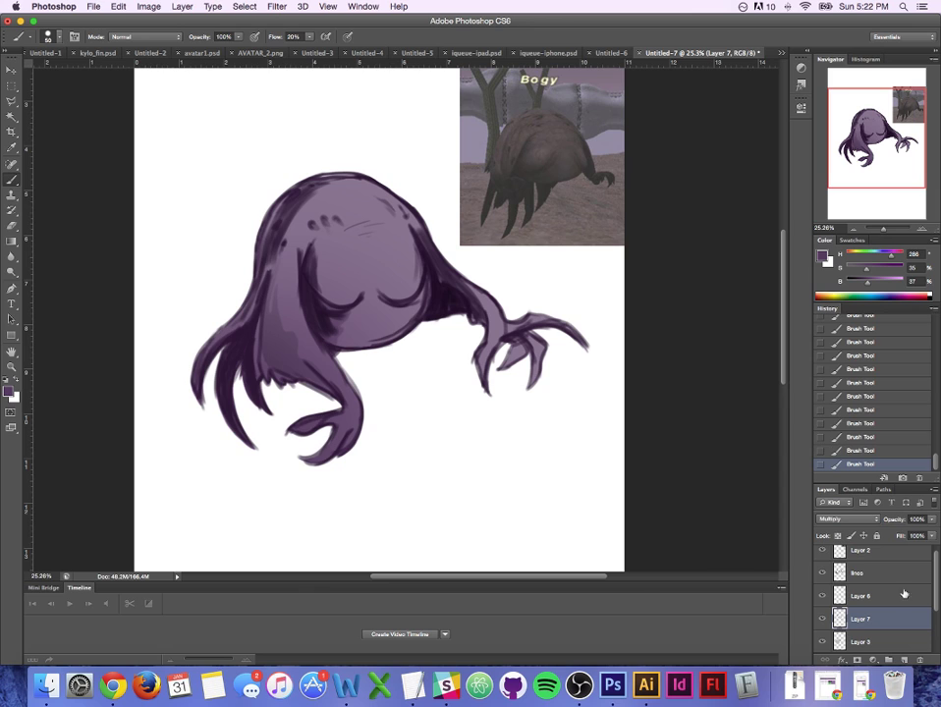
Step: Lower the opacity of the brushed shadow layer, Layer 7, to 40%
double_click(898, 620)
mouse_move(787, 340)
left_mouse_down()
mouse_move(750, 344)
mouse_move(762, 344)
left_mouse_up()
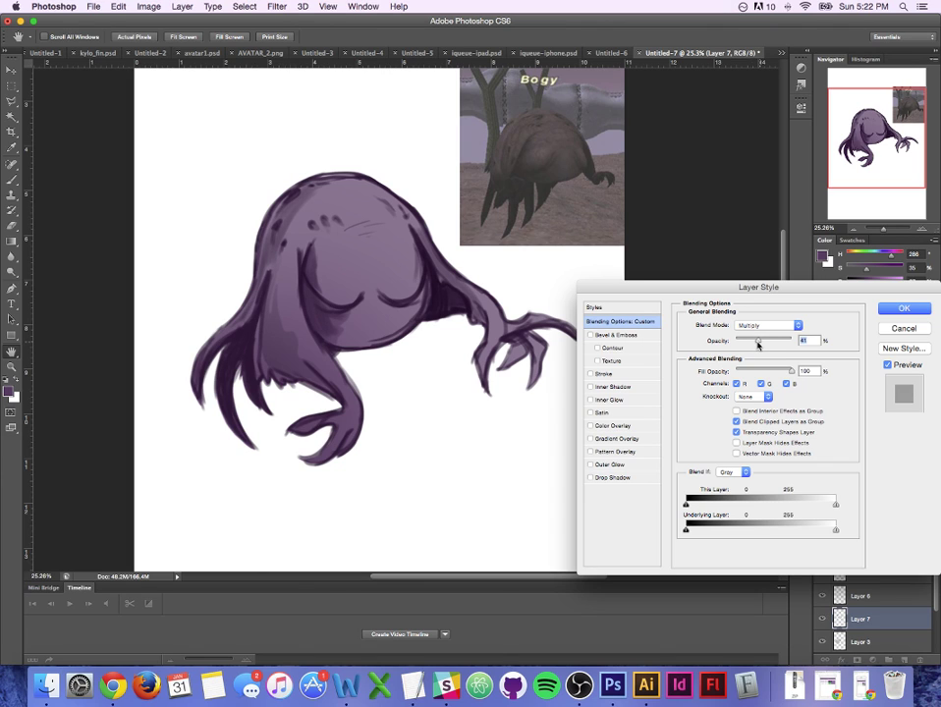
key("Return")
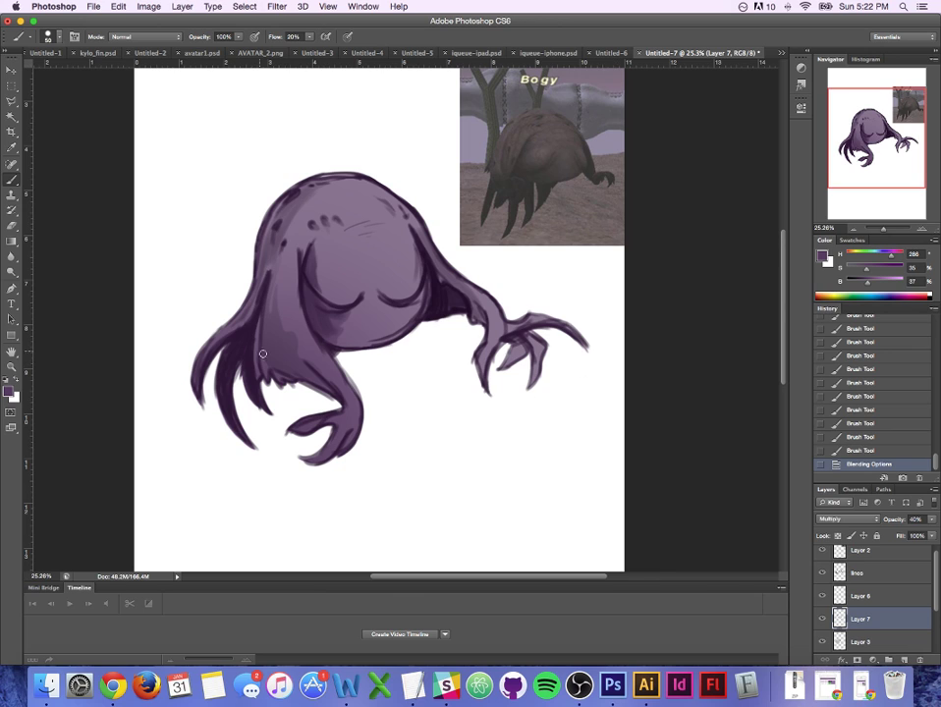
Step: Add a layer directly above Layer 7 and set its blend mode to Multiply
left_click(903, 659)
left_click(847, 519)
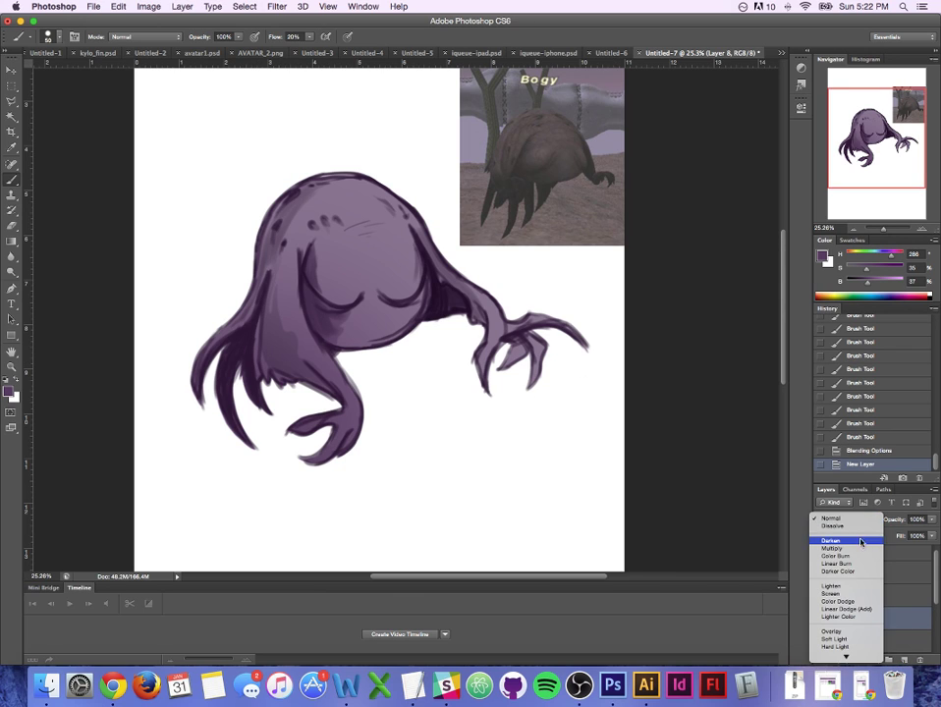
left_click(843, 551)
Step: Brush shadows over the hanging claws beside the near arm in purple of hue 286°, saturation 37% and brightness 32%
left_click(8, 391)
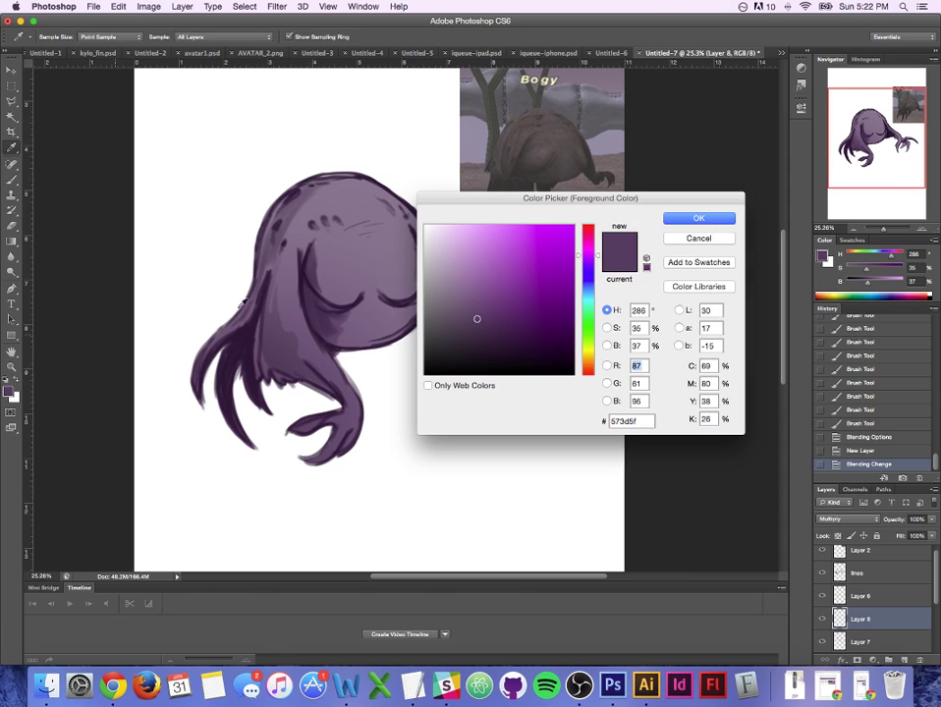
left_click(481, 328)
key("Return")
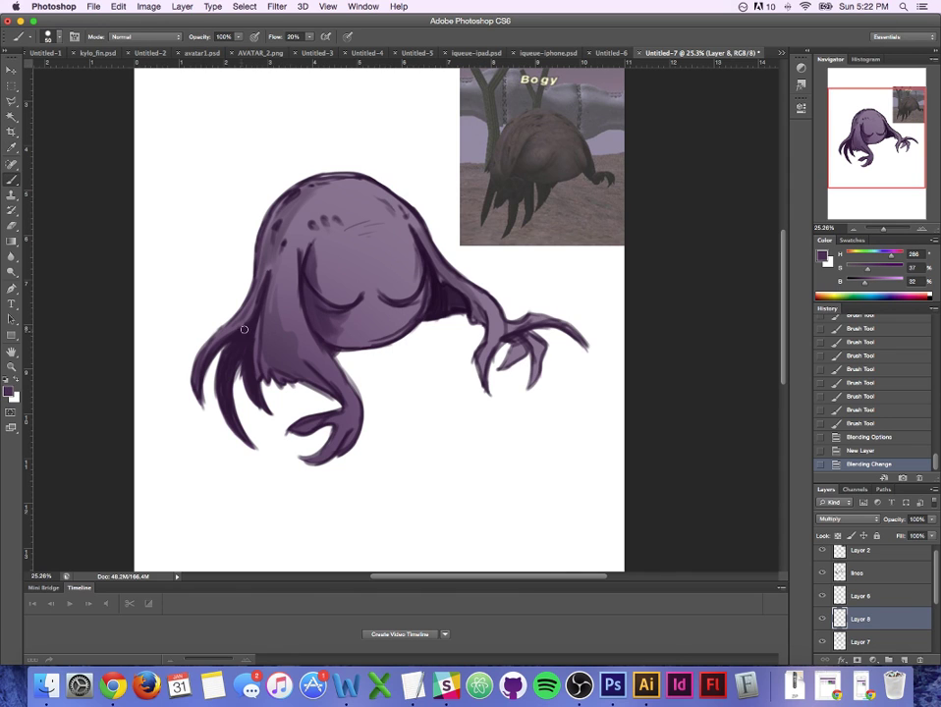
mouse_move(241, 325)
left_mouse_down()
mouse_move(233, 361)
mouse_move(246, 337)
mouse_move(258, 396)
left_mouse_up()
left_click_drag(248, 351, 265, 405)
Step: Deepen the shadow where the hanging claws join the arm with a darker purple of hue 286°, saturation 37% and brightness 22%
left_click(10, 391)
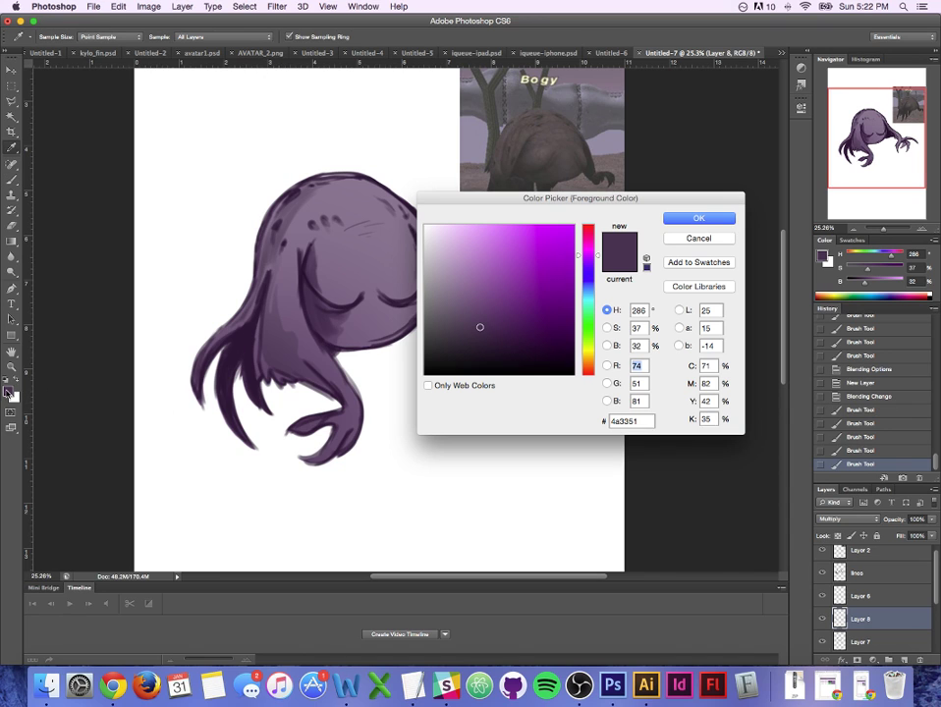
left_click(481, 342)
left_click(685, 222)
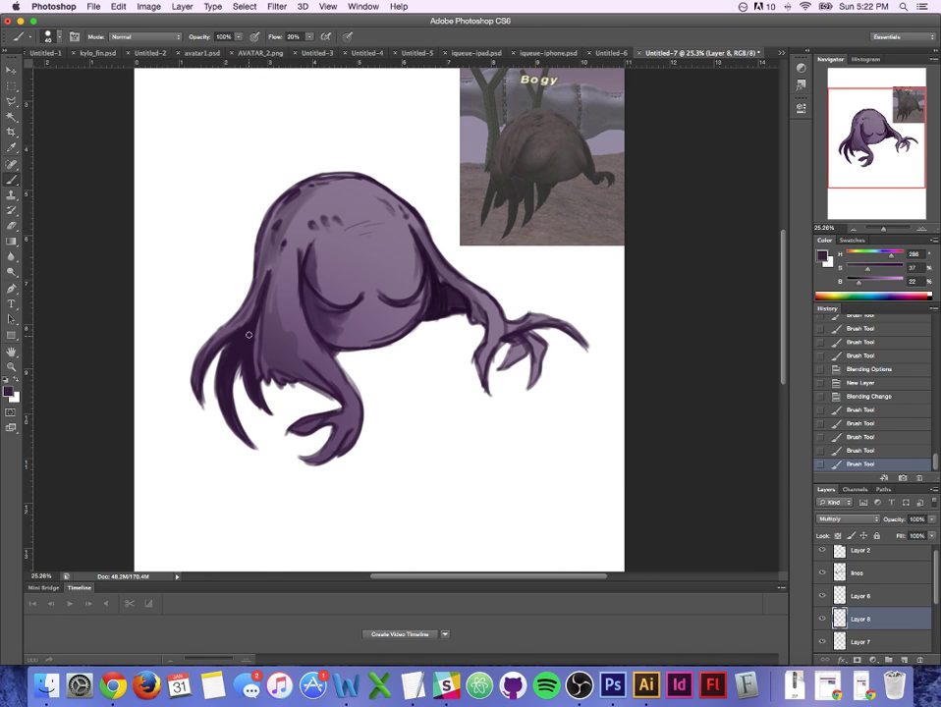
left_click_drag(251, 323, 234, 338)
left_click_drag(251, 322, 231, 343)
mouse_move(249, 325)
left_mouse_down()
mouse_move(231, 372)
mouse_move(252, 336)
mouse_move(253, 387)
mouse_move(252, 334)
mouse_move(253, 385)
left_mouse_up()
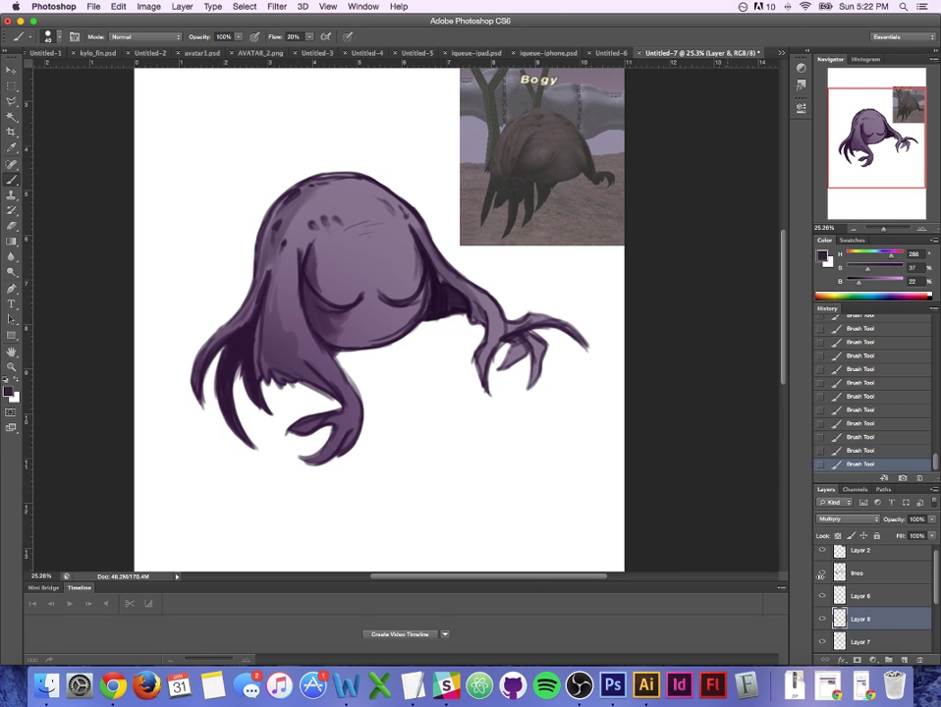
Step: Move the claw shadow layer, Layer 8, above the lines layer and lower its opacity to 65%
left_click_drag(888, 616, 869, 563)
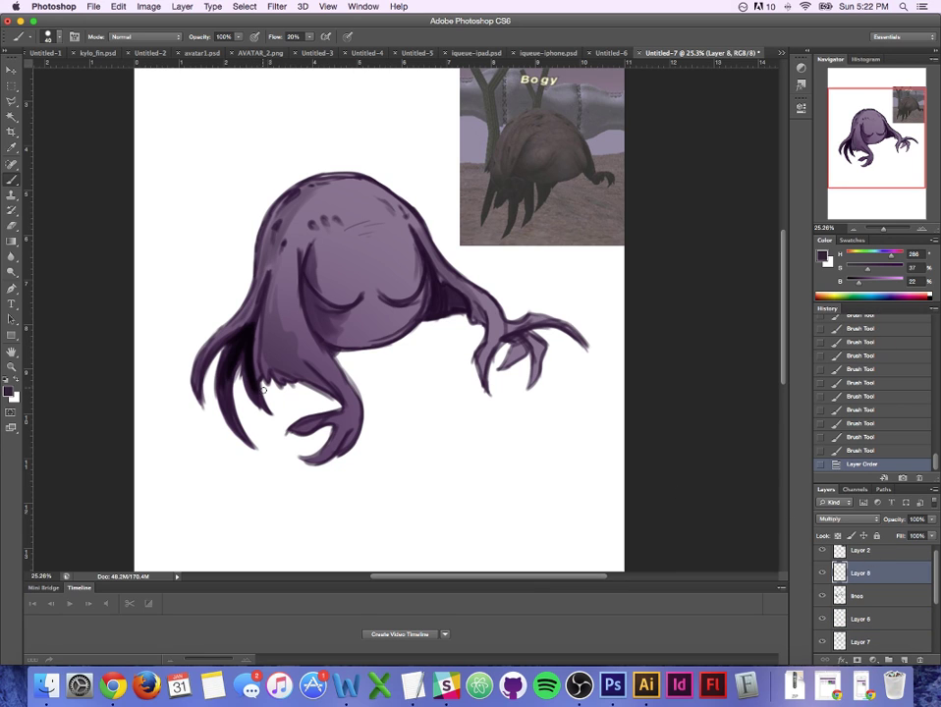
double_click(893, 583)
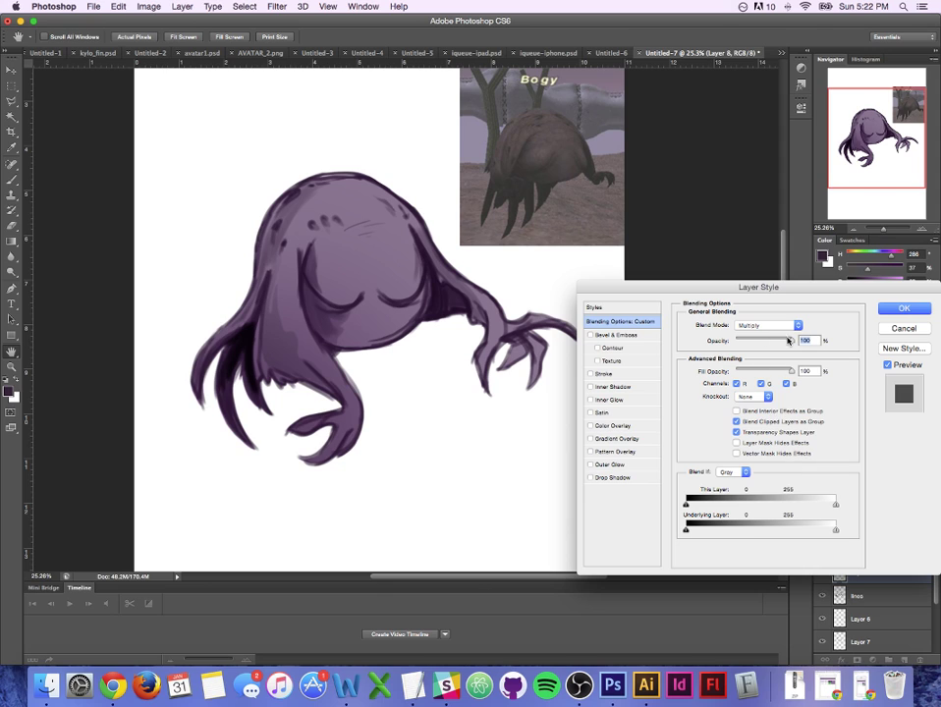
left_click_drag(789, 340, 771, 340)
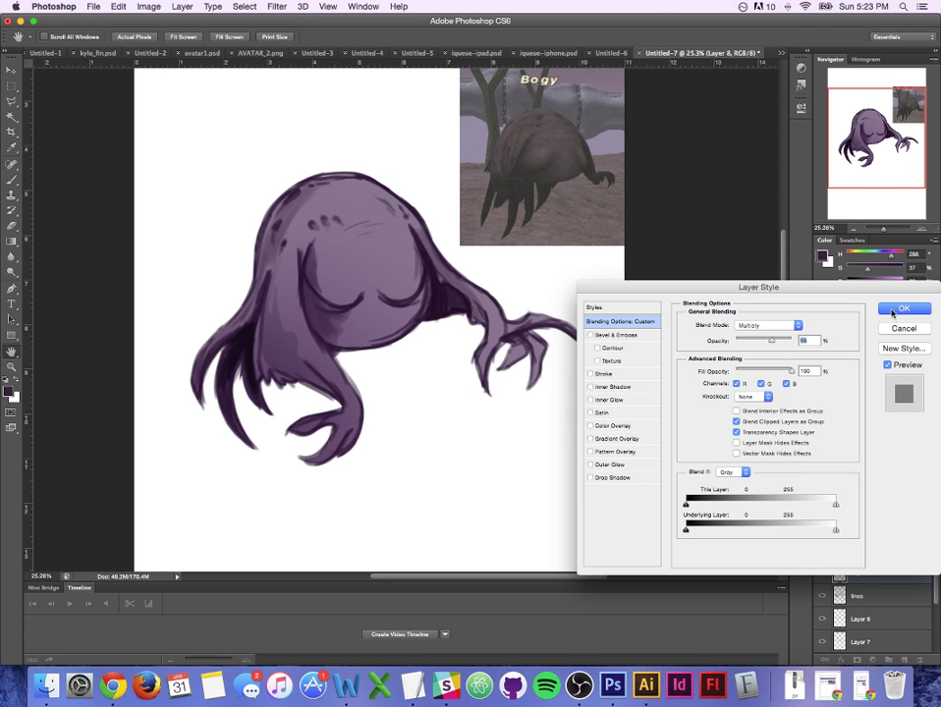
left_click(901, 310)
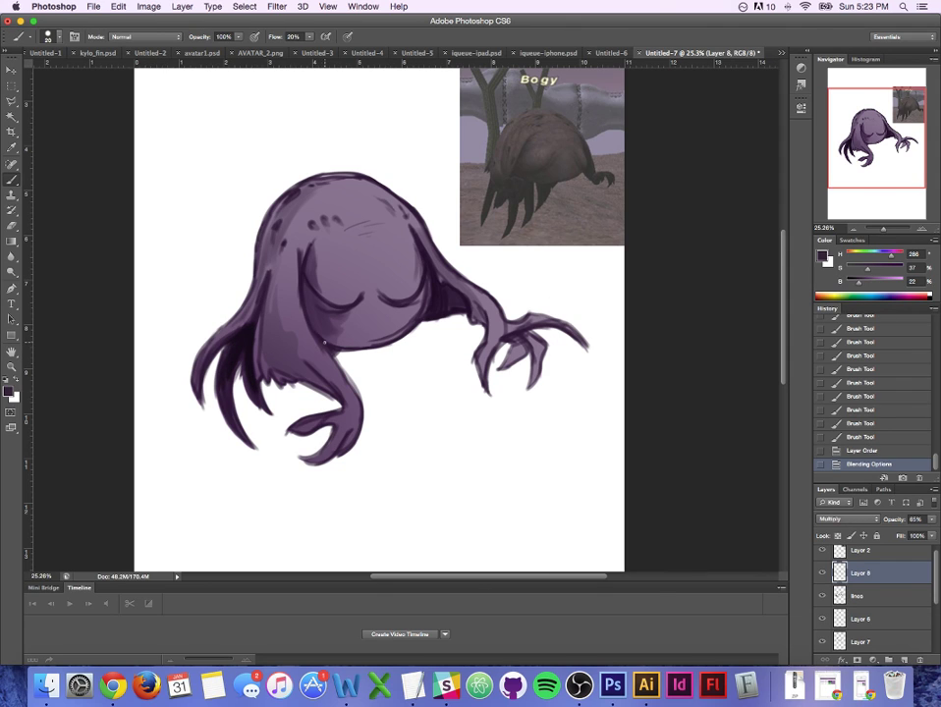
Step: Brush fine dark purple shadows along the belly's lower left edge and where the far arm meets the body
left_click_drag(325, 342, 347, 347)
left_click_drag(334, 343, 367, 350)
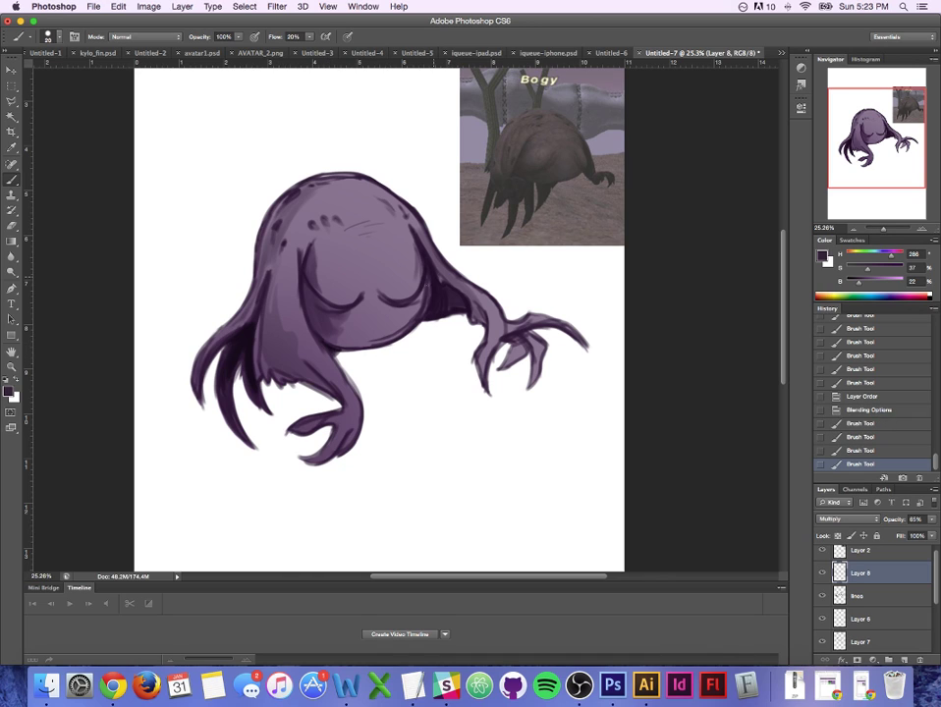
mouse_move(435, 296)
left_mouse_down()
mouse_move(420, 258)
mouse_move(437, 308)
left_mouse_up()
left_click_drag(441, 292, 440, 309)
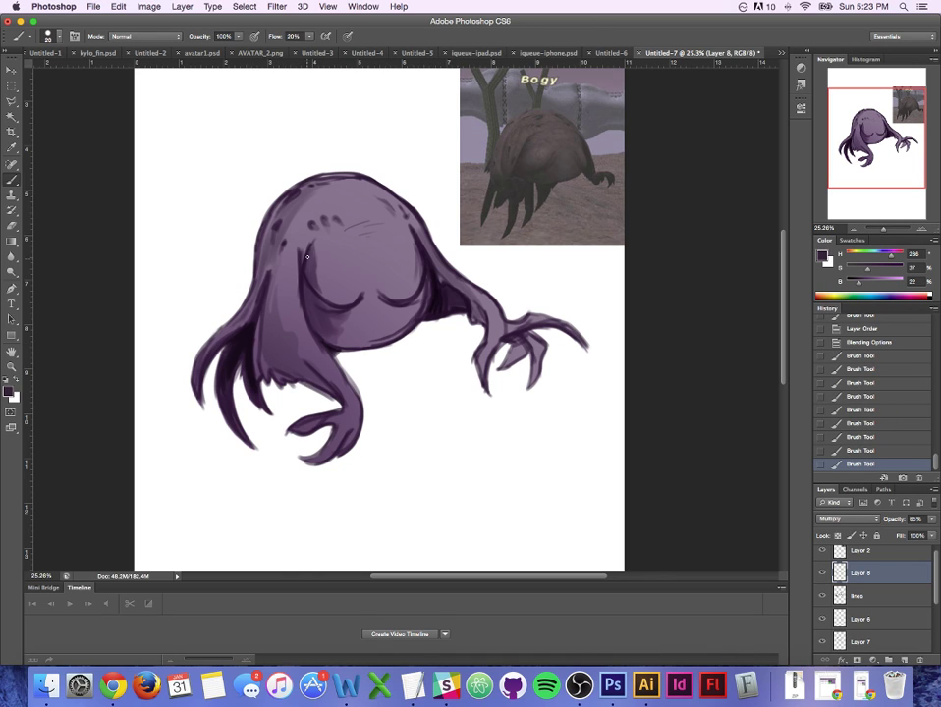
Step: Brush fine dark purple shadows along the face's curved creases beside the near arm and around the forehead spots
left_click_drag(307, 258, 311, 310)
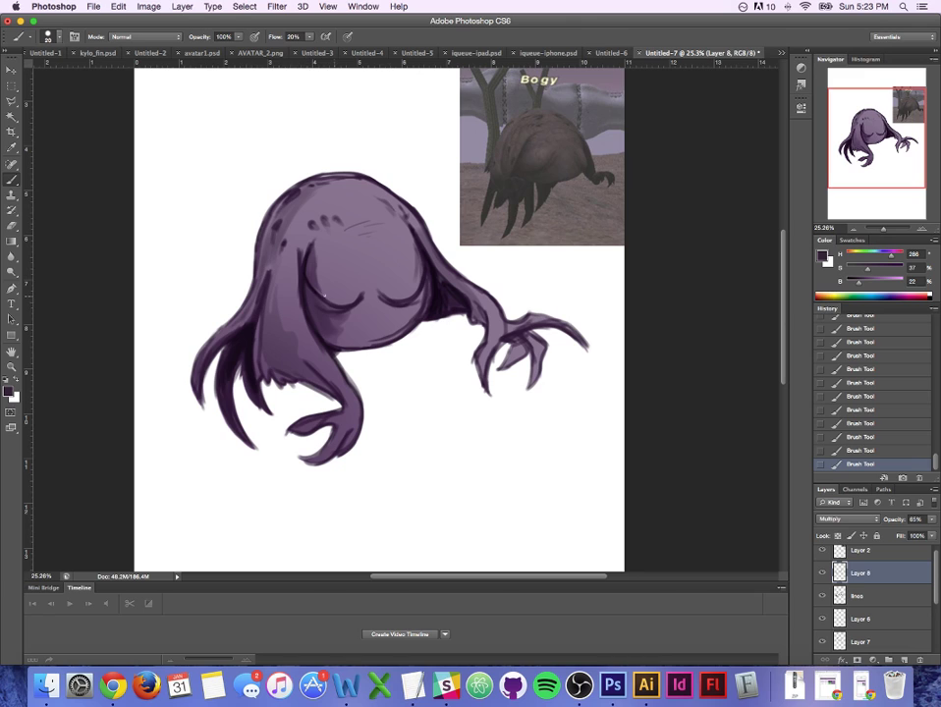
left_click_drag(347, 307, 326, 300)
left_click_drag(308, 260, 320, 286)
left_click_drag(325, 219, 326, 225)
left_click_drag(281, 249, 278, 259)
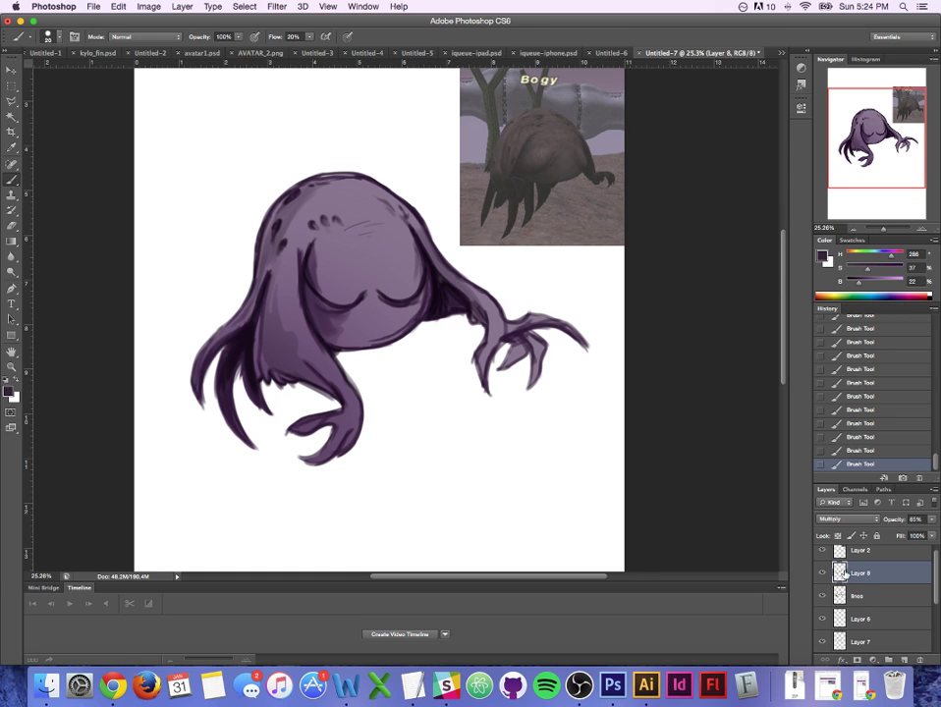
Step: Add a new layer and brush finer dark lines with a size 10 brush along the far shoulder, arm and longest finger
left_click(904, 659)
key("bracketleft")
key("bracketright")
key("bracketright")
key("bracketleft")
left_click_drag(412, 210, 422, 225)
mouse_move(417, 216)
left_mouse_down()
mouse_move(470, 281)
mouse_move(493, 292)
mouse_move(507, 320)
mouse_move(546, 316)
left_mouse_up()
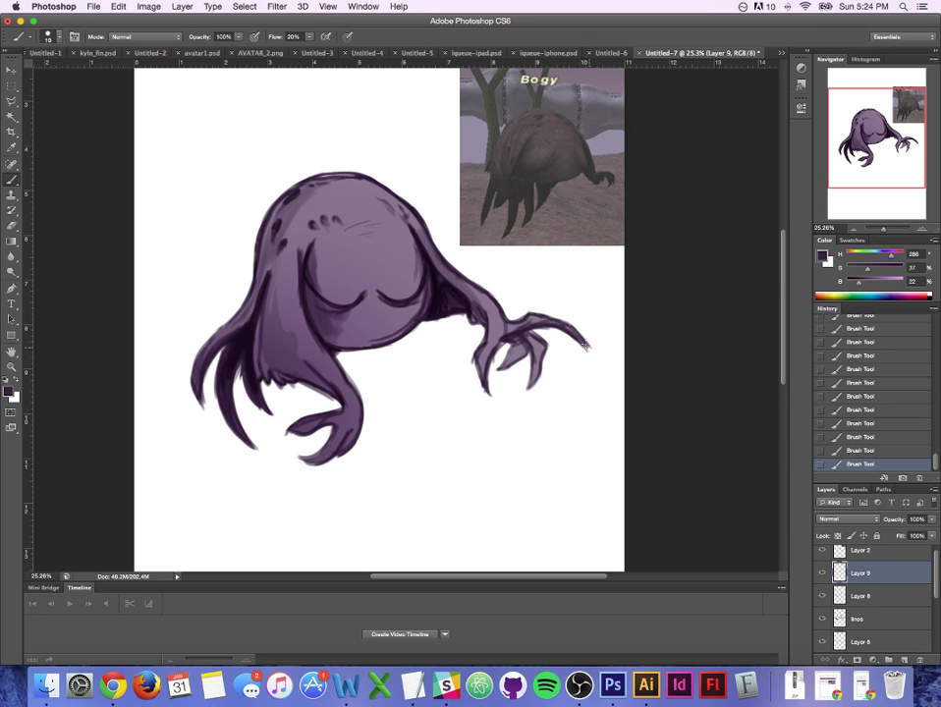
left_click_drag(587, 345, 594, 356)
Step: Darken the far hand's palm and inner fingers with a size 20 brush in purple of hue 286°, saturation 39% and brightness 15%
left_click(9, 391)
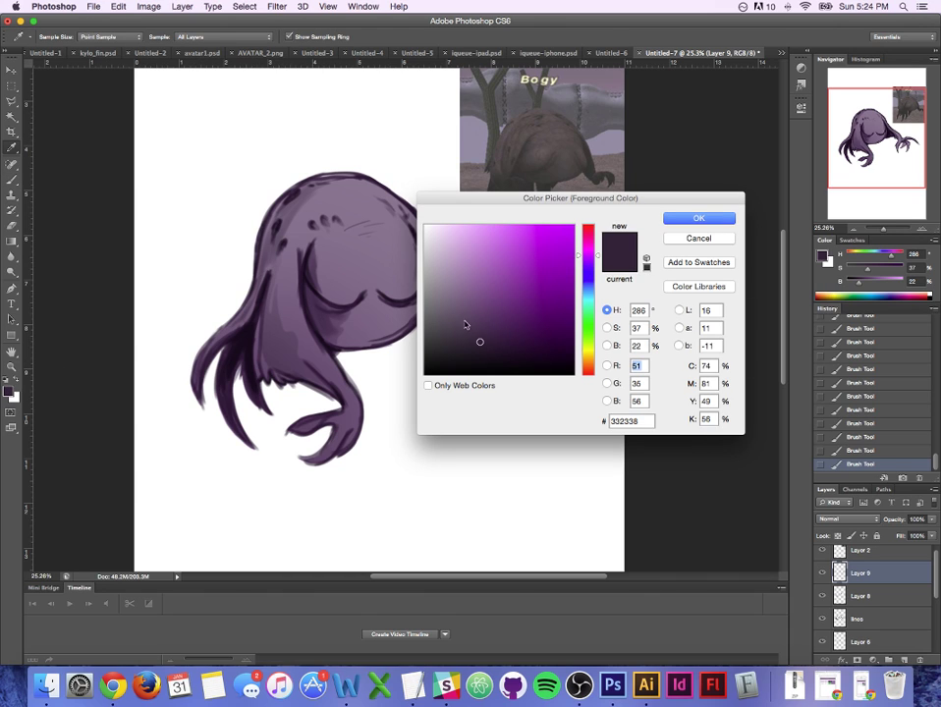
left_click(482, 353)
key("Return")
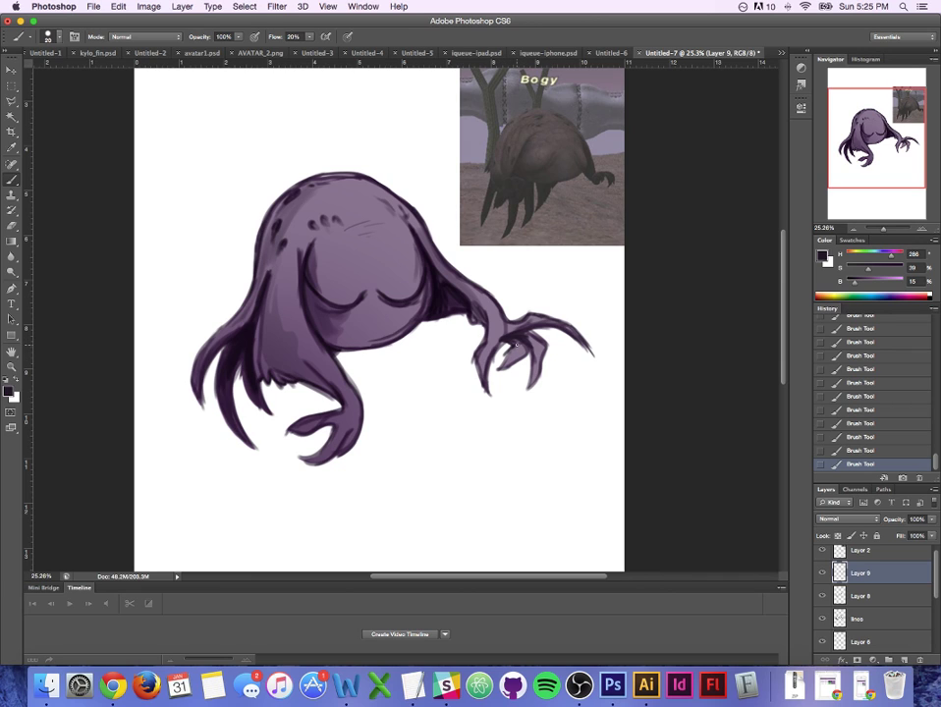
key("super+z")
key("super+z")
key("alt+super+z")
key("alt+super+z")
key("alt+super+z")
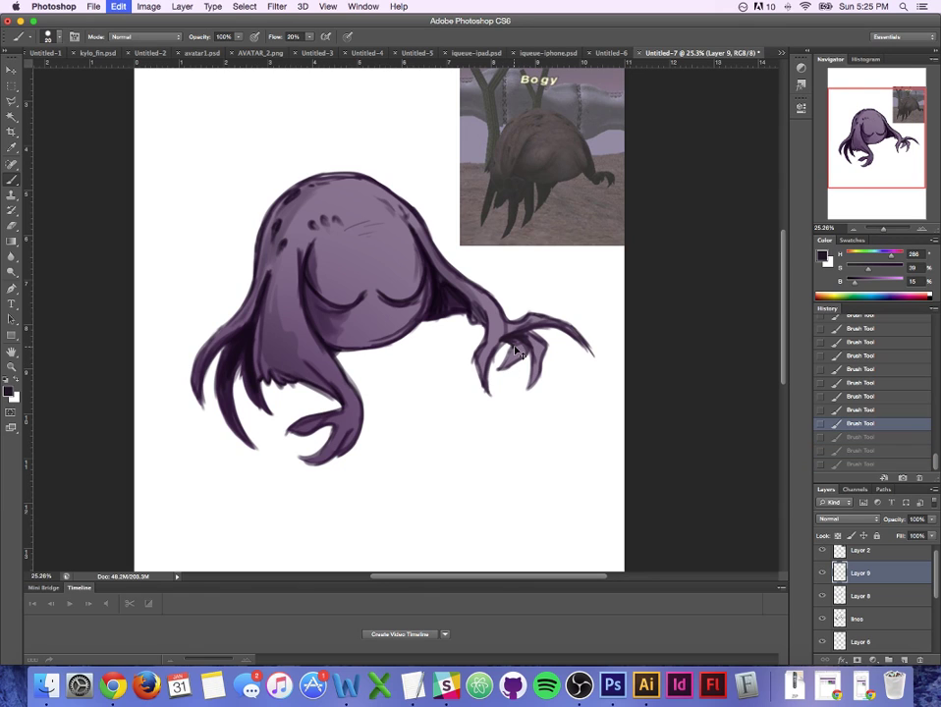
left_click_drag(512, 347, 504, 364)
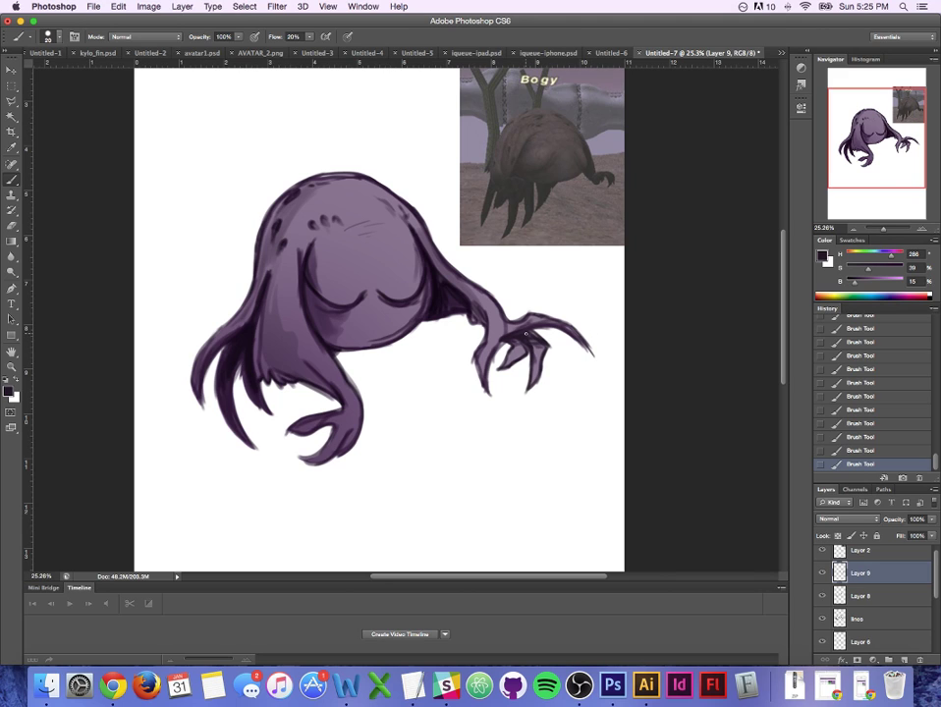
Step: Step back and forth through the latest brush strokes to compare the far hand's dark lines
key("super+alt+z")
key("super+alt+z")
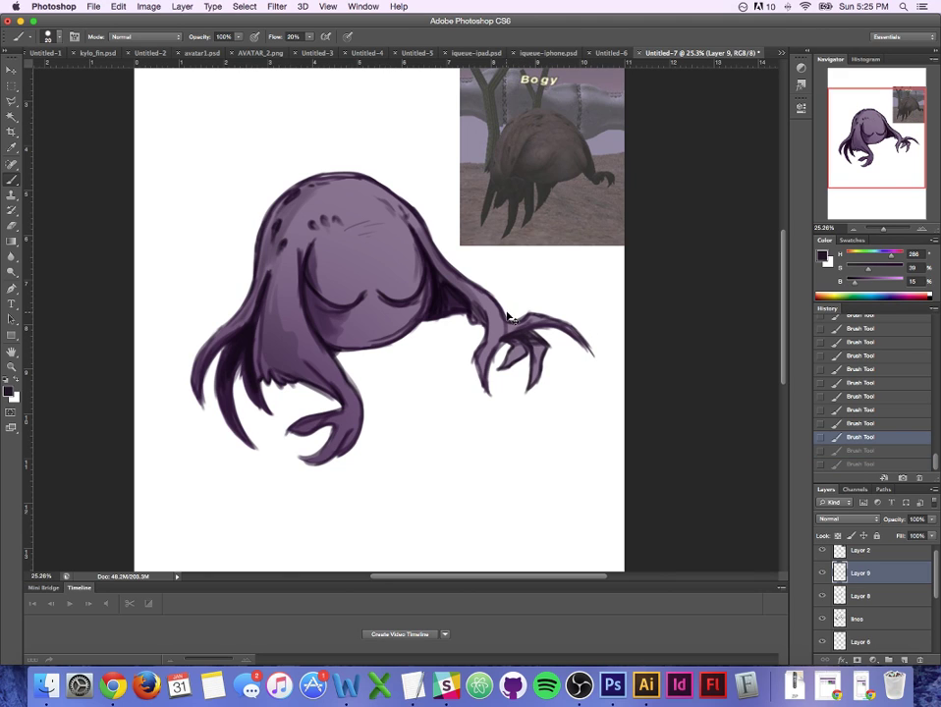
key("super+shift+z")
key("super+shift+z")
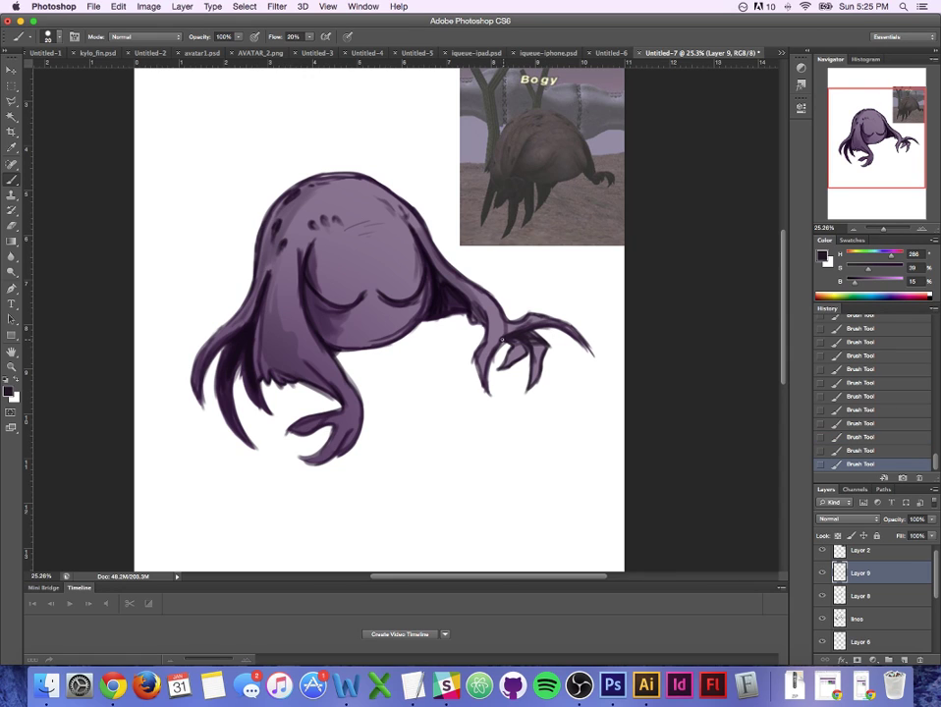
key("super+alt+z")
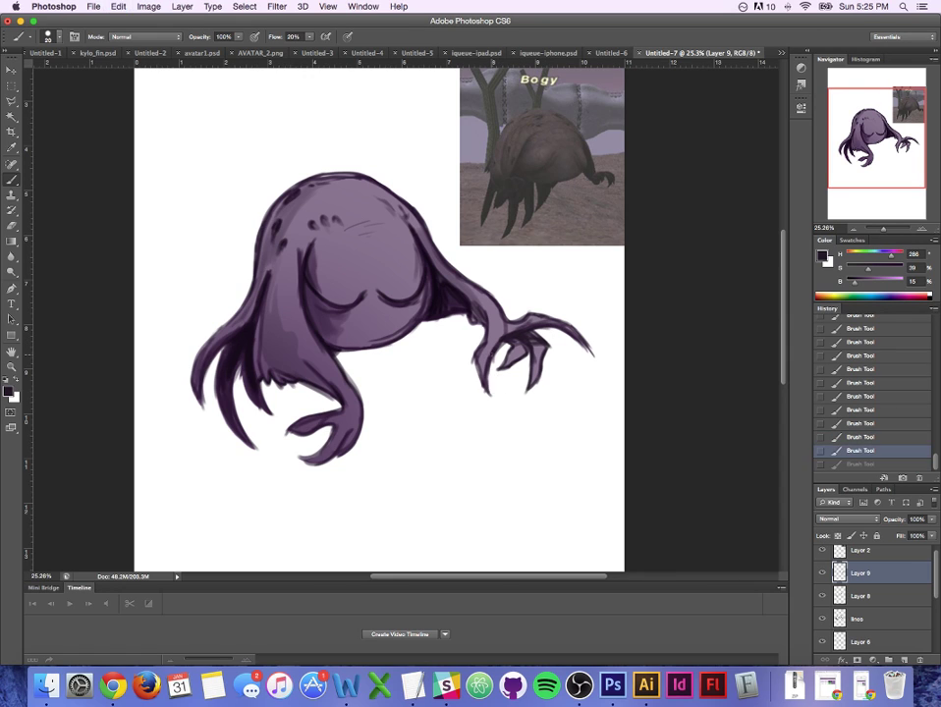
key("super+shift+z")
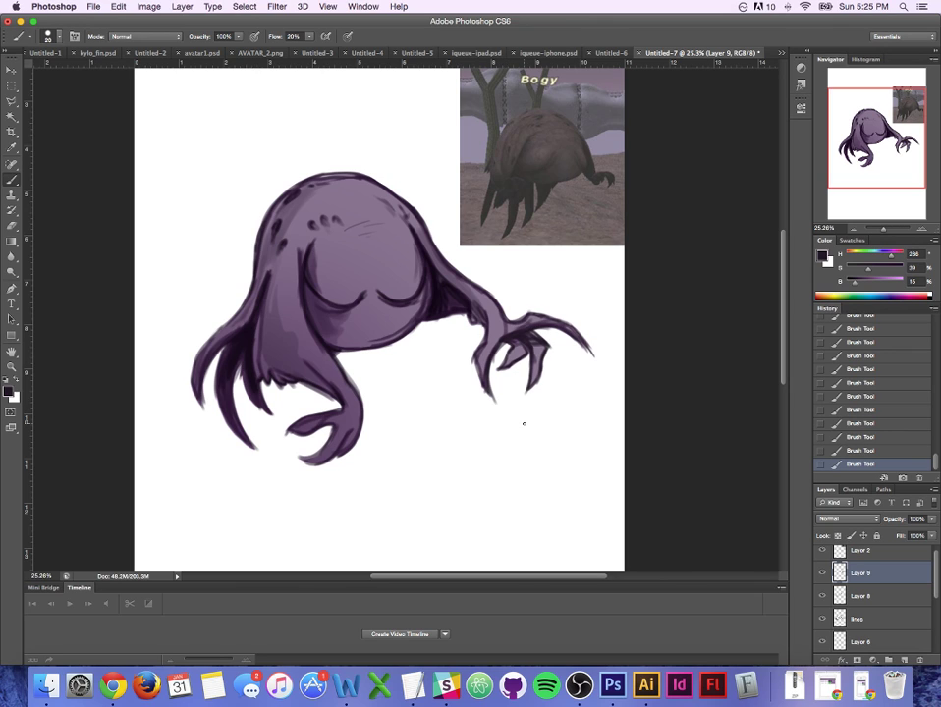
key("super+alt+z")
key("super+alt+z")
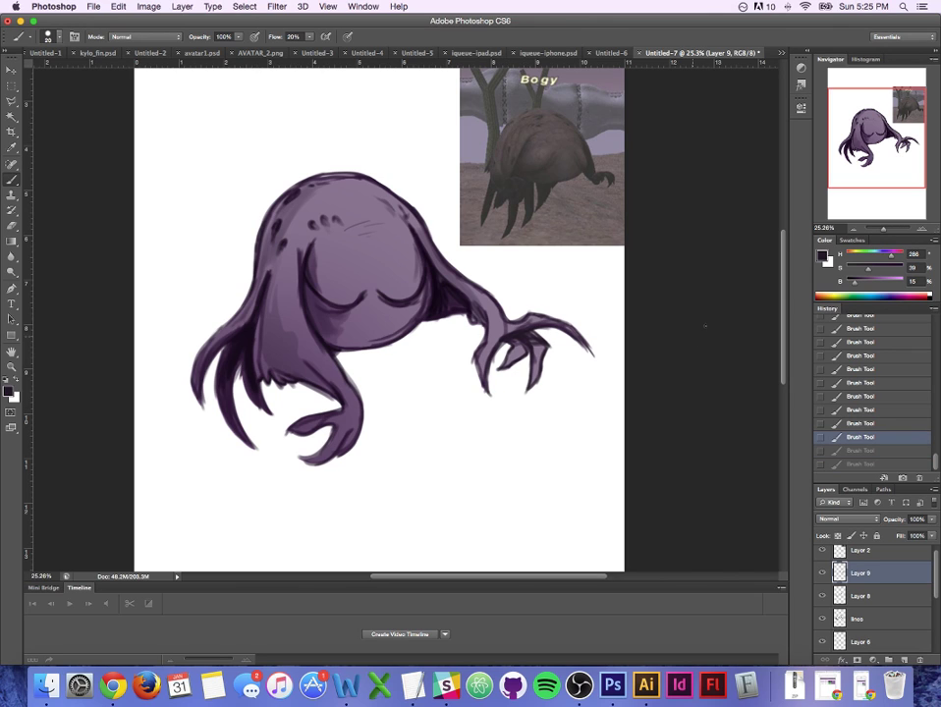
key("super+shift+z")
key("super+shift+z")
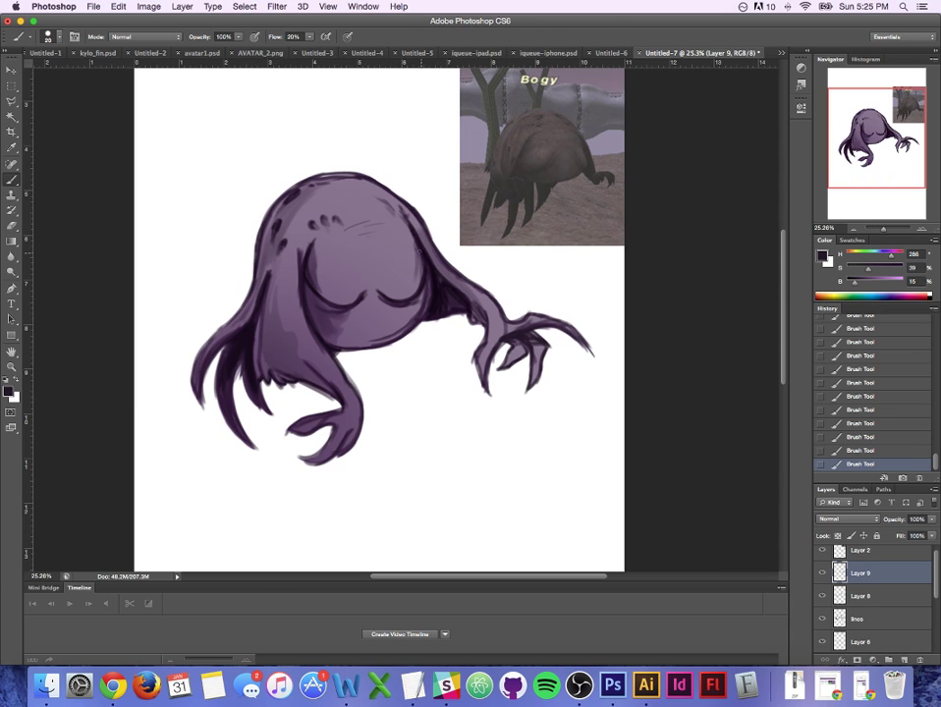
Step: Add a new Lighten layer and set the brush color to a pale purple of hue 284°, saturation 13% and brightness 82%
key("super+alt+shift+n")
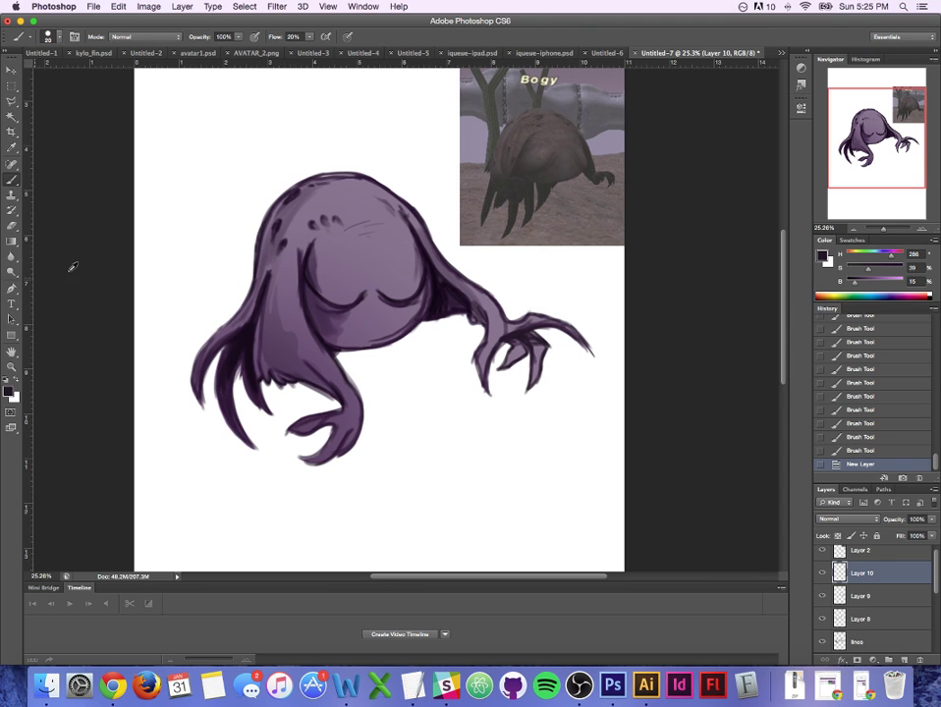
left_click(329, 201, "alt")
left_click(8, 391)
left_click(451, 273)
left_click(443, 251)
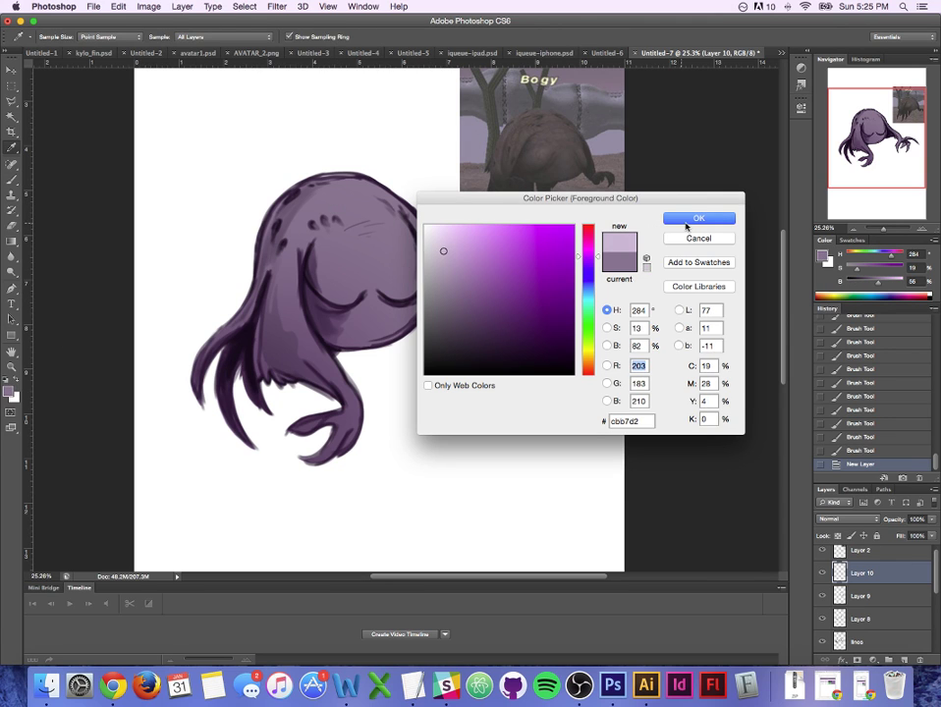
key("Return")
key("b")
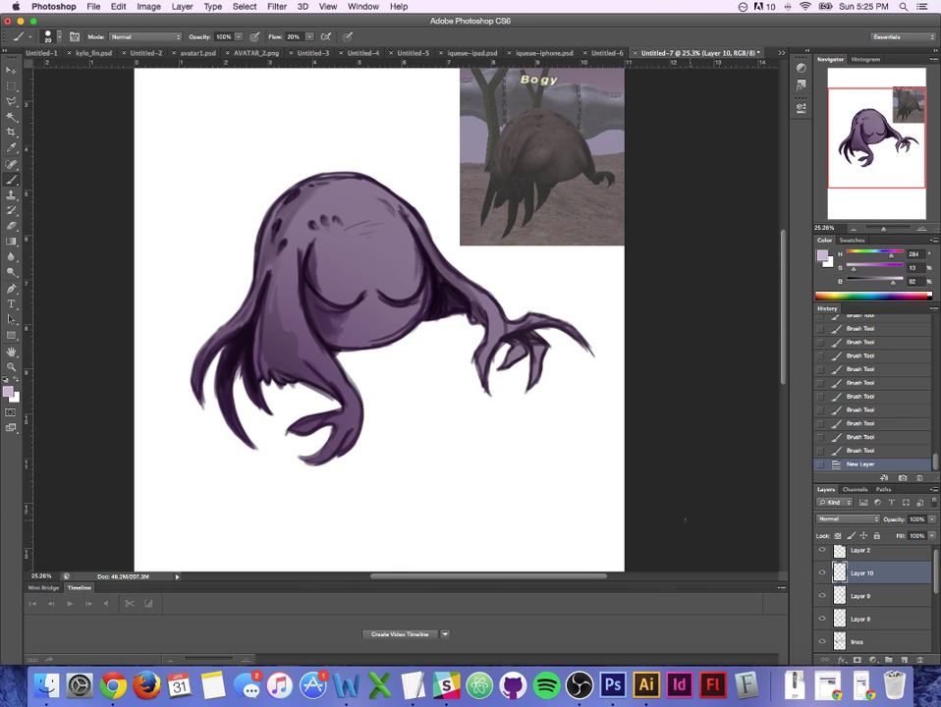
left_click(849, 518)
mouse_move(851, 659)
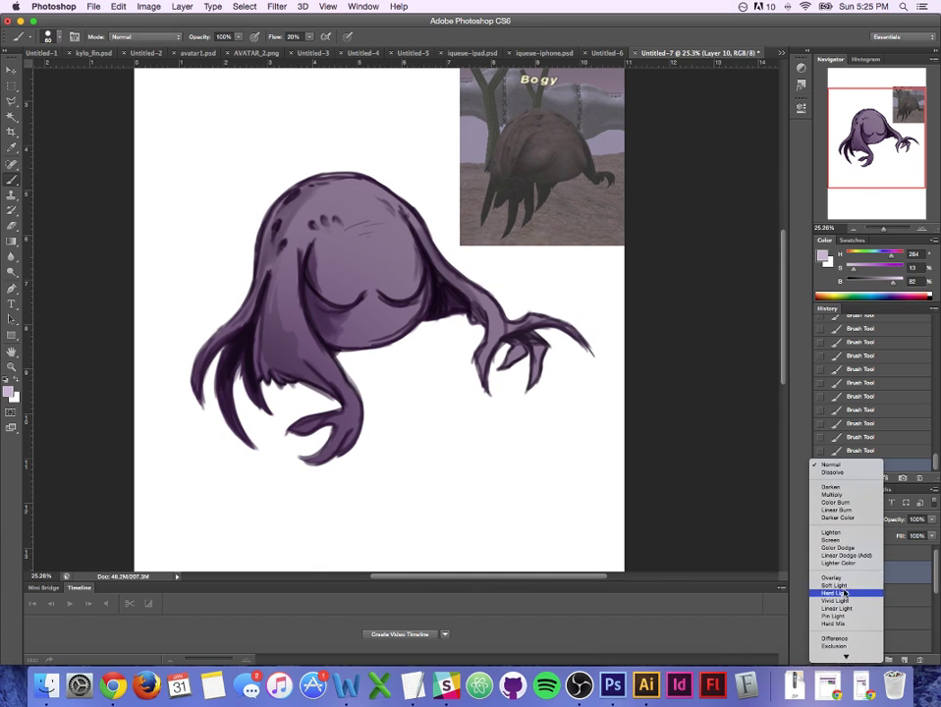
left_click(842, 536)
mouse_move(374, 242)
left_mouse_down()
mouse_move(359, 238)
mouse_move(380, 255)
mouse_move(397, 251)
left_mouse_up()
left_click_drag(413, 245, 431, 243)
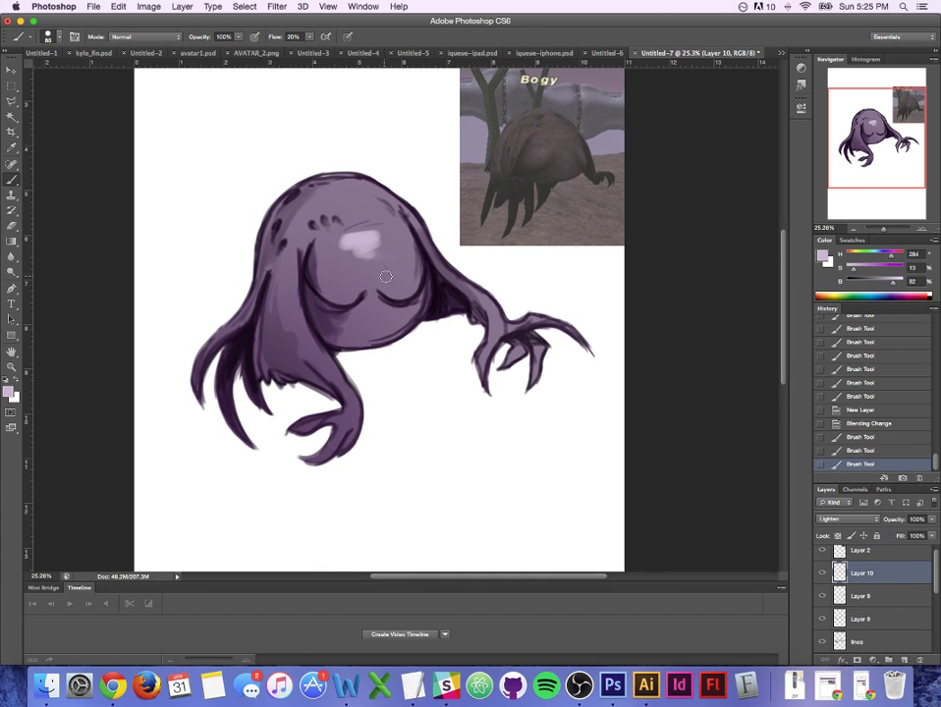
key("super+alt+z")
key("super+alt+z")
key("super+alt+z")
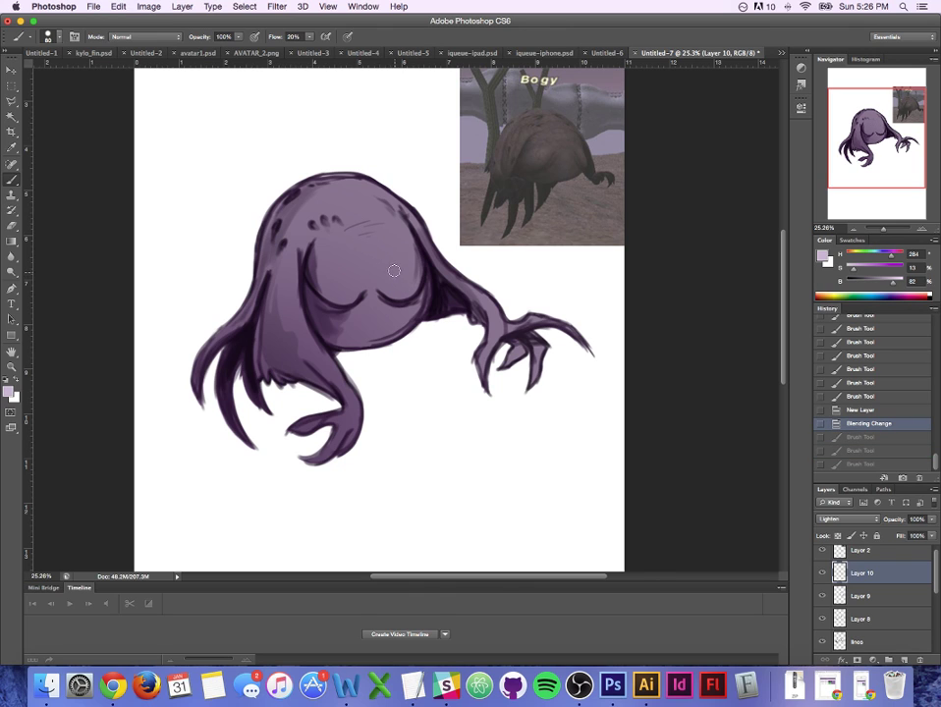
Step: Brush pale purple highlights over the face, forehead and crown, and paint a small ring on the blank canvas beside the head
mouse_move(327, 275)
left_mouse_down()
mouse_move(353, 253)
mouse_move(352, 287)
mouse_move(337, 261)
mouse_move(355, 259)
mouse_move(339, 280)
mouse_move(361, 269)
mouse_move(357, 287)
mouse_move(357, 259)
mouse_move(380, 252)
mouse_move(398, 279)
mouse_move(396, 251)
mouse_move(407, 268)
mouse_move(401, 242)
mouse_move(365, 244)
mouse_move(356, 227)
mouse_move(391, 237)
left_mouse_up()
key("super+alt+z")
key("super+alt+z")
left_click_drag(349, 230, 378, 220)
left_click_drag(346, 210, 375, 205)
mouse_move(357, 202)
left_mouse_down()
mouse_move(329, 179)
mouse_move(353, 203)
mouse_move(338, 186)
mouse_move(366, 200)
left_mouse_up()
left_click_drag(357, 201, 345, 193)
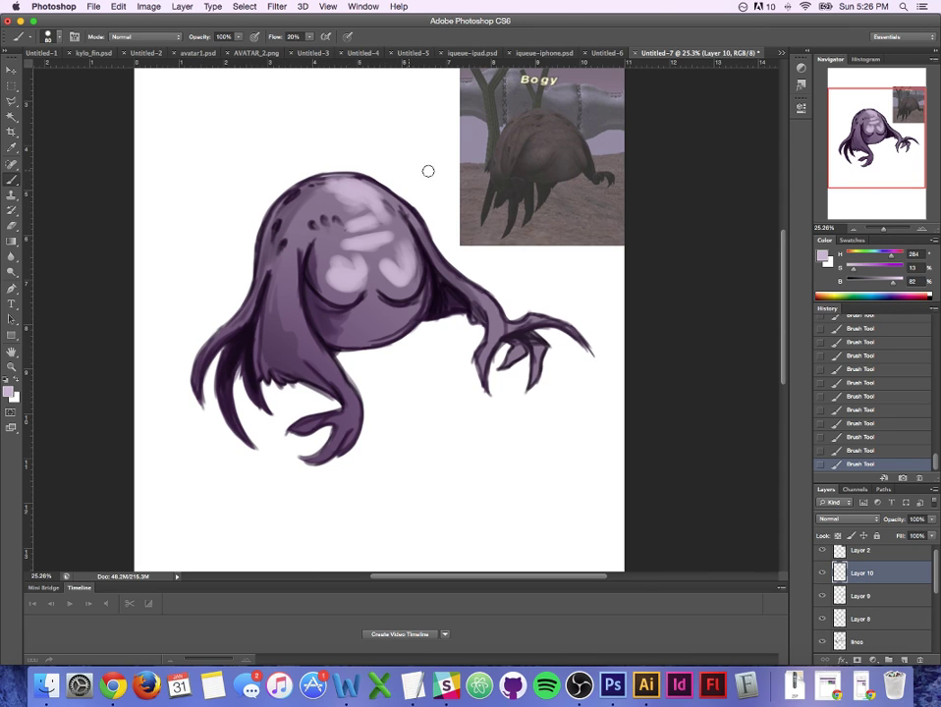
left_click_drag(428, 169, 436, 138)
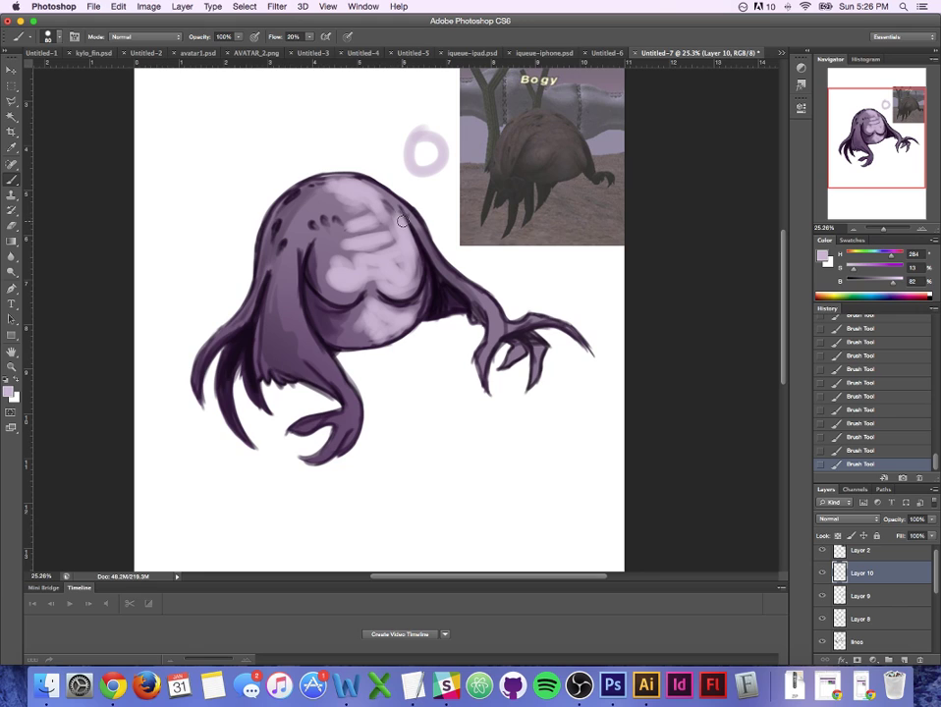
Step: Reduce the brush size to 30 and extend the pale highlights along the head's edge on the far-arm side
key("bracketleft")
key("bracketleft")
key("bracketleft")
key("bracketleft")
key("bracketleft")
key("bracketleft")
key("bracketleft")
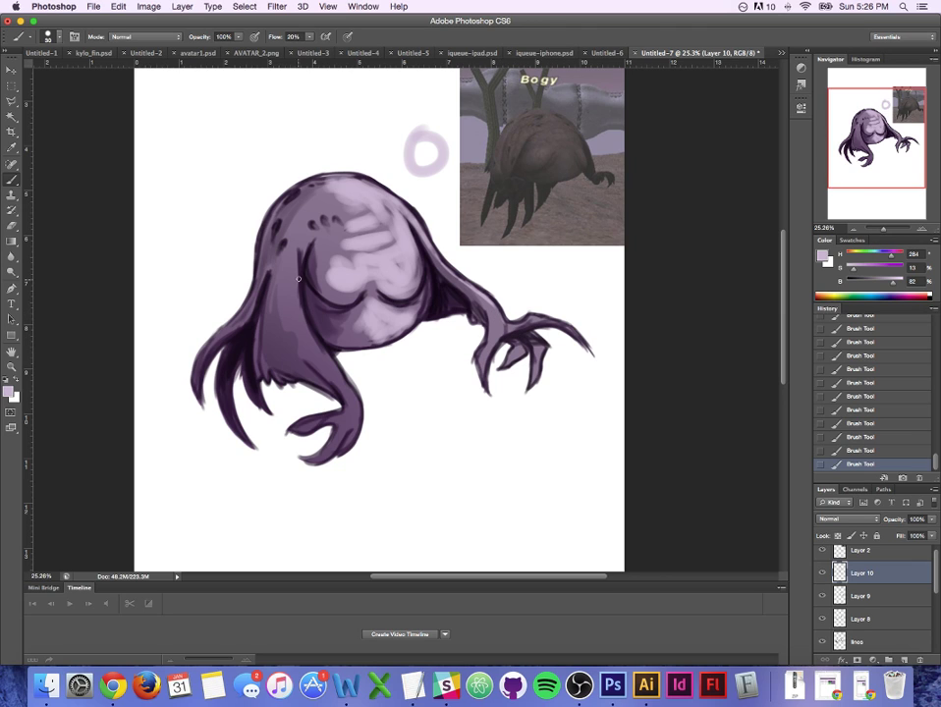
Step: Enlarge the brush to 150 and blend soft pale highlights down the near arm and across the face and crown
key("bracketright")
key("bracketright")
key("bracketright")
key("bracketright")
key("bracketright")
key("bracketright")
key("bracketright")
key("bracketright")
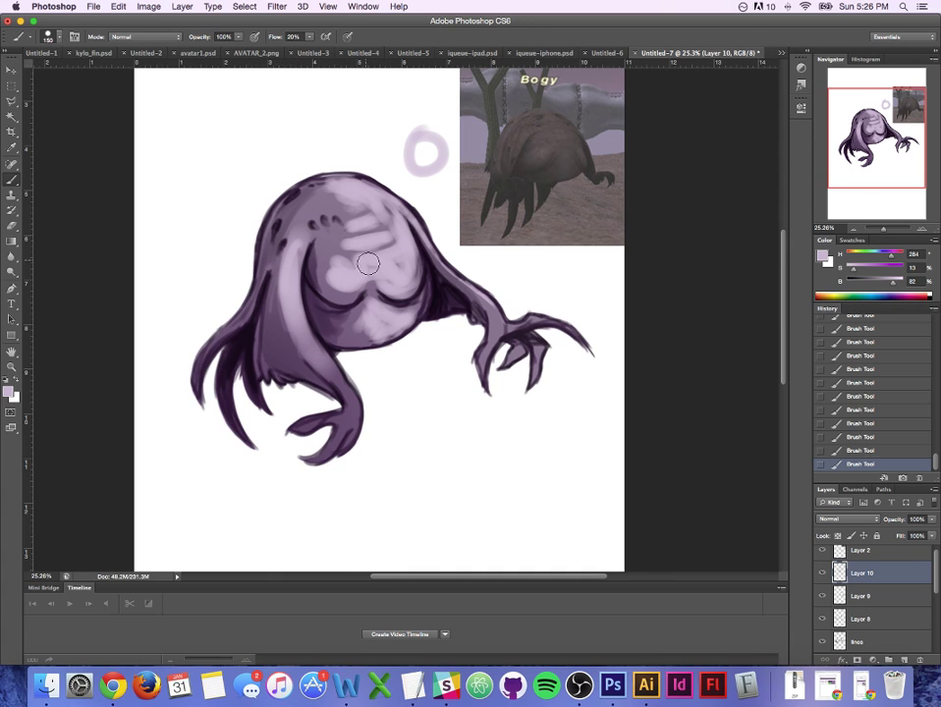
mouse_move(367, 264)
left_mouse_down()
mouse_move(397, 271)
mouse_move(384, 248)
mouse_move(397, 220)
mouse_move(336, 193)
mouse_move(289, 210)
mouse_move(315, 204)
mouse_move(275, 247)
mouse_move(320, 202)
mouse_move(293, 229)
mouse_move(349, 200)
left_mouse_up()
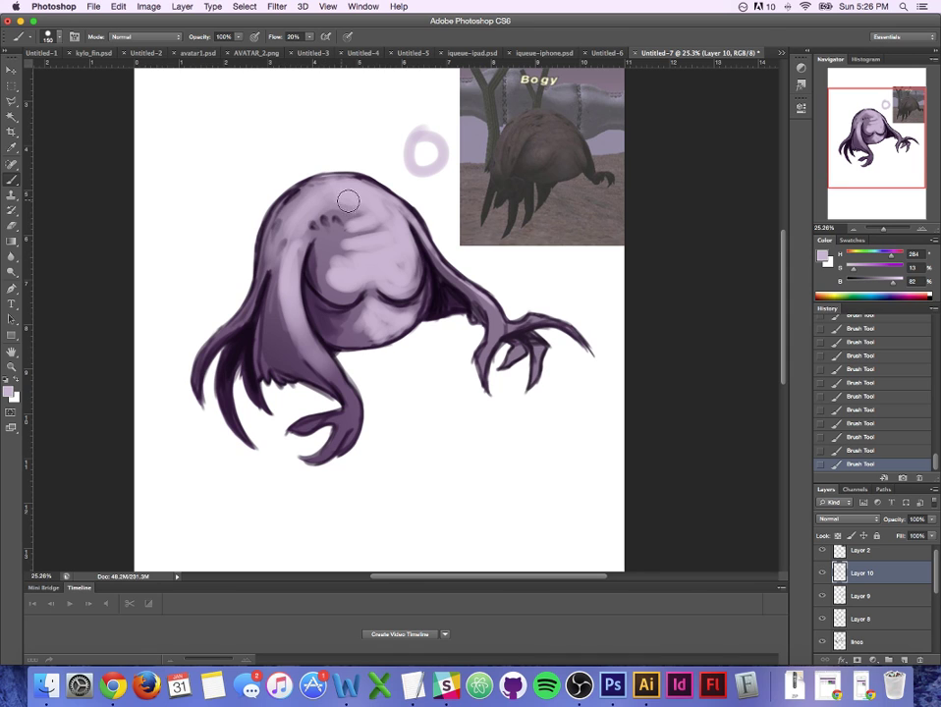
Step: Try Multiply on the highlight layer, then set its blend mode to Hard Light and its opacity to 68%
left_click(846, 519)
left_click(841, 554)
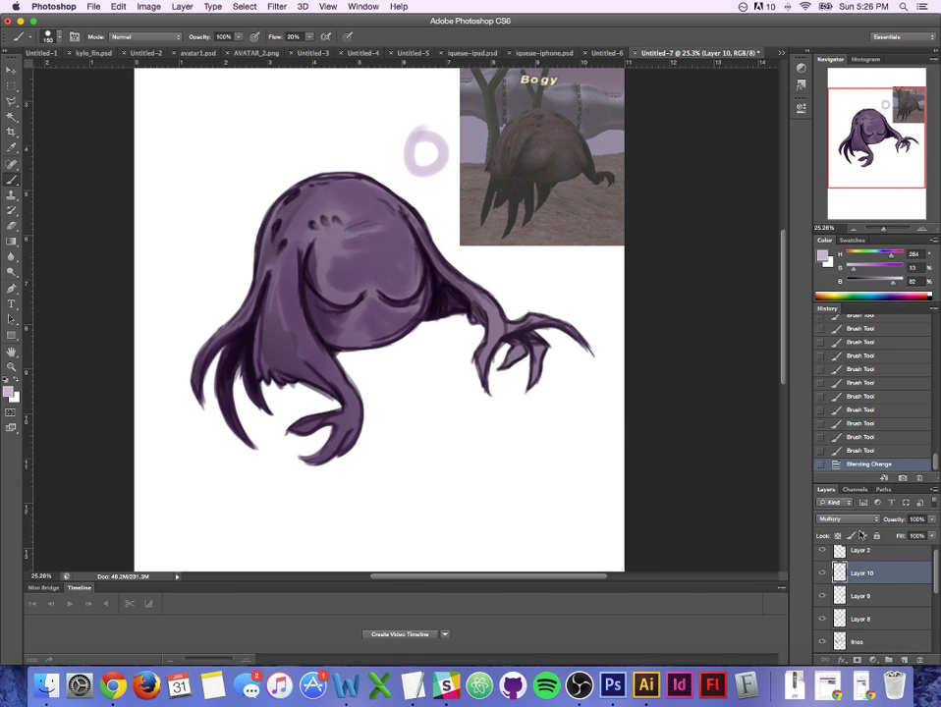
left_click(845, 519)
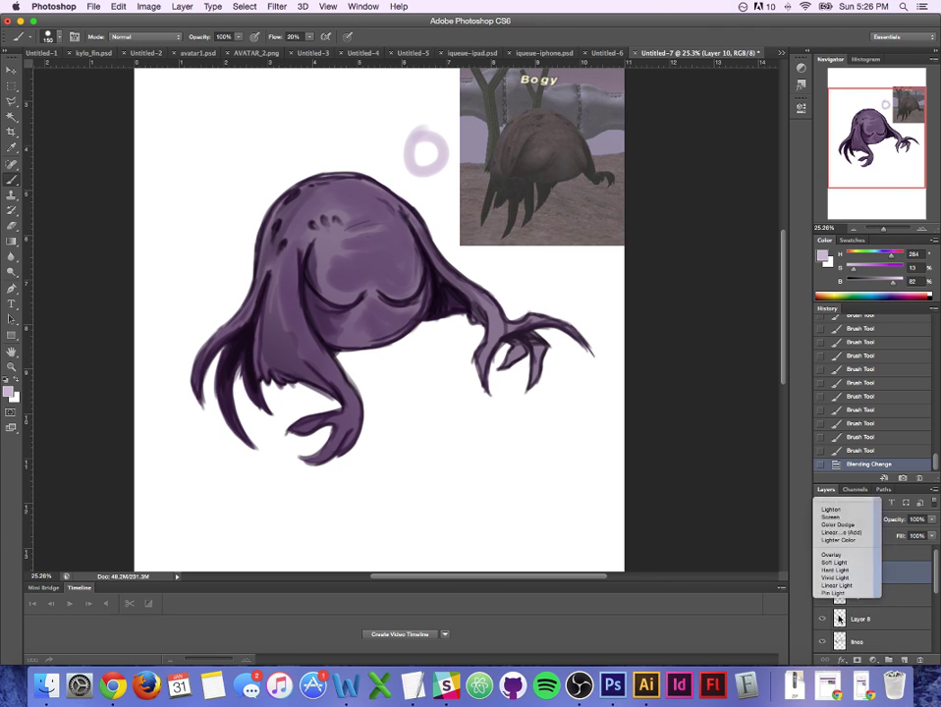
left_click(844, 616)
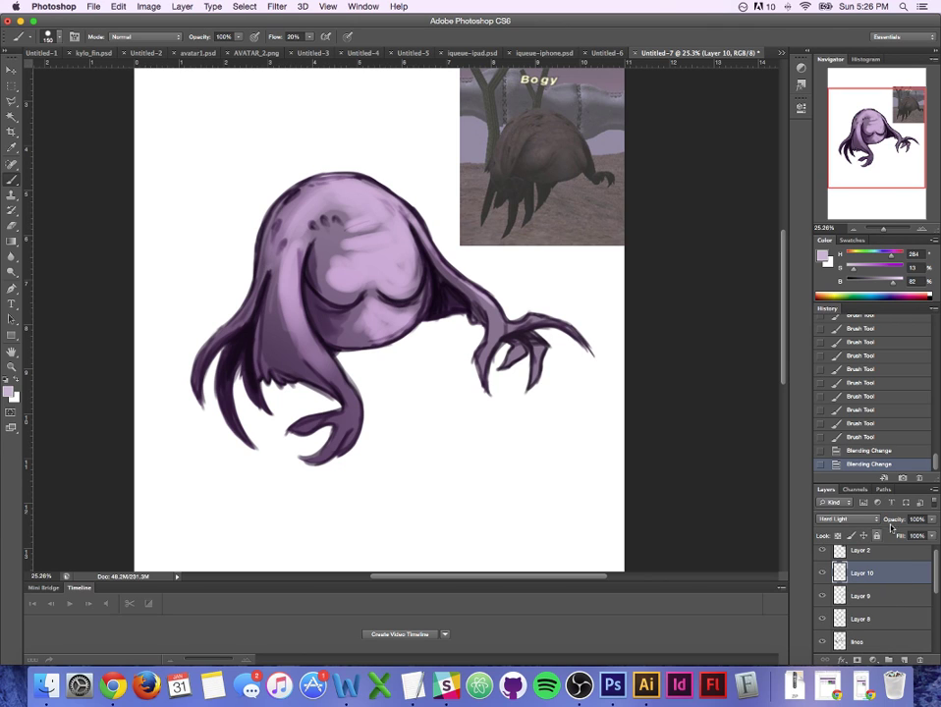
double_click(895, 584)
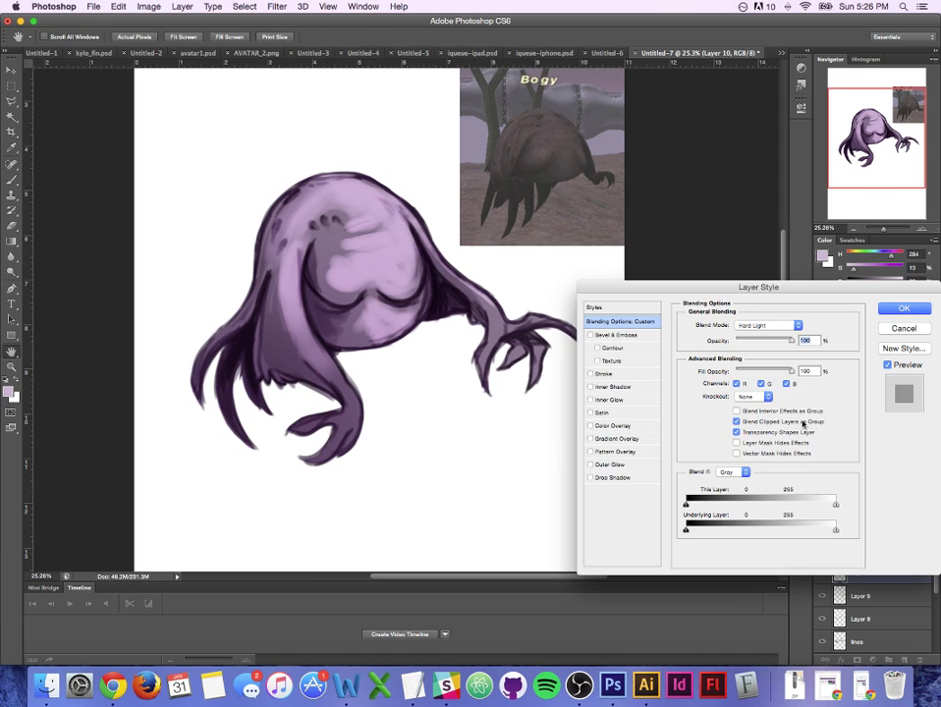
left_click_drag(792, 339, 774, 345)
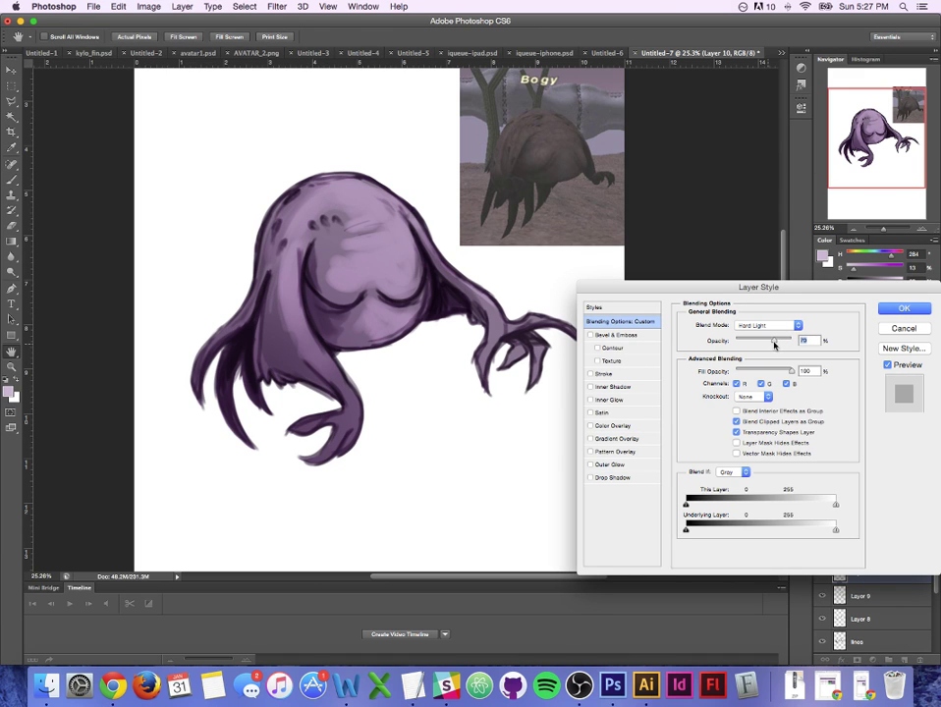
key("Return")
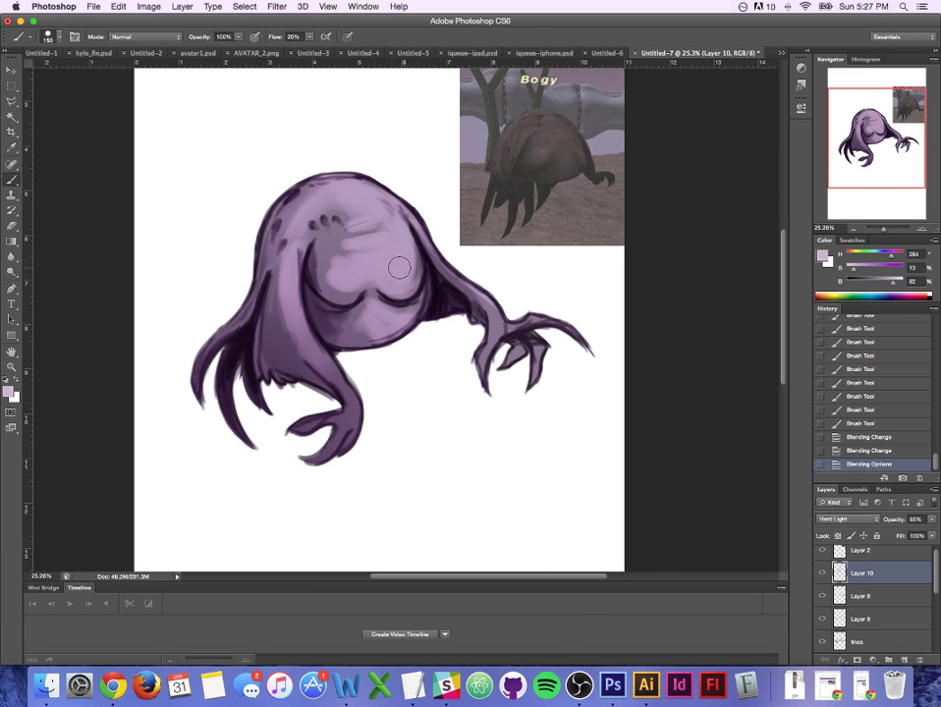
Step: Smooth the highlights across the upper face and forehead spots, and compare by toggling the visibility of Layer 9 and Layer 10
left_click_drag(376, 244, 356, 231)
mouse_move(368, 232)
left_mouse_down()
mouse_move(347, 256)
mouse_move(348, 237)
mouse_move(316, 272)
mouse_move(327, 260)
mouse_move(323, 277)
mouse_move(349, 261)
mouse_move(331, 282)
mouse_move(366, 273)
mouse_move(349, 284)
mouse_move(323, 234)
left_mouse_up()
mouse_move(324, 231)
left_mouse_down()
mouse_move(373, 242)
mouse_move(348, 227)
mouse_move(287, 232)
mouse_move(297, 249)
mouse_move(291, 239)
mouse_move(311, 213)
left_mouse_up()
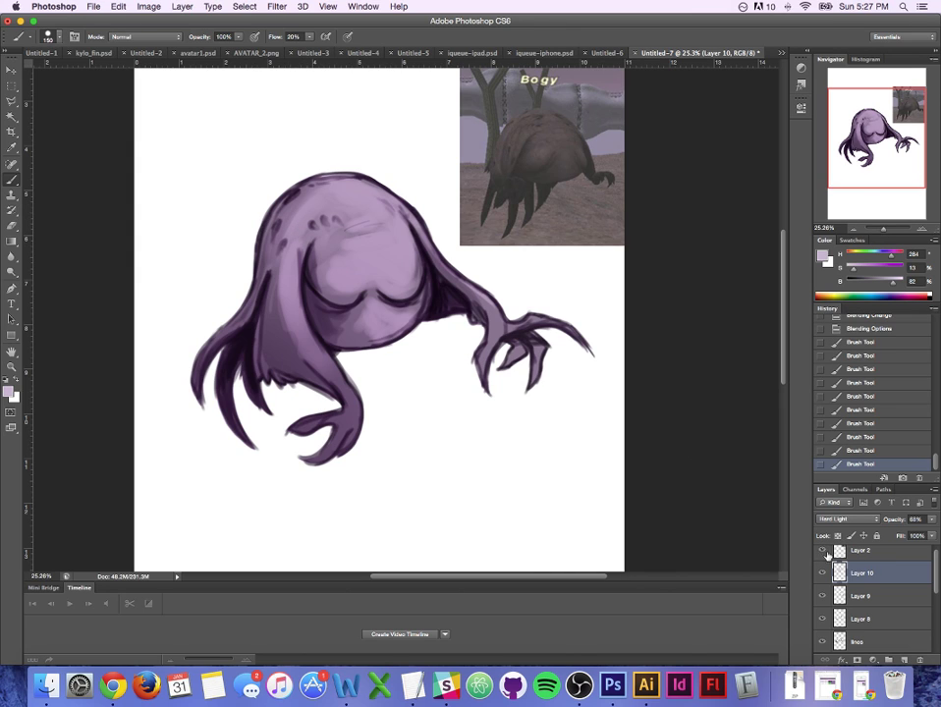
left_click(824, 597)
left_click(823, 597)
left_click(823, 572)
left_click(822, 573)
Step: Brush soft highlights along the lower belly and reduce the brush size to 15 for fine highlight strokes
mouse_move(392, 320)
left_mouse_down()
mouse_move(363, 343)
mouse_move(350, 340)
left_mouse_up()
key("bracketleft")
key("bracketleft")
key("bracketleft")
key("bracketleft")
key("bracketleft")
key("bracketleft")
key("bracketleft")
key("bracketleft")
key("bracketleft")
key("bracketleft")
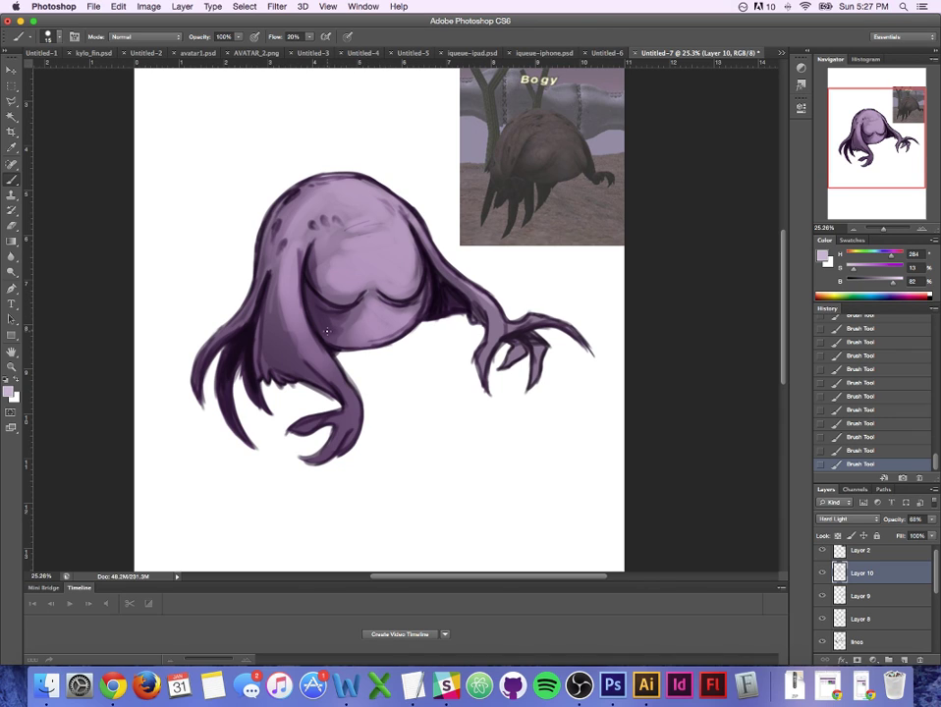
Step: Enlarge the brush to 25, add fine highlights around the forehead spots, and compare with and without the latest strokes
key("bracketright")
key("bracketright")
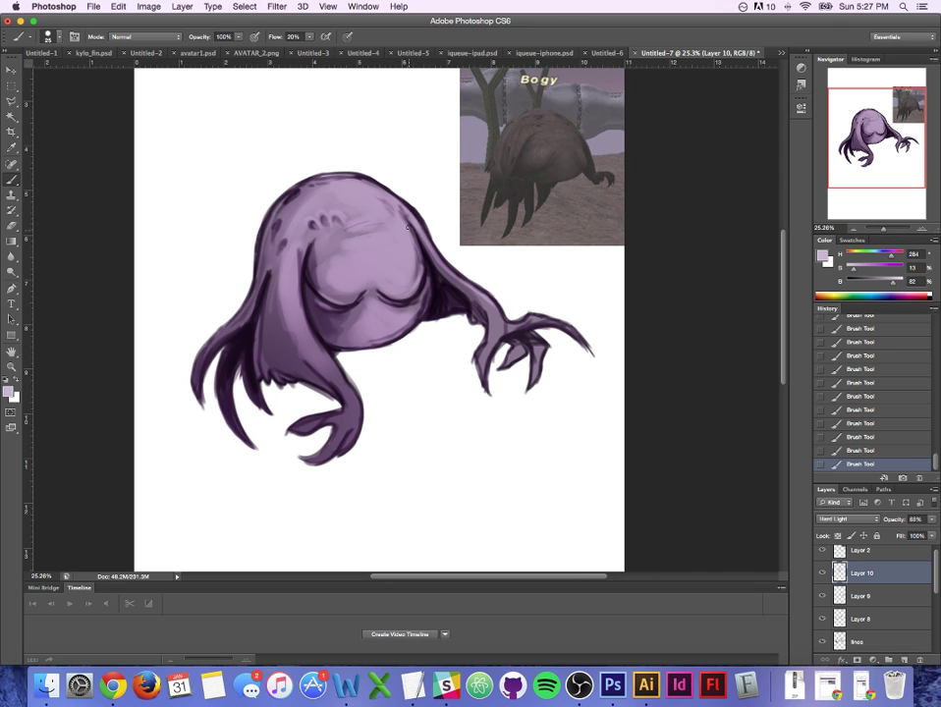
key("super+alt+z")
key("super+alt+z")
key("super+shift+z")
key("super+shift+z")
left_click(93, 6)
left_click(140, 166)
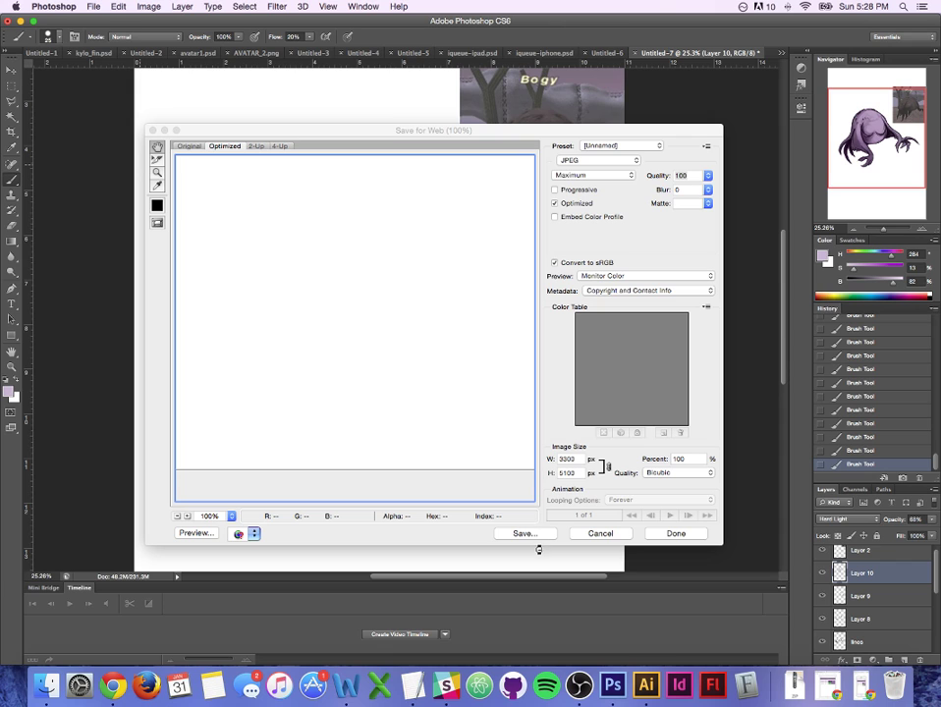
key("Return")
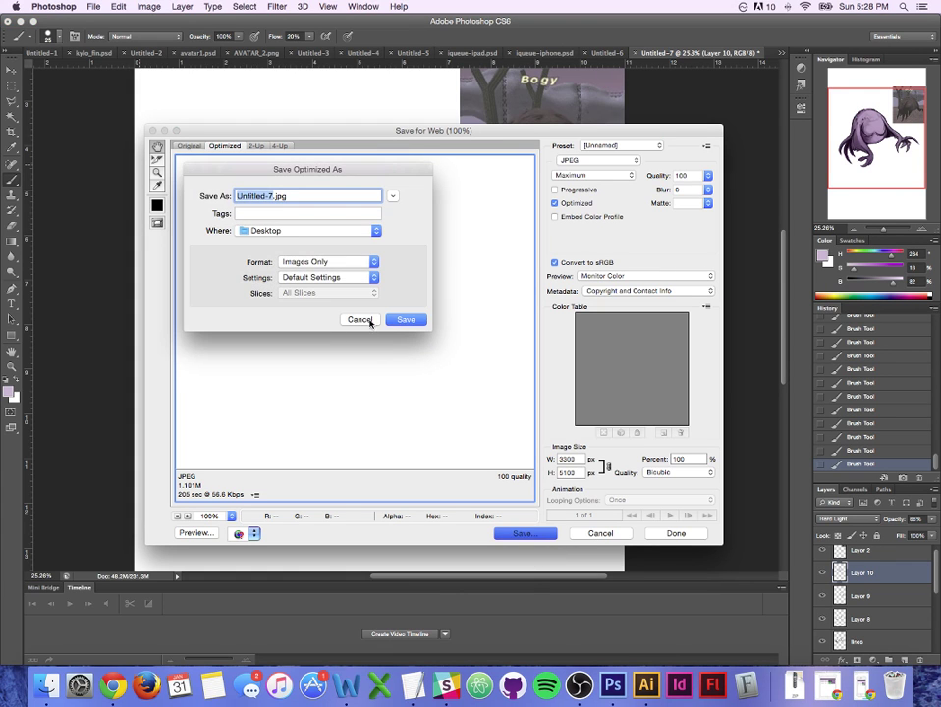
left_click(366, 320)
left_click(593, 532)
Step: Save the drawing as a layered Photoshop file named witchsona.psd on the Desktop
left_click(93, 6)
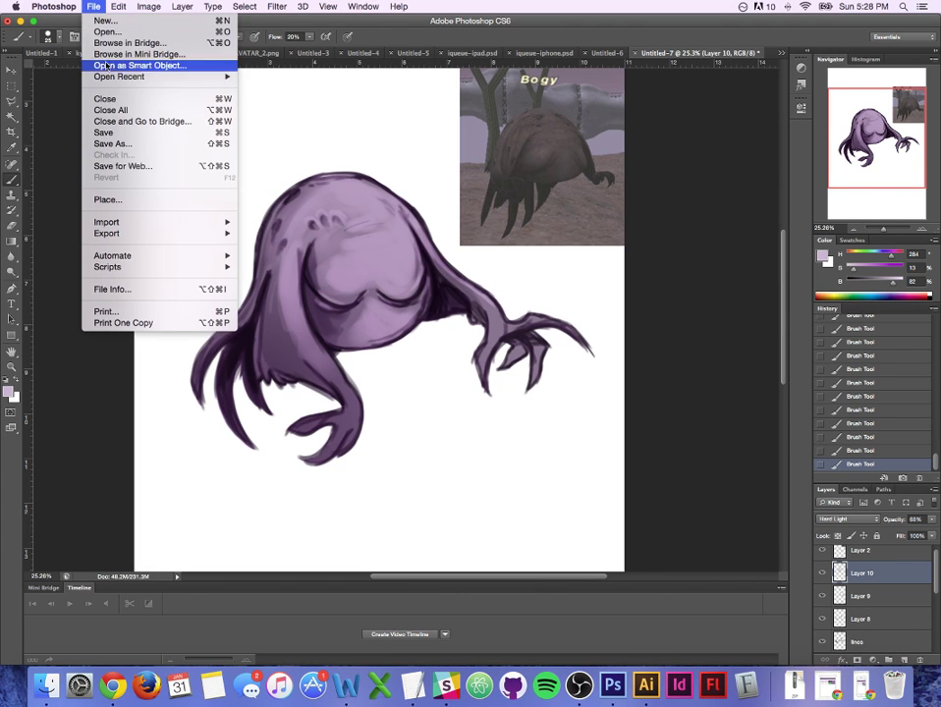
left_click(126, 143)
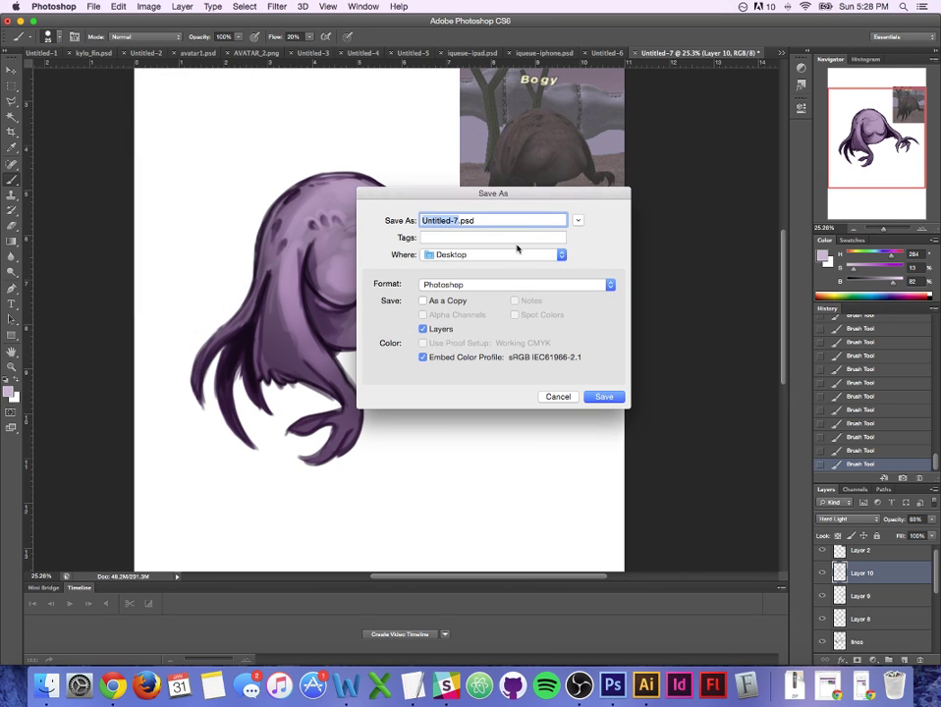
type("witchsoda")
key("BackSpace")
key("BackSpace")
type("na")
key("Return")
left_click(615, 285)
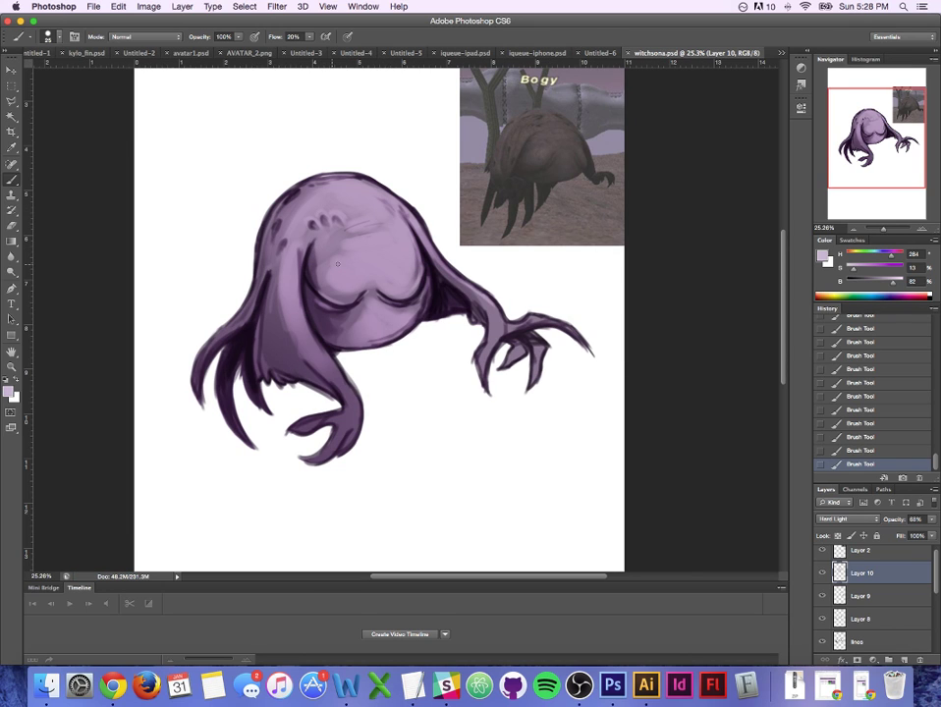
Step: Brush fine highlights along the right side of the face, shoulder and head edge, and save the document
left_click_drag(420, 270, 418, 248)
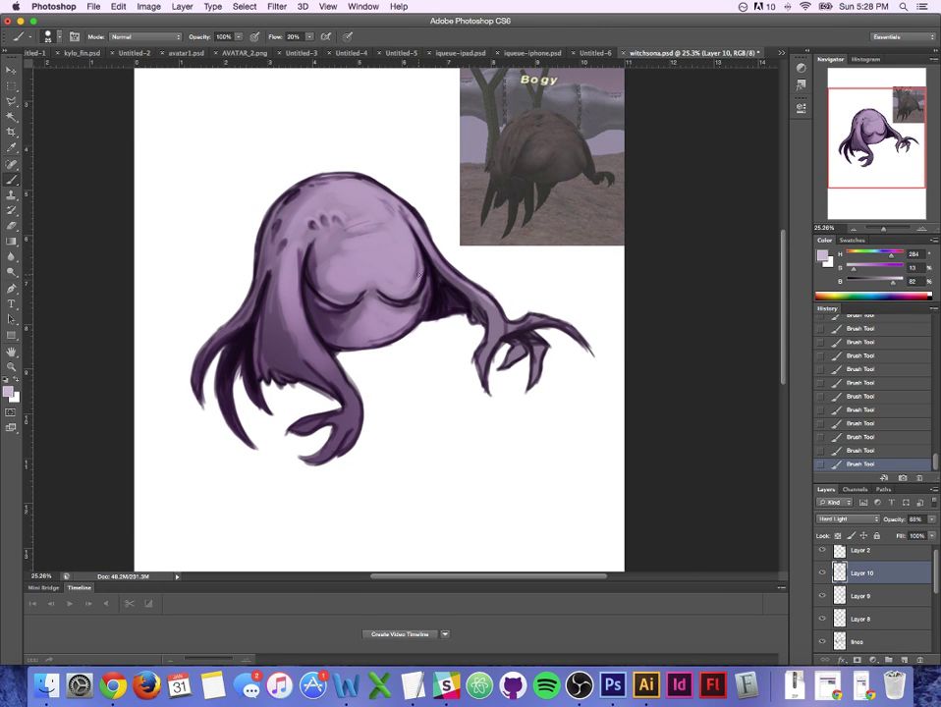
key("super+s")
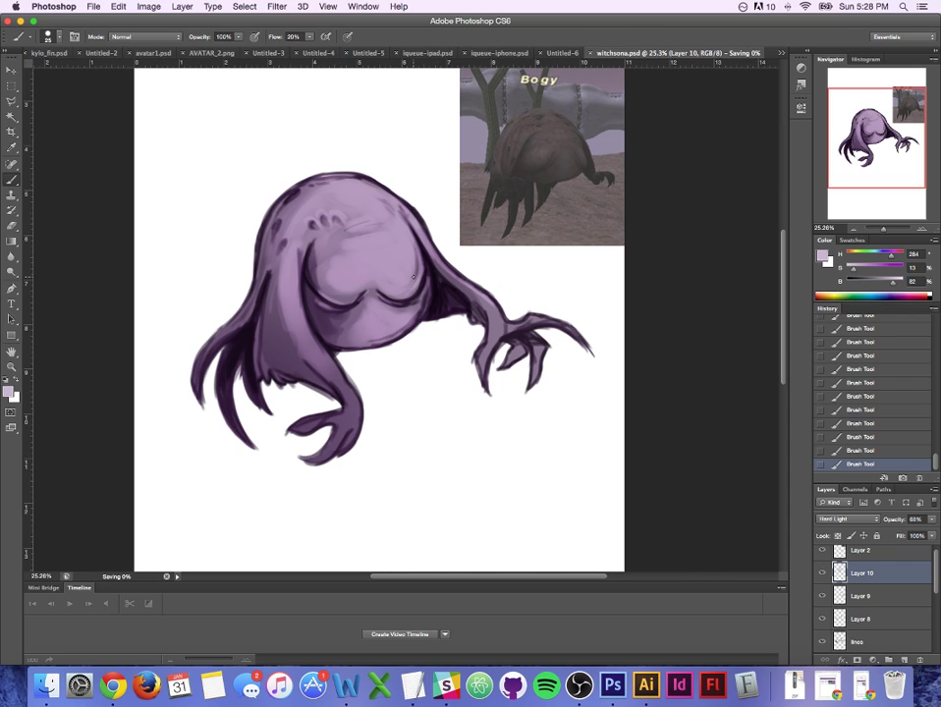
left_click_drag(402, 214, 418, 232)
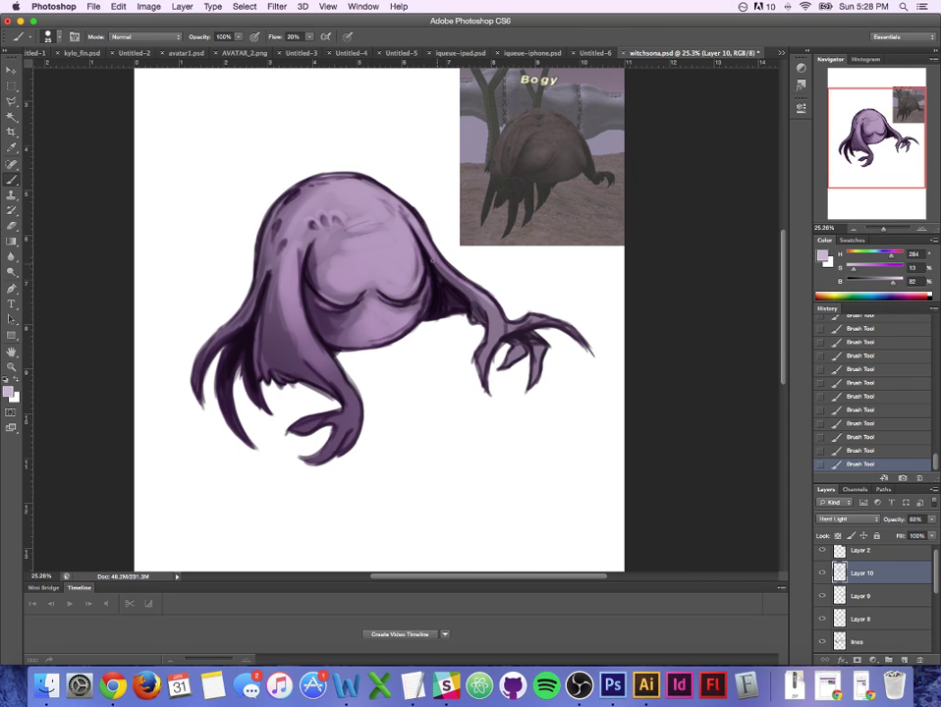
left_click_drag(362, 182, 393, 195)
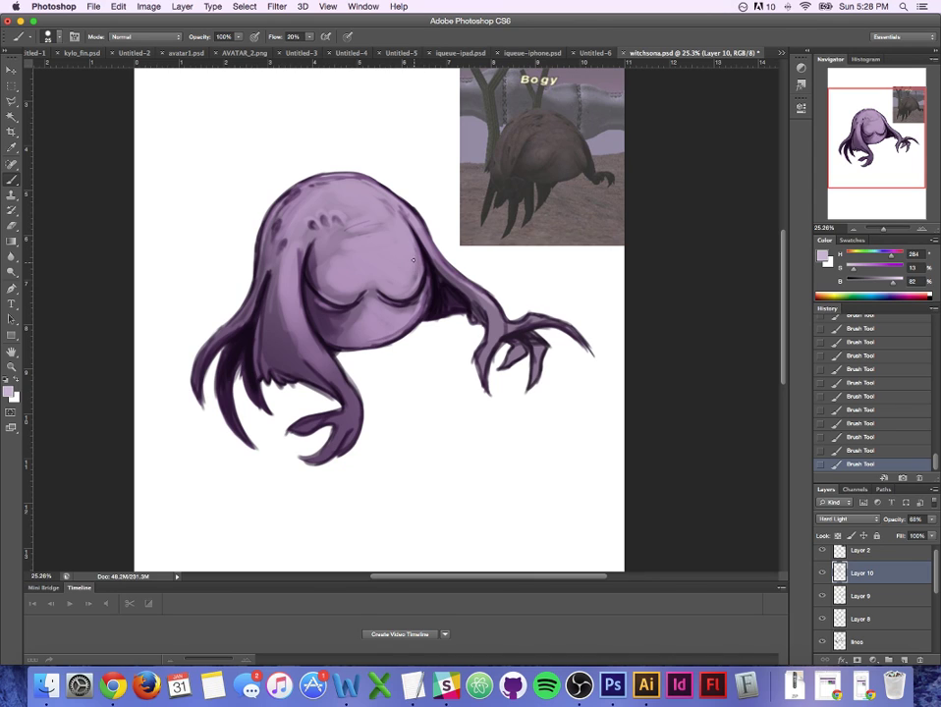
Step: Compare the drawing with and without the last three strokes, and with Layer 10 hidden and shown
key("super+alt+z")
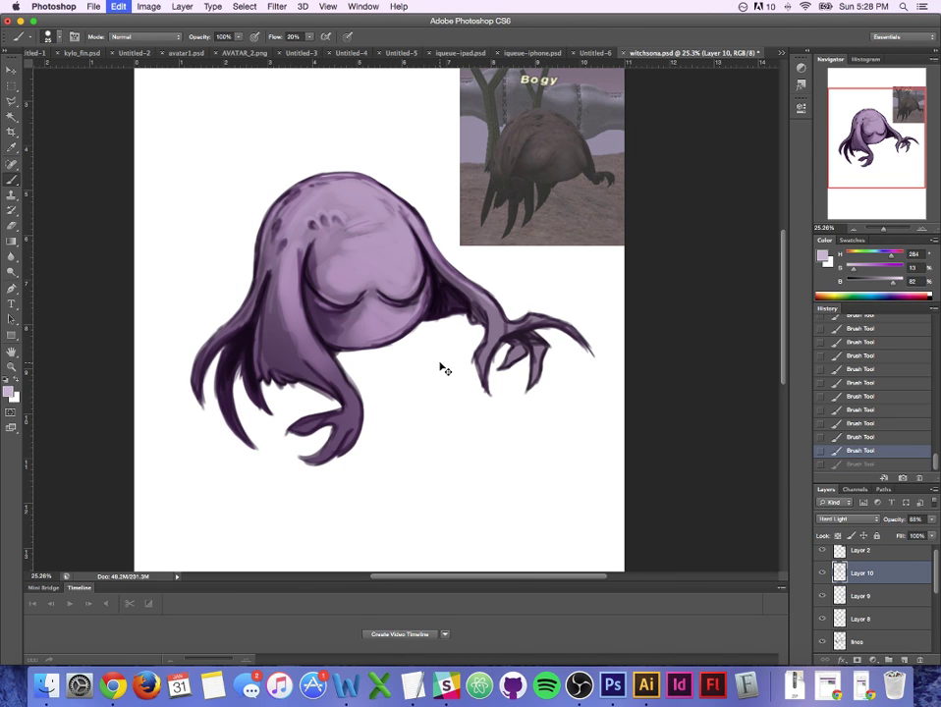
key("super+alt+z")
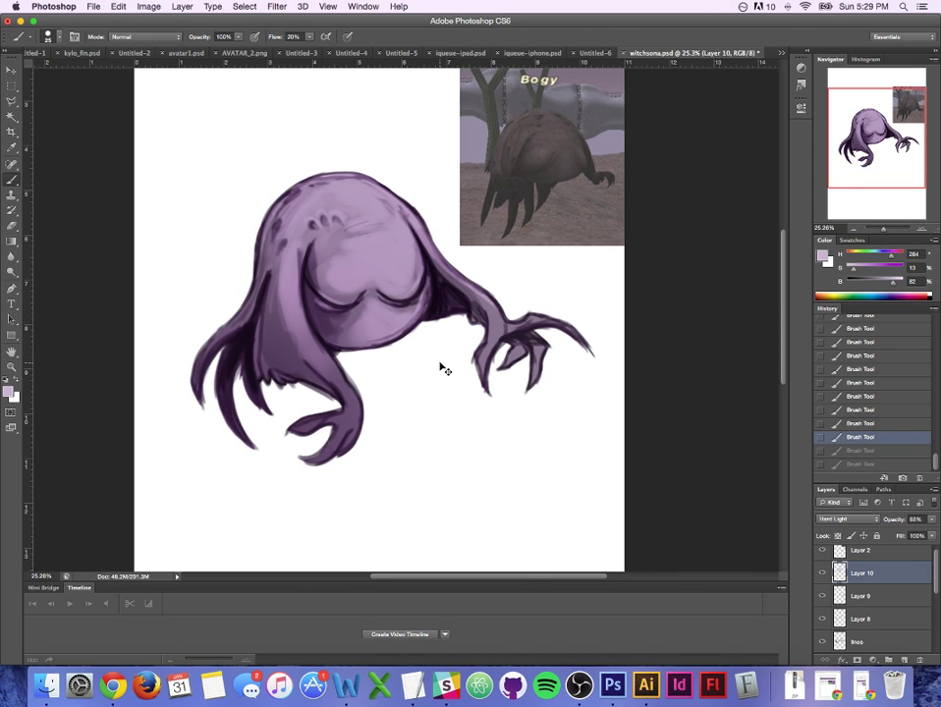
key("super+alt+z")
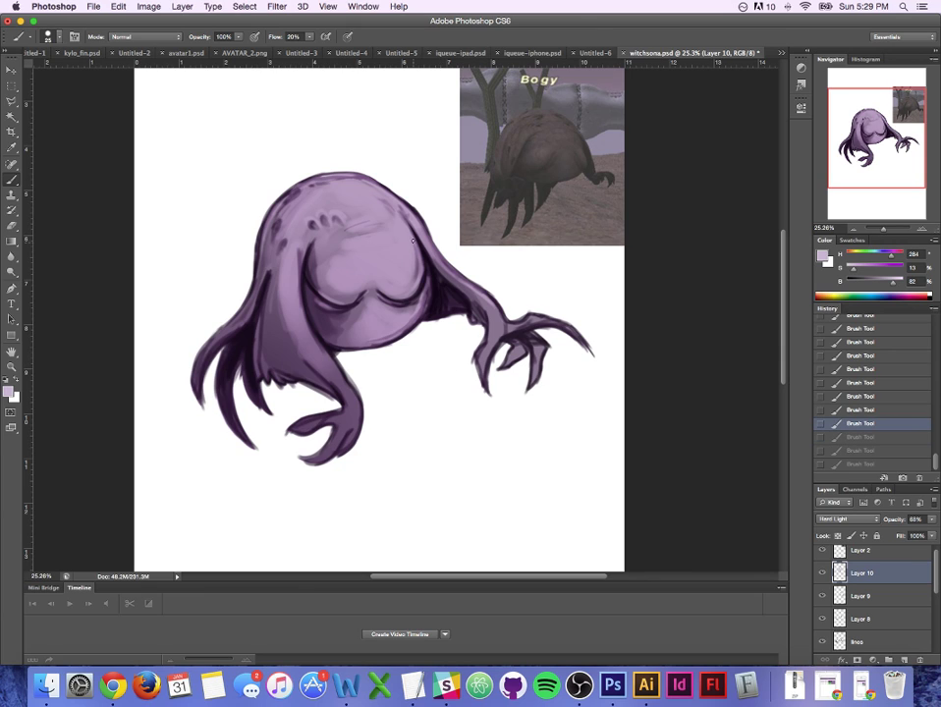
key("super+shift+z")
key("super+shift+z")
key("super+shift+z")
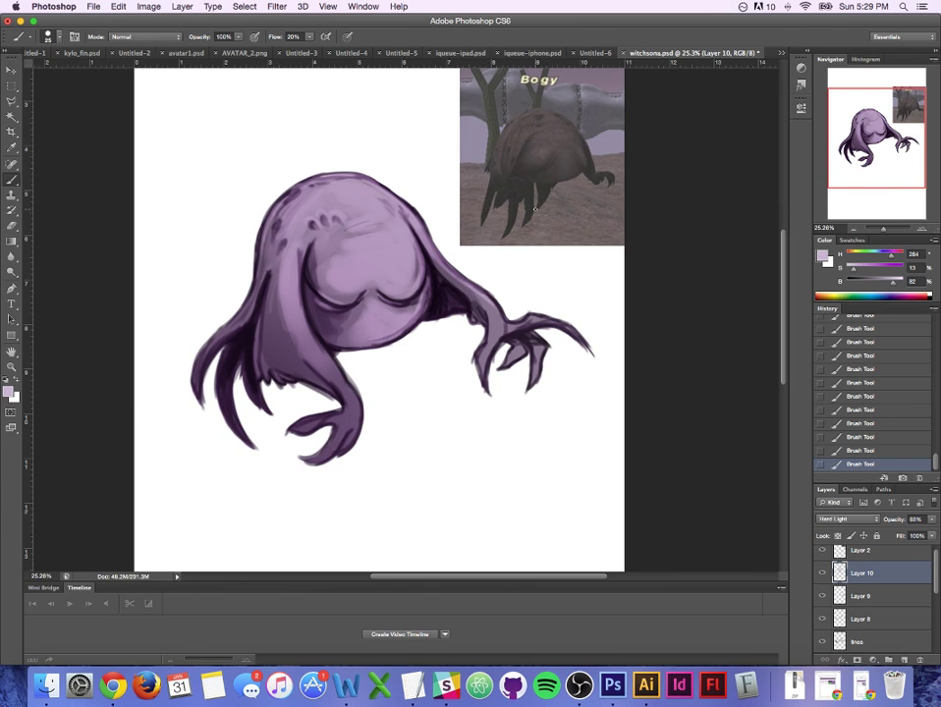
left_click(822, 574)
left_click(823, 574)
Step: Add a new Hard Light layer above Layer 10 and choose a very pale lavender with 4% saturation and 96% brightness
left_click(919, 659)
left_click(845, 519)
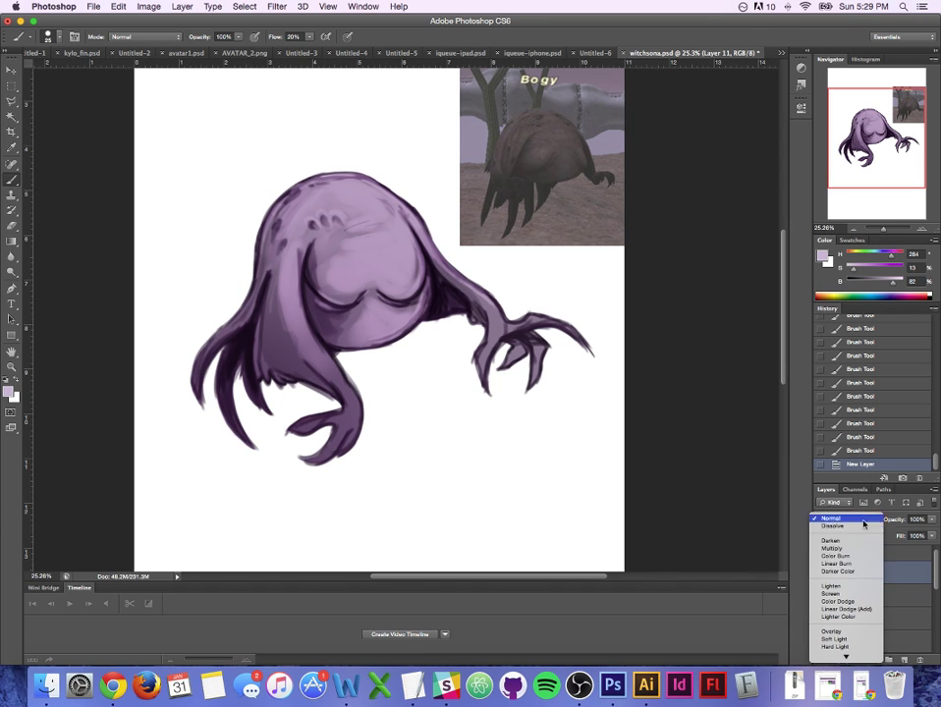
left_click(850, 648)
left_click(8, 391)
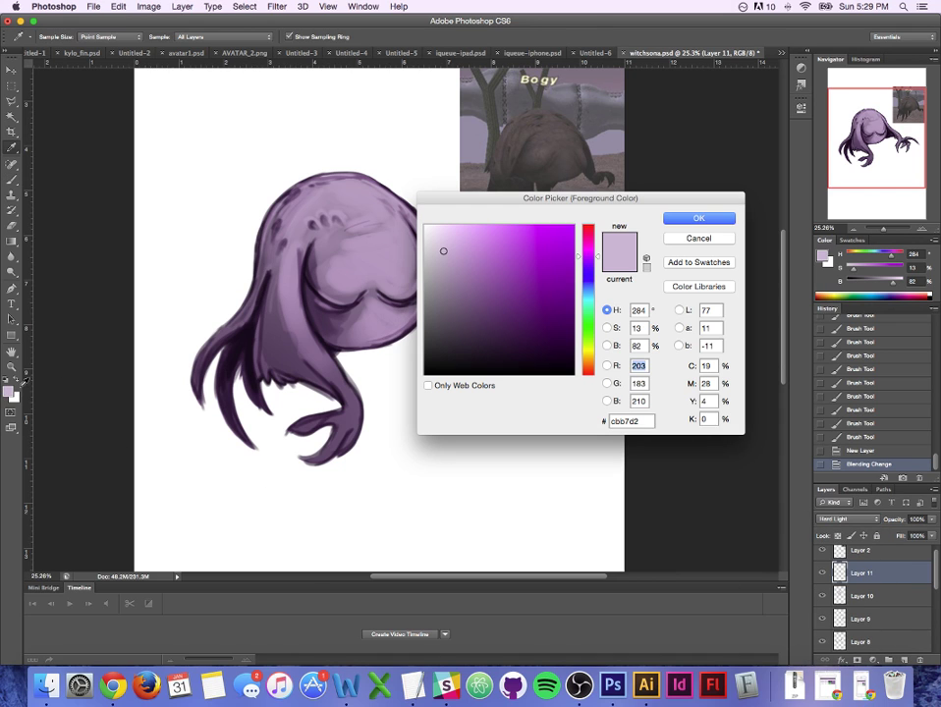
left_click_drag(442, 249, 429, 227)
left_click(699, 218)
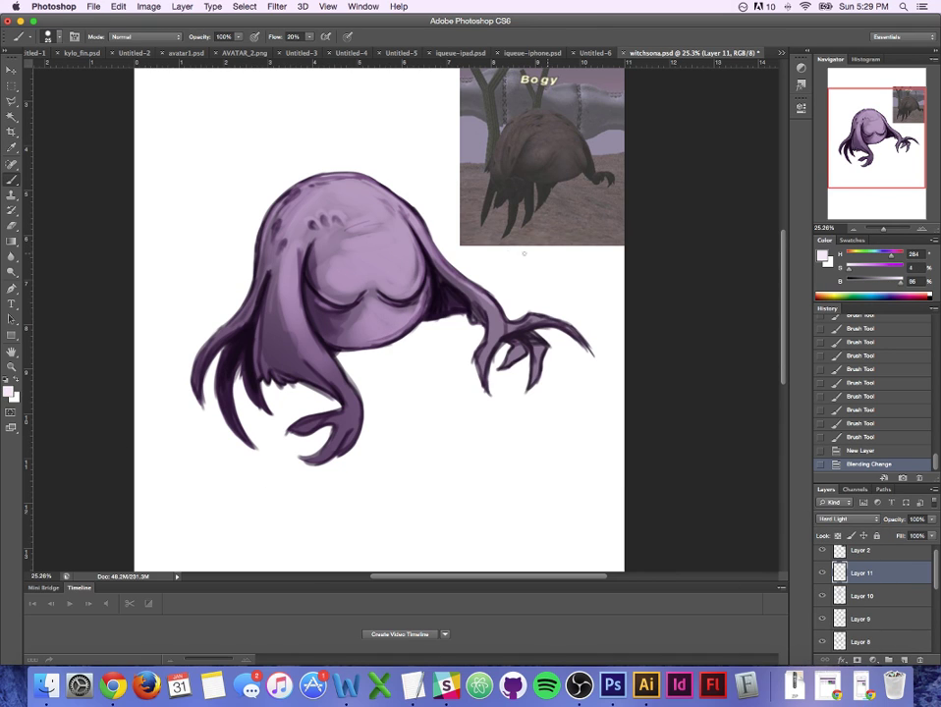
Step: Enlarge the brush to 100 and paint broad, bright highlights over the creature's forehead and face on Layer 11
key("bracketright")
key("bracketright")
key("bracketright")
key("bracketright")
key("bracketright")
key("bracketright")
key("bracketright")
key("bracketright")
key("bracketright")
mouse_move(366, 201)
left_mouse_down()
mouse_move(391, 228)
mouse_move(354, 254)
mouse_move(355, 280)
mouse_move(343, 279)
mouse_move(424, 273)
mouse_move(407, 276)
mouse_move(410, 249)
mouse_move(404, 263)
mouse_move(406, 247)
mouse_move(363, 237)
mouse_move(377, 211)
mouse_move(345, 189)
mouse_move(351, 200)
mouse_move(320, 193)
left_mouse_up()
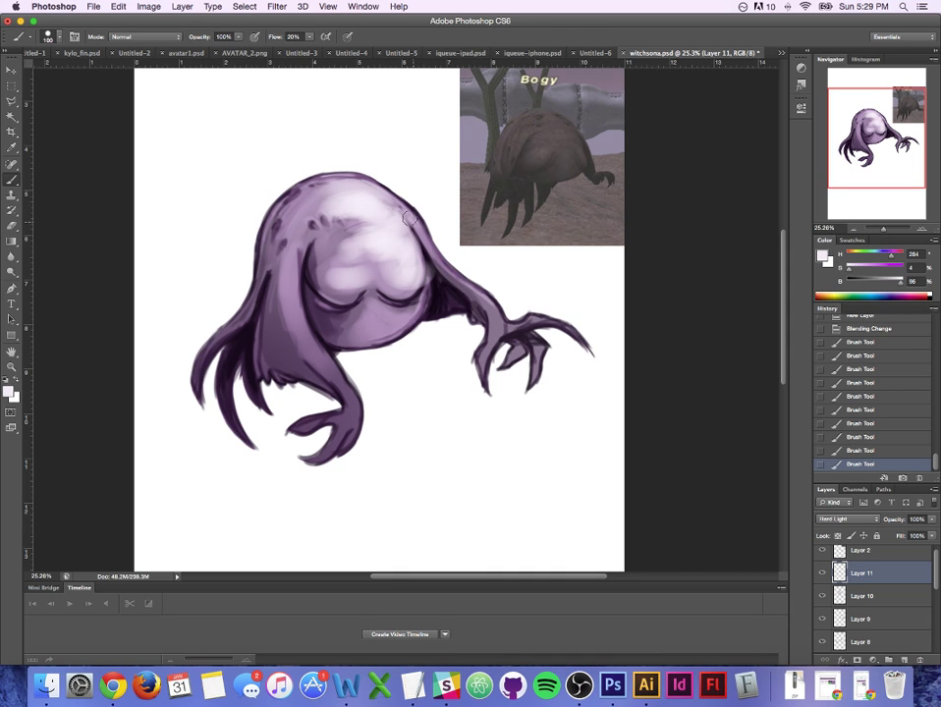
Step: Paint pale highlights along the outstretched arm and its clawed fingers, reducing the brush to 40 and smaller toward the fingers
key("bracketleft")
key("bracketleft")
key("bracketleft")
key("bracketleft")
left_click_drag(396, 208, 439, 261)
mouse_move(476, 296)
left_mouse_down()
mouse_move(505, 338)
mouse_move(525, 332)
mouse_move(508, 311)
mouse_move(493, 341)
left_mouse_up()
key("bracketleft")
key("bracketleft")
key("bracketleft")
key("bracketleft")
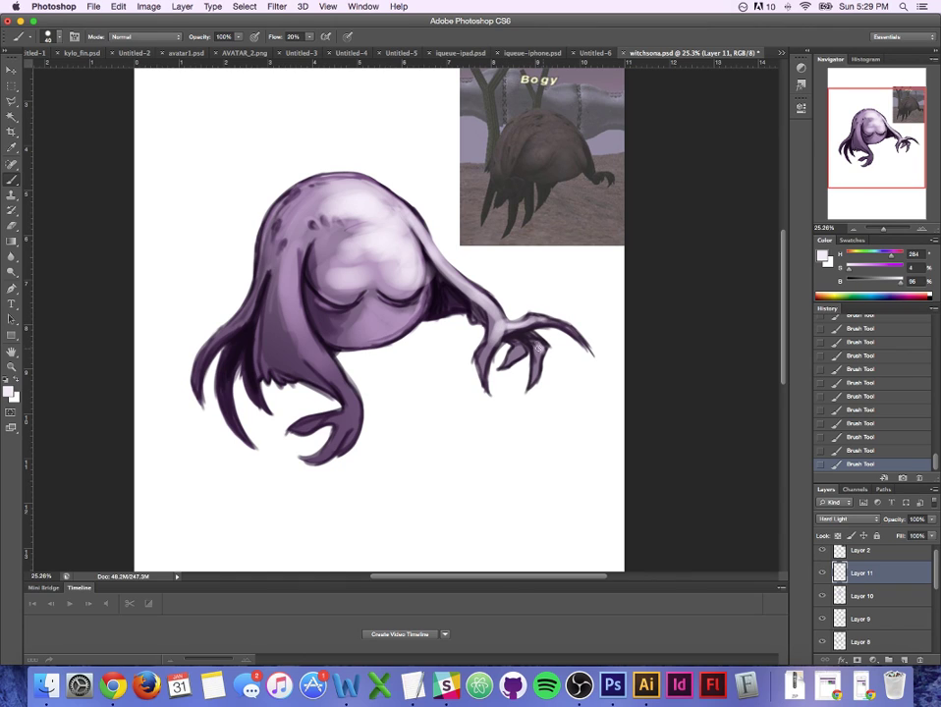
key("bracketleft")
key("bracketleft")
key("bracketleft")
Step: Enlarge the brush to 80 to highlight the upper head, and use size 50 along the head's top edge
key("bracketright")
key("bracketright")
key("bracketright")
key("bracketright")
key("bracketright")
key("bracketright")
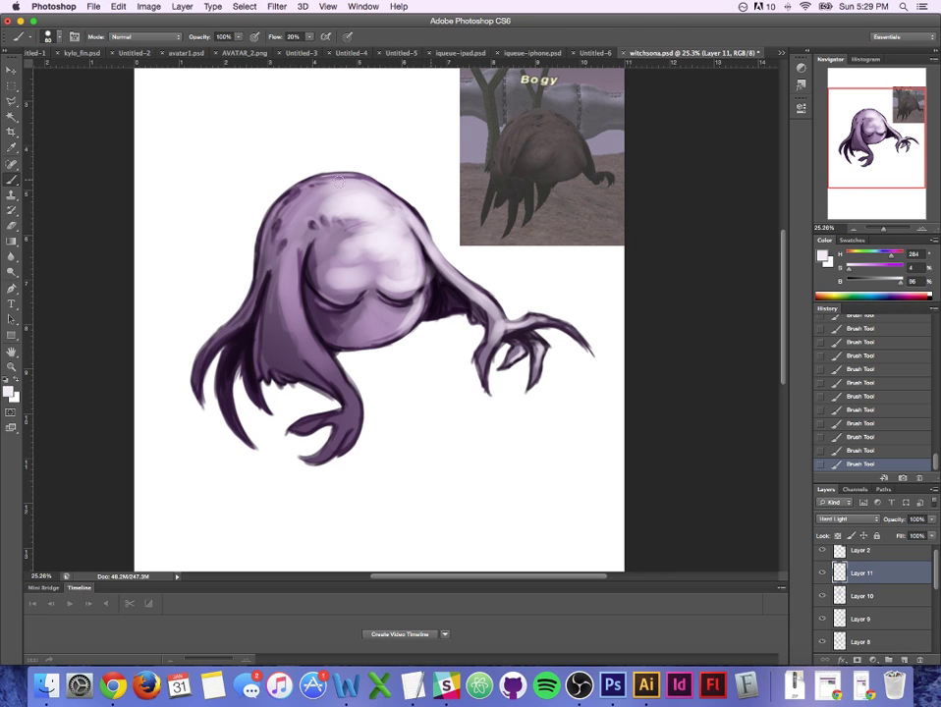
left_click_drag(311, 192, 295, 204)
key("bracketleft")
key("bracketleft")
key("bracketleft")
left_click_drag(350, 178, 311, 189)
left_click_drag(324, 185, 366, 179)
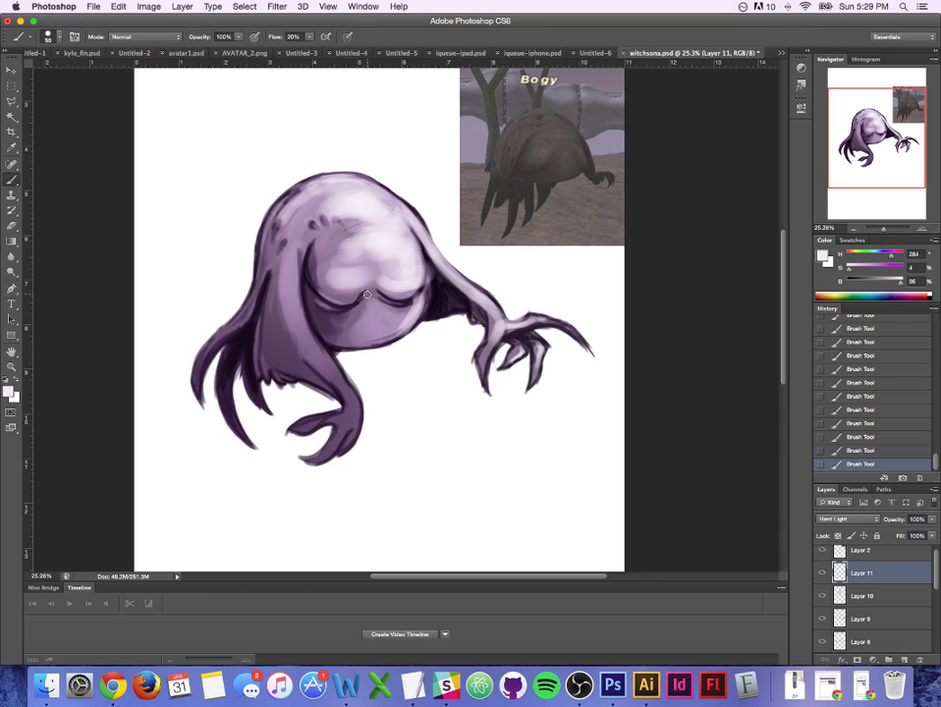
Step: Enlarge the brush to 150 and set the opacity of Layer 11 to 59%
key("bracketright")
key("bracketright")
key("bracketright")
key("bracketright")
key("bracketright")
key("bracketright")
key("bracketright")
key("bracketright")
double_click(899, 573)
left_click_drag(792, 340, 771, 344)
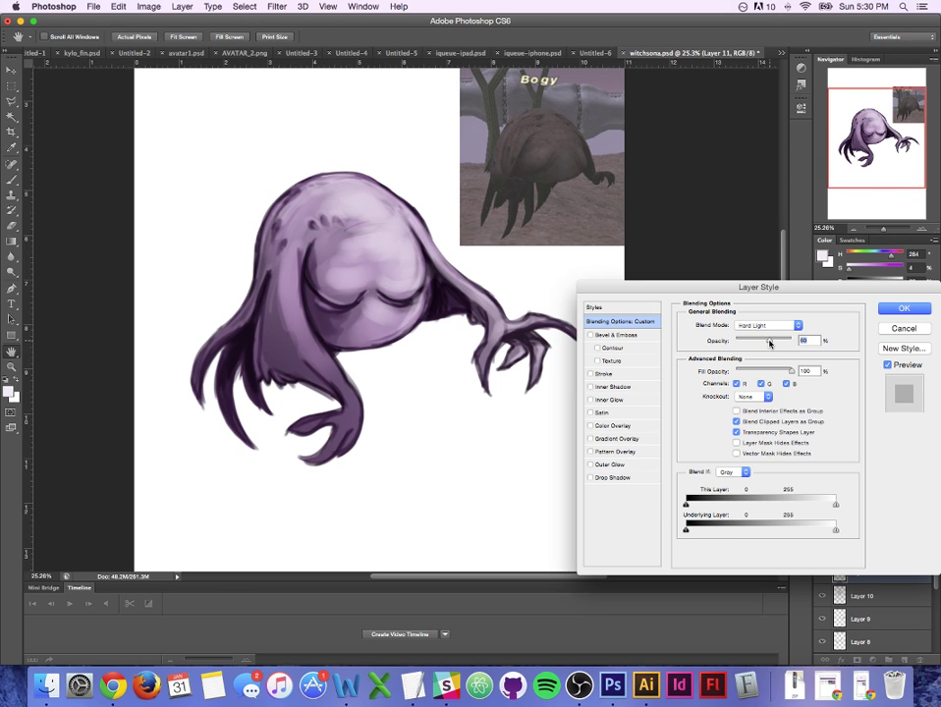
left_click(900, 309)
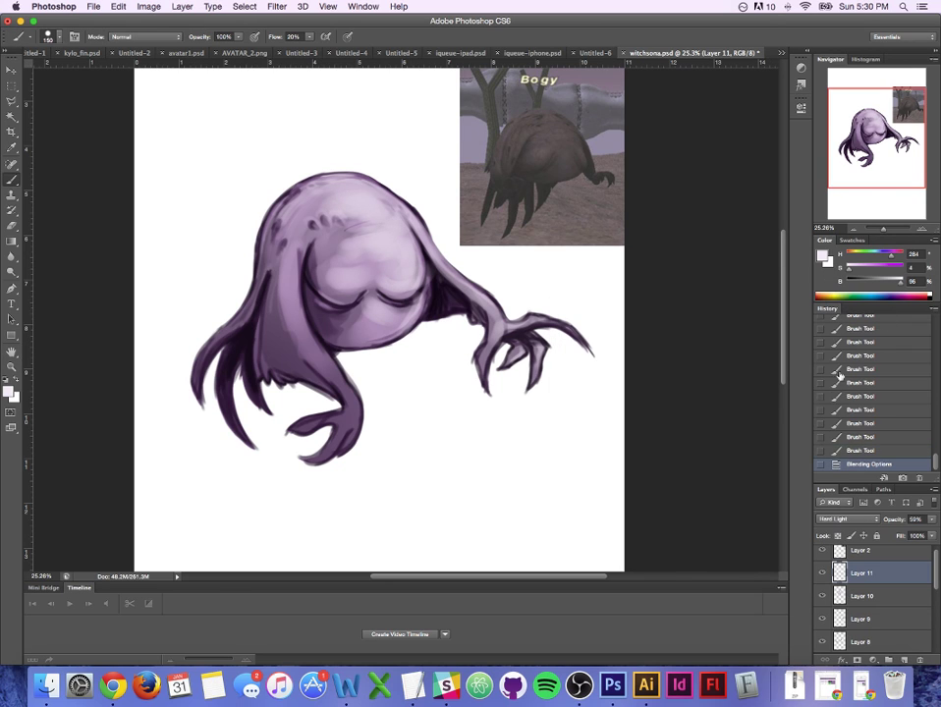
Step: Add a new layer directly below the lines layer, and check the drawing with the line art hidden and shown
left_click(902, 660)
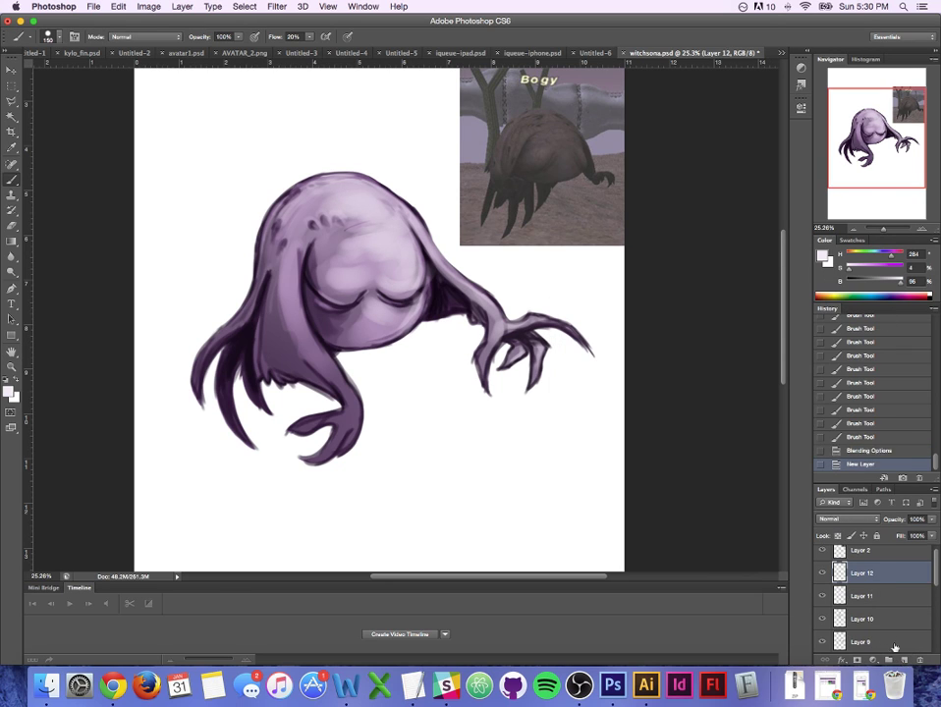
left_click_drag(862, 572, 840, 602)
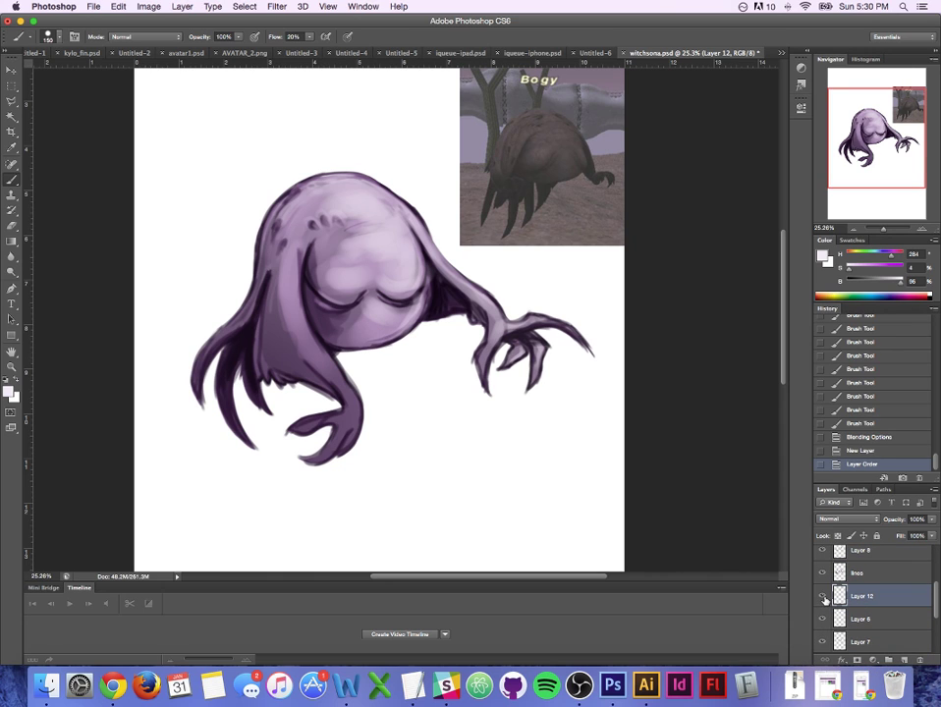
left_click(822, 572)
left_click(822, 574)
left_click(822, 573)
Step: Set the lines layer's opacity to 82% and save the document
double_click(888, 574)
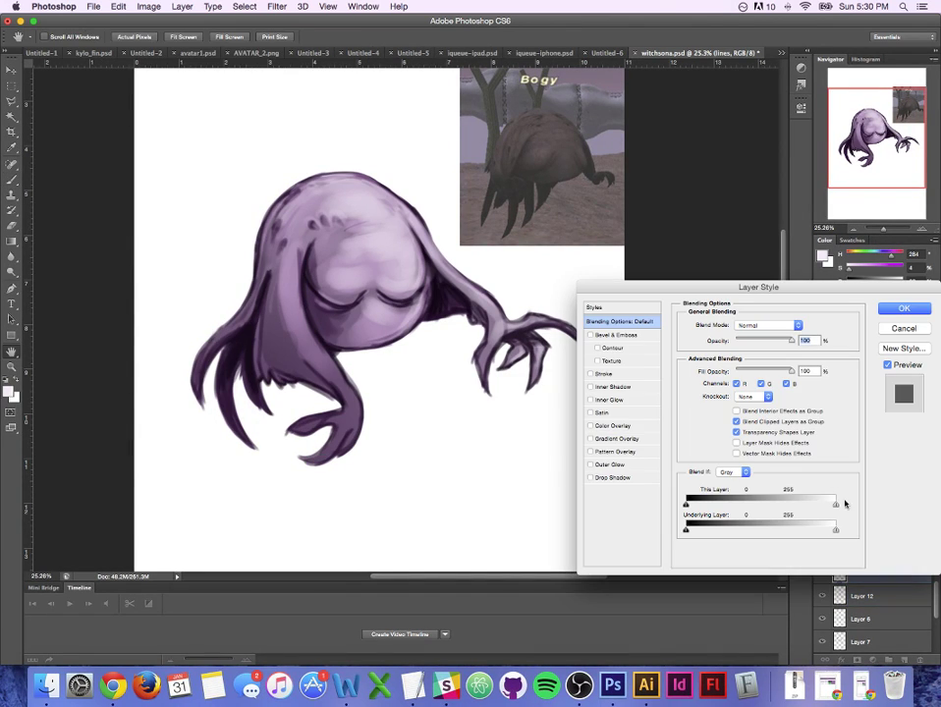
left_click_drag(792, 341, 783, 344)
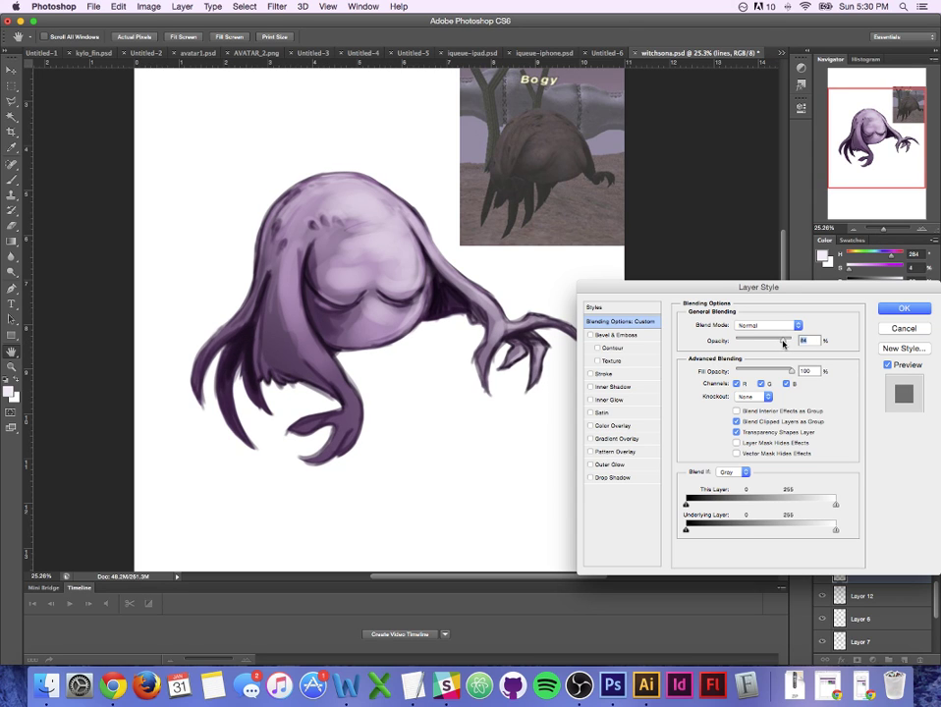
key("Return")
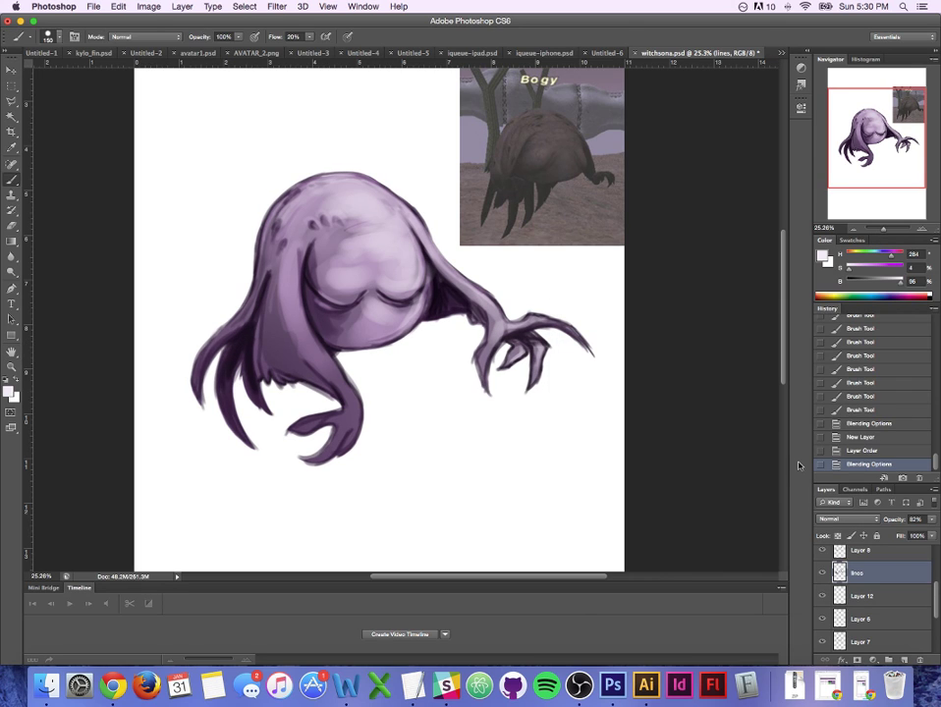
key("ctrl+s")
Step: Compare the drawing with and without the Layer 11 highlights
left_click_drag(938, 601, 935, 562)
left_click(823, 581)
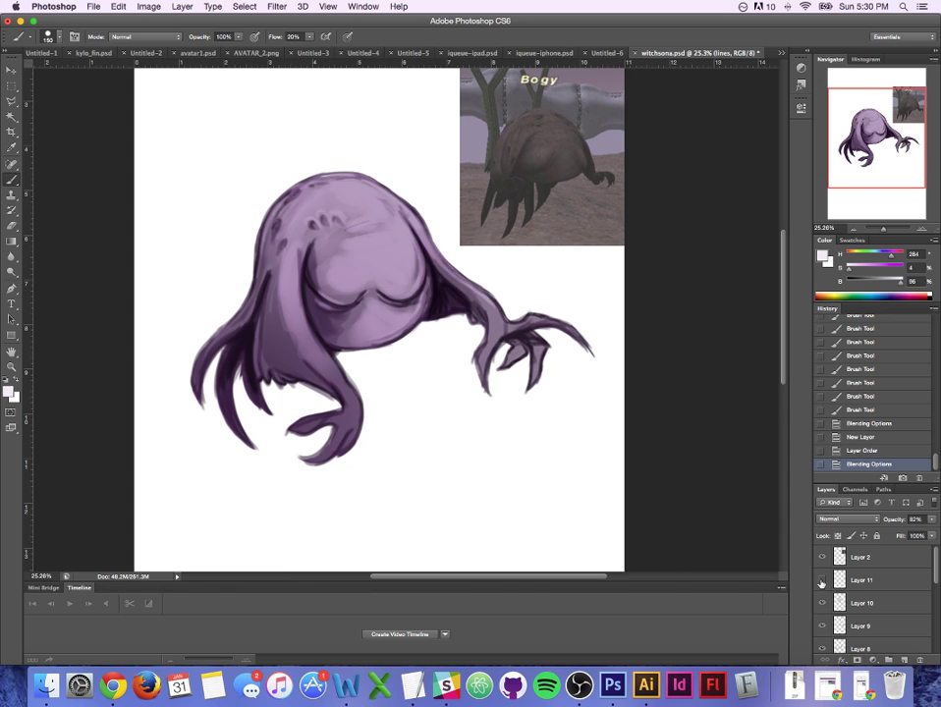
left_click(824, 581)
Step: Select Layer 11, reduce the brush to 100 and paint highlights on the curled front arm above its claw
left_click(896, 582)
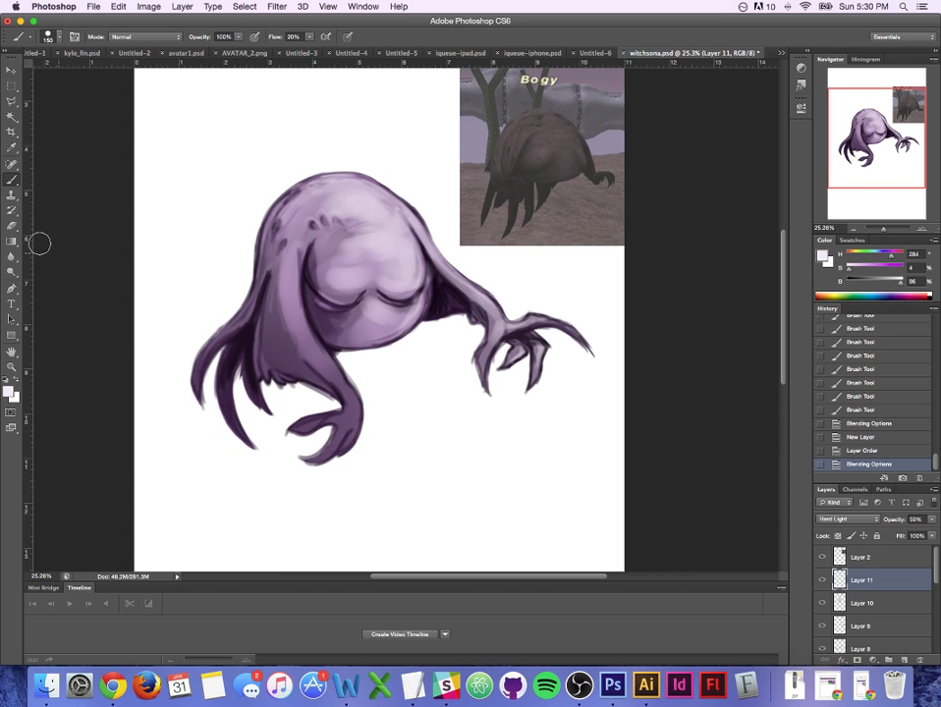
key("bracketleft")
key("bracketleft")
mouse_move(347, 390)
left_mouse_down()
mouse_move(350, 422)
mouse_move(351, 402)
mouse_move(329, 477)
mouse_move(349, 420)
mouse_move(332, 352)
left_mouse_up()
key("super+z")
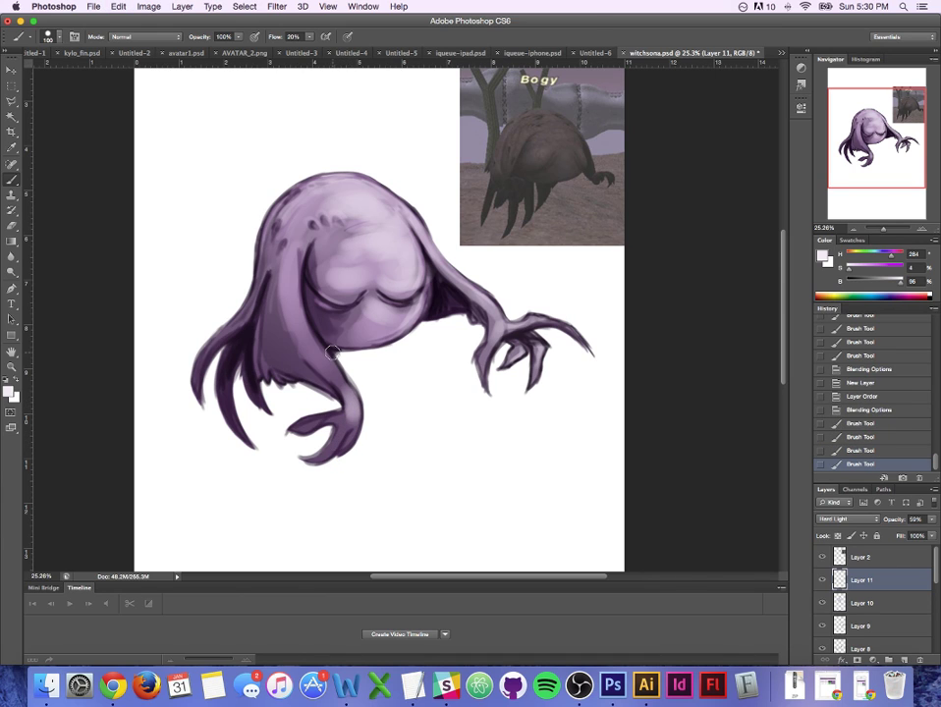
Step: Reduce the brush to 55 and add finer highlights to the front claw, up the front arm and along the far shoulder
key("bracketleft")
key("bracketleft")
key("bracketleft")
key("bracketleft")
key("bracketleft")
key("bracketleft")
mouse_move(334, 447)
left_mouse_down()
mouse_move(348, 432)
mouse_move(360, 383)
left_mouse_up()
left_click_drag(309, 426, 352, 391)
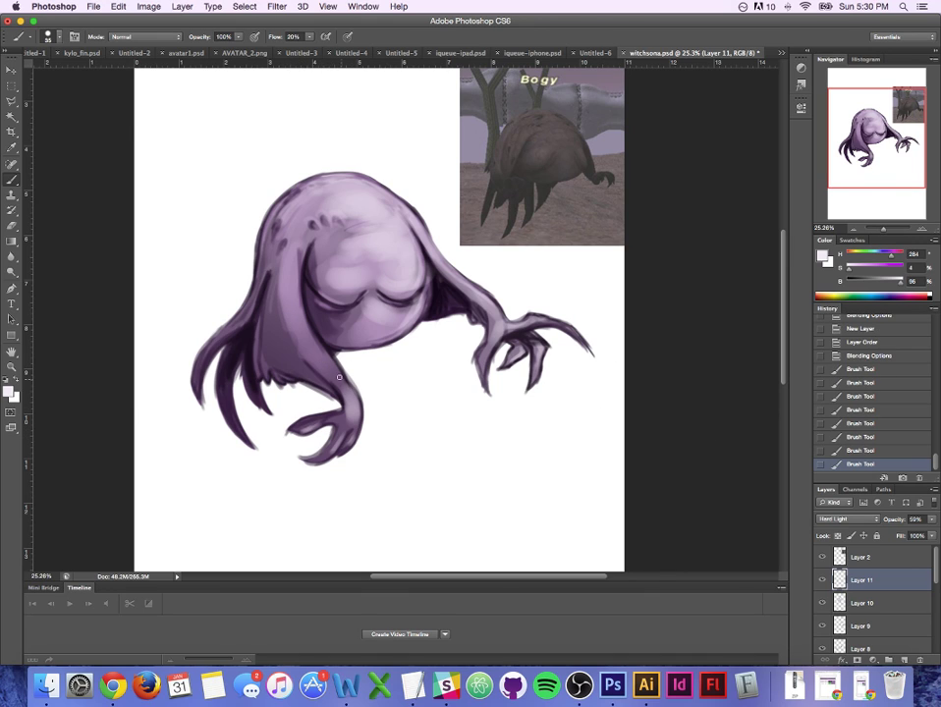
mouse_move(339, 378)
left_mouse_down()
mouse_move(294, 269)
mouse_move(304, 324)
mouse_move(301, 256)
left_mouse_up()
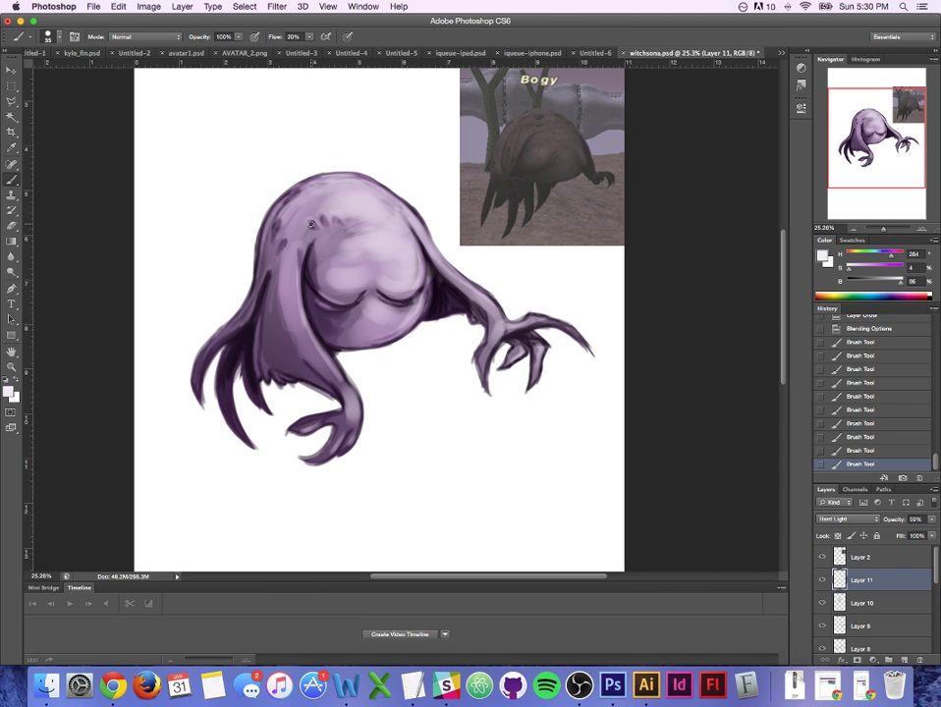
left_click_drag(419, 223, 436, 252)
Step: Add another new layer above Layer 11 and set its blend mode to Hard Light
key("super+shift+alt+n")
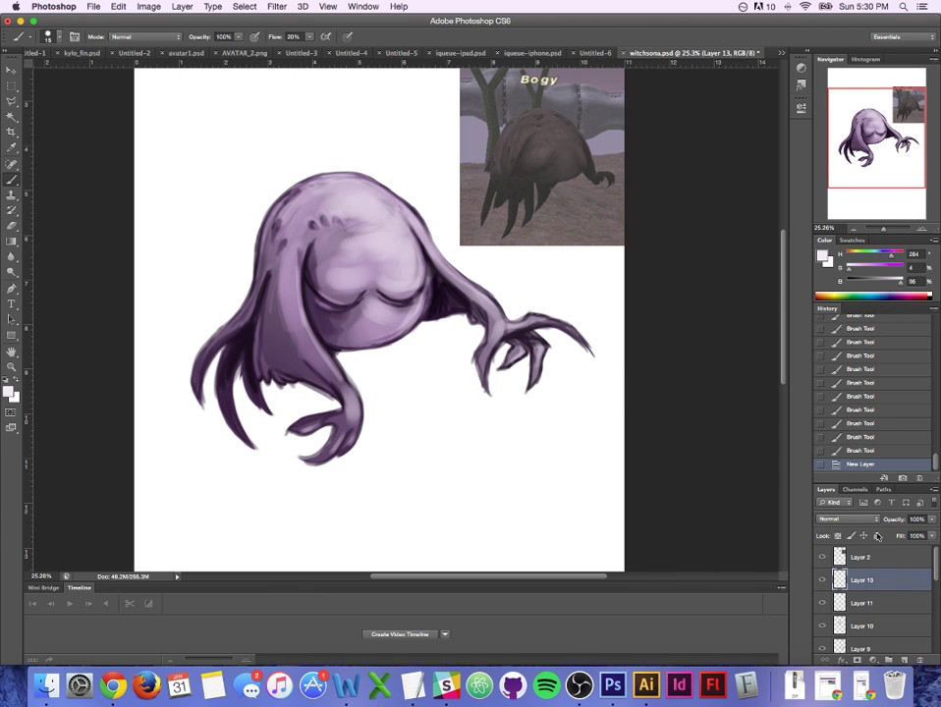
left_click(850, 518)
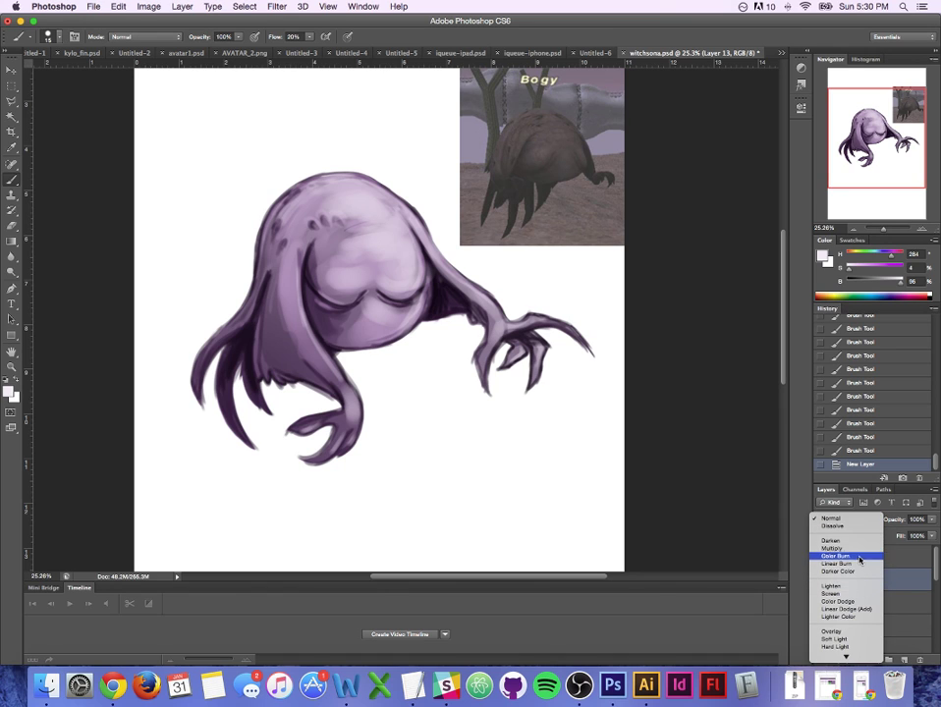
left_click(836, 607)
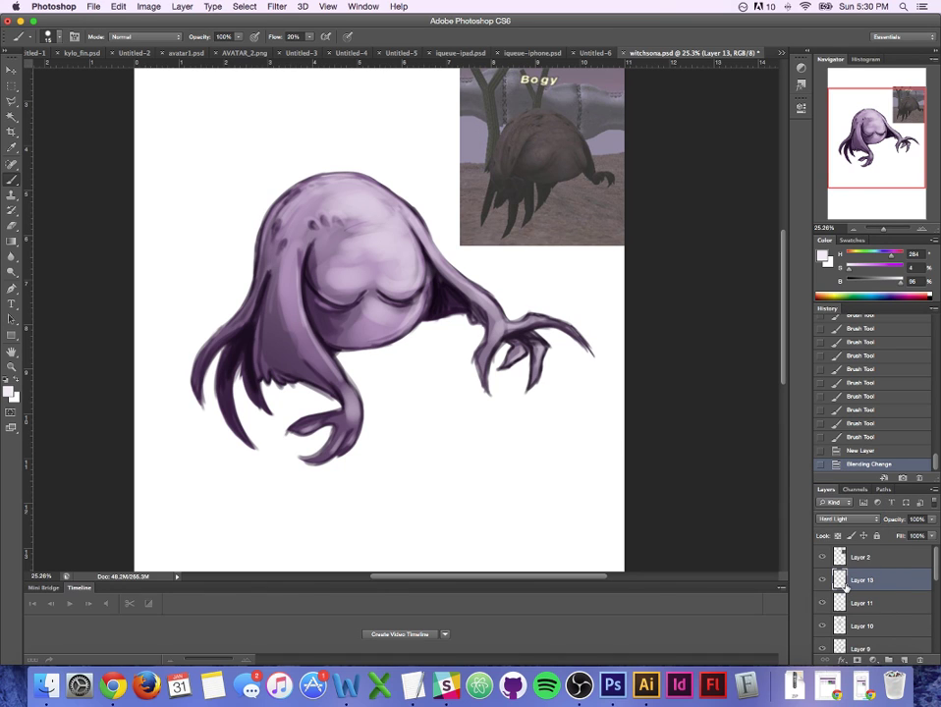
Step: Set the foreground color to the pale lilac #fcf5fe for the Brush tool
left_click(10, 393)
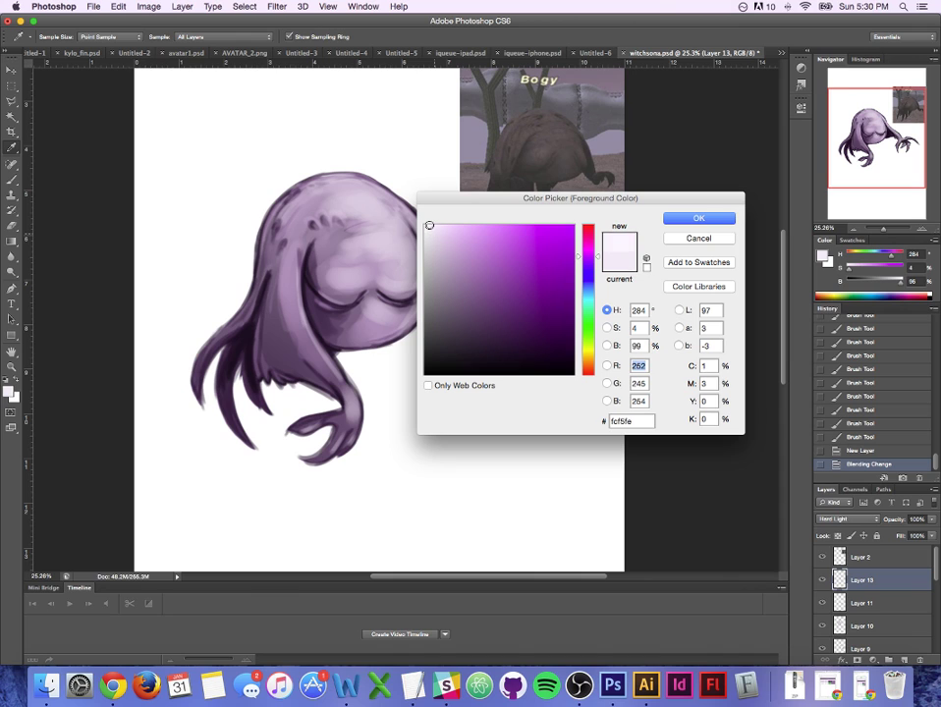
left_click(699, 218)
key("b")
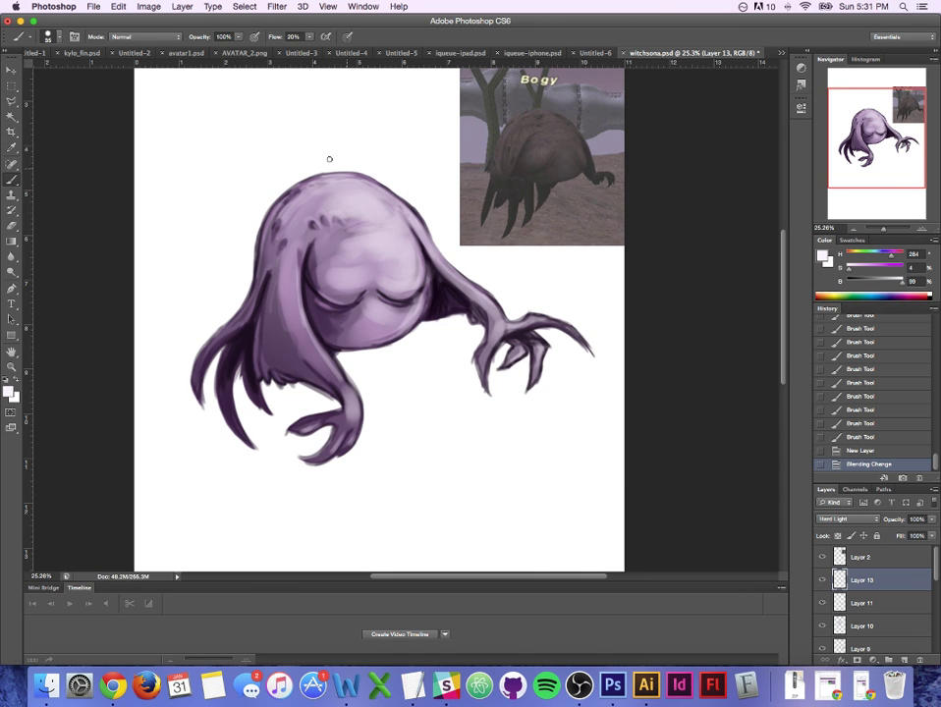
left_click(51, 37)
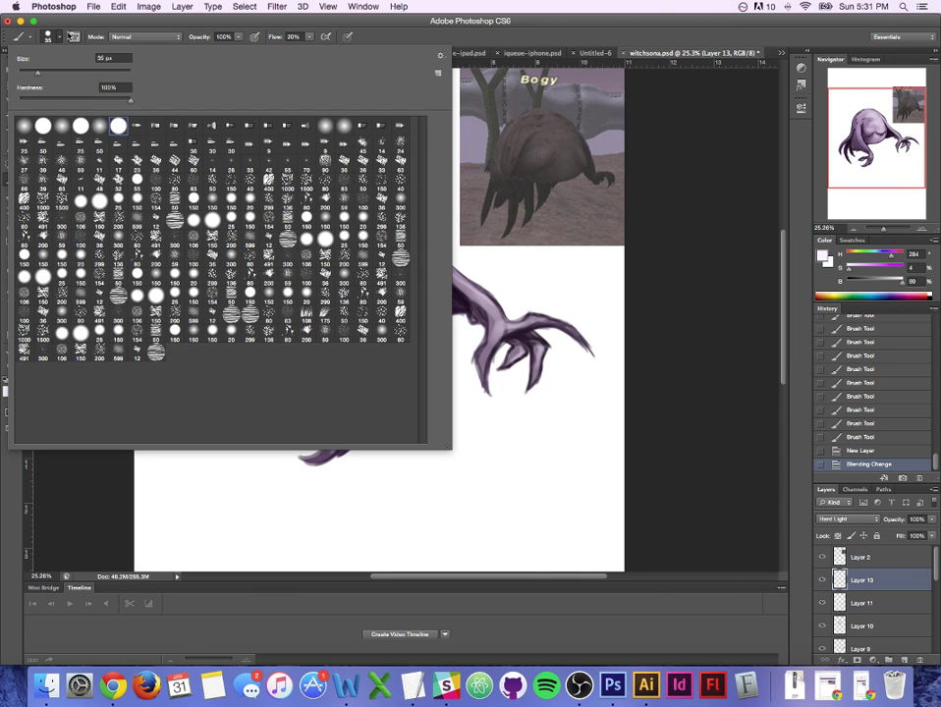
left_click(61, 37)
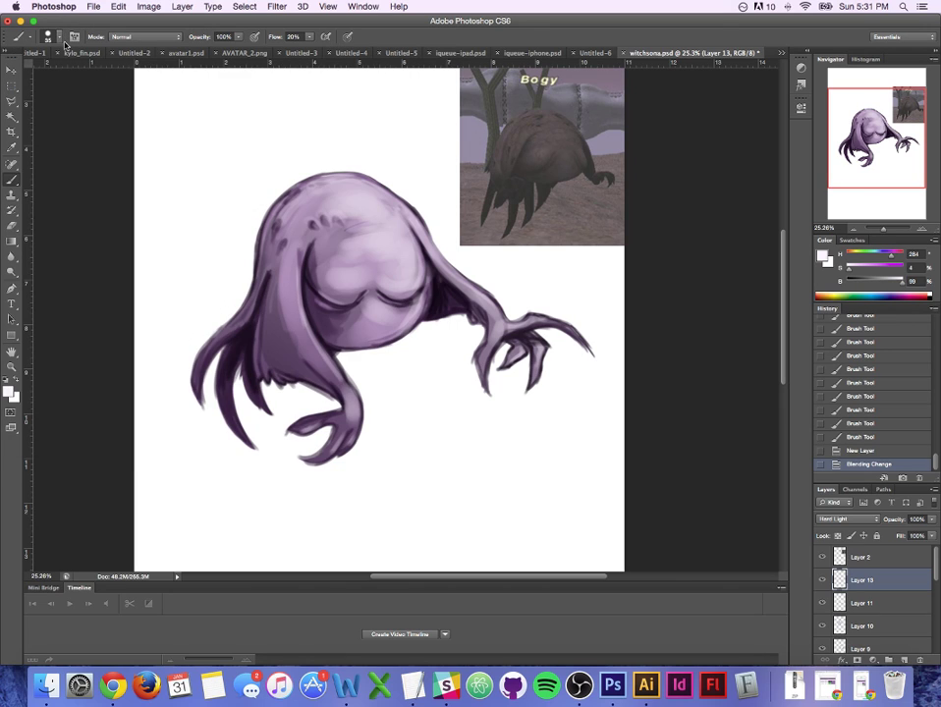
Step: Reduce the brush to 20 and paint thin highlights on Layer 13 along the far shoulder, down the far arm and onto its hand
mouse_move(379, 187)
left_mouse_down()
mouse_move(418, 222)
mouse_move(400, 201)
mouse_move(430, 240)
mouse_move(407, 197)
mouse_move(389, 196)
mouse_move(452, 267)
mouse_move(416, 226)
left_mouse_up()
key("alt+super+z")
key("alt+super+z")
key("ctrl+z")
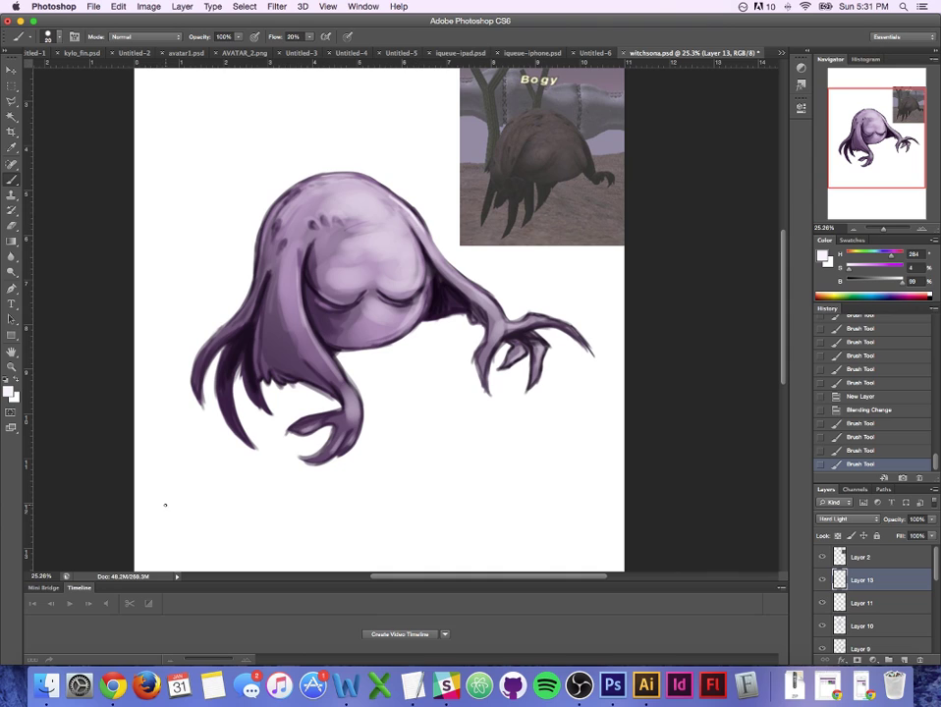
mouse_move(388, 195)
left_mouse_down()
mouse_move(409, 218)
mouse_move(405, 266)
left_mouse_up()
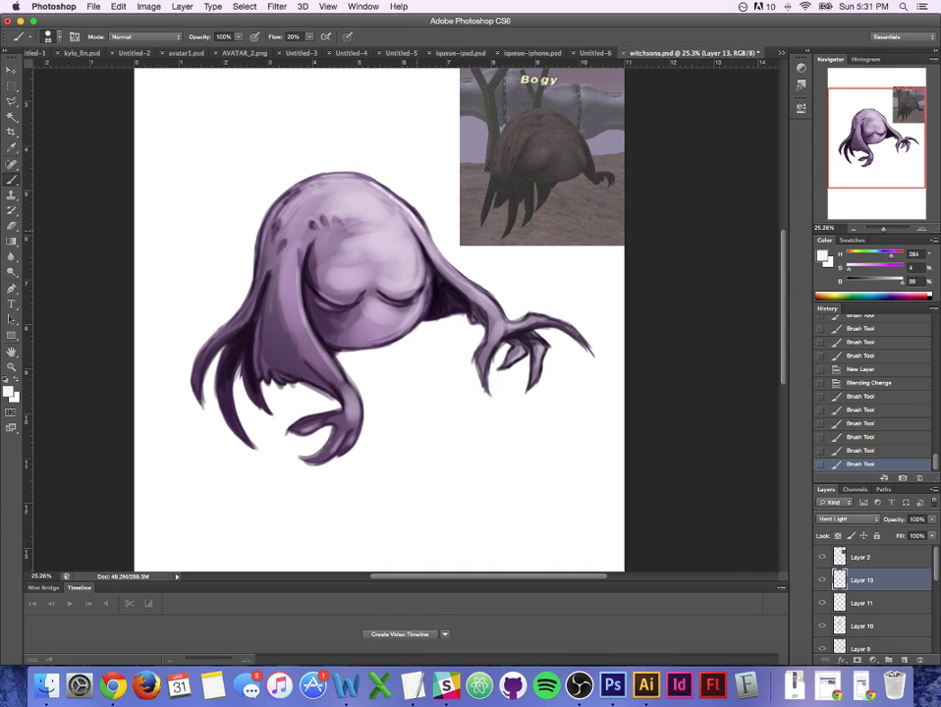
mouse_move(429, 237)
left_mouse_down()
mouse_move(501, 306)
mouse_move(559, 325)
left_mouse_up()
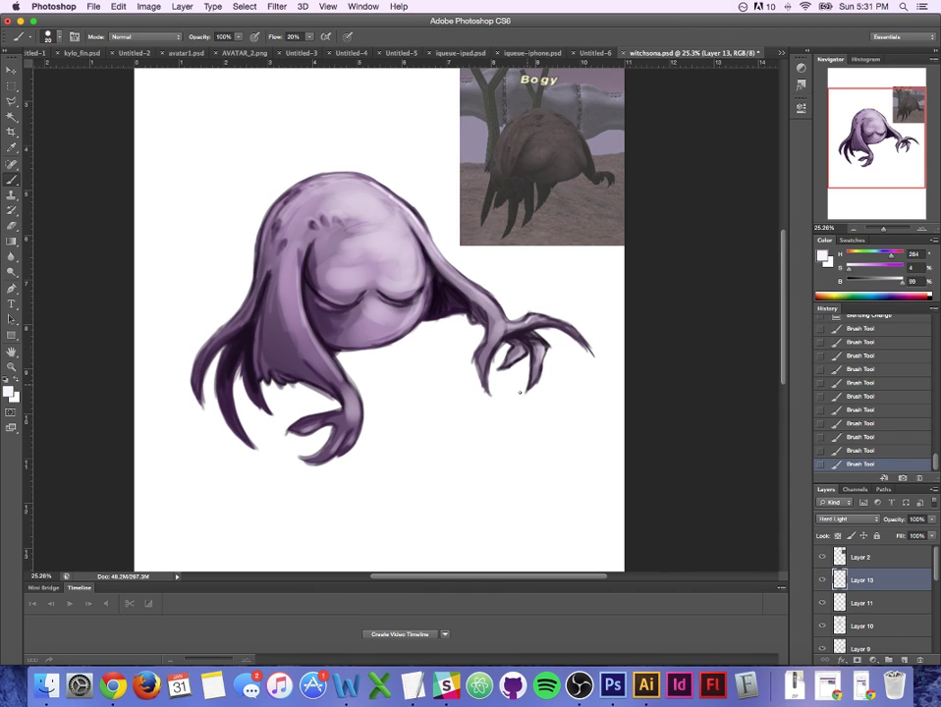
Step: Add fine highlights to the fingers of the far hand, undoing unwanted strokes
key("super+alt+z")
key("super+alt+z")
key("shift+super+z")
key("shift+super+z")
left_click_drag(524, 351, 478, 391)
key("super+z")
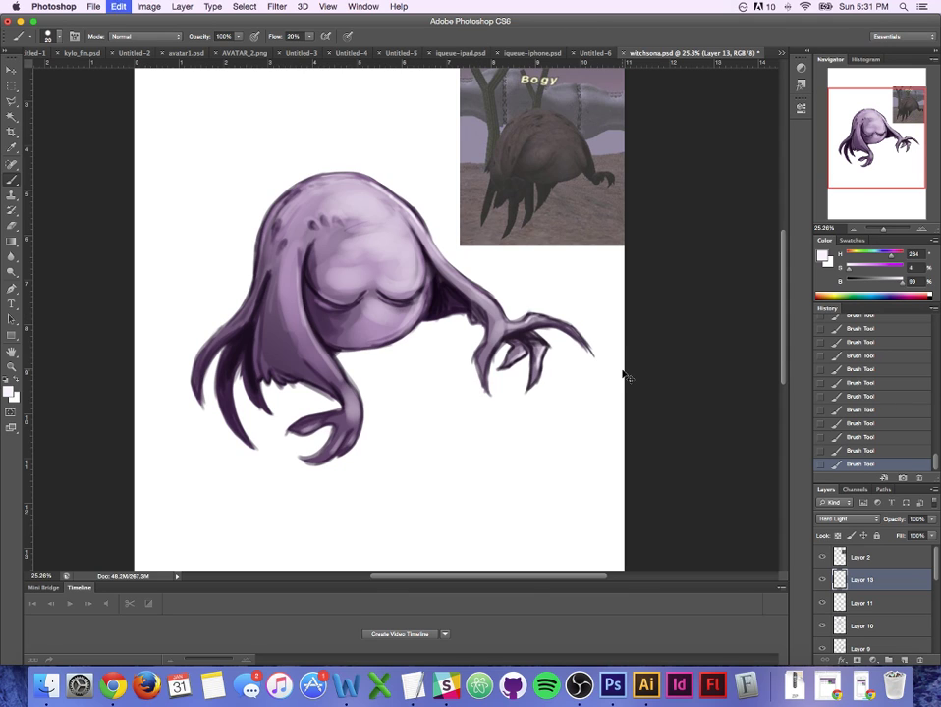
key("super+z")
key("super+z")
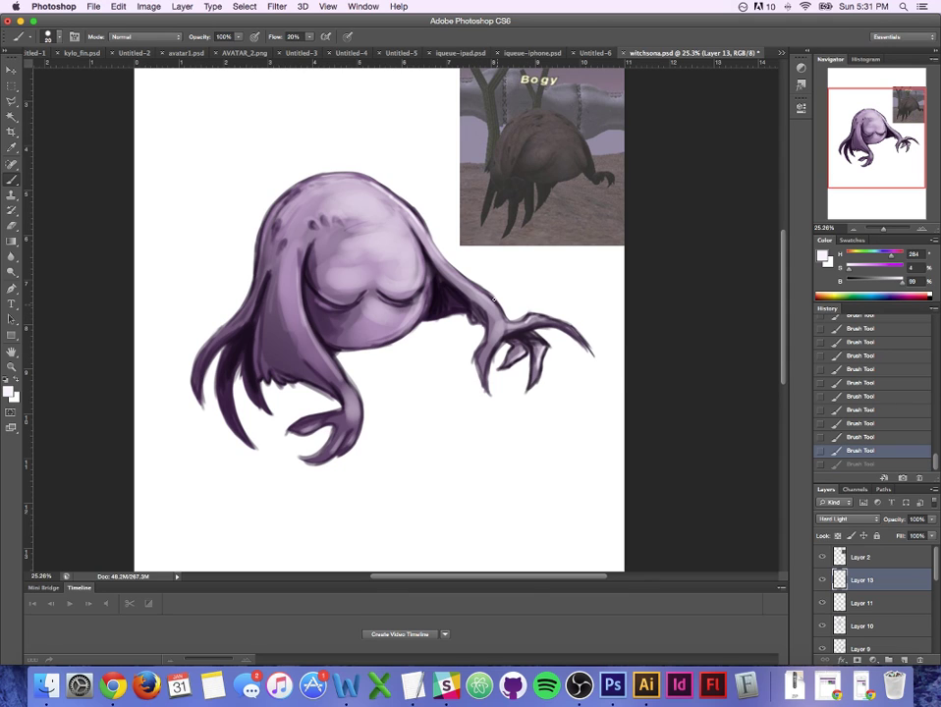
Step: Refine the highlights on the far forearm and hand with brush sizes 15 and 25, comparing the strokes through undo and redo
key("super+z")
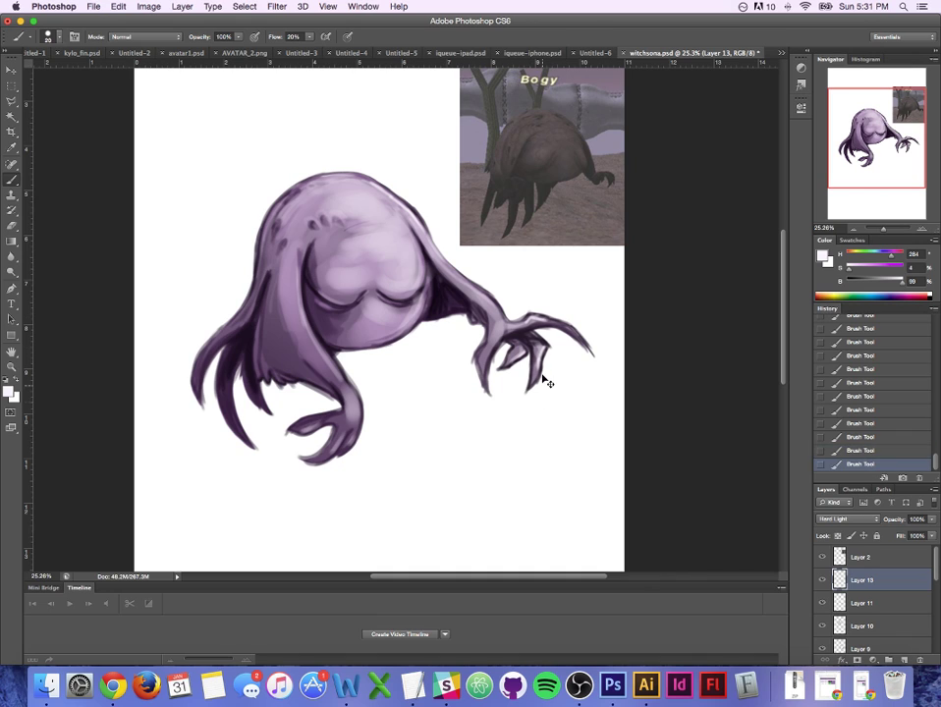
key("super+z")
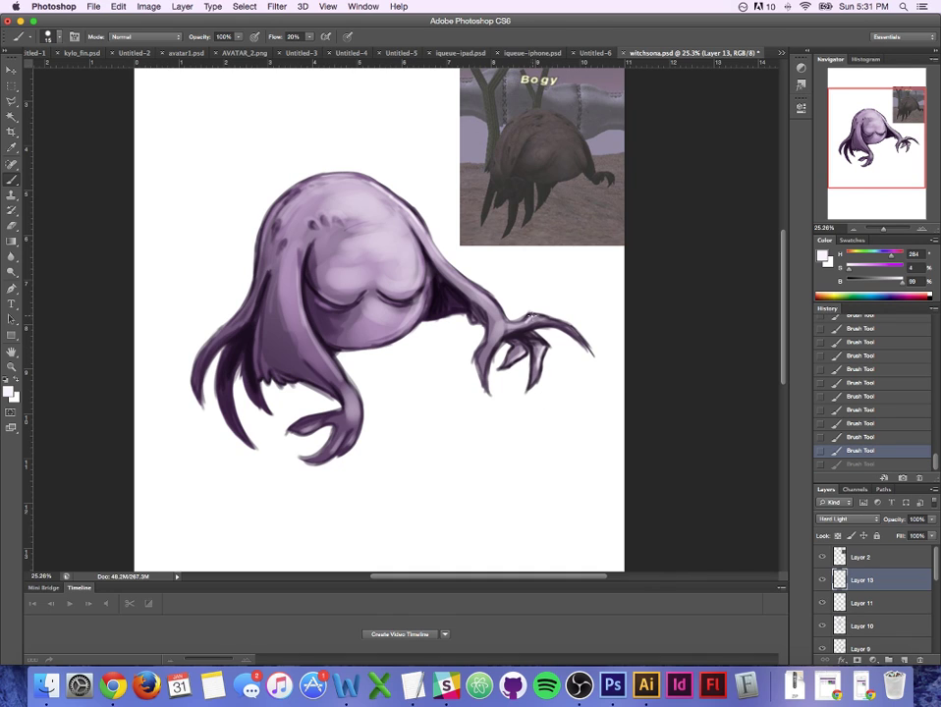
key("super+z")
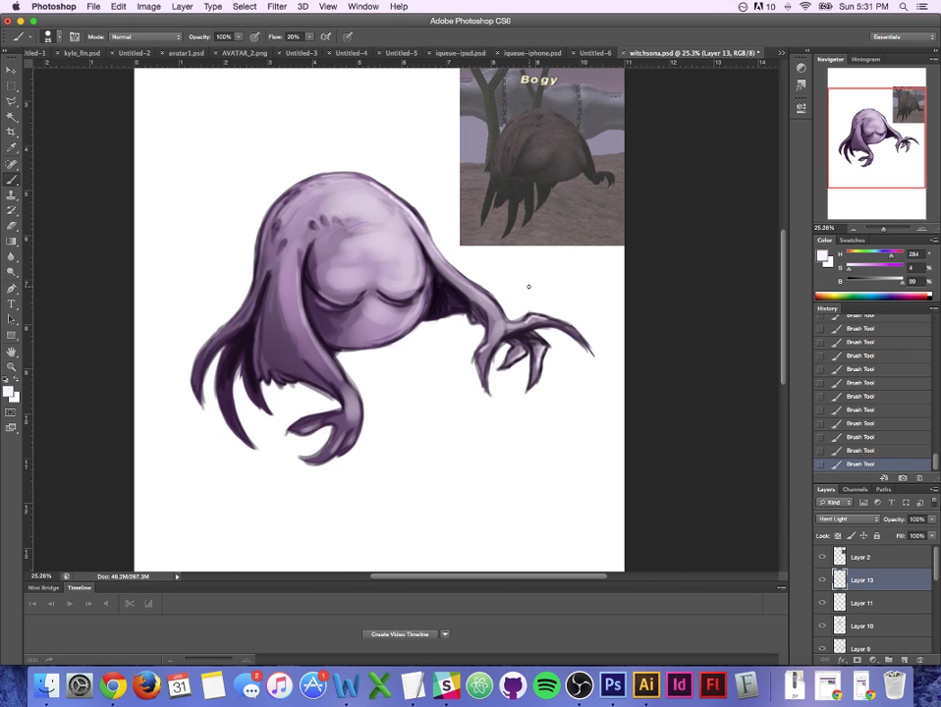
key("super+z")
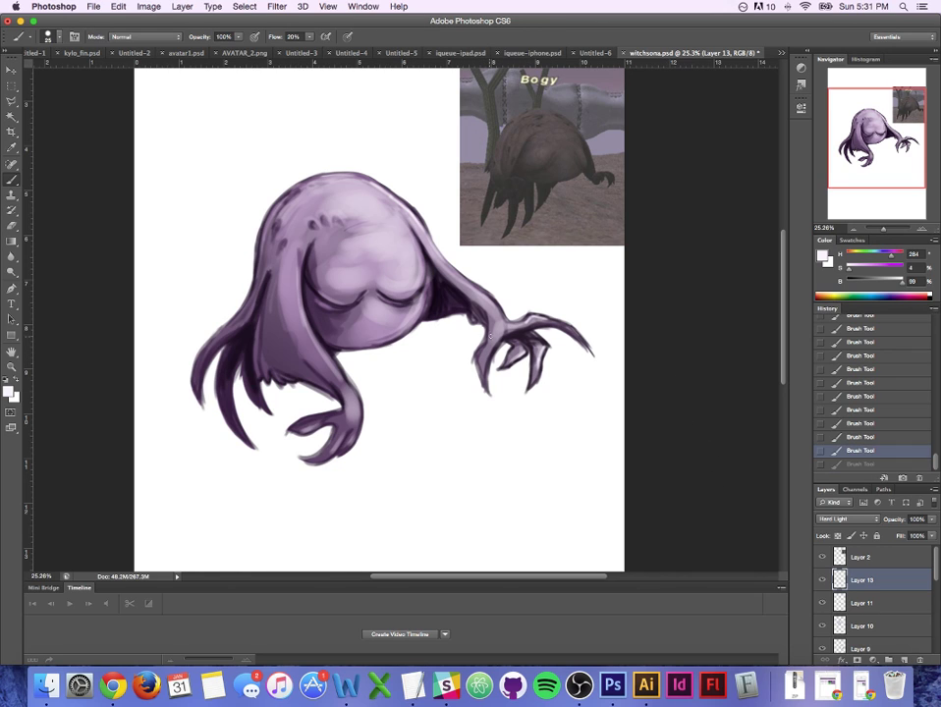
key("super+z")
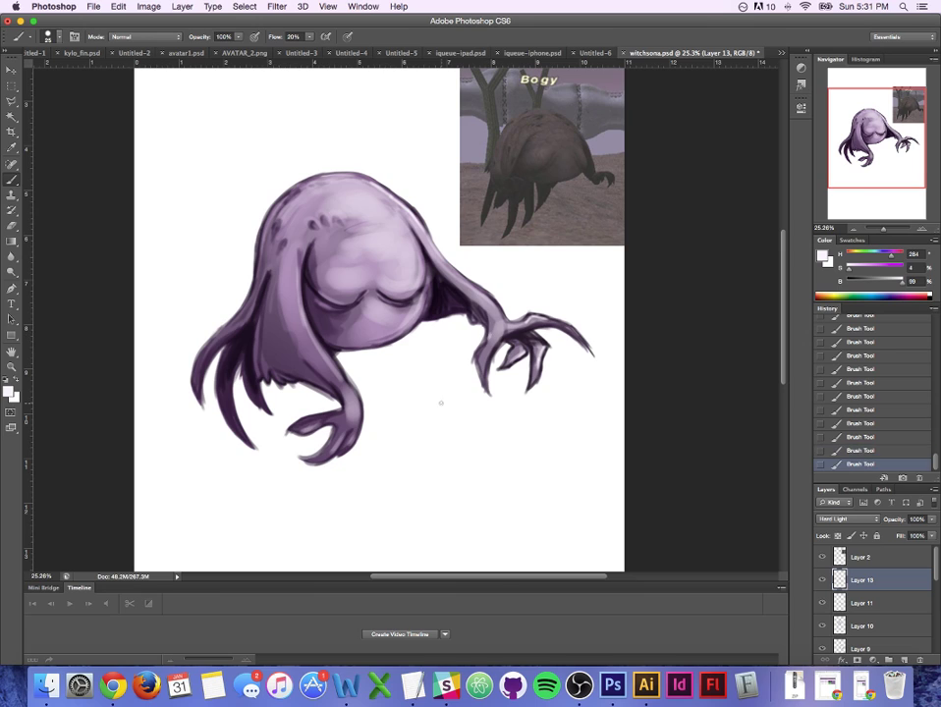
key("super+z")
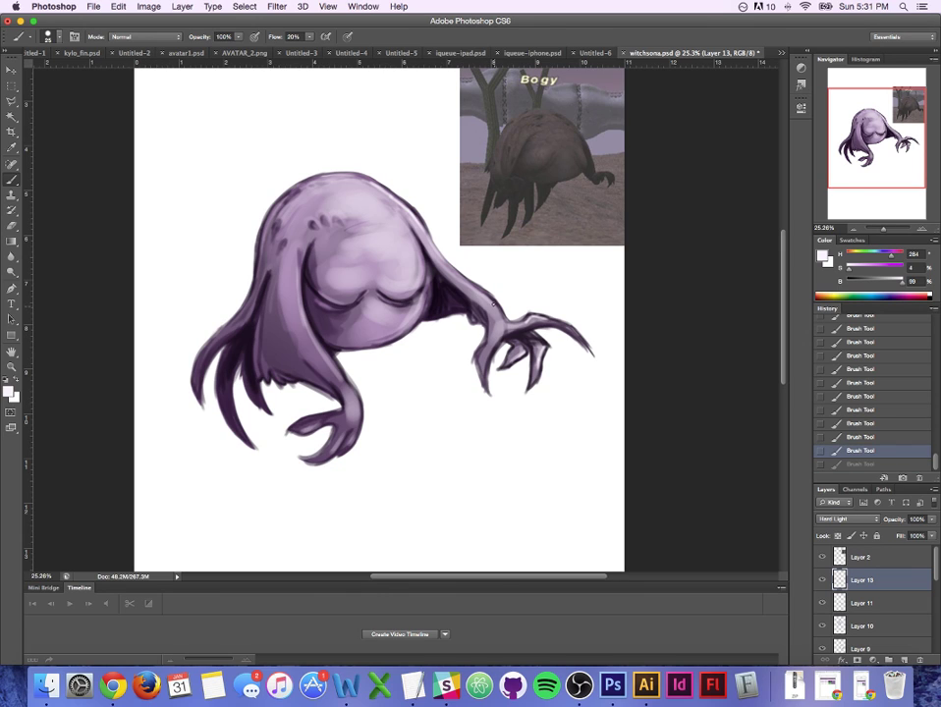
key("super+z")
key("super+z")
key("super+z")
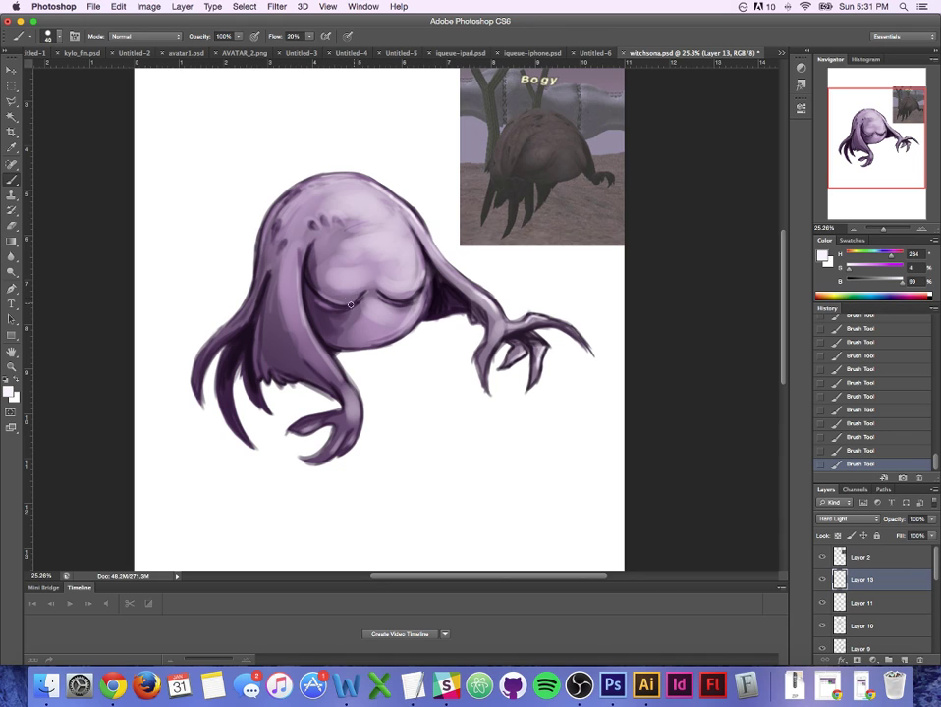
Step: Enlarge the brush to 125 and paint soft highlights on the two rounded chest bulges
left_click(347, 278)
key("bracketright")
key("super+z")
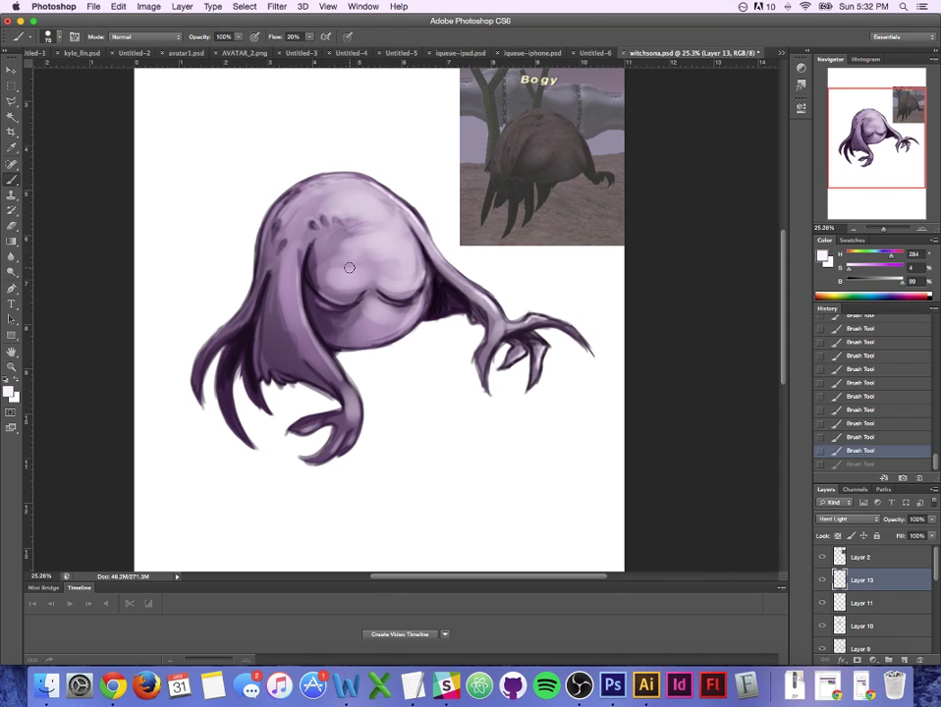
key("bracketright")
key("bracketright")
key("bracketright")
key("bracketright")
left_click(340, 275)
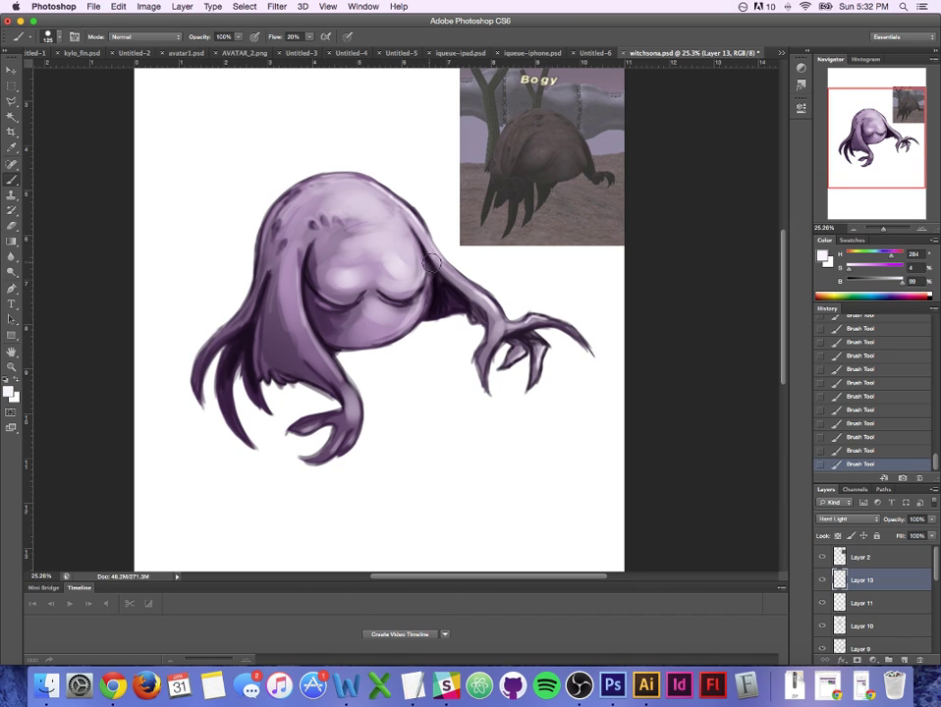
key("super+z")
key("super+z")
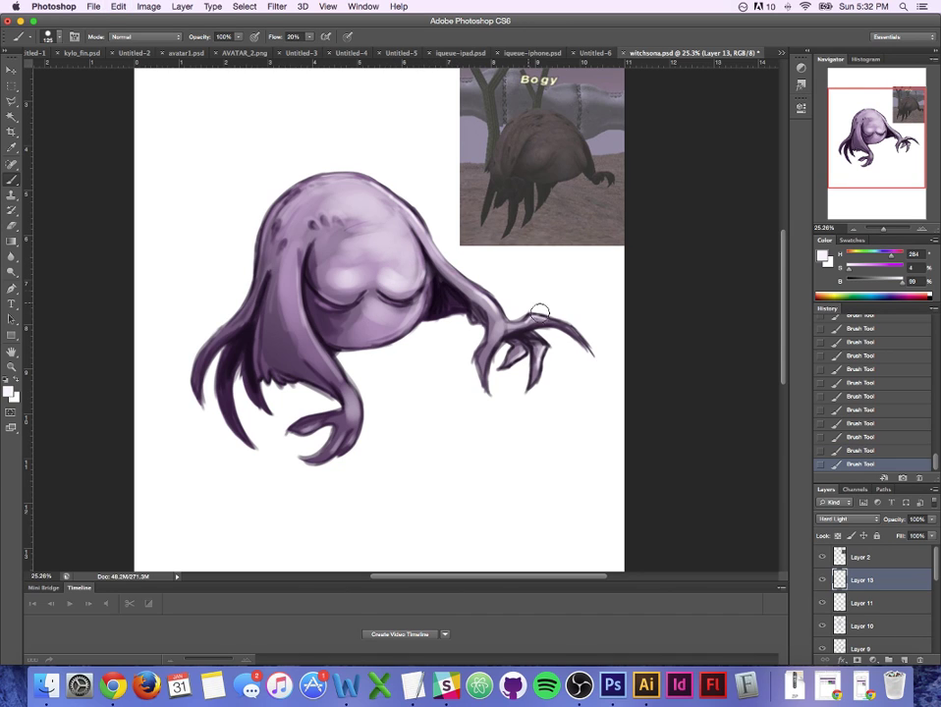
Step: Save witchsona.psd and look over the whole drawing
left_click(12, 365)
left_click_drag(372, 323, 306, 334)
left_click(306, 335, "alt")
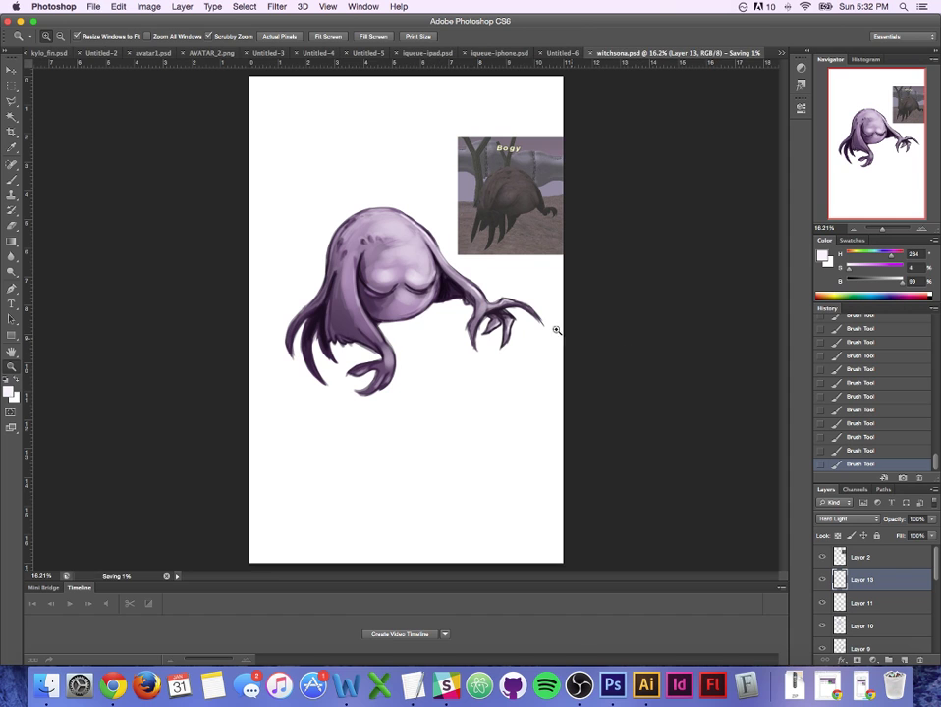
left_click(481, 263)
left_click_drag(481, 262, 459, 272)
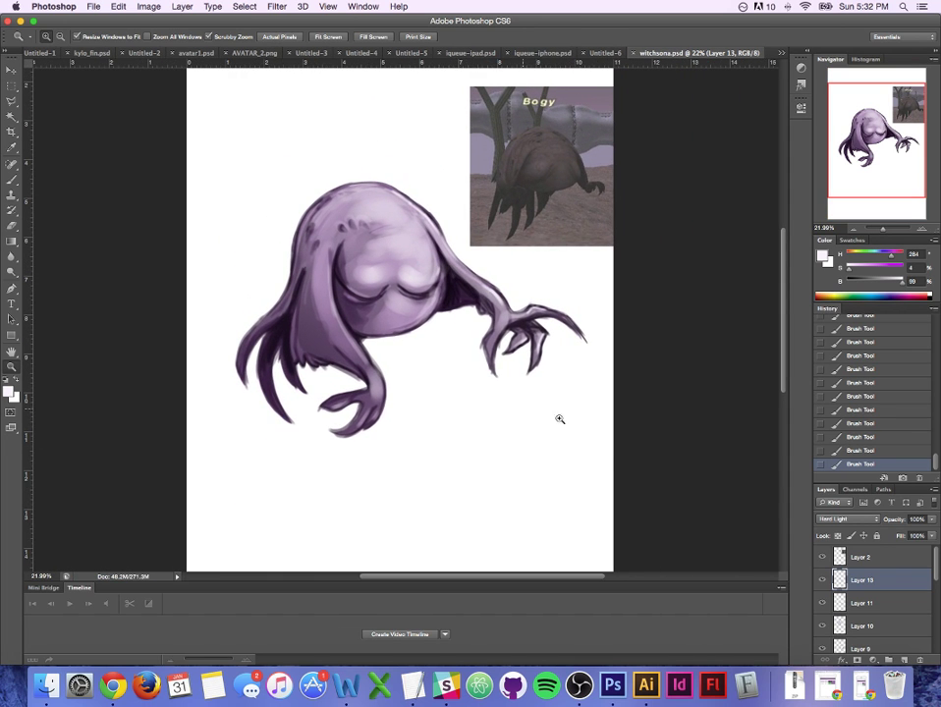
Step: Reduce the lines layer's opacity to 71% and save the file
left_click_drag(935, 580, 927, 607)
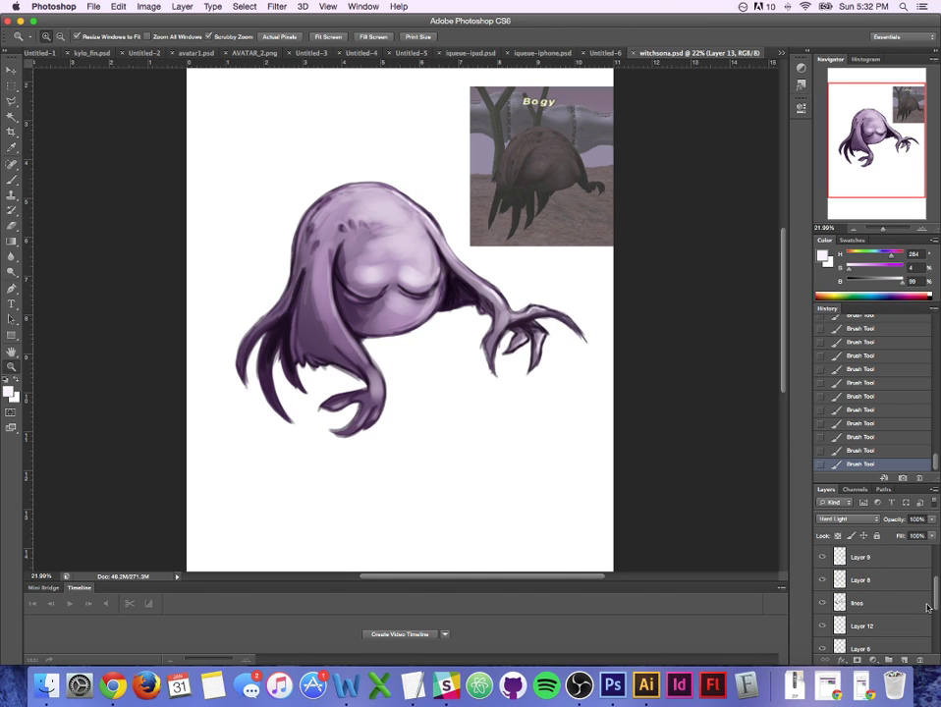
left_click(823, 602)
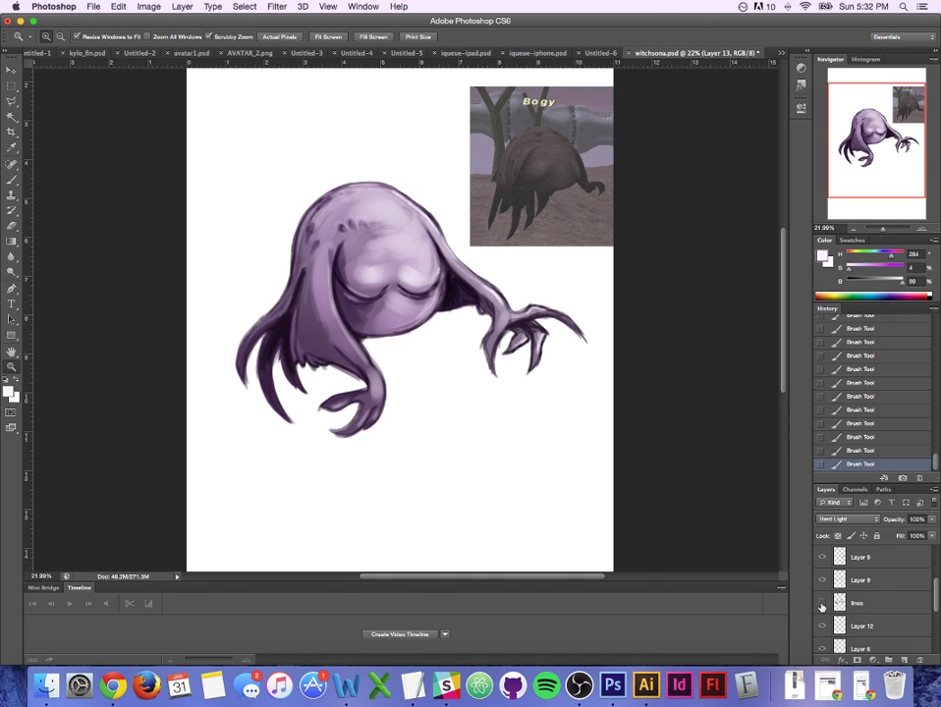
left_click(822, 605)
left_click(823, 604)
double_click(885, 604)
left_click_drag(782, 341, 775, 342)
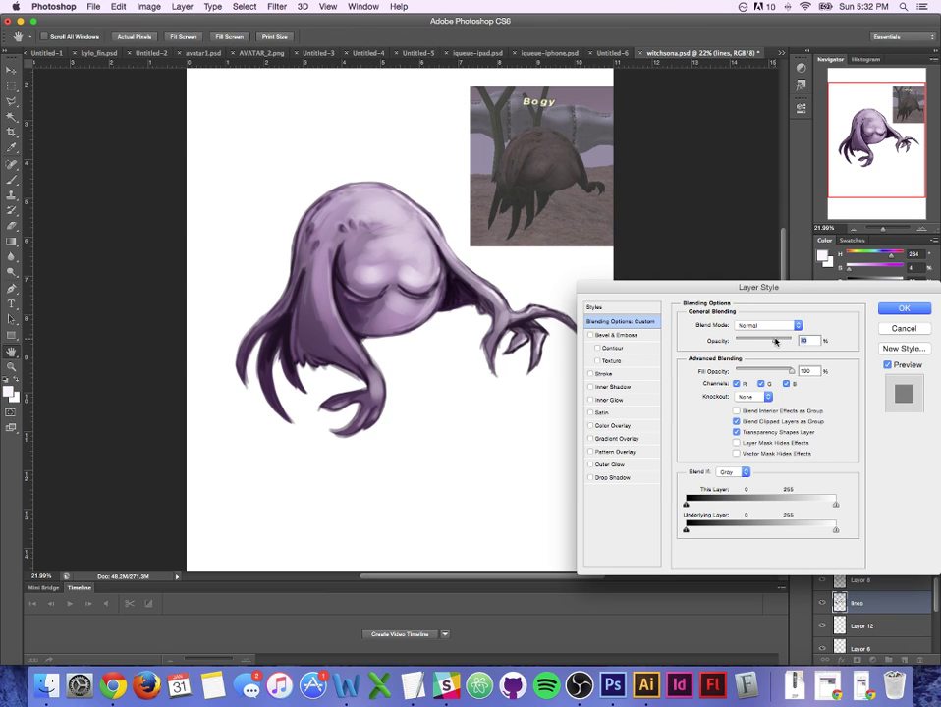
left_click(882, 308)
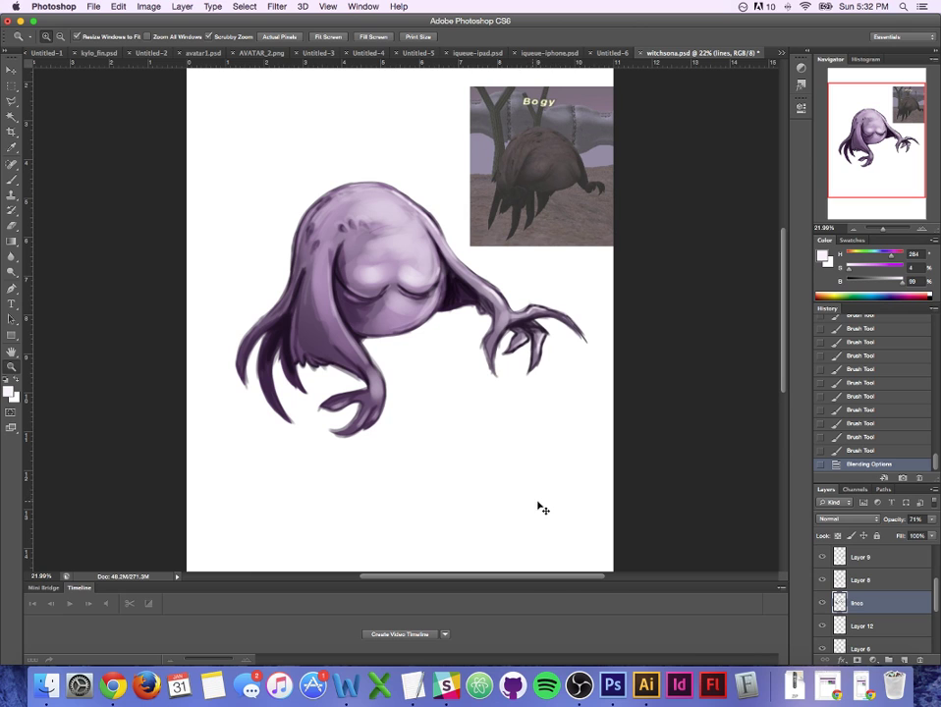
key("super+s")
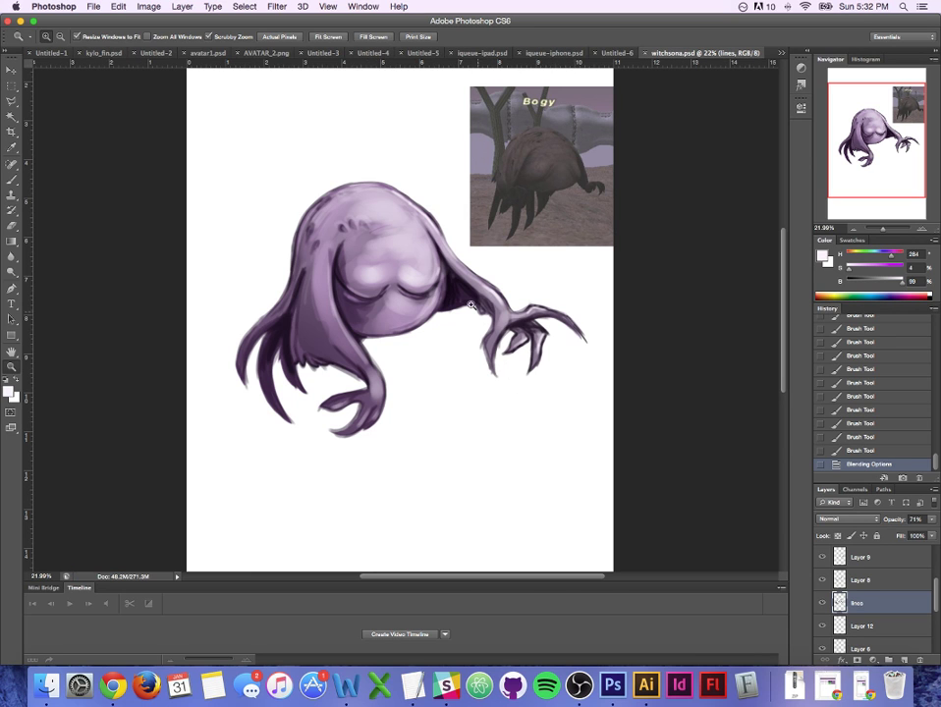
Step: Add a new layer and move it to the top of the layer stack
left_click_drag(447, 247, 473, 230)
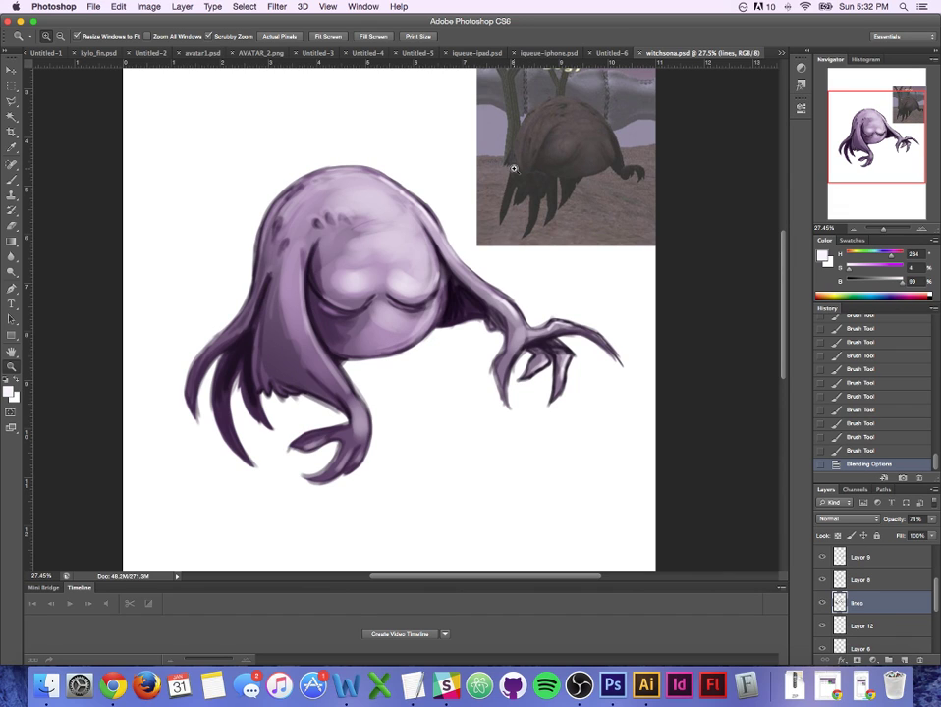
left_click(905, 660)
left_click_drag(887, 603, 870, 552)
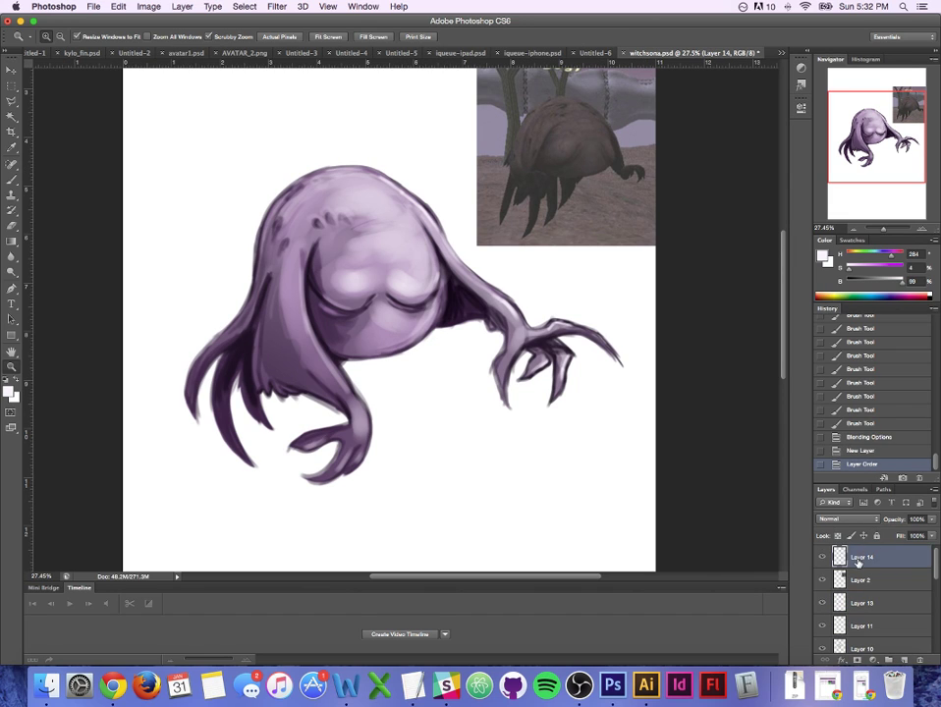
Step: Sample the dark body color from the Bogy reference and shift it to a grayish purple with hue 289, saturation 14 and brightness 37
left_click(11, 147)
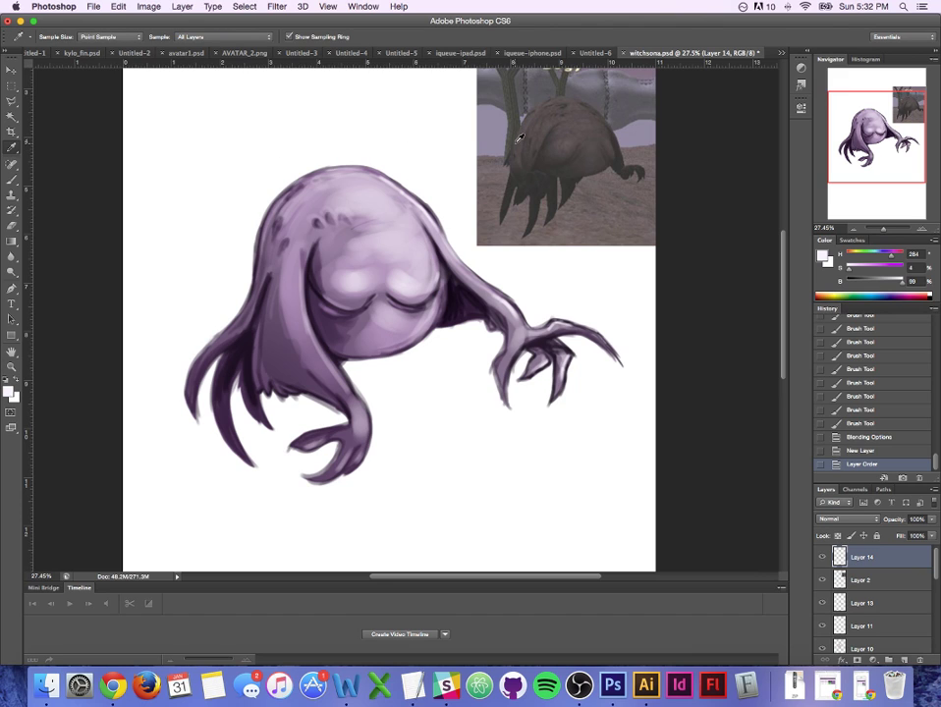
left_click(11, 180)
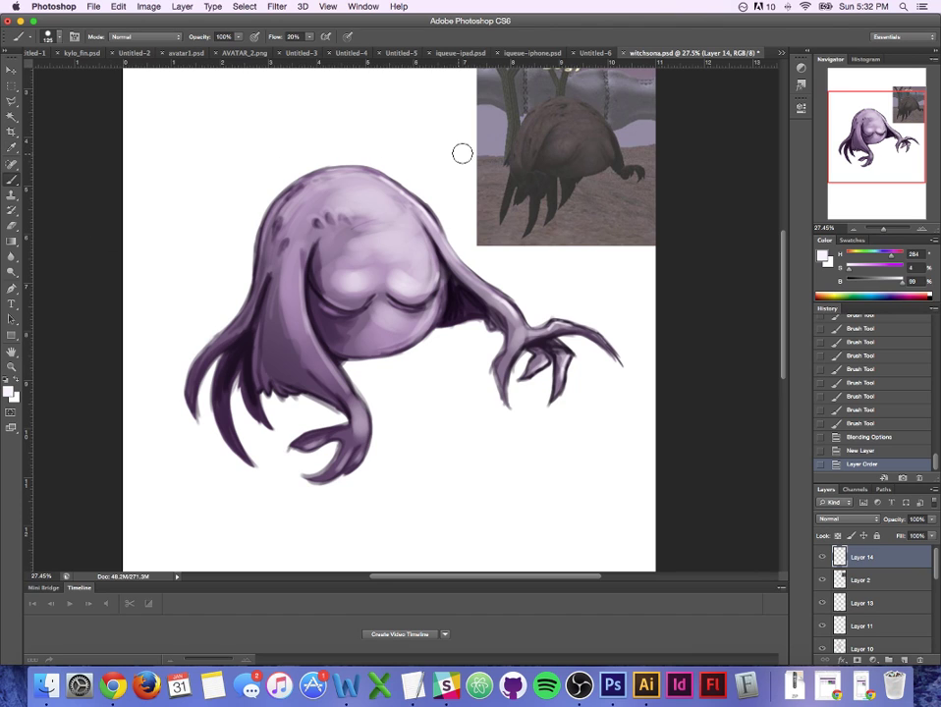
left_click(552, 133, "alt")
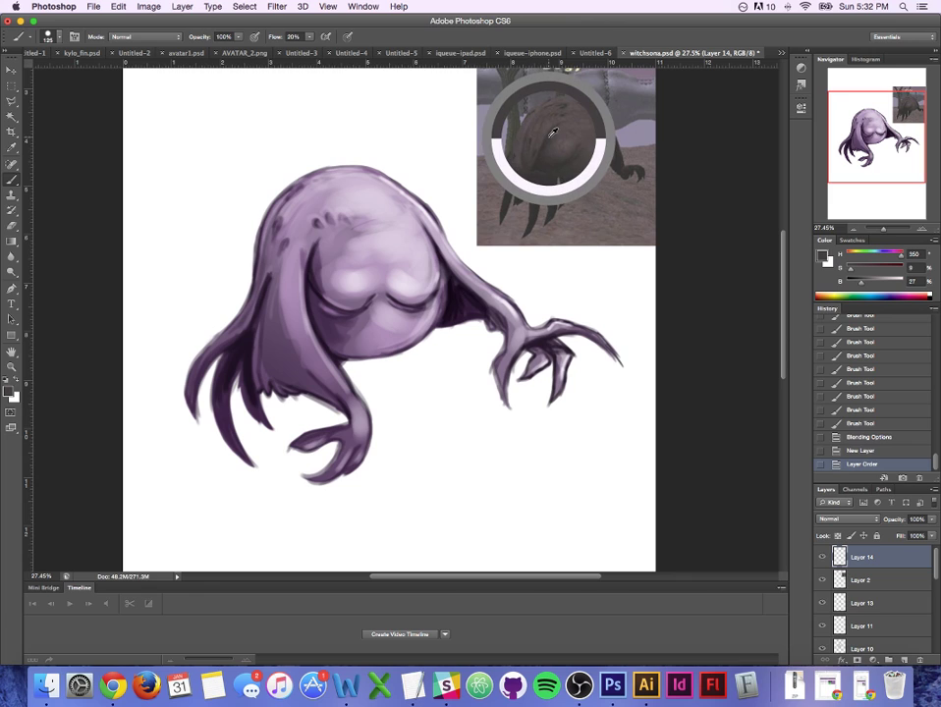
left_click(11, 389)
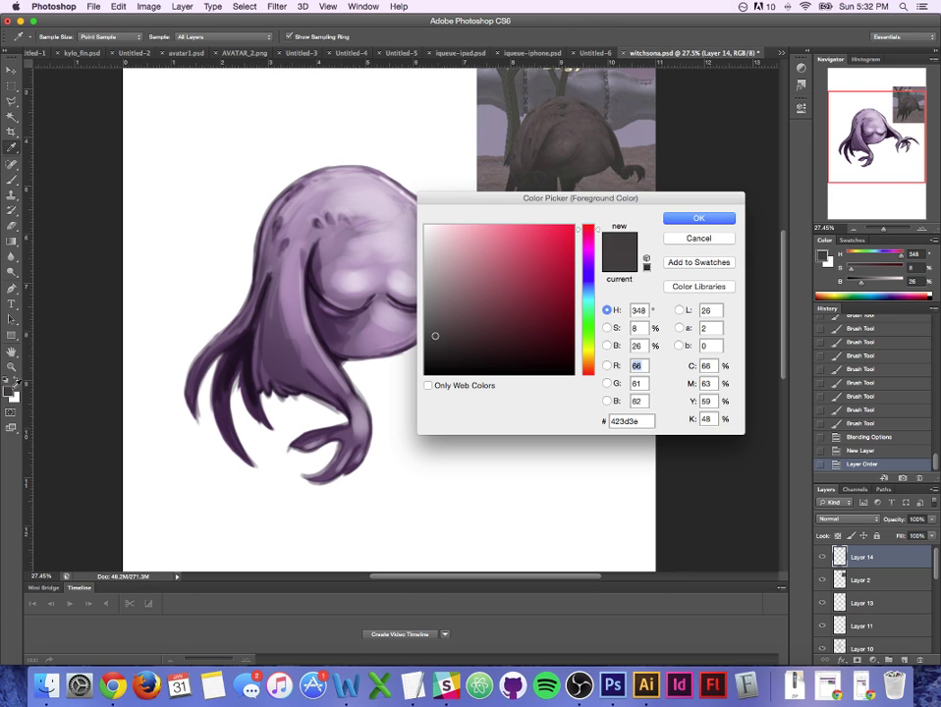
left_click_drag(586, 234, 583, 260)
left_click_drag(441, 330, 445, 320)
left_click(699, 218)
key("b")
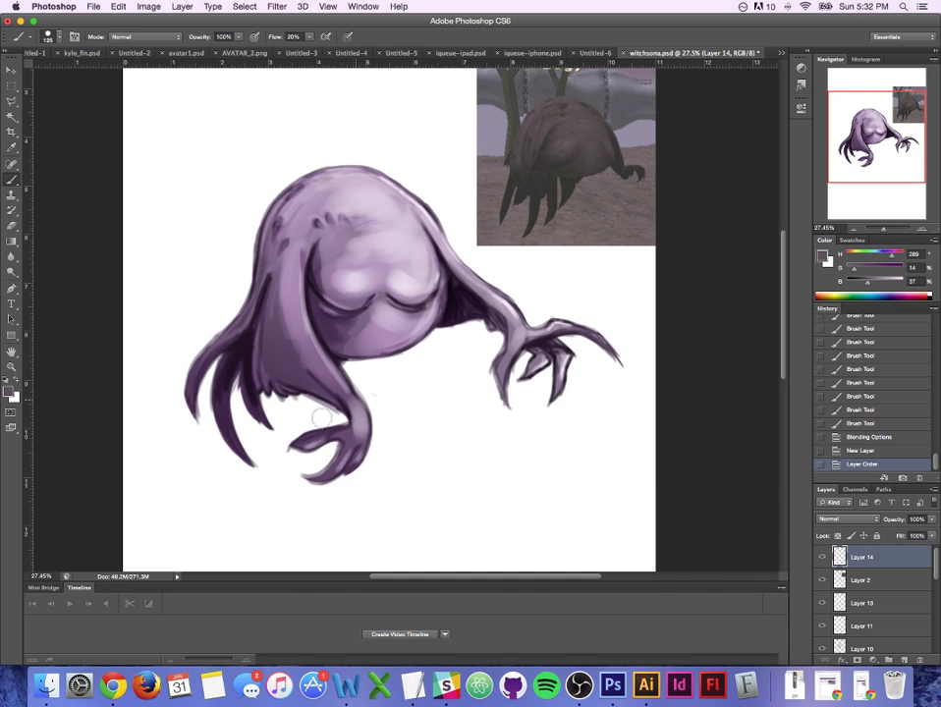
Step: Activate the Polygonal Lasso and add another new layer above Layer 14
left_click(15, 103)
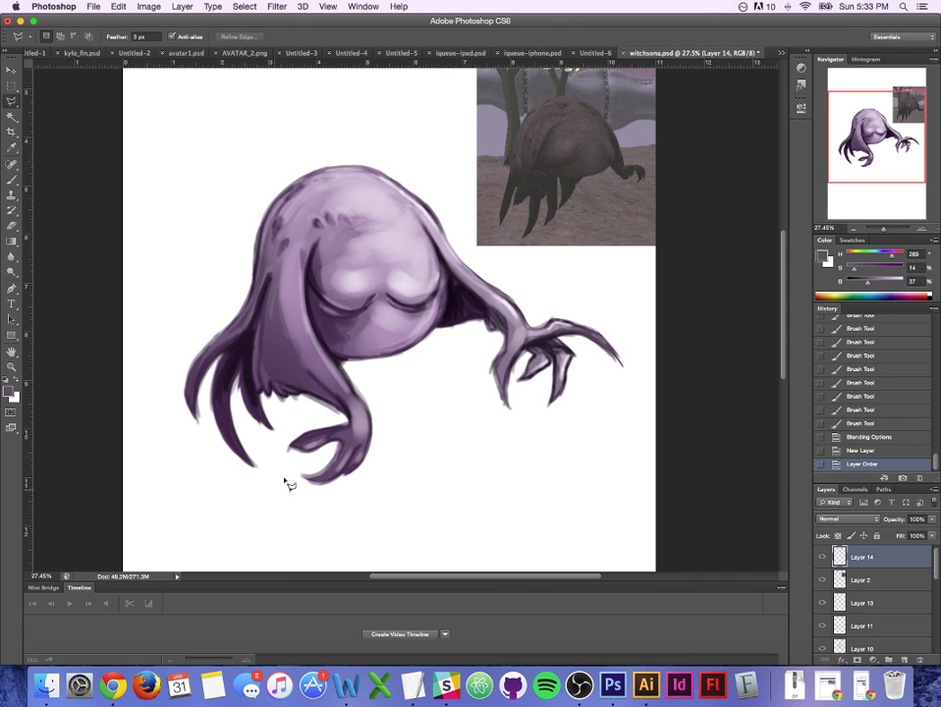
double_click(315, 332)
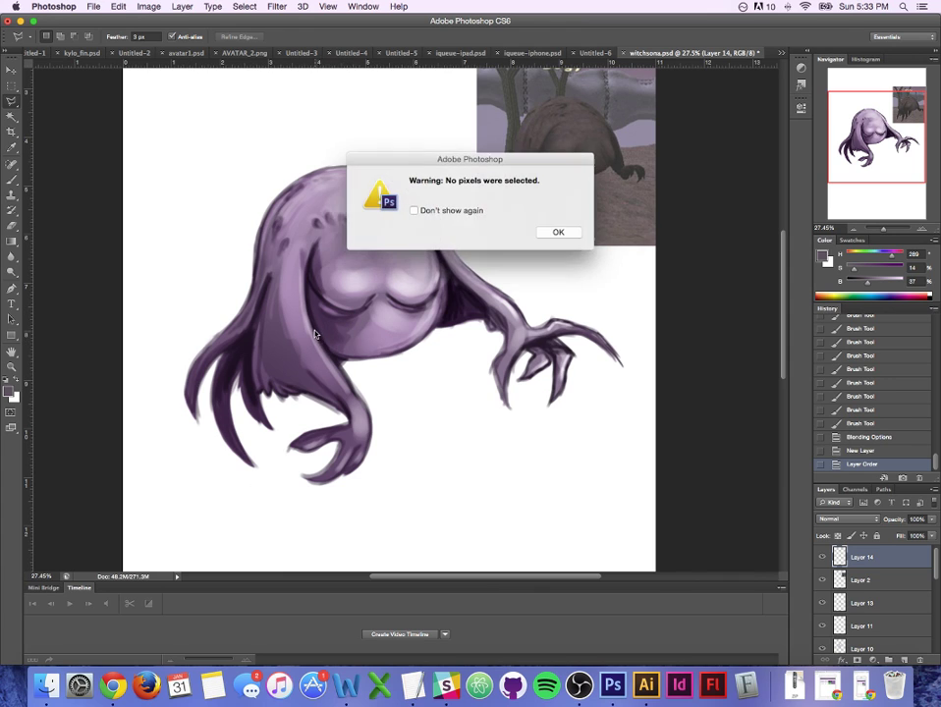
left_click(558, 233)
left_click(902, 659)
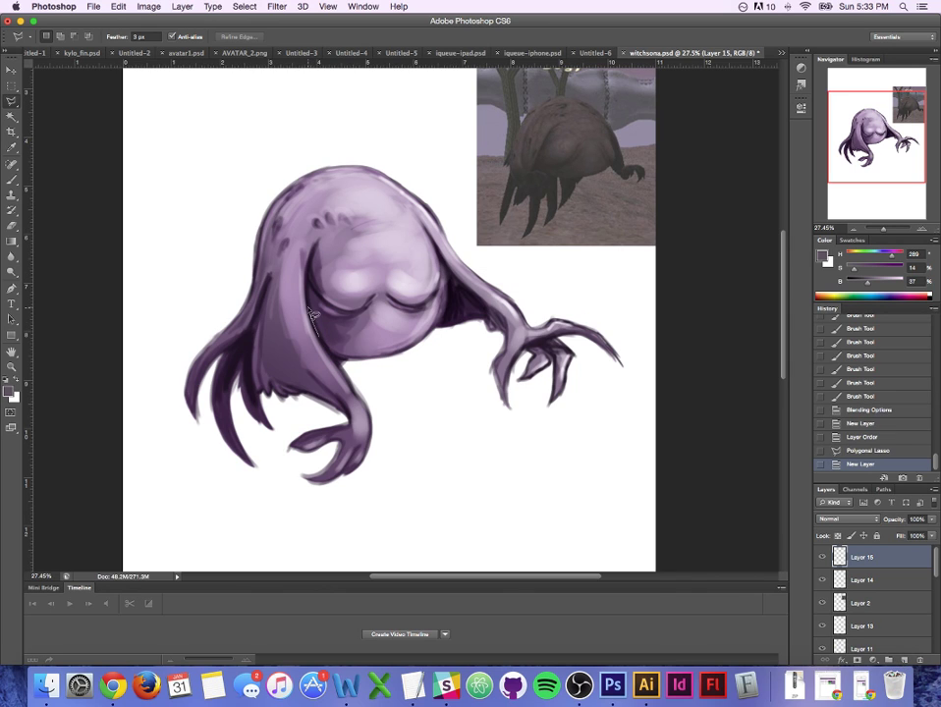
Step: Outline a jagged shadow selection on the creature's body along the inner edge of its near arm and under the breast
left_click_drag(309, 312, 321, 250)
left_click_drag(371, 311, 326, 306)
left_click(346, 317)
left_click(337, 324)
left_click(351, 340)
left_click(344, 346)
left_click(352, 357)
left_click_drag(354, 367, 330, 350)
double_click(330, 350)
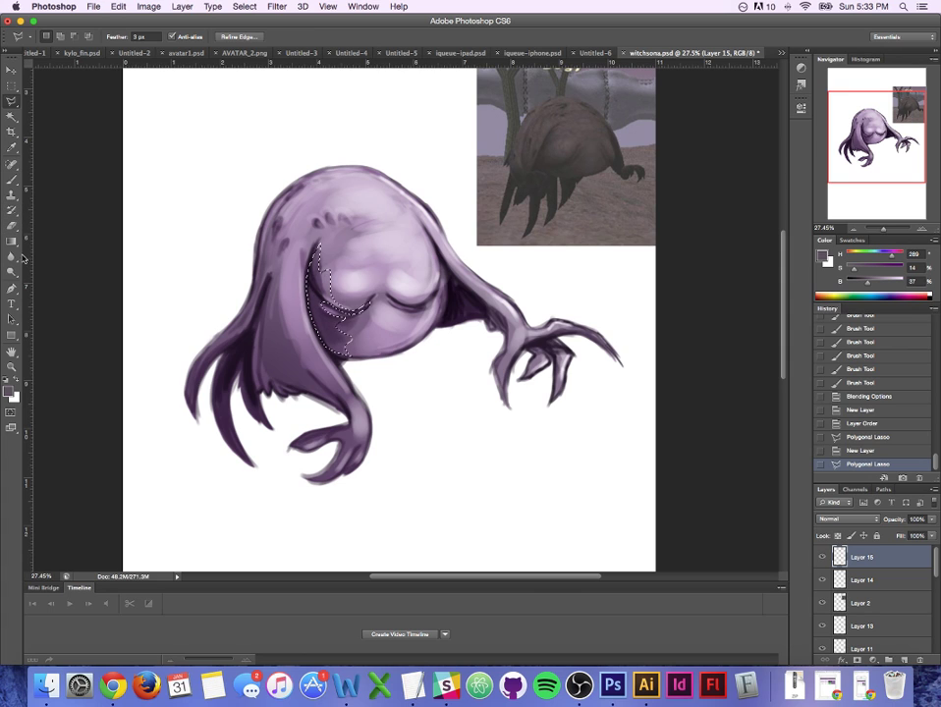
Step: Try shading the selected area with a Multiply gradient at 33% opacity, then undo the gradient and the deselection
key("g")
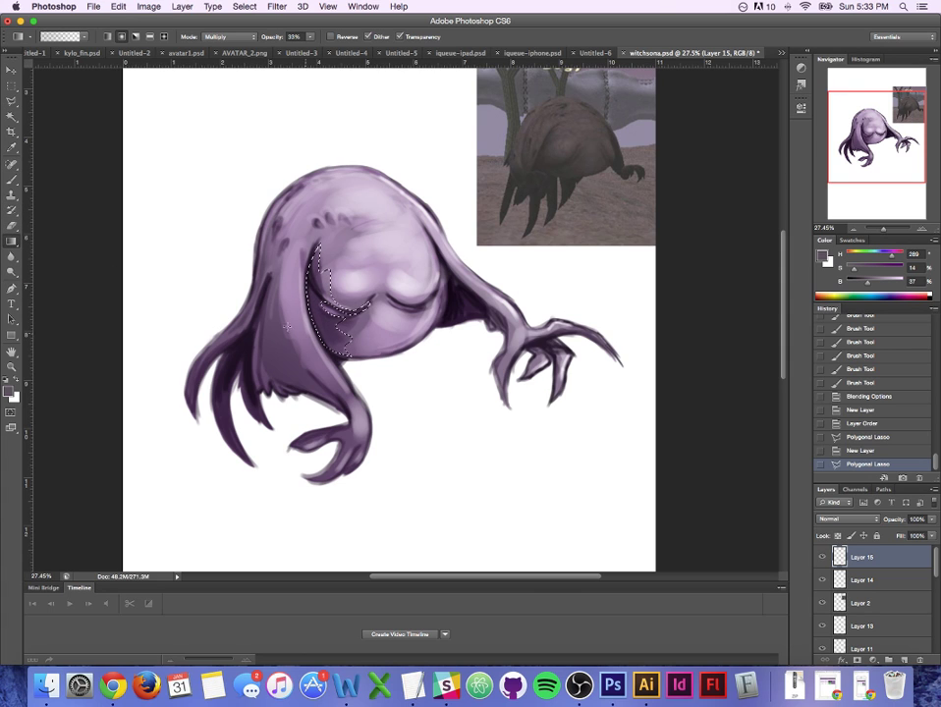
left_click_drag(286, 326, 353, 309)
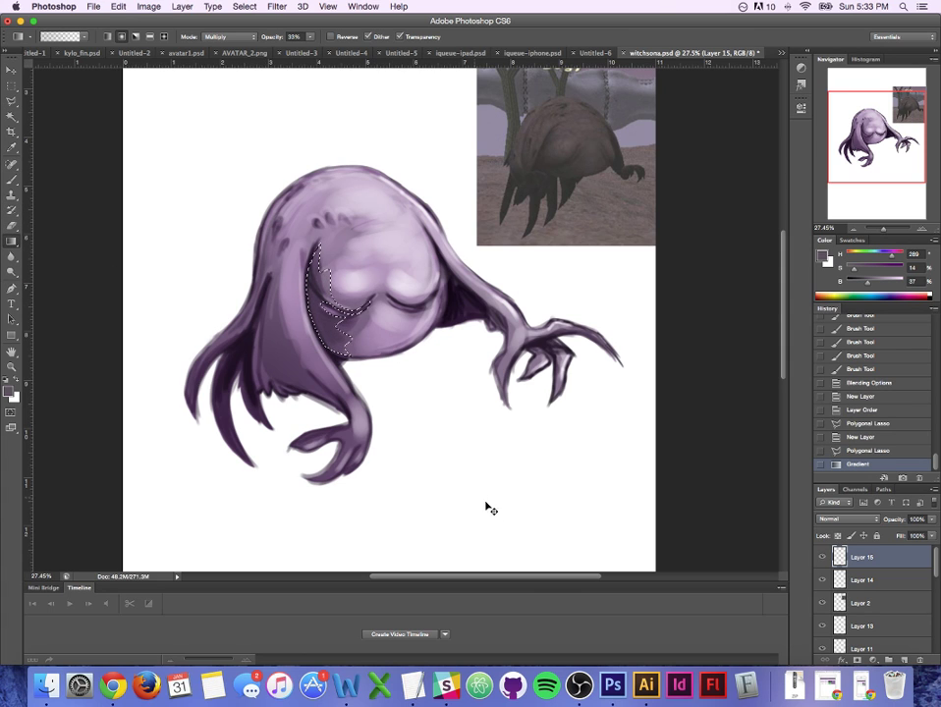
key("super+d")
key("v")
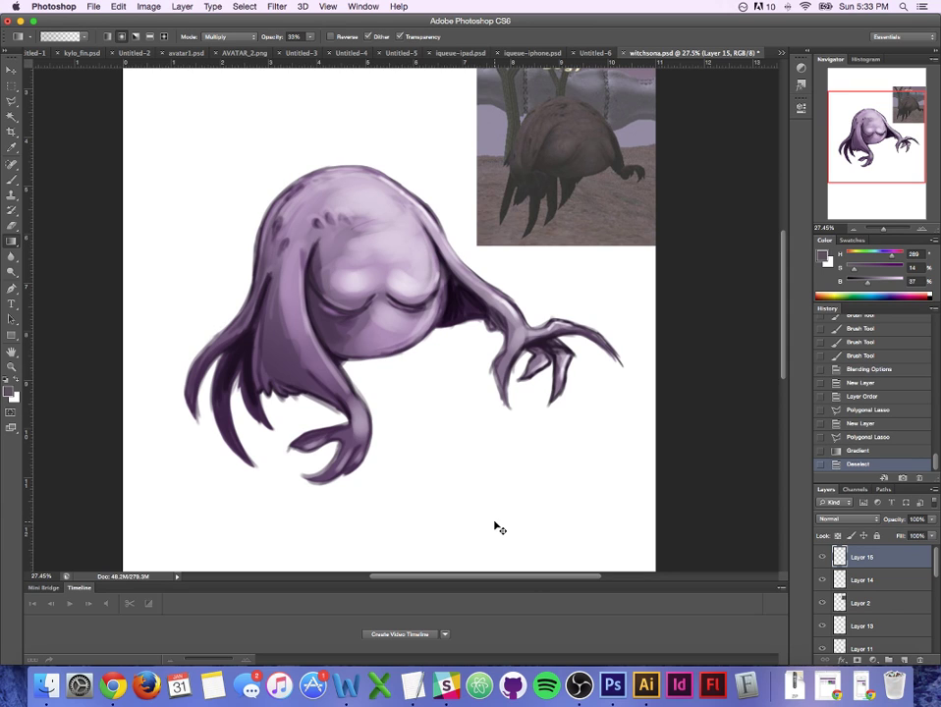
key("super+alt+z")
key("super+alt+z")
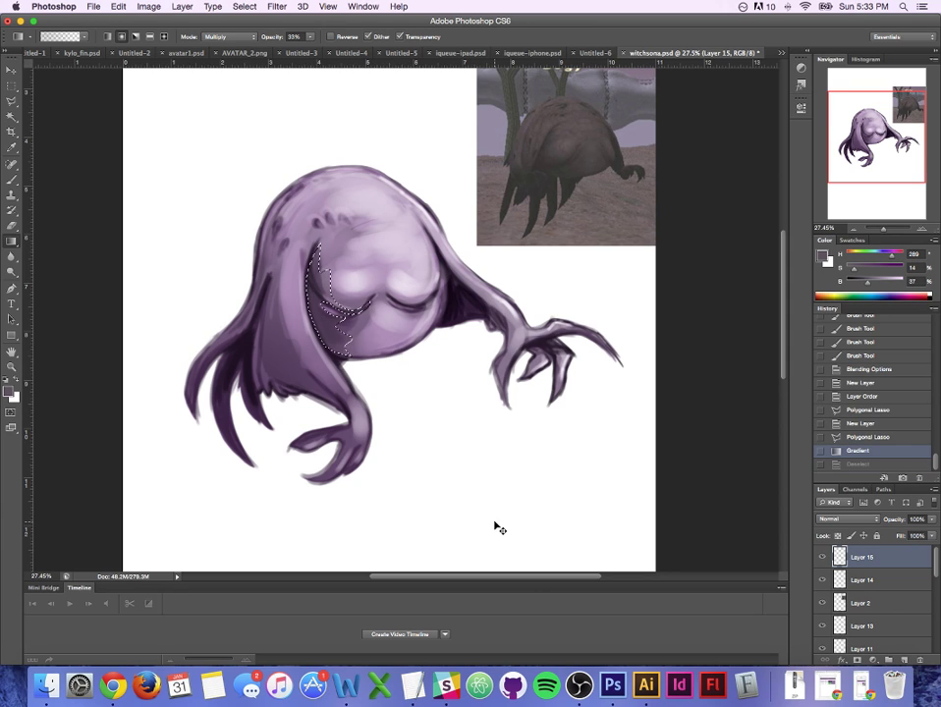
Step: Darken the foreground color to a deep grayish purple with hue 289, saturation 18 and brightness 24
left_click(10, 391)
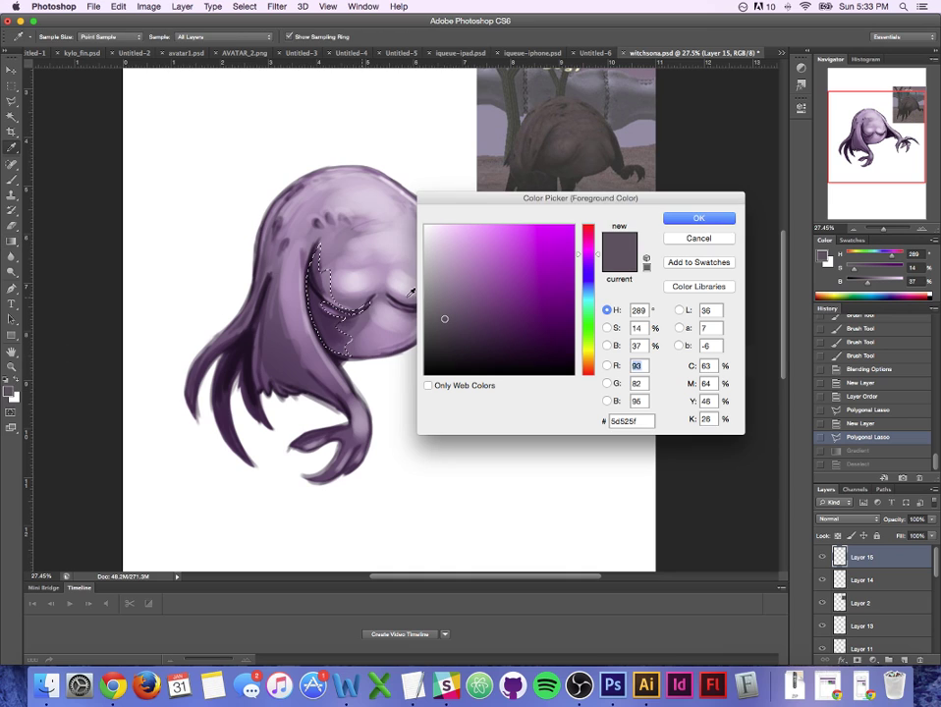
left_click(451, 338)
left_click(699, 219)
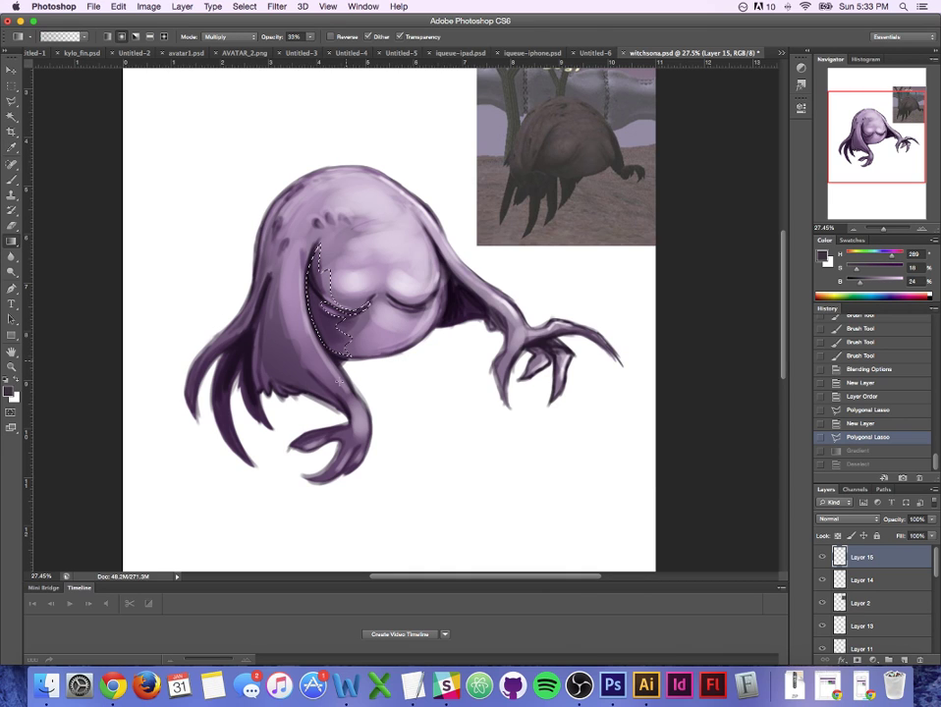
Step: Shade the selection with 33% Multiply gradients, moving Layer 15 below Layer 13 for the first and below Layer 9 for the next
left_click_drag(890, 567, 863, 631)
left_click_drag(264, 324, 403, 335)
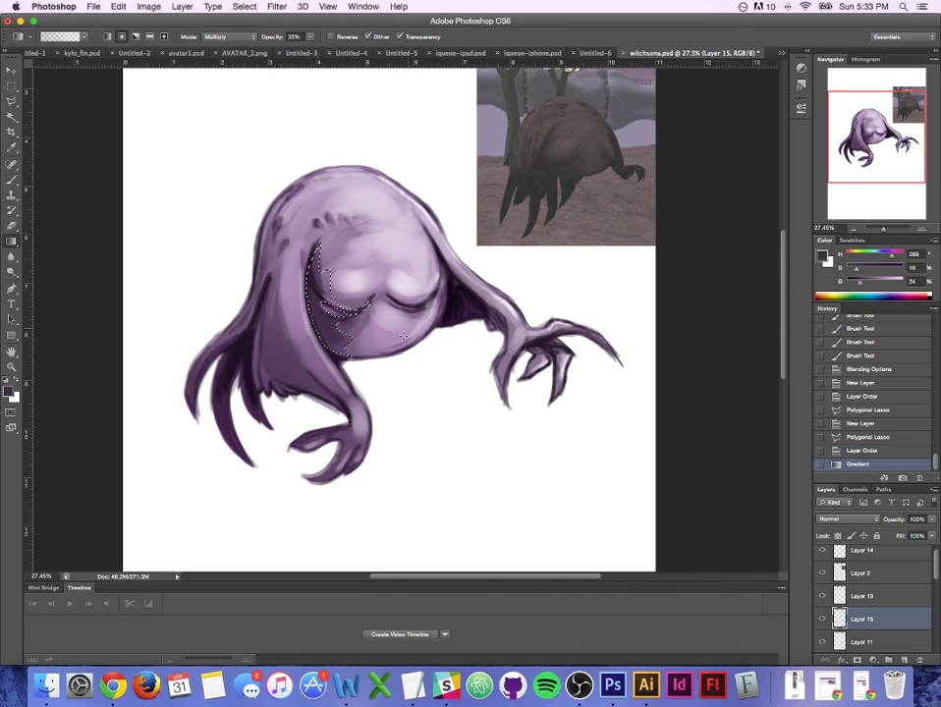
mouse_move(870, 618)
left_mouse_down()
mouse_move(873, 655)
mouse_move(870, 627)
left_mouse_up()
left_click_drag(311, 321, 440, 335)
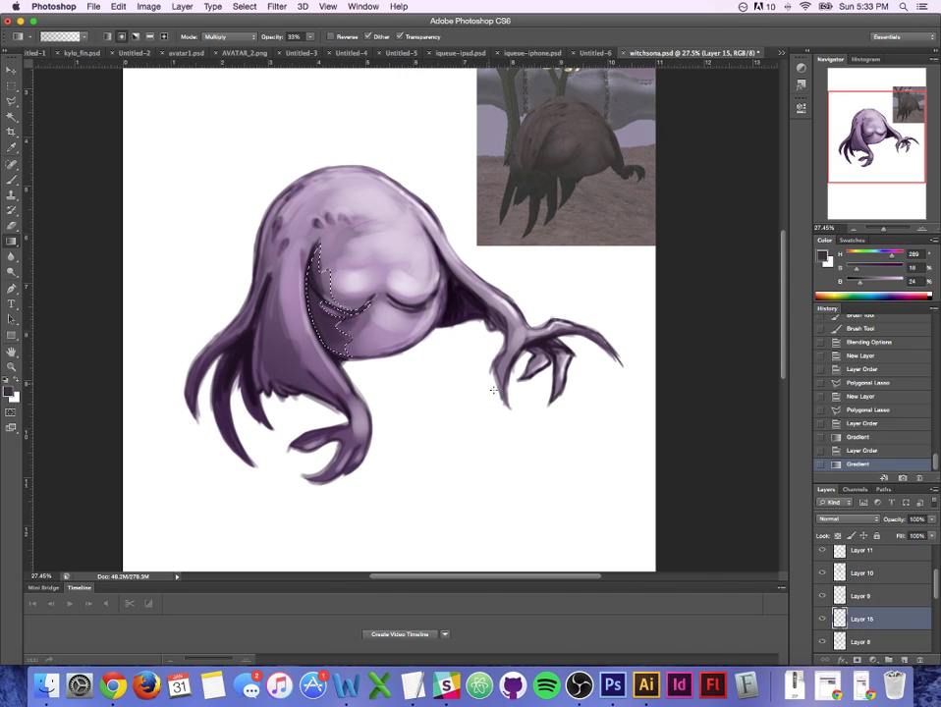
Step: Deselect the shaded area and save witchsona.psd
key("super+d")
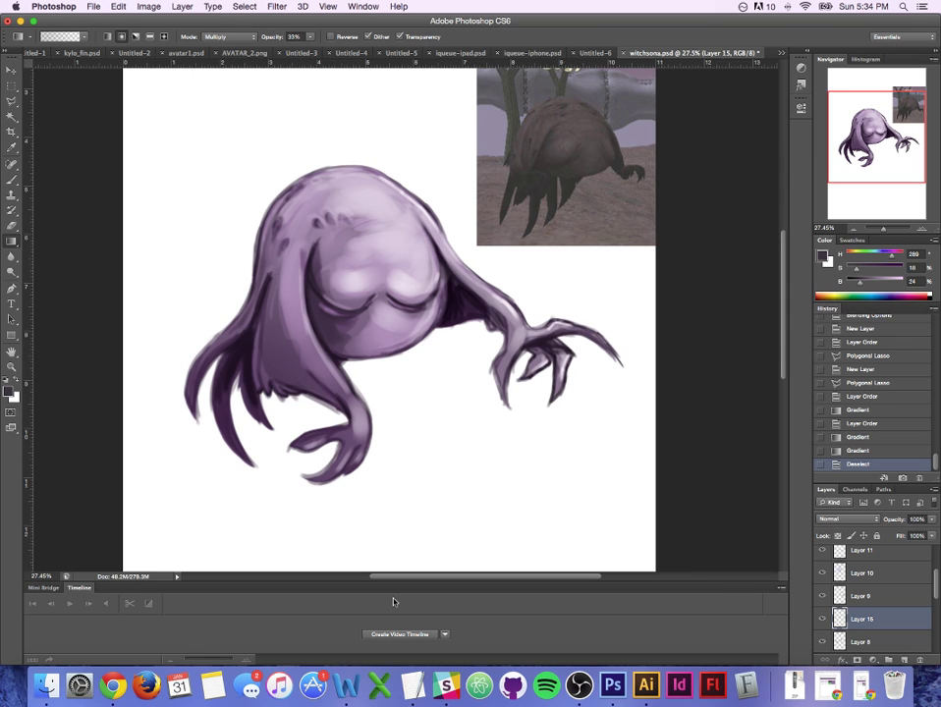
key("super+s")
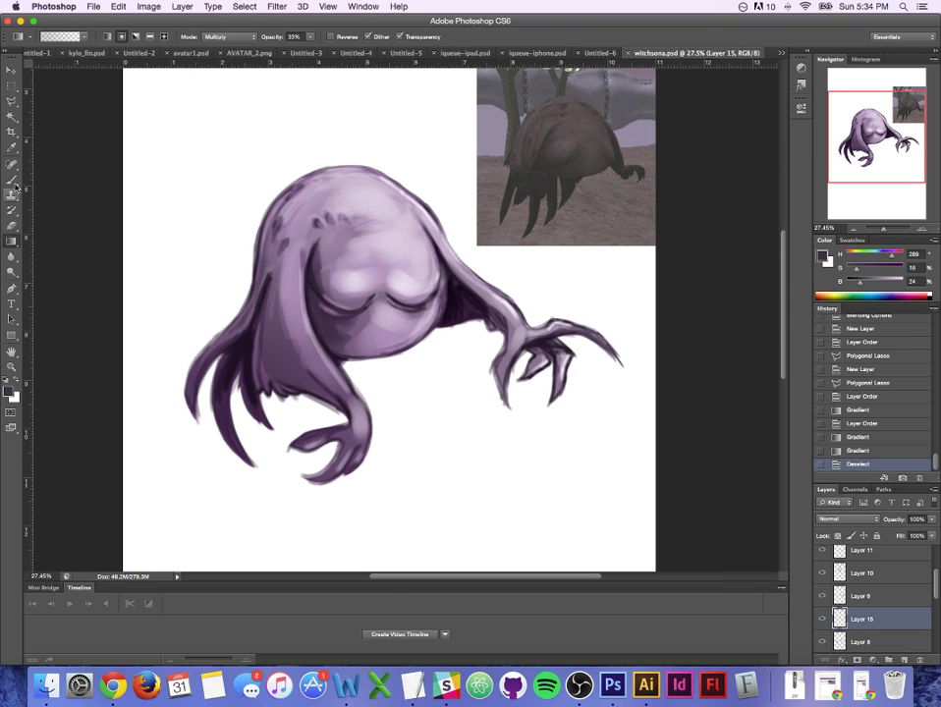
Step: Add a new layer for brushwork and set the foreground colour to a muted dark purple (H 286, S 26, B 33)
left_click(12, 180)
left_click(919, 659)
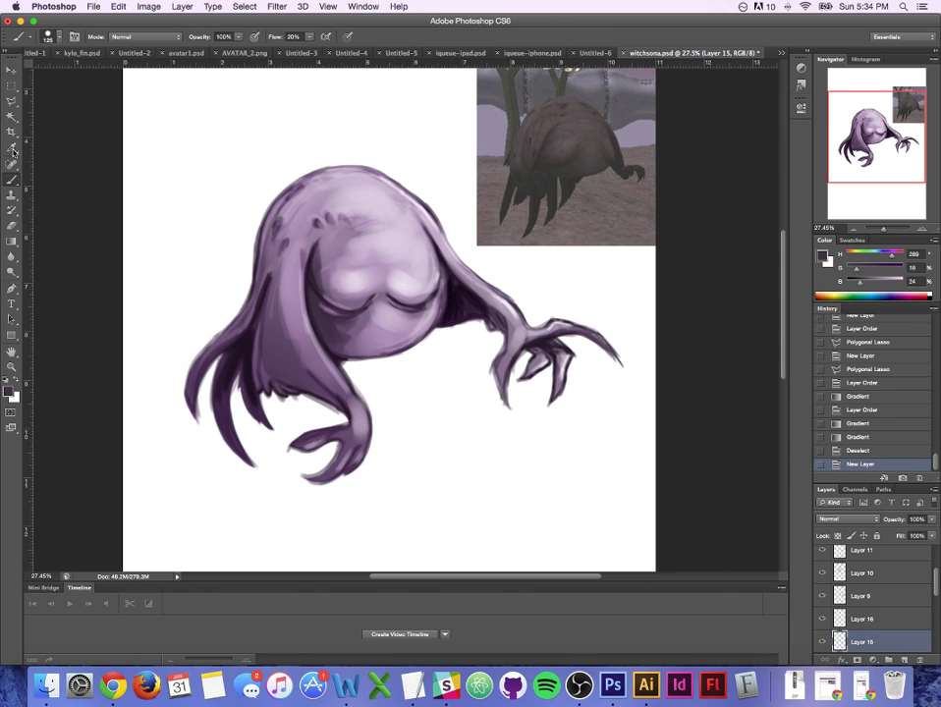
left_click(283, 287, "alt")
left_click_drag(283, 287, 275, 313)
left_click(10, 392)
left_click(464, 325)
left_click(683, 217)
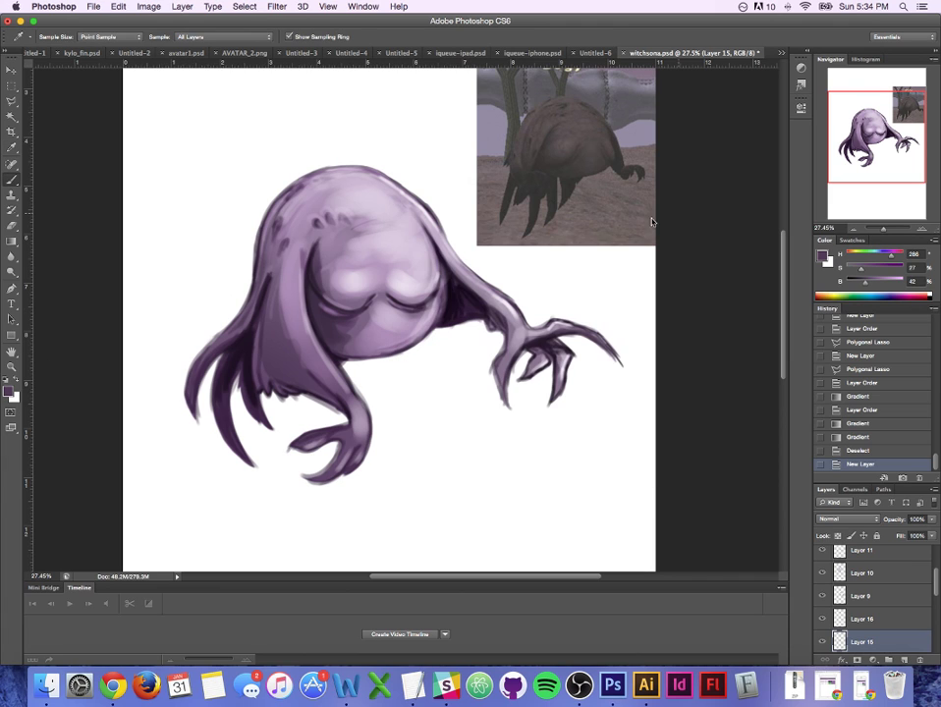
key("]")
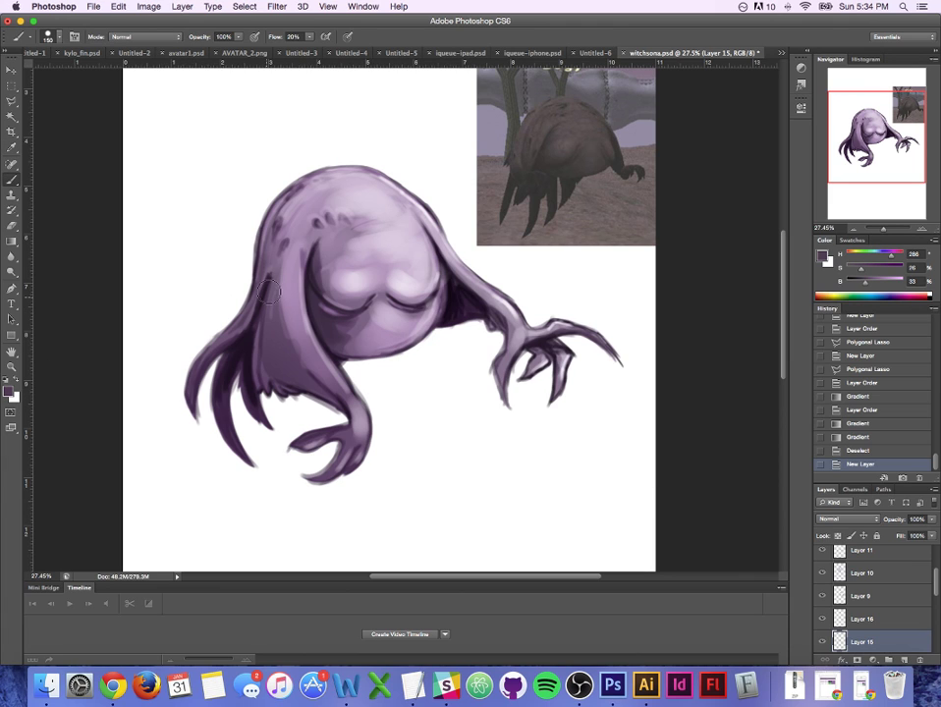
mouse_move(263, 298)
left_mouse_down()
mouse_move(288, 369)
mouse_move(354, 421)
left_mouse_up()
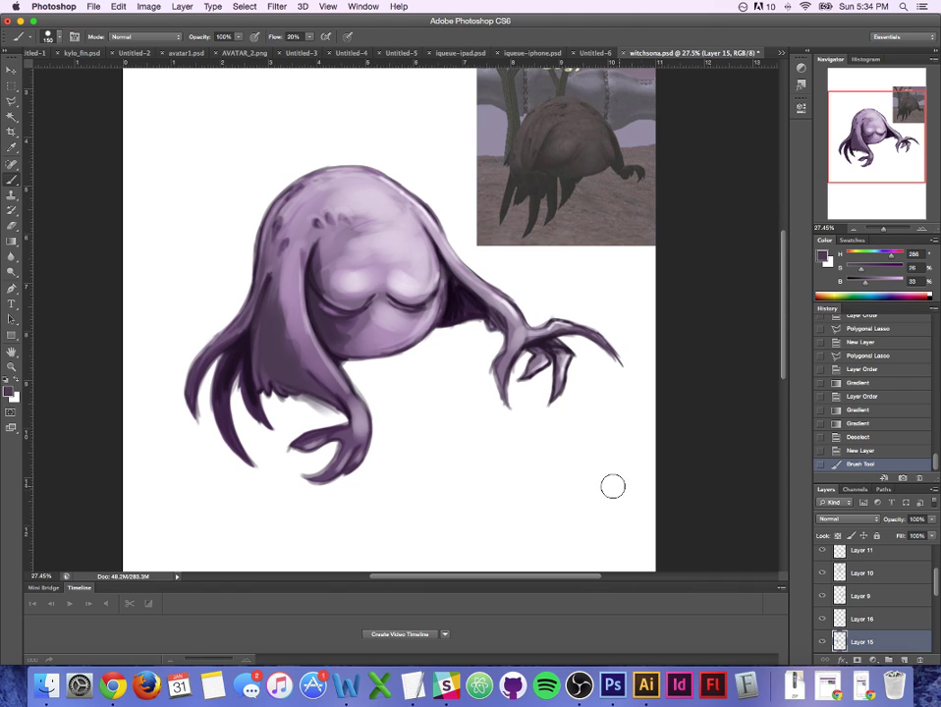
key("super+z")
key("ctrl+z")
Step: Paint soft dark shading down the creature's left arm on Layer 16 with a 40 px brush
key("bracketleft")
key("bracketleft")
key("bracketleft")
key("bracketleft")
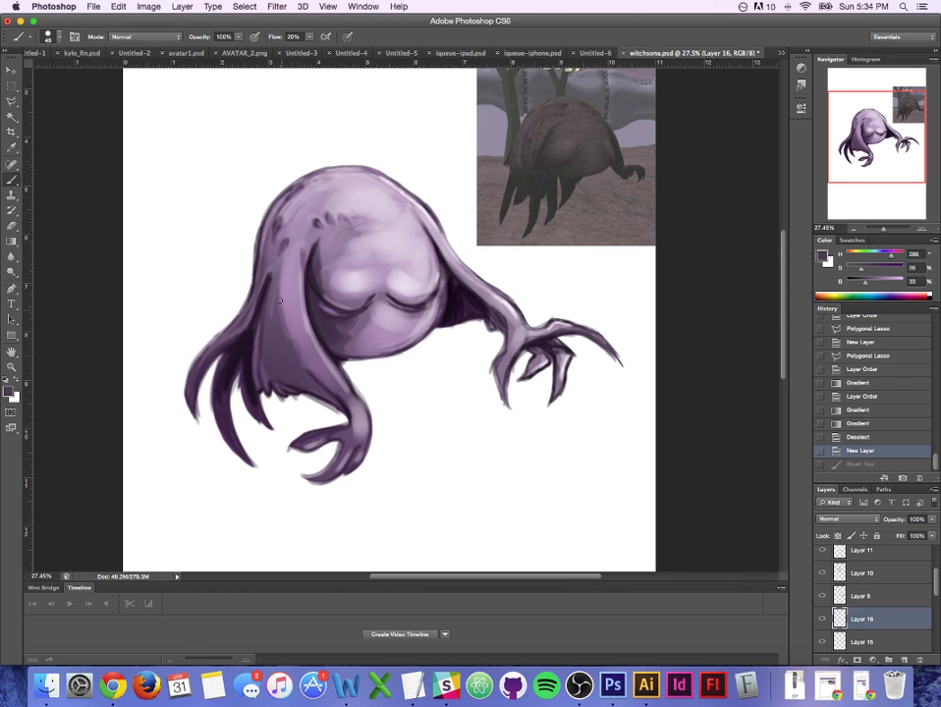
mouse_move(280, 300)
left_mouse_down()
mouse_move(314, 382)
mouse_move(295, 372)
mouse_move(304, 389)
mouse_move(276, 334)
mouse_move(302, 390)
mouse_move(272, 308)
mouse_move(297, 385)
left_mouse_up()
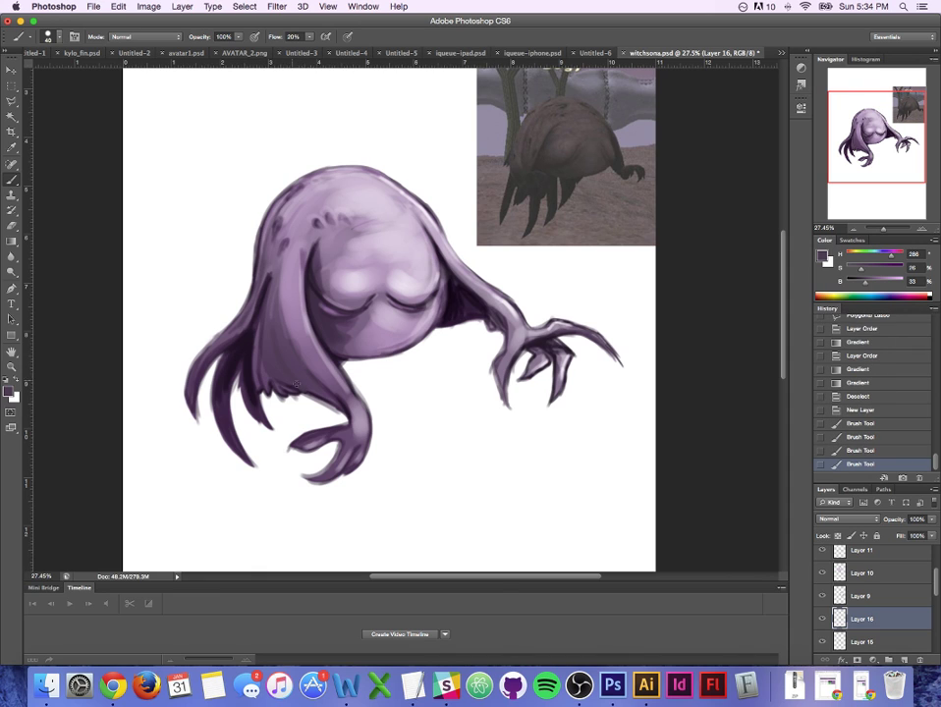
left_click_drag(279, 329, 319, 396)
mouse_move(287, 358)
left_mouse_down()
mouse_move(263, 339)
mouse_move(271, 369)
mouse_move(310, 381)
left_mouse_up()
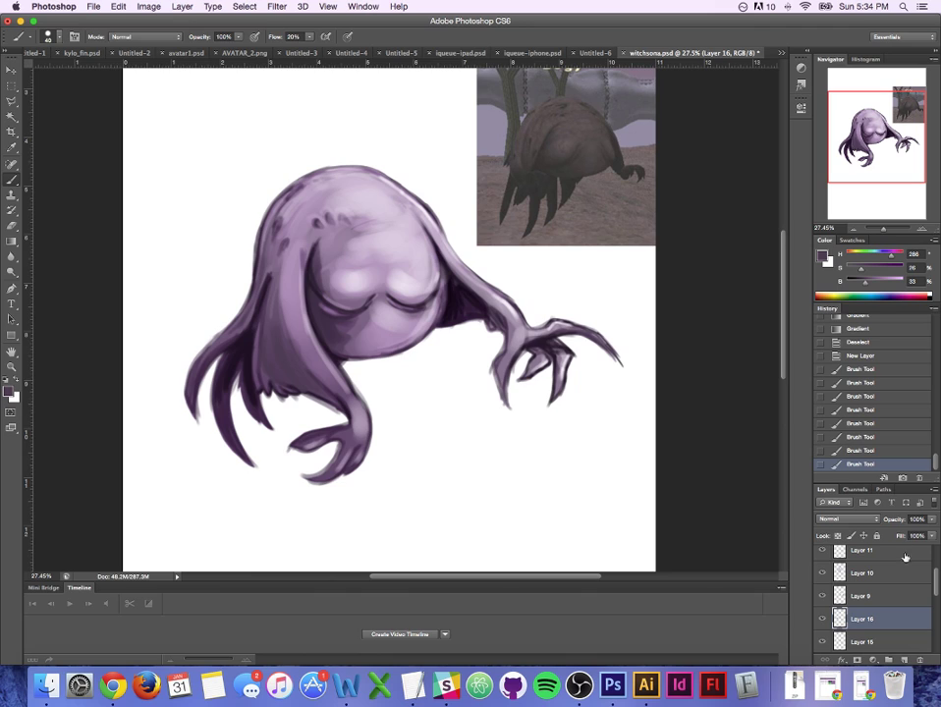
Step: Compare the drawing with Layer 16 hidden and shown, and set that layer's blend mode to Darken
left_click(823, 619)
left_click(823, 619)
left_click(840, 519)
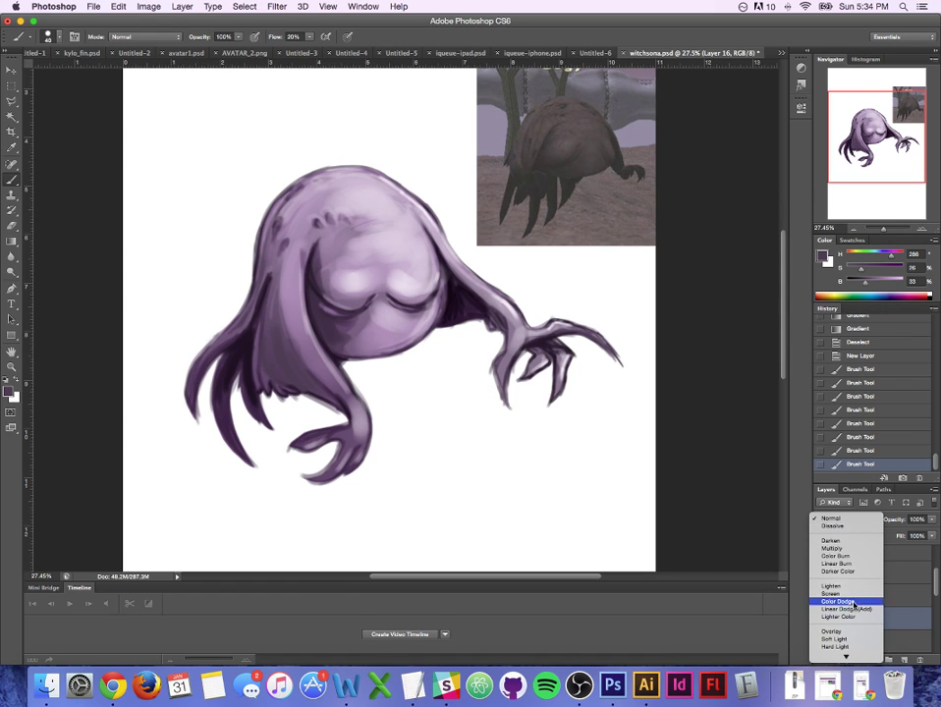
left_click(833, 540)
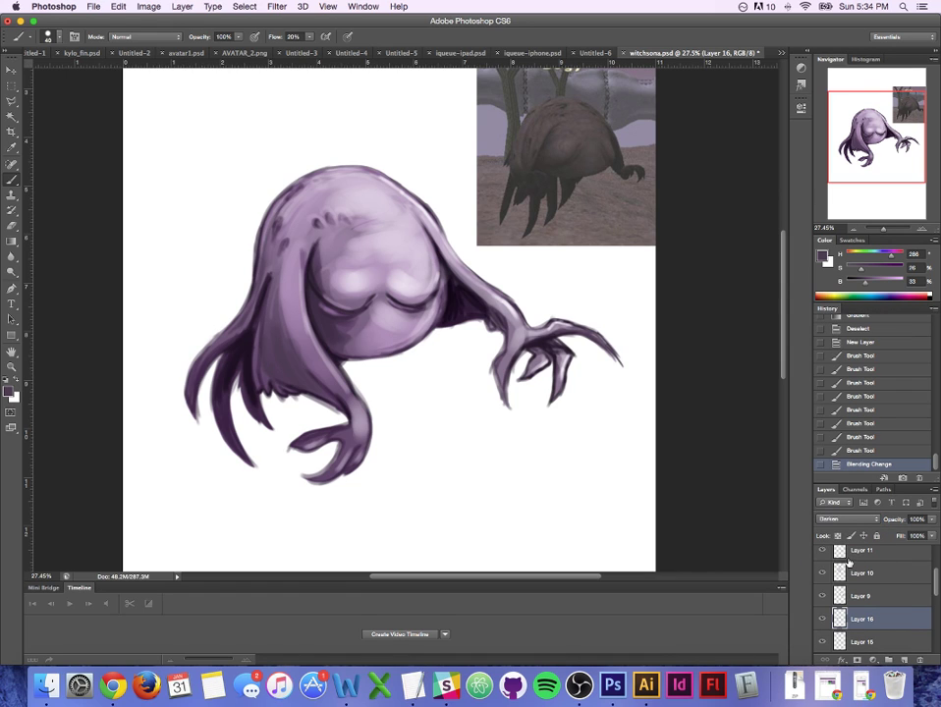
Step: Extend the shading on Layer 16 along the left arm from the upper arm down to the wrist
left_click_drag(307, 369, 349, 413)
mouse_move(290, 330)
left_mouse_down()
mouse_move(295, 317)
mouse_move(303, 353)
left_mouse_up()
left_click_drag(292, 293, 302, 342)
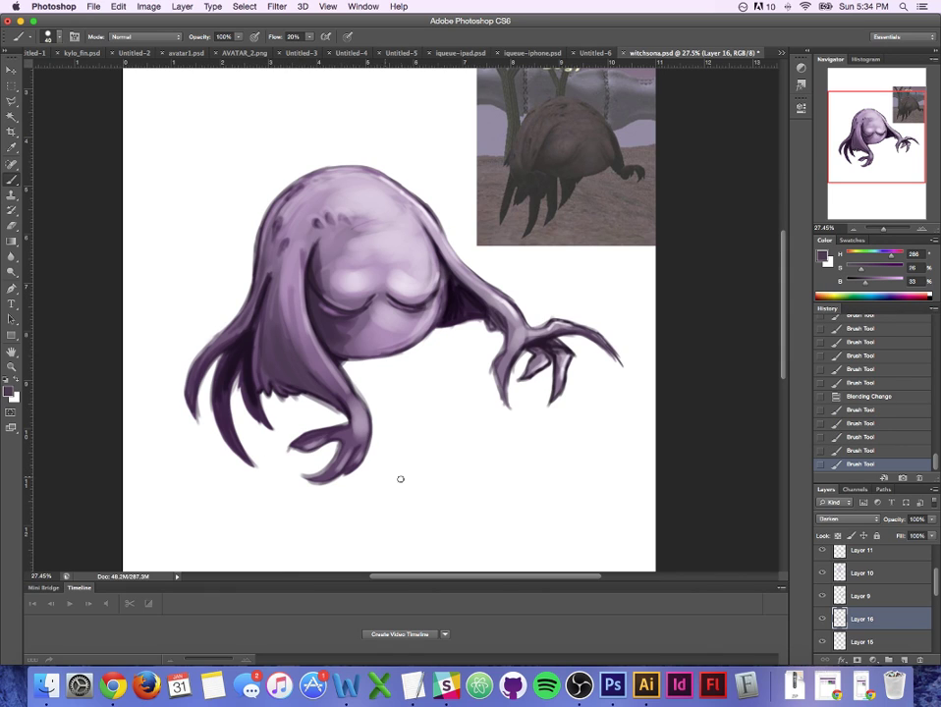
Step: Brush shadows between the belly and right arm and along the left shoulder and arm edge, and save the document
left_click_drag(452, 287, 438, 299)
left_click_drag(438, 291, 418, 286)
mouse_move(274, 297)
left_mouse_down()
mouse_move(274, 281)
mouse_move(268, 291)
left_mouse_up()
left_click_drag(272, 277, 269, 290)
left_click_drag(273, 276, 270, 288)
left_click_drag(274, 215, 261, 235)
left_click_drag(256, 311, 246, 340)
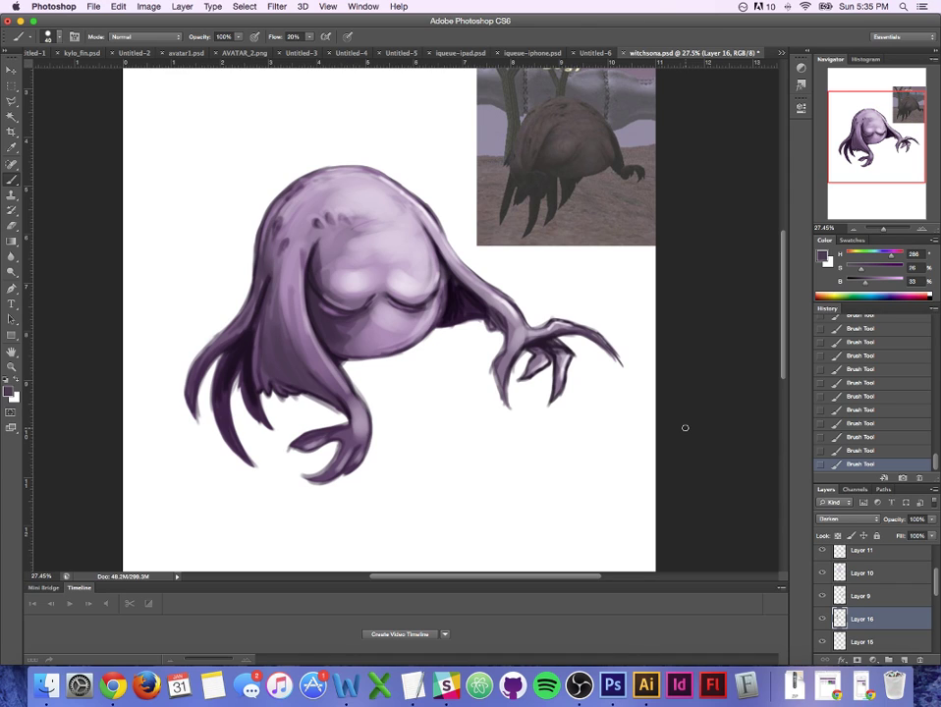
key("super+s")
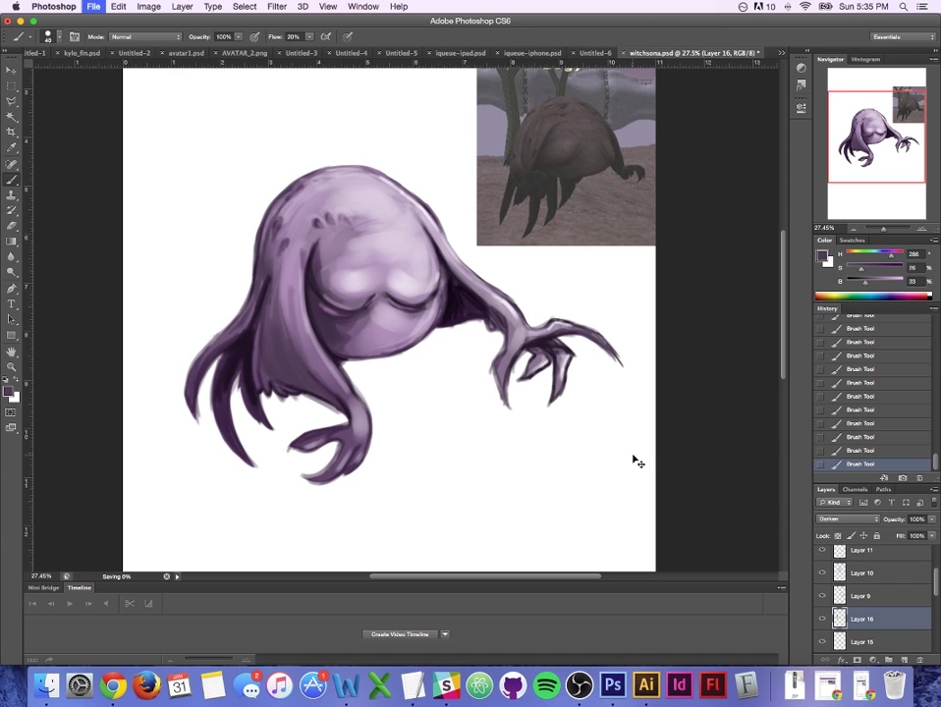
Step: Shade the belly's right side and lower edge with a 20 px brush and save the document
left_click_drag(448, 319, 441, 270)
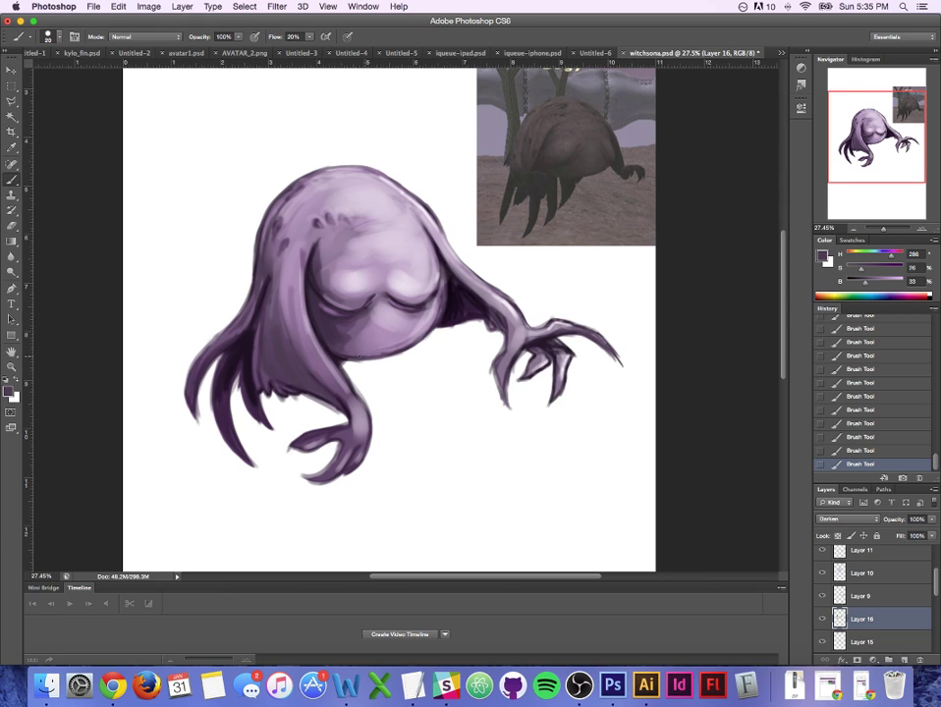
left_click_drag(404, 352, 440, 335)
key("super+s")
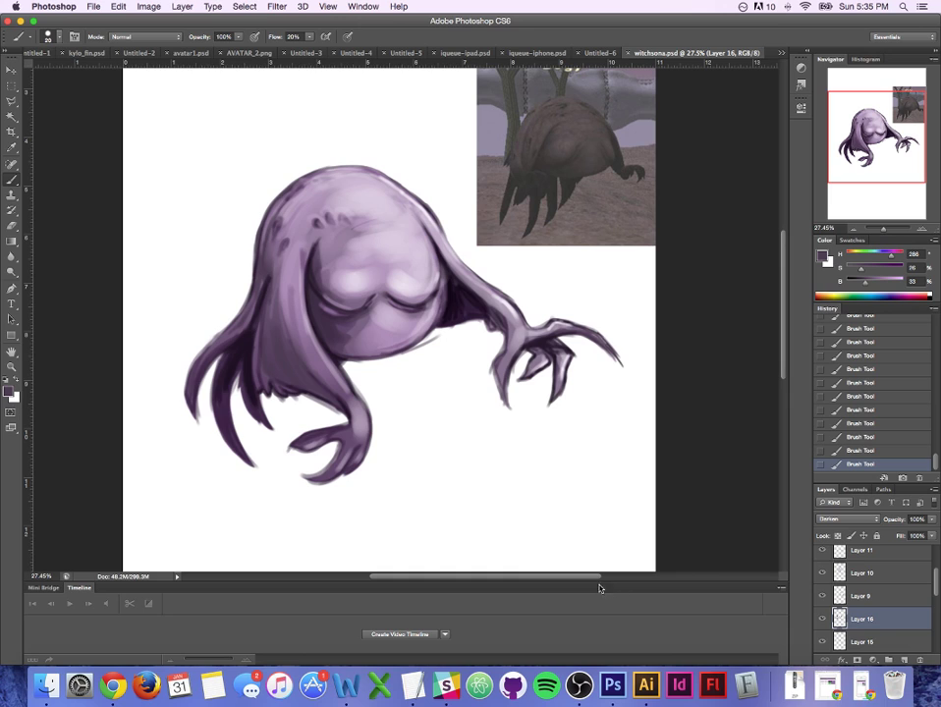
Step: Add a new layer with the Multiply blend mode and compare the drawing with Layer 16 hidden and shown
left_click(902, 658)
left_click(858, 520)
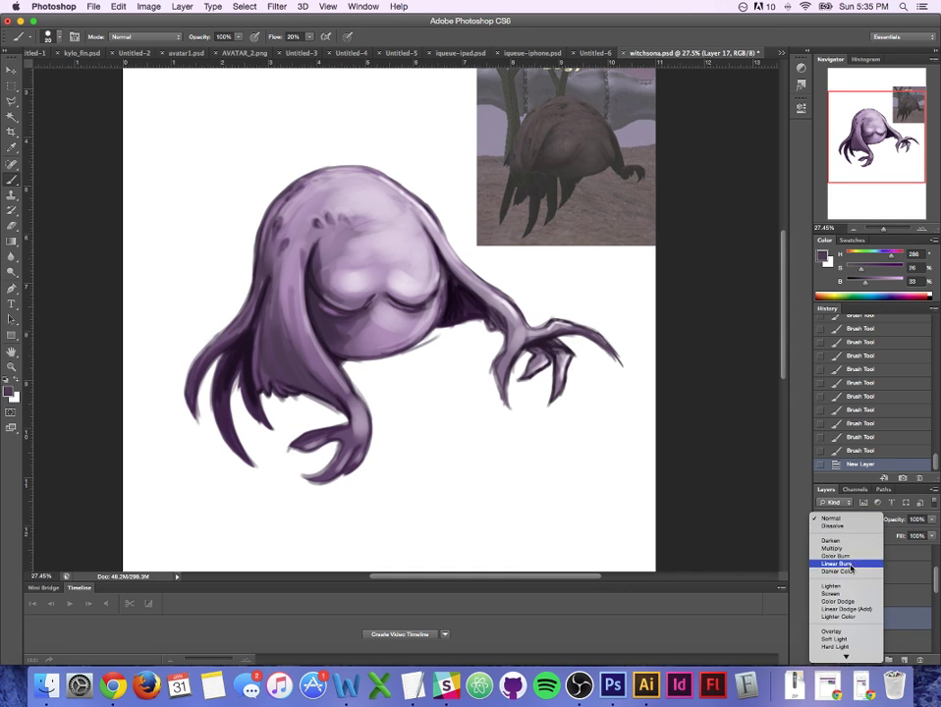
left_click(857, 552)
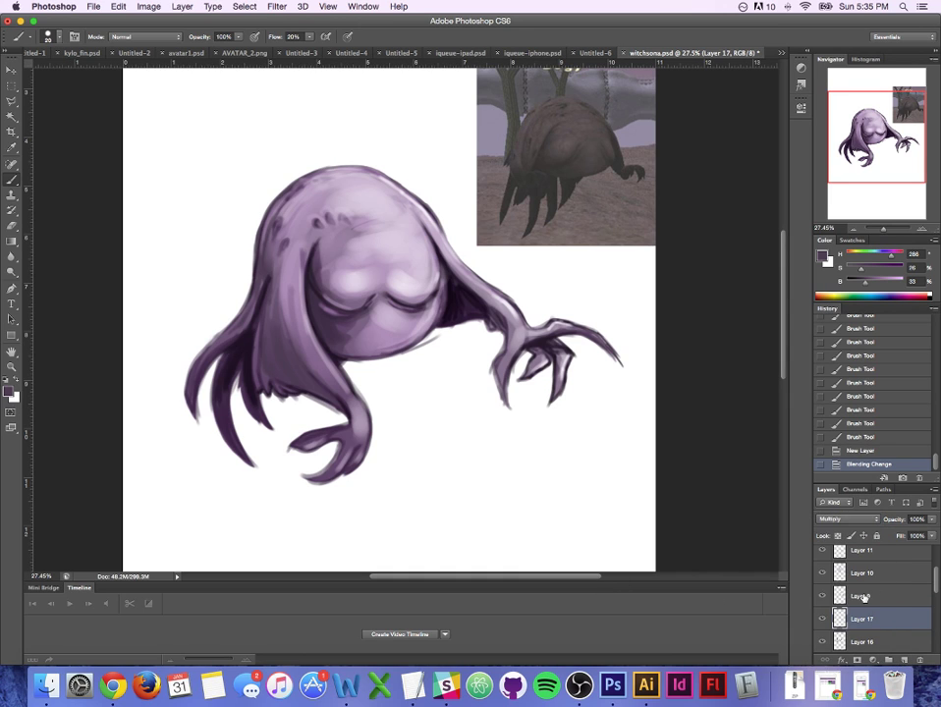
left_click(823, 643)
left_click(823, 643)
left_click(823, 642)
left_click(823, 643)
Step: Erase the stray stroke on Layer 16 that extends past the belly's lower right edge
left_click(13, 224)
left_click_drag(422, 346, 439, 338)
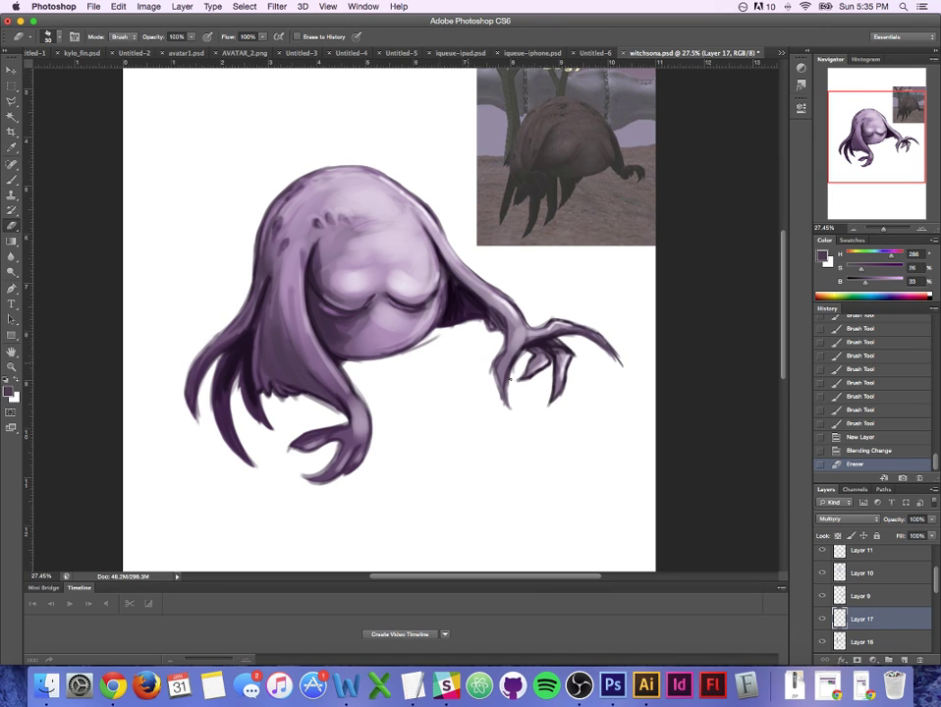
left_click(862, 641)
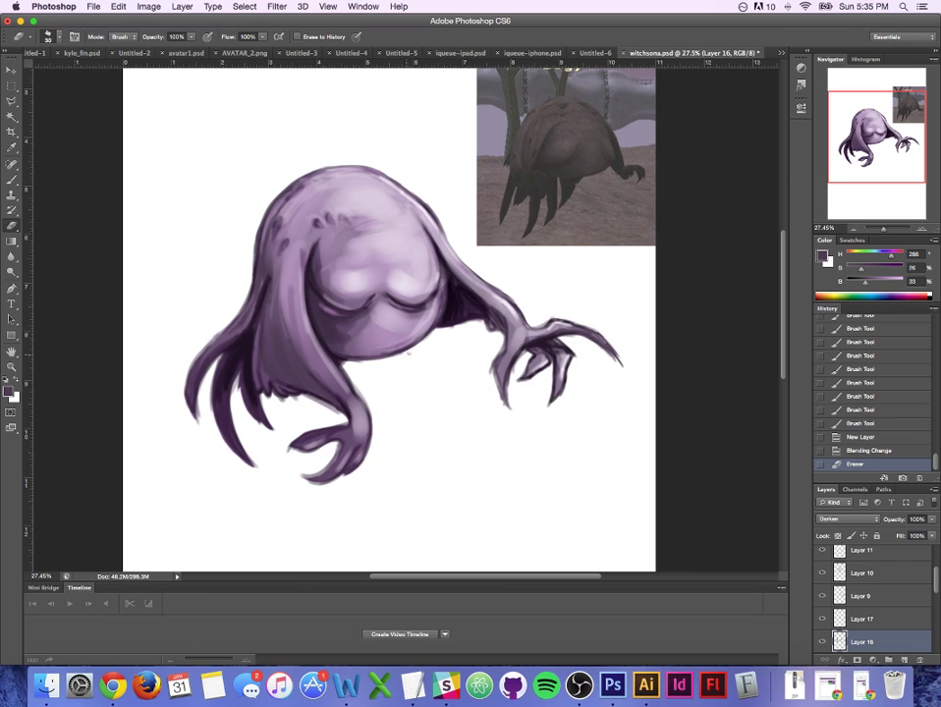
left_click(446, 342)
Step: Return to Layer 17 with the Brush tool and set the foreground colour to dark purple #442e4a
left_click(906, 620)
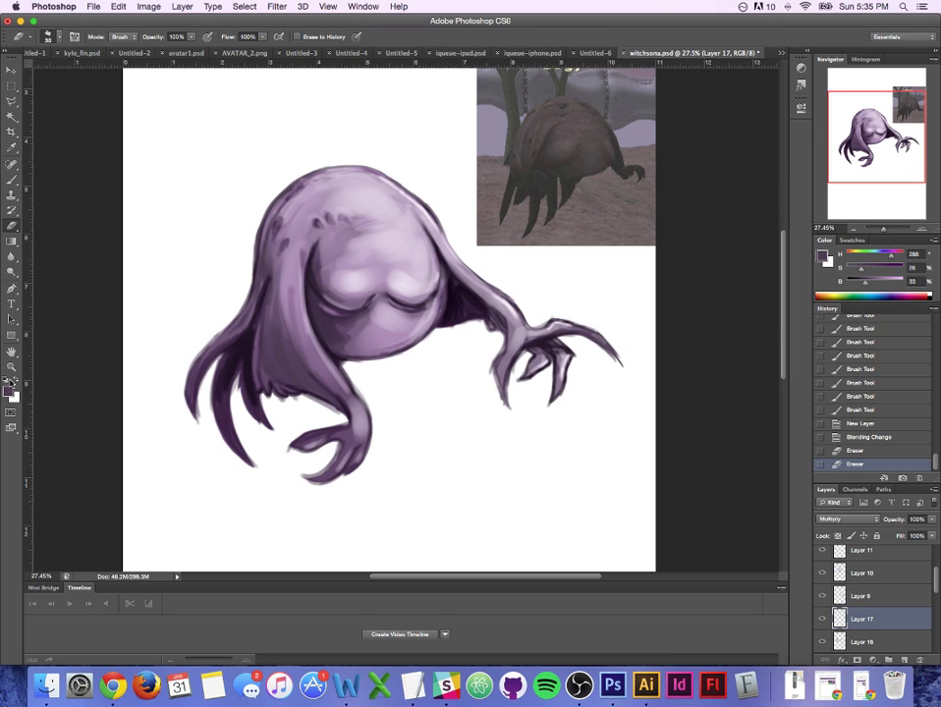
left_click(11, 180)
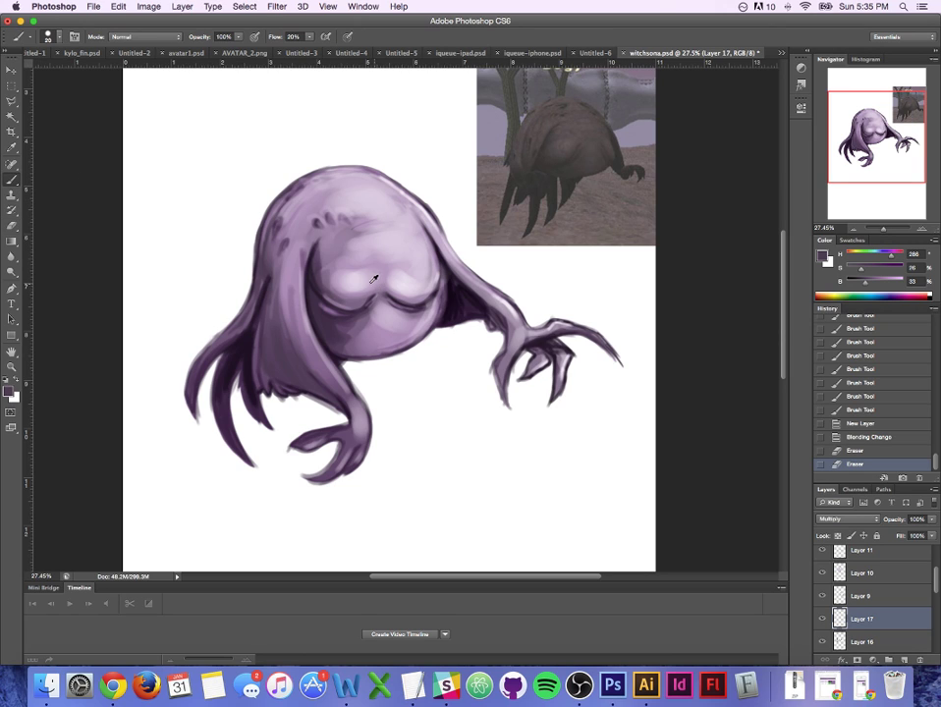
mouse_move(371, 283)
left_mouse_down()
mouse_move(350, 298)
mouse_move(363, 297)
left_mouse_up()
key("i")
left_click(10, 393)
left_click_drag(460, 297, 479, 330)
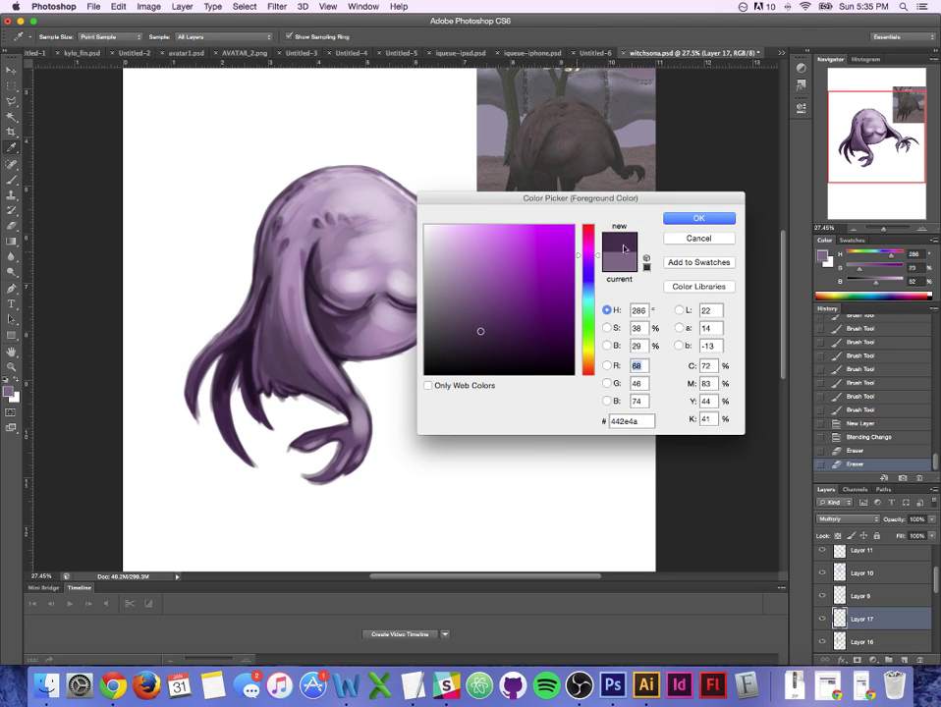
key("Return")
key("b")
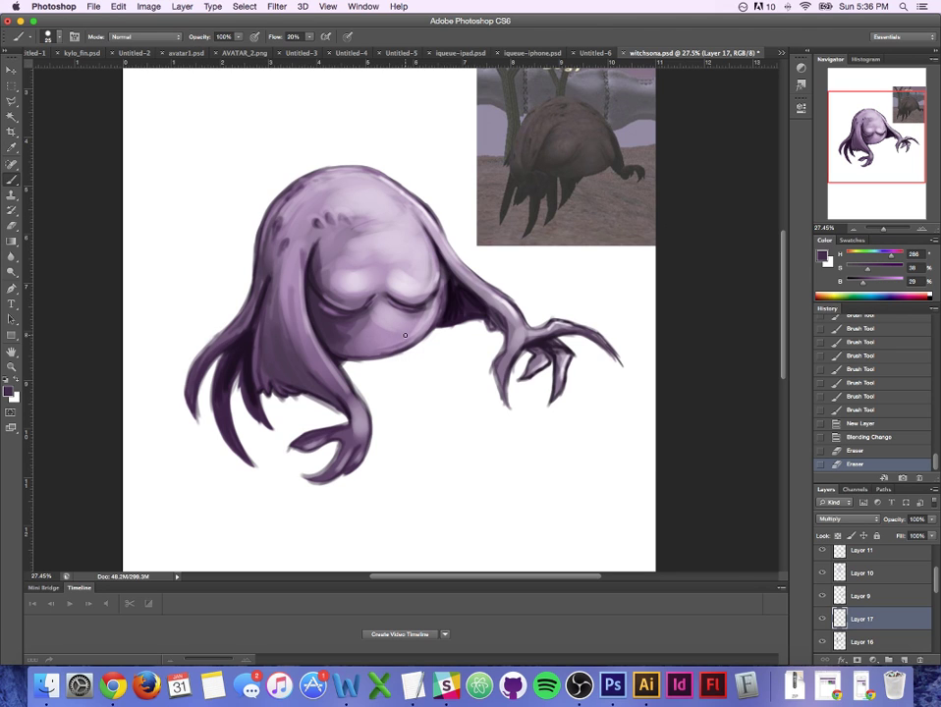
Step: Paint a shadow under the right arm on Layer 17 with a 60 px brush, undoing the stroke at the belly's lower edge
key("bracketright")
key("bracketright")
left_click_drag(331, 353, 348, 363)
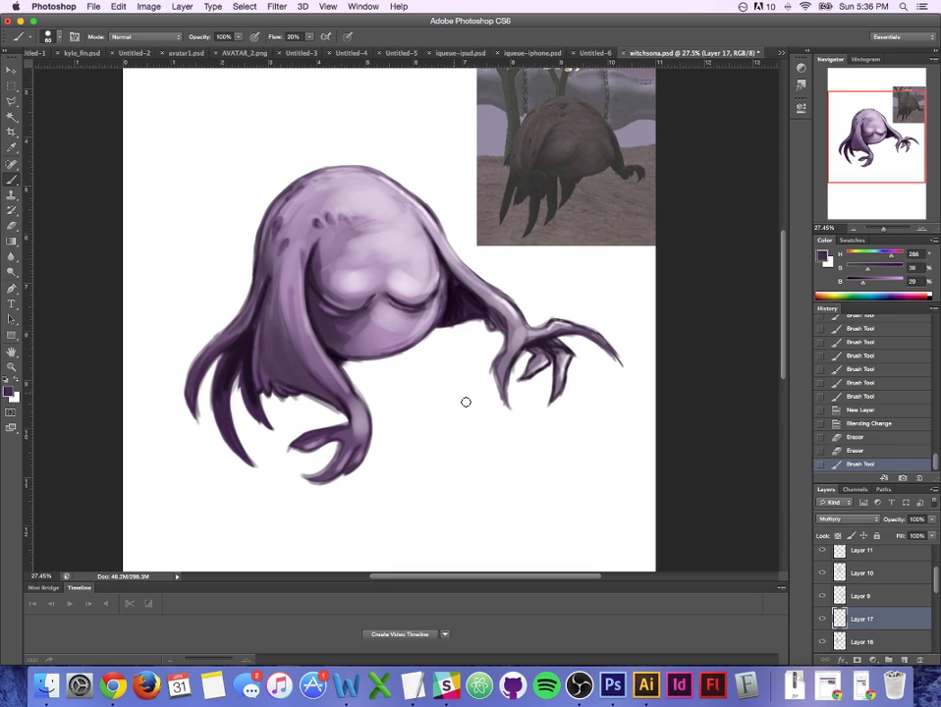
key("super+z")
mouse_move(452, 286)
left_mouse_down()
mouse_move(483, 312)
mouse_move(454, 288)
left_mouse_up()
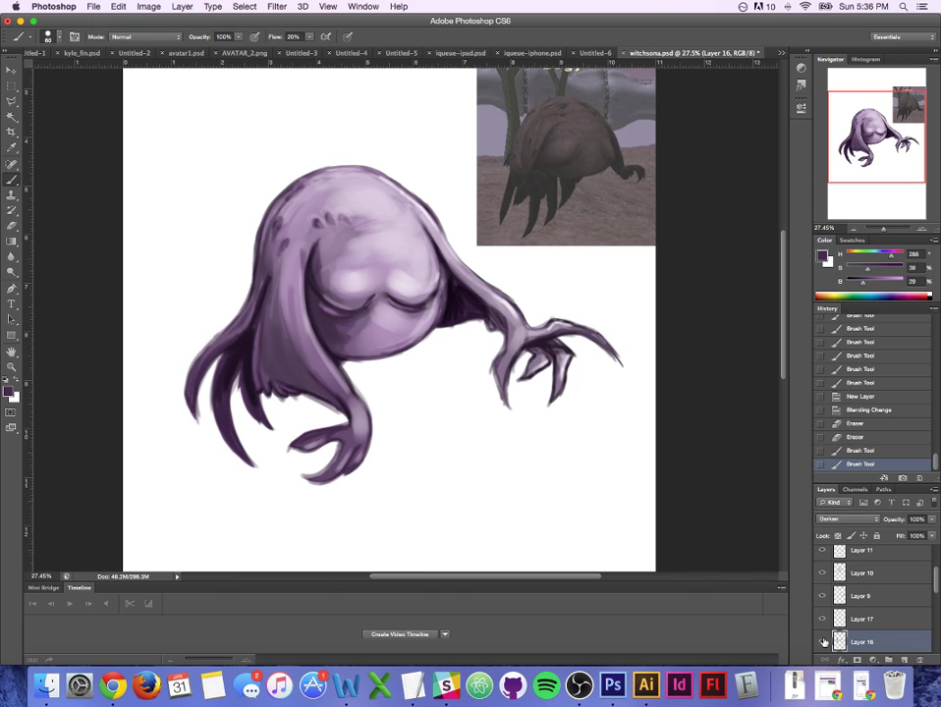
Step: Add a new layer above Layer 16 and brush along the right arm's underside, undoing the last stroke
left_click(904, 660)
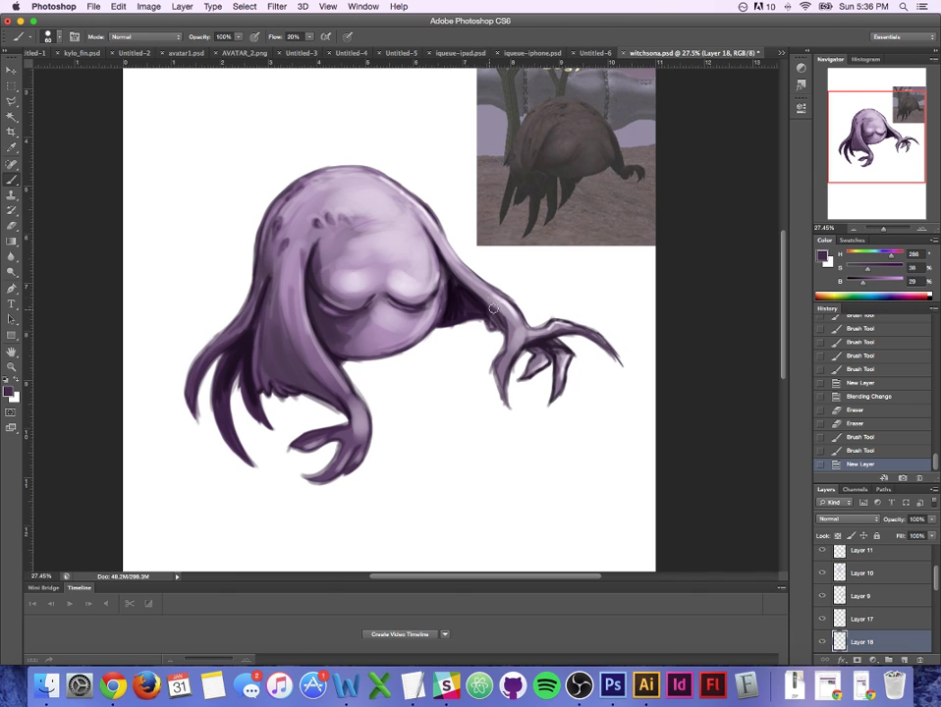
left_click_drag(493, 310, 455, 288)
key("super+z")
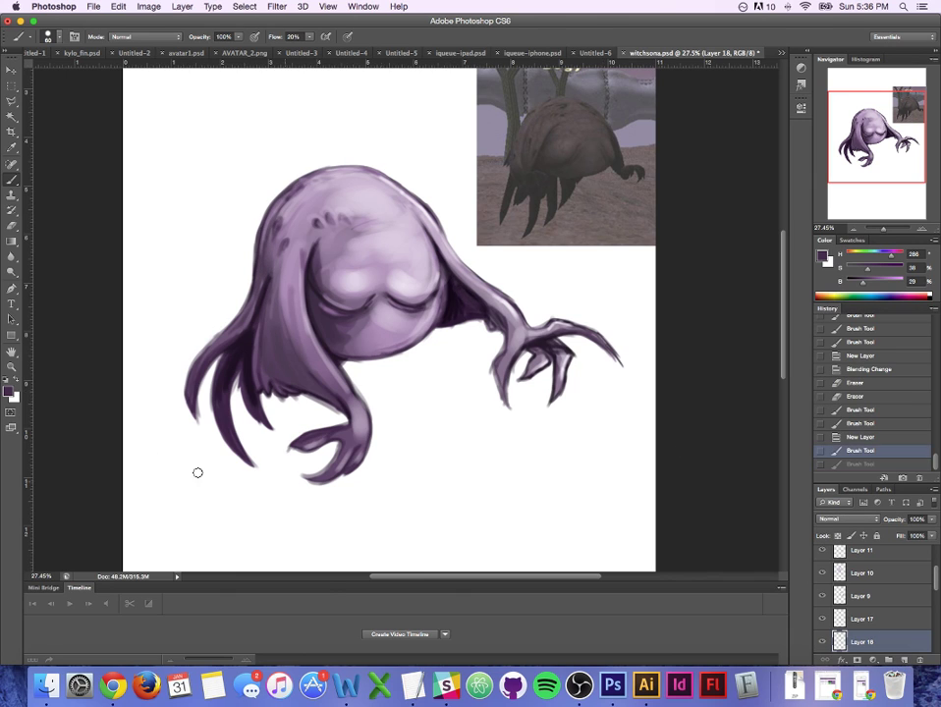
Step: Set the foreground colour to a very dark purple (H 286, S 42, B 18) and Layer 18's blend mode to Multiply
left_click(9, 392)
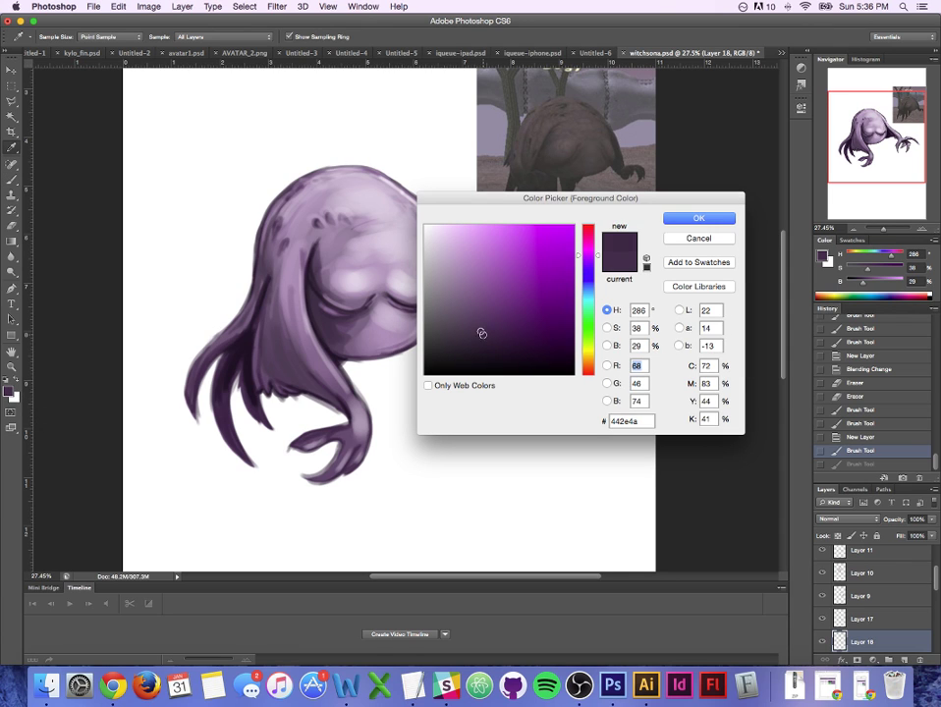
left_click(698, 218)
key("b")
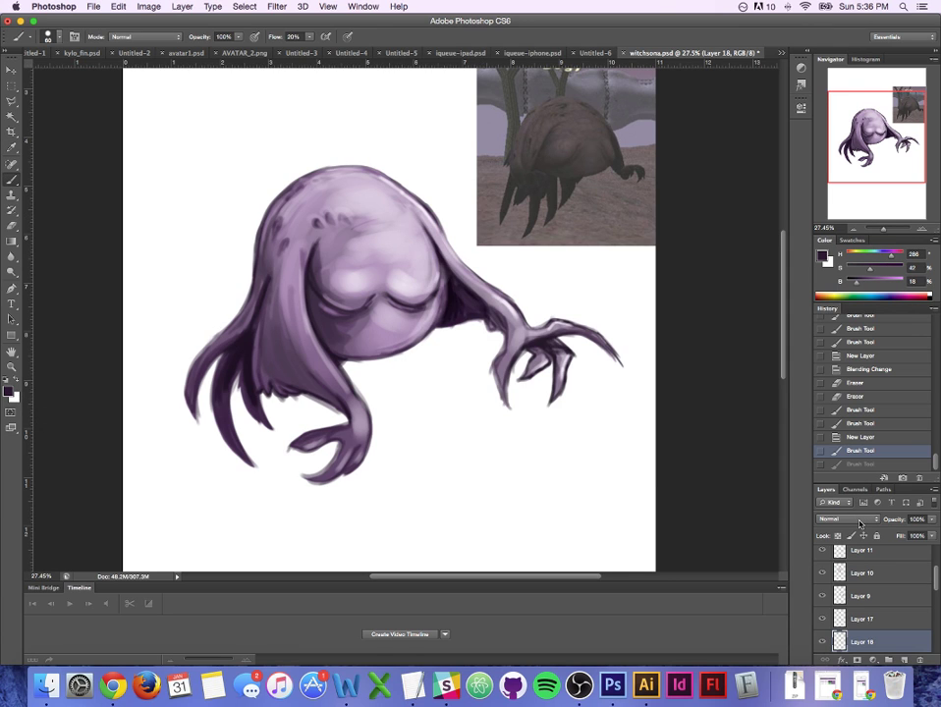
left_click(855, 519)
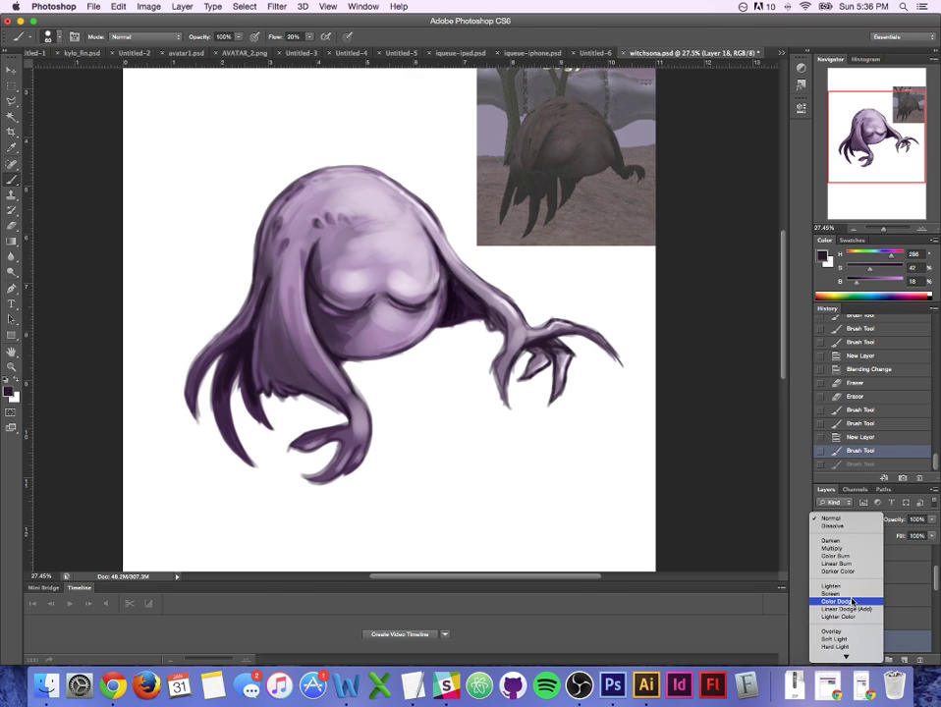
left_click(849, 552)
Step: Darken the hollow between the belly and right arm on Layer 18, redoing the first stroke, and save the document
left_click_drag(454, 287, 474, 307)
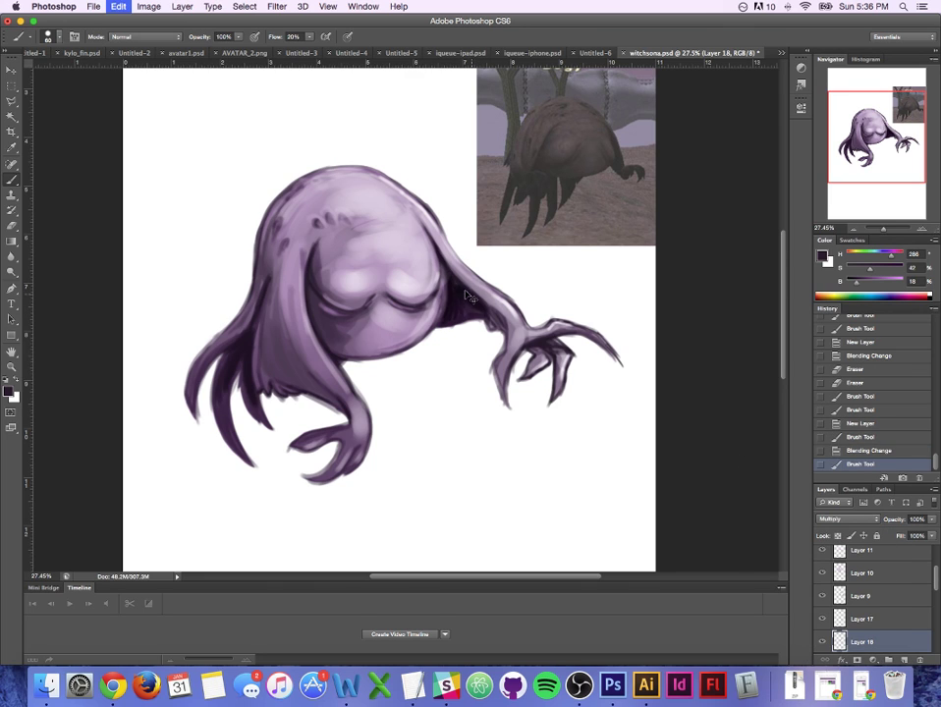
key("super+z")
key("super+z")
left_click_drag(453, 278, 437, 284)
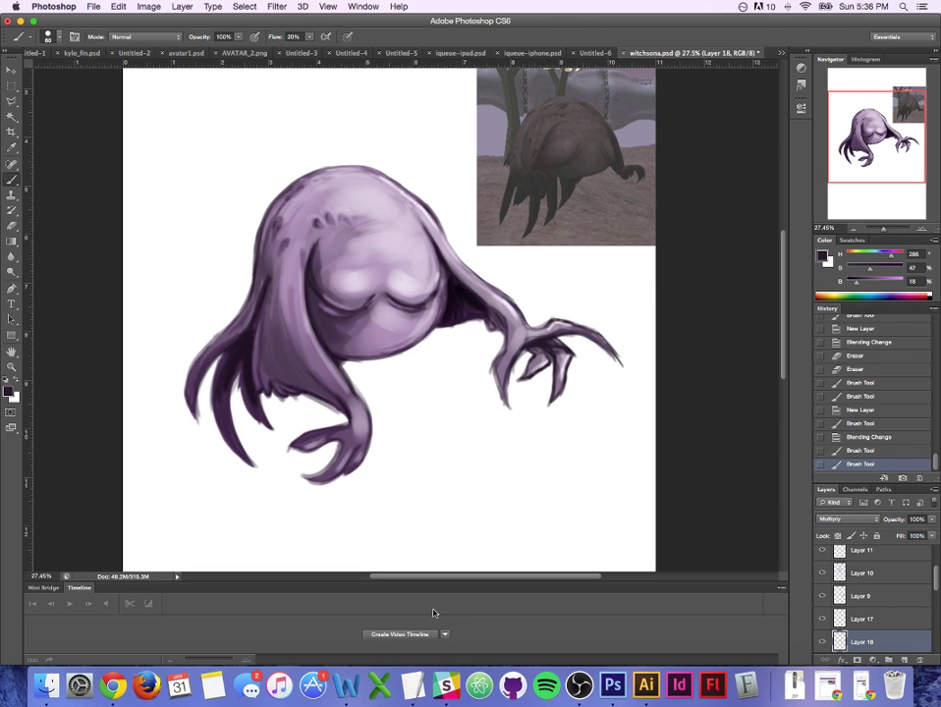
key("super+s")
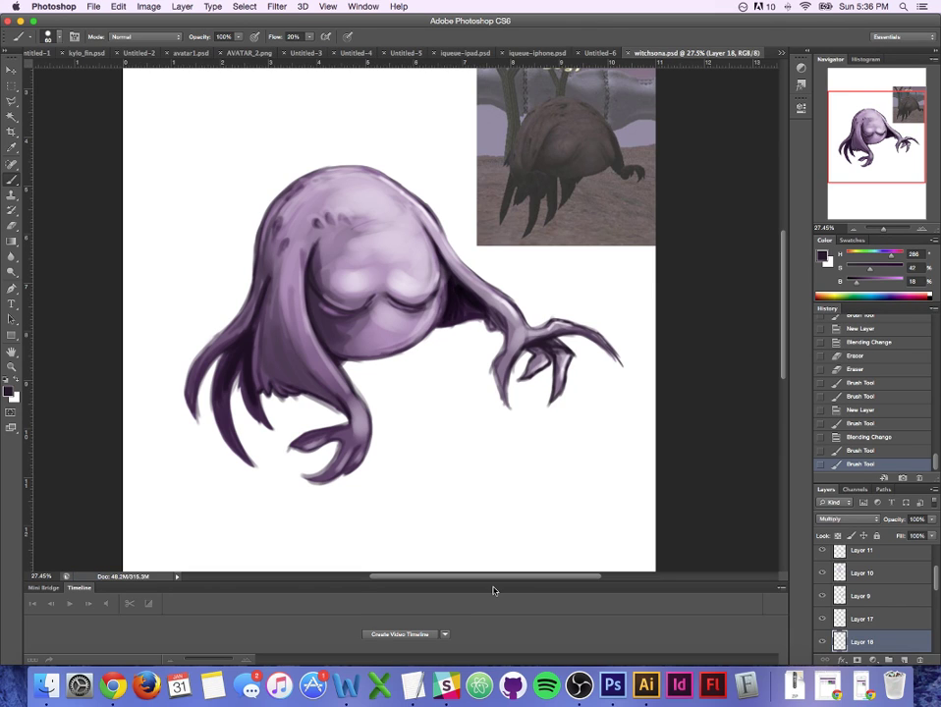
Step: Darken the crease between the left arm and the belly on Layer 18, ending with a 50 px brush after undoing trial strokes
key("bracketright")
key("bracketleft")
key("bracketleft")
key("bracketleft")
left_click_drag(312, 257, 340, 322)
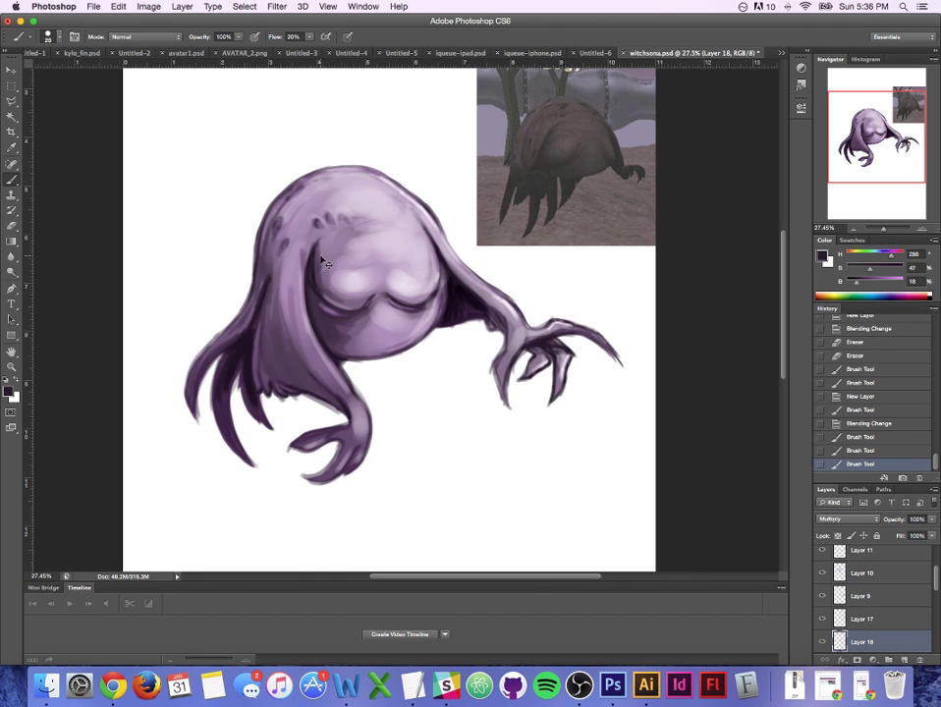
key("super+z")
left_click_drag(315, 254, 312, 322)
key("ctrl+z")
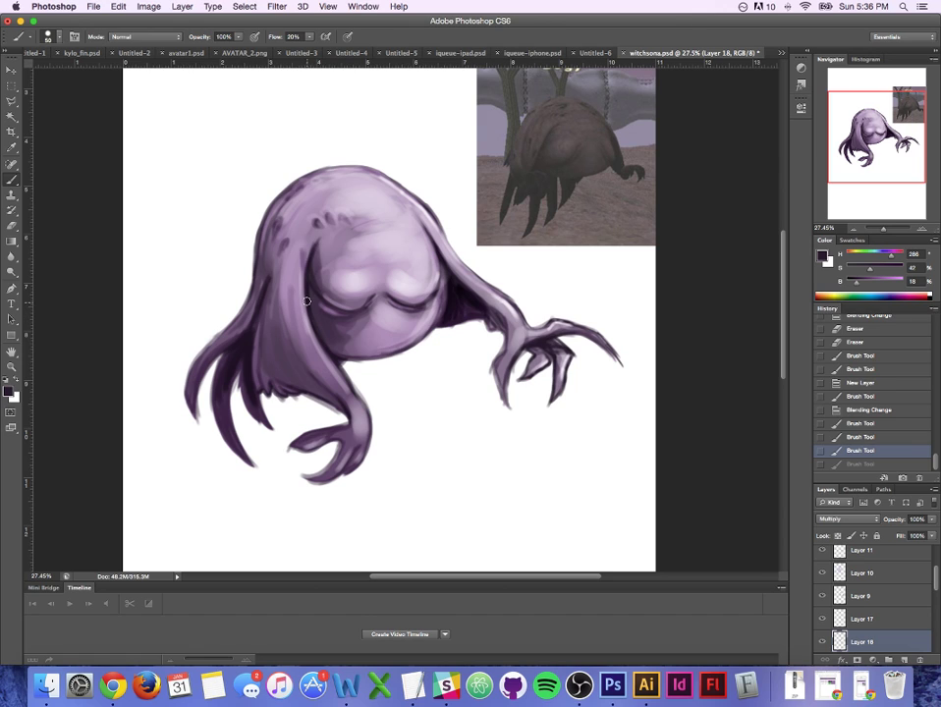
mouse_move(308, 287)
left_mouse_down()
mouse_move(337, 242)
mouse_move(315, 290)
mouse_move(332, 252)
mouse_move(323, 288)
mouse_move(355, 227)
mouse_move(362, 304)
mouse_move(330, 295)
mouse_move(331, 255)
left_mouse_up()
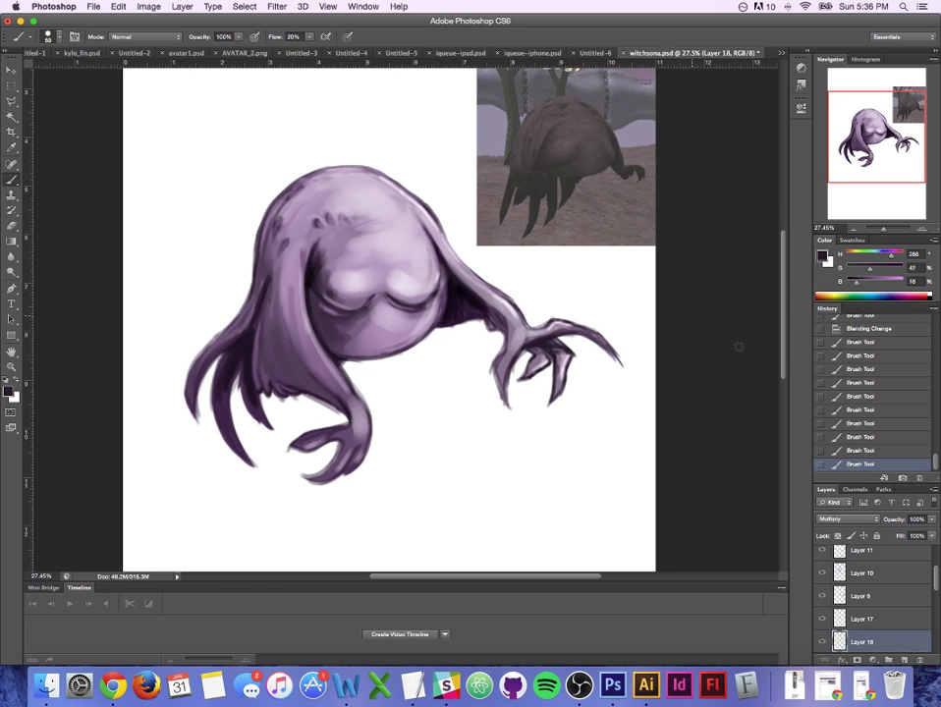
Step: Lower Layer 18's opacity to 69% in its blending options
double_click(889, 641)
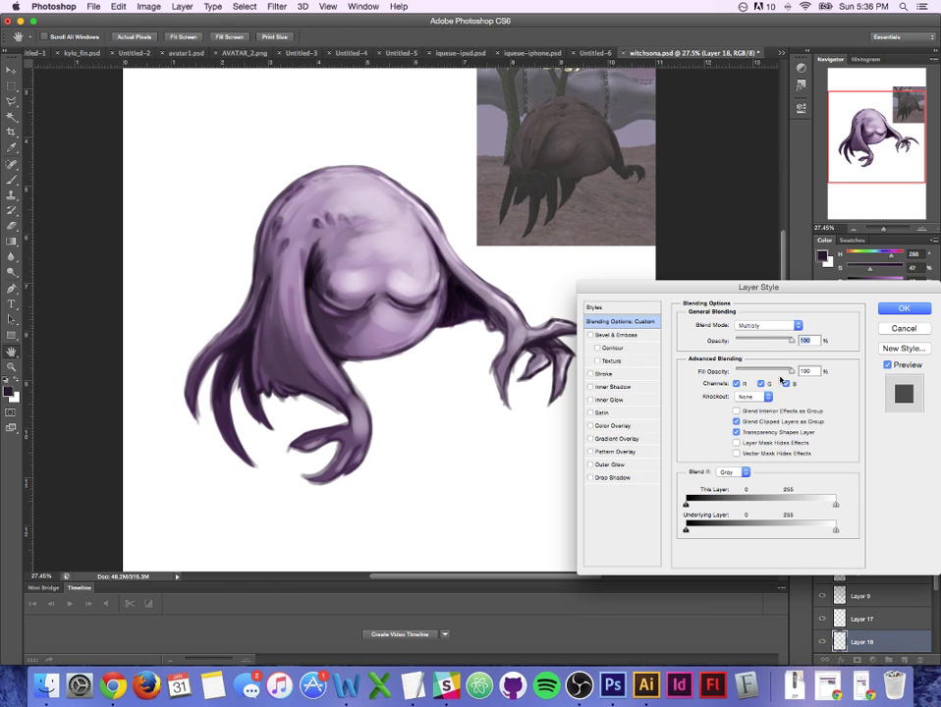
left_click_drag(792, 340, 769, 343)
left_click_drag(771, 346, 773, 346)
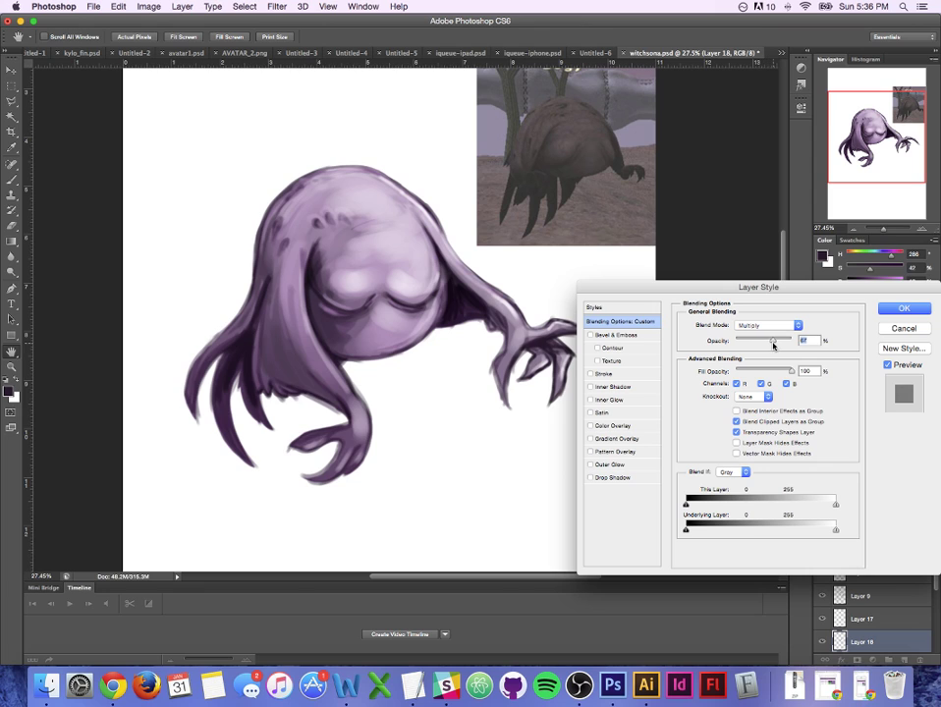
left_click(889, 308)
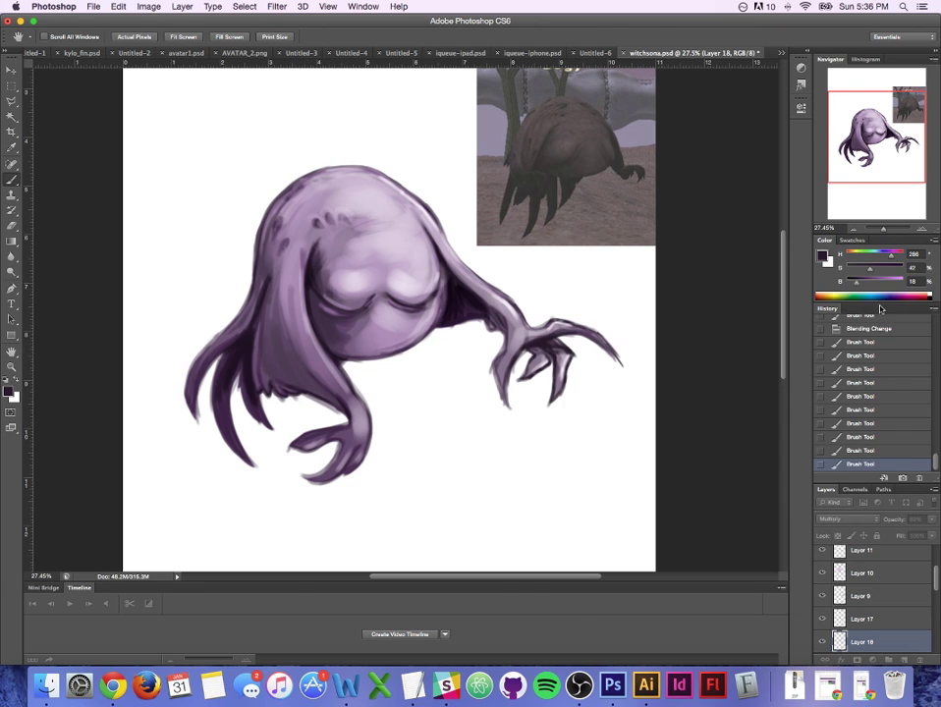
Step: Brush along the upper end of the crease beside the belly on Layer 18, undoing unwanted strokes and reducing the brush to 15 px
mouse_move(315, 259)
left_mouse_down()
mouse_move(338, 236)
mouse_move(309, 261)
mouse_move(342, 244)
mouse_move(310, 271)
mouse_move(370, 215)
left_mouse_up()
key("super+z")
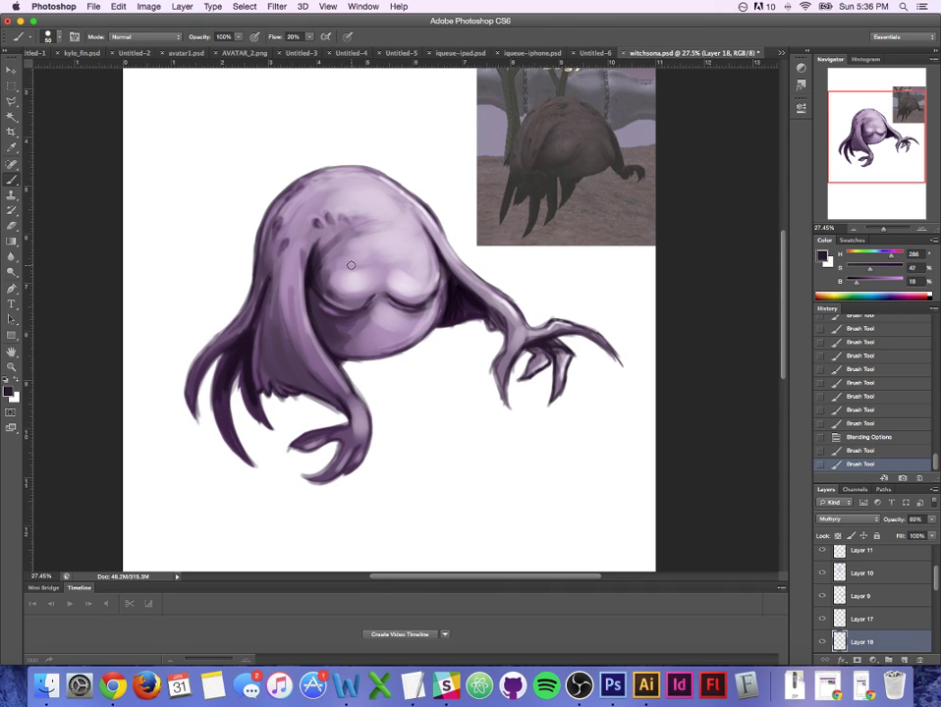
key("super+z")
left_click_drag(326, 244, 356, 236)
key("bracketleft")
left_click_drag(308, 271, 320, 246)
key("super+z")
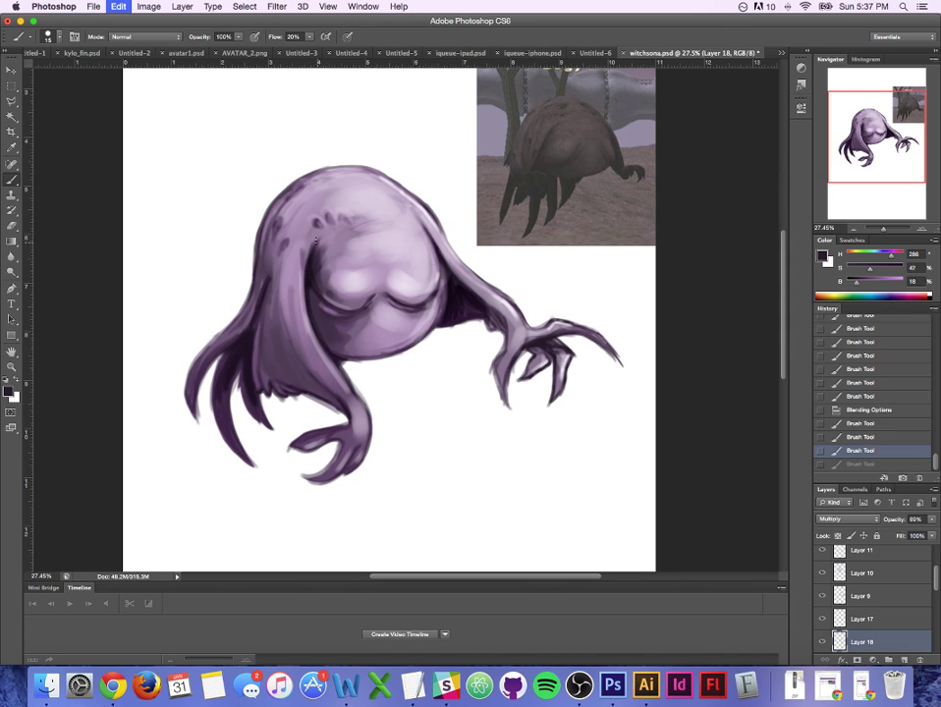
Step: Darken the small spots above the belly and on the shoulder with the 15 px brush on Layer 18, saving the document between strokes
left_click_drag(316, 222, 350, 222)
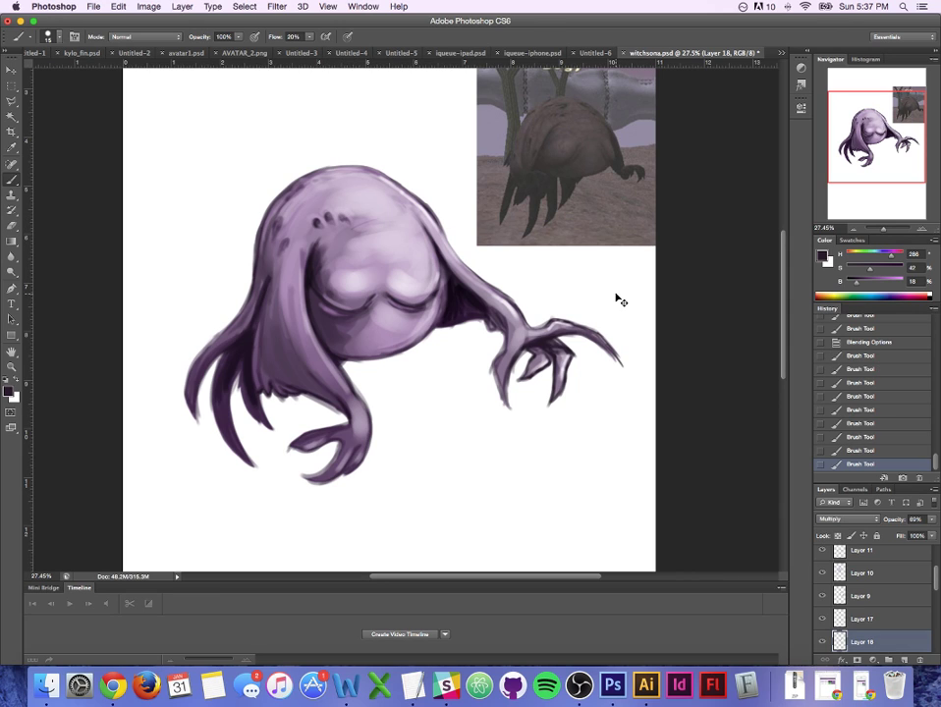
key("ctrl+s")
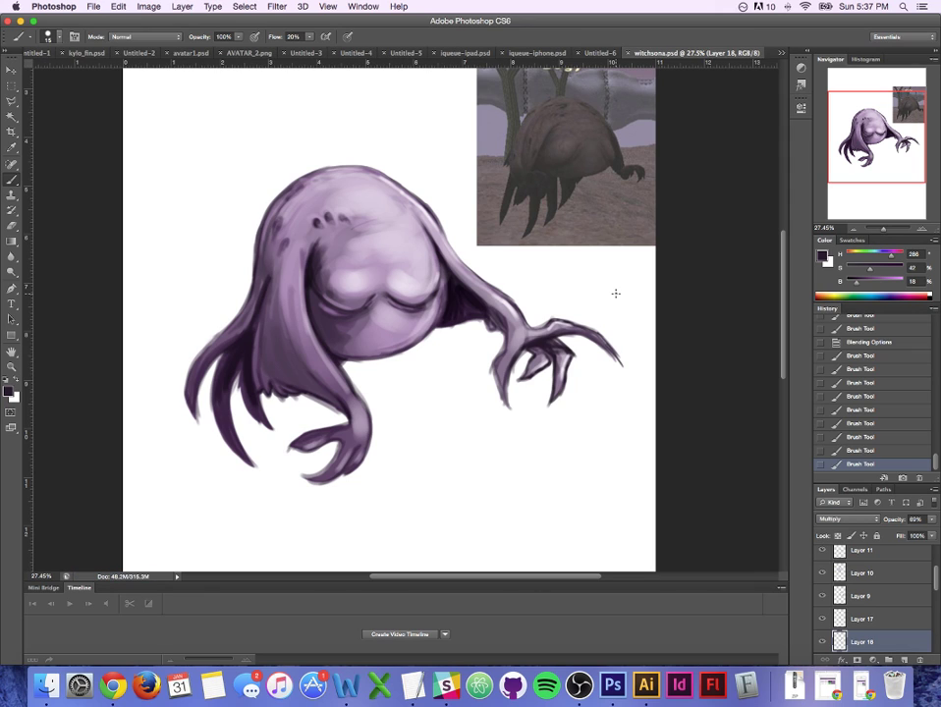
left_click_drag(284, 241, 286, 242)
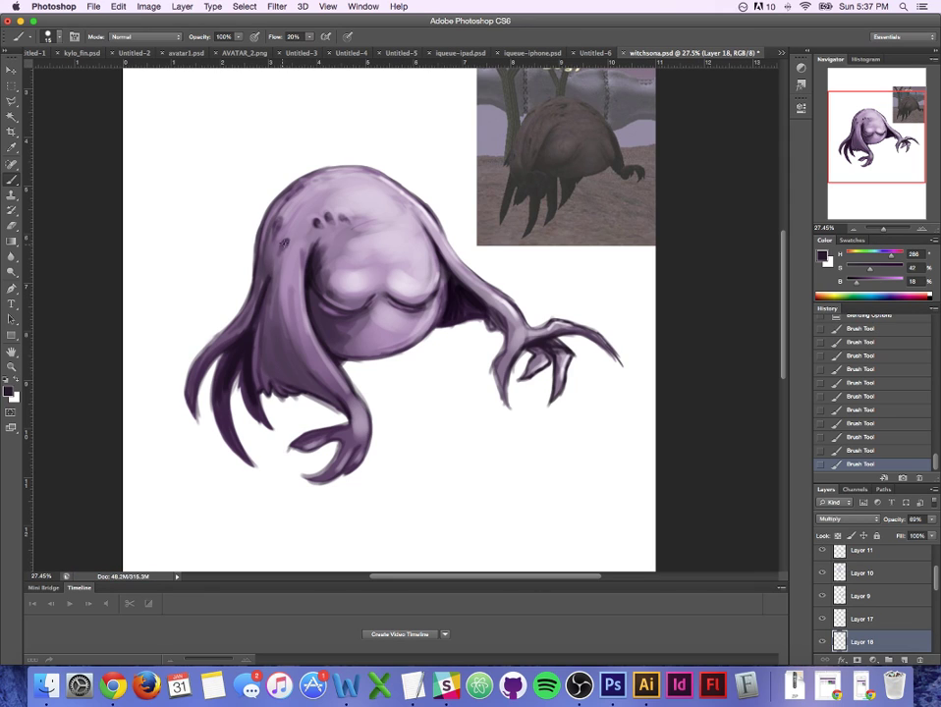
left_click(286, 222)
Step: Add a new layer above Layer 18 and dab the rightmost spot above the belly with a darker purple (H 286, S 39, B 14)
left_click(904, 658)
left_click(340, 217)
left_click(10, 391)
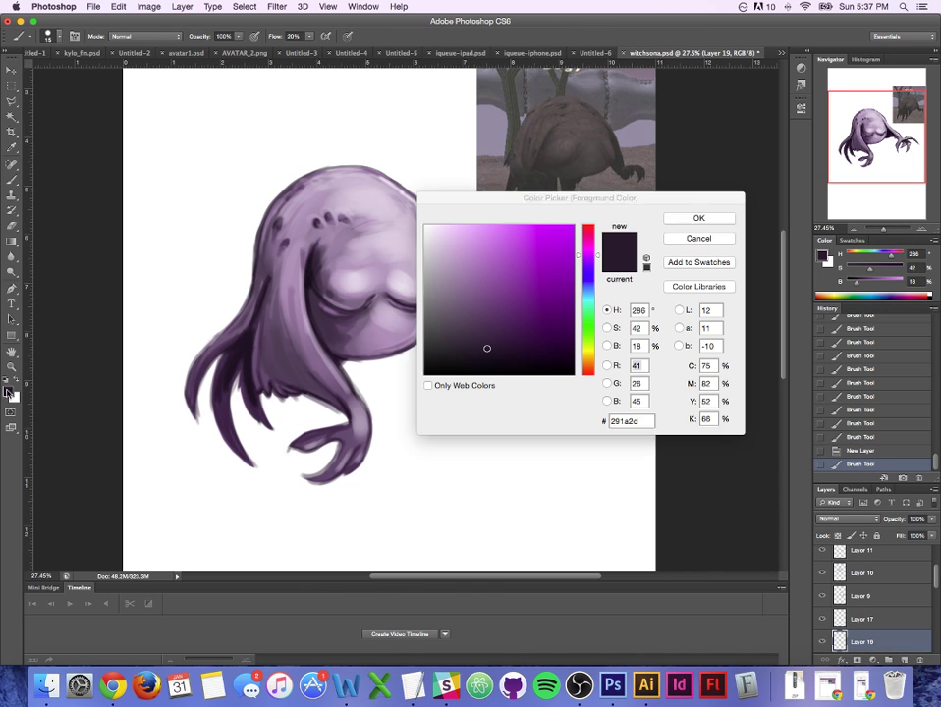
left_click(483, 354)
left_click(695, 219)
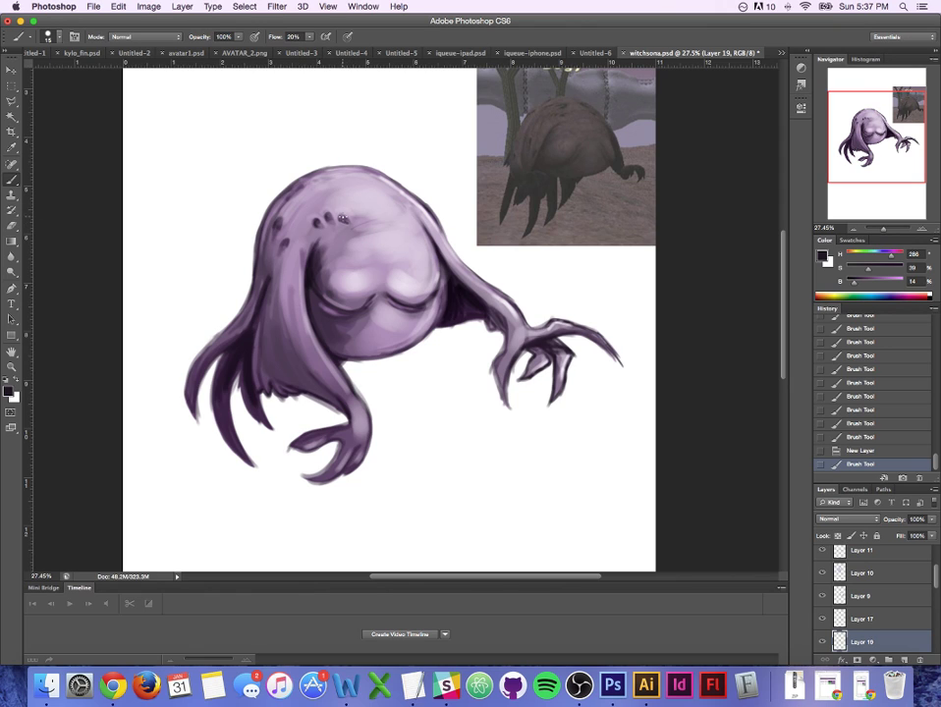
left_click(341, 218)
Step: Add another new layer, move it to the top of the layer stack, and dab the rightmost spot above the belly darker
left_click(904, 659)
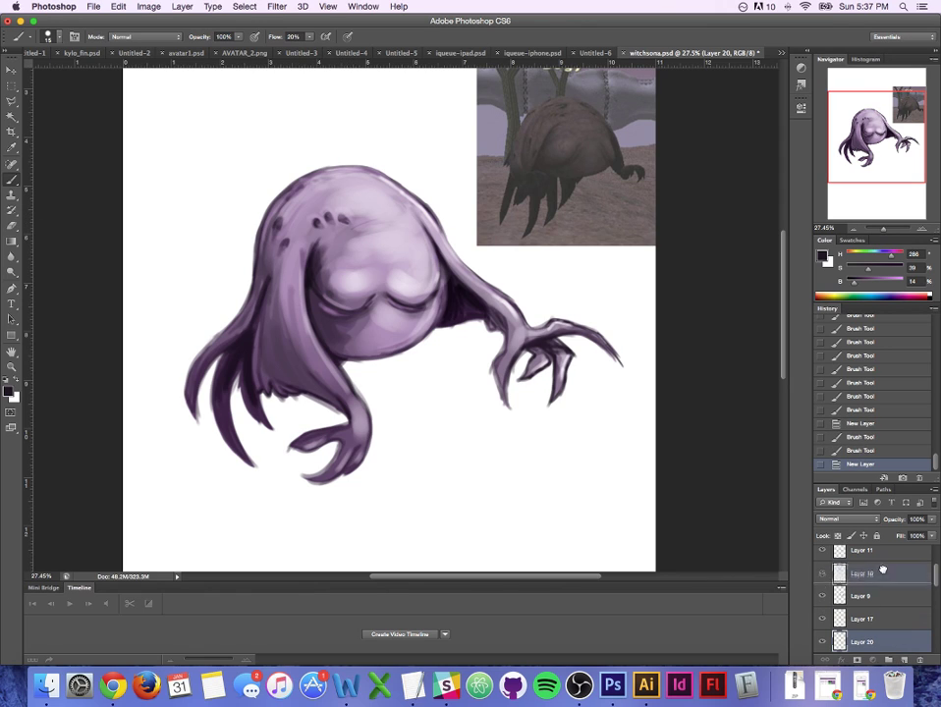
left_click_drag(882, 570, 867, 556)
left_click(340, 217)
left_click(342, 219)
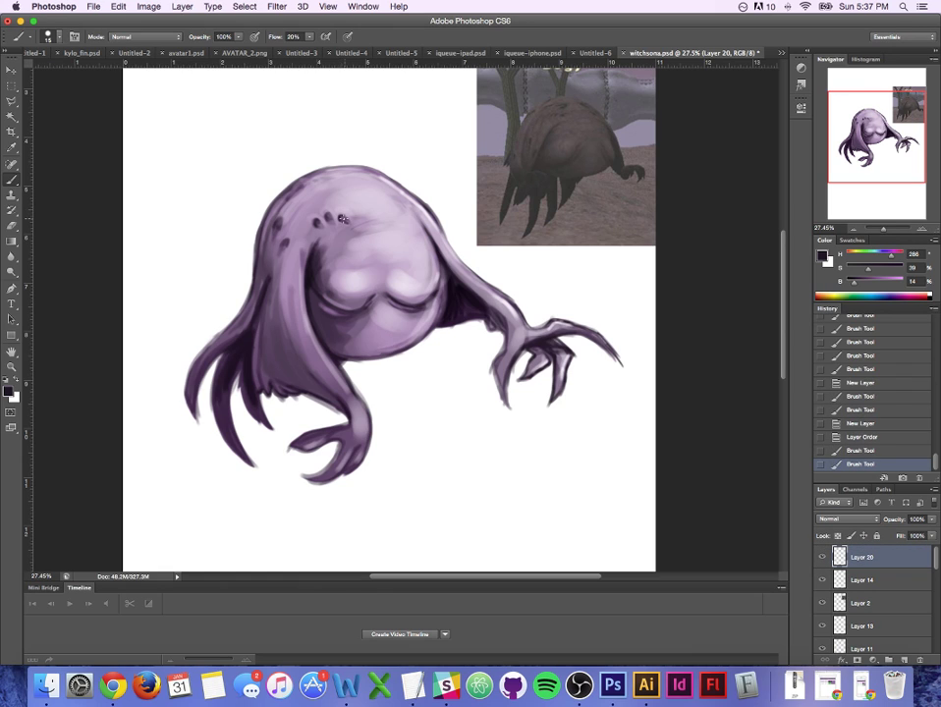
left_click(341, 218)
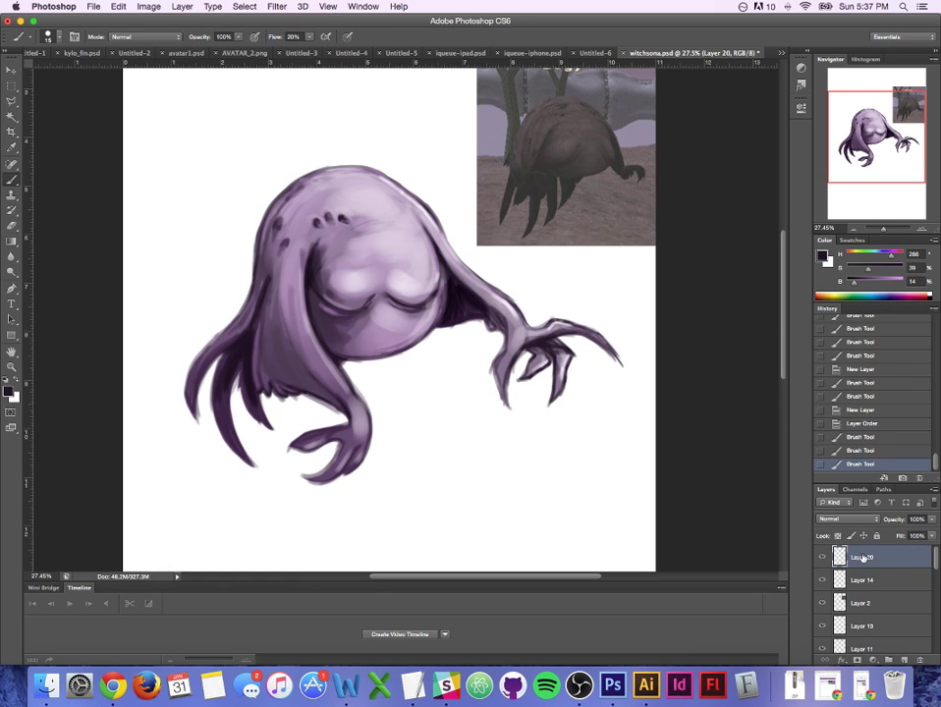
Step: Set Layer 20's blend mode to Multiply and its opacity to 54%
left_click(853, 518)
left_click(853, 548)
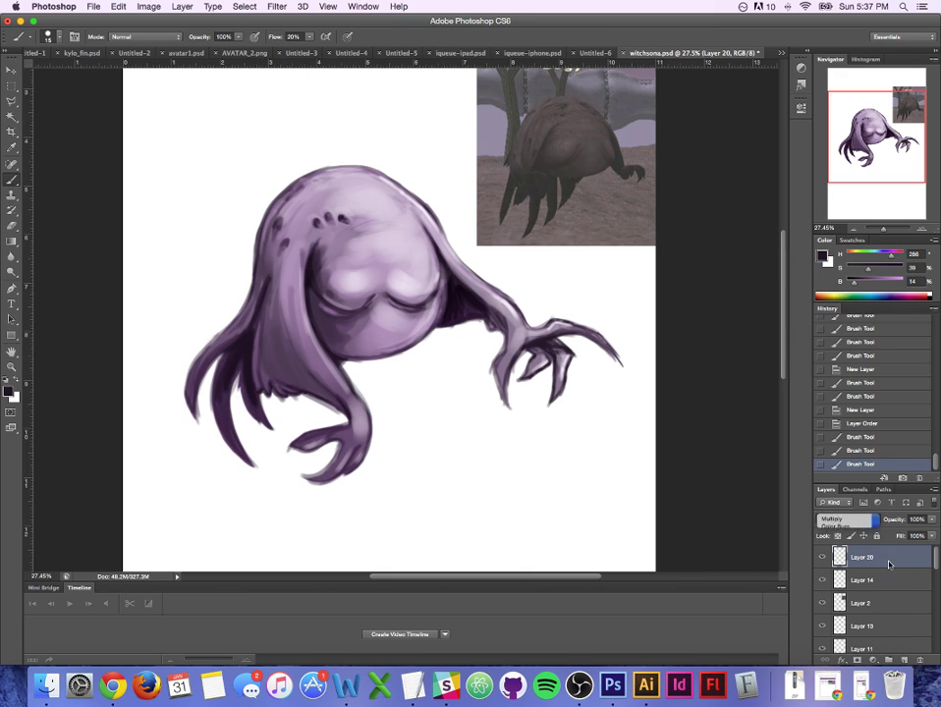
double_click(891, 564)
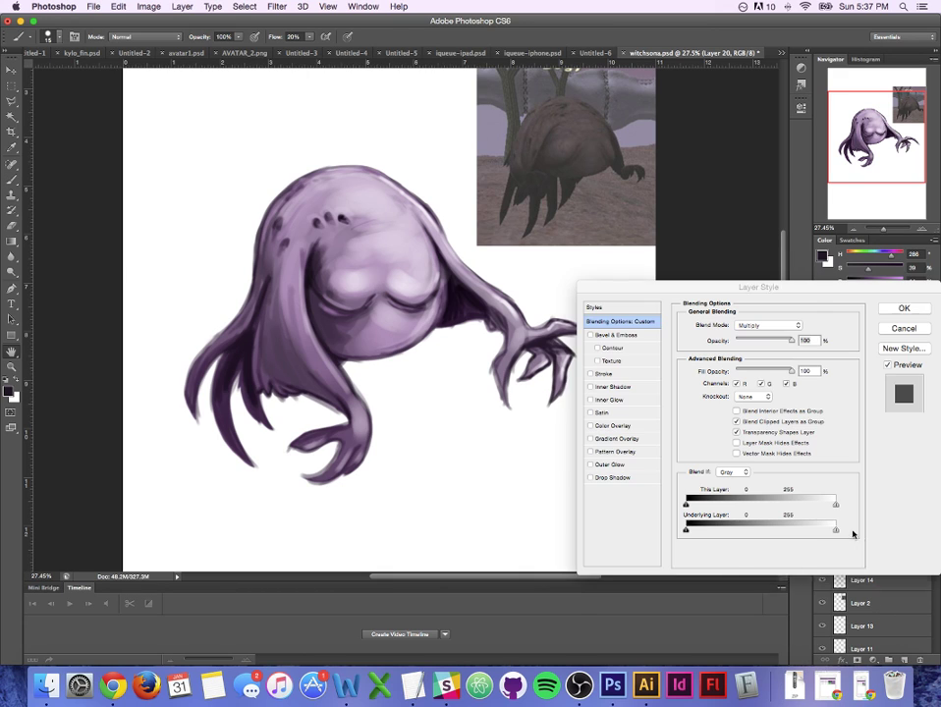
left_click_drag(792, 340, 766, 343)
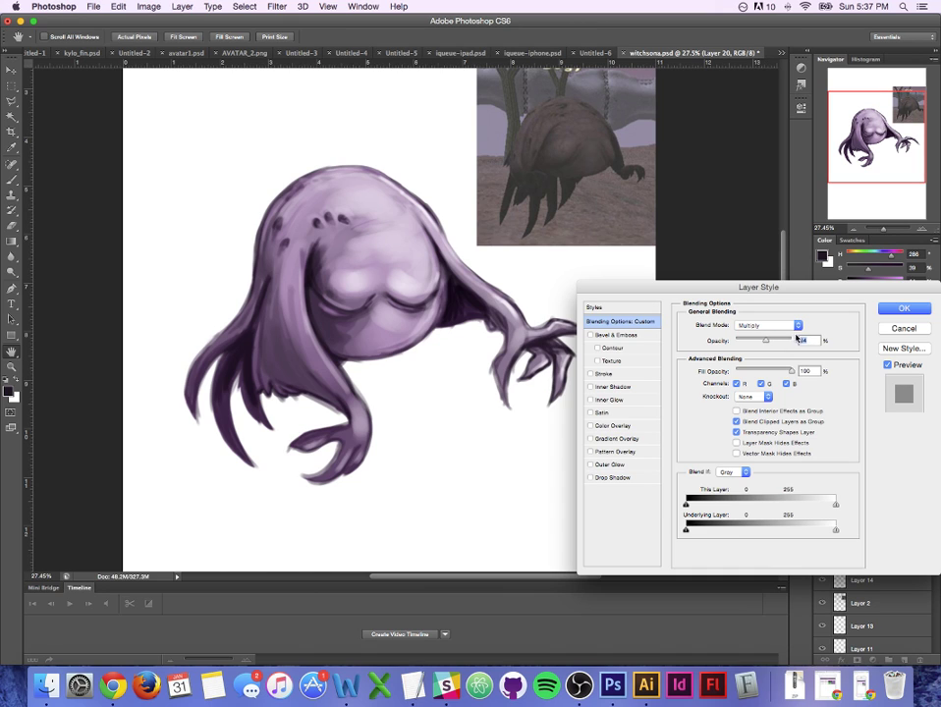
left_click(898, 311)
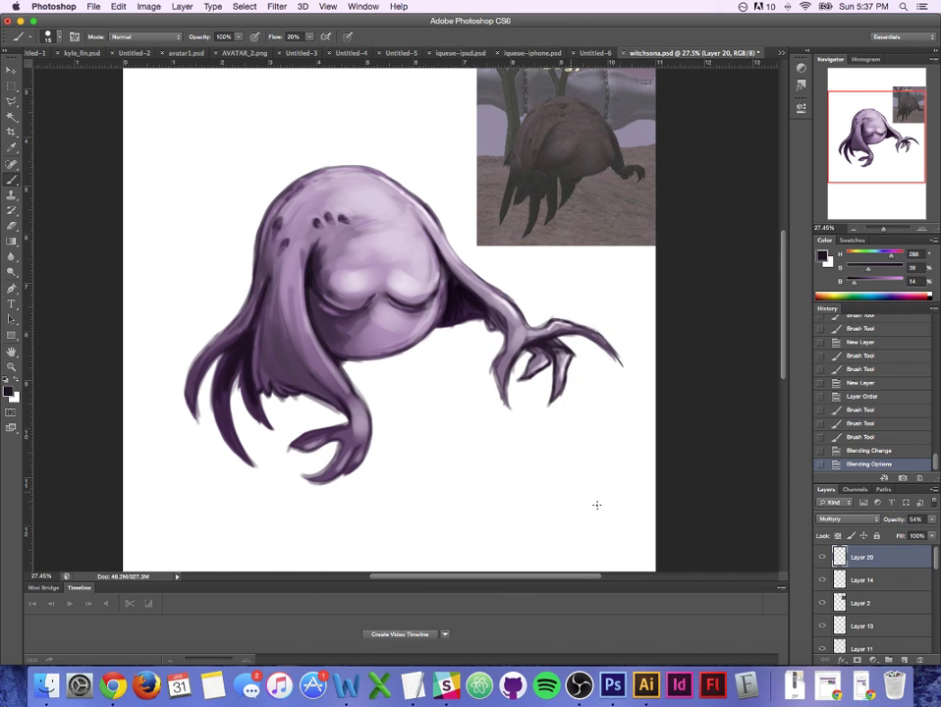
Step: Lower Layer 19's opacity in its blending options
left_click_drag(935, 562, 930, 594)
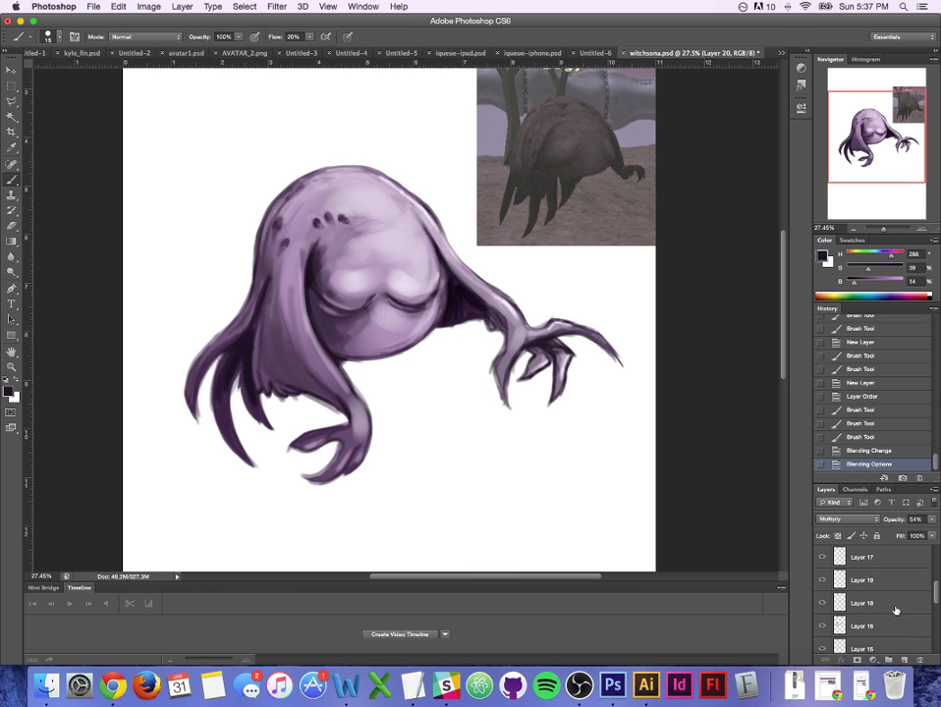
left_click(896, 609)
double_click(891, 586)
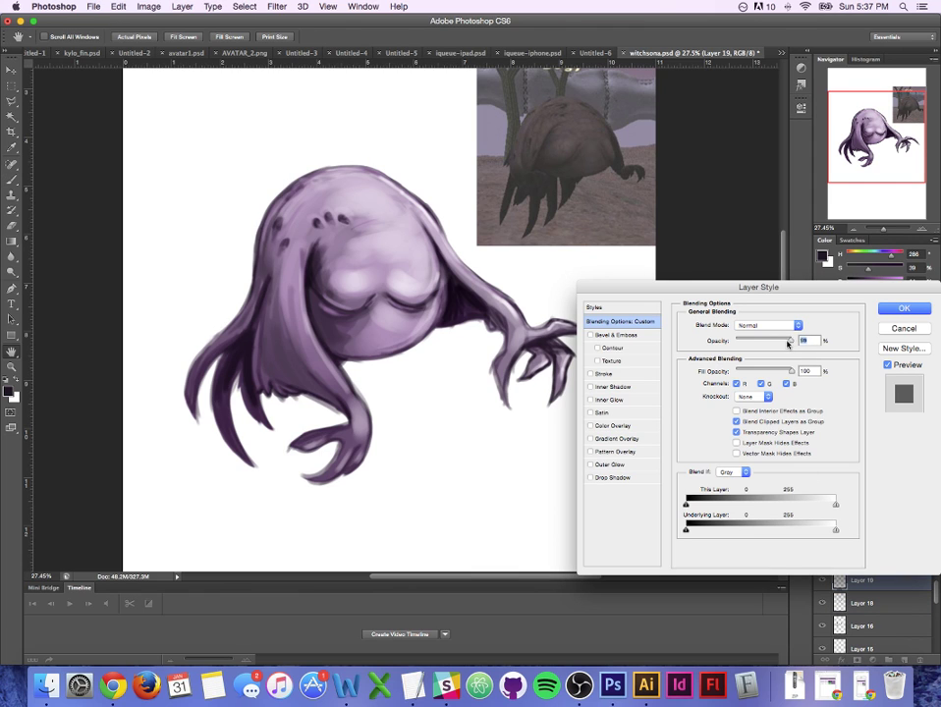
left_click_drag(779, 345, 772, 345)
key("Return")
Step: Reduce Layer 18's opacity to 45%
left_click(899, 604)
double_click(899, 604)
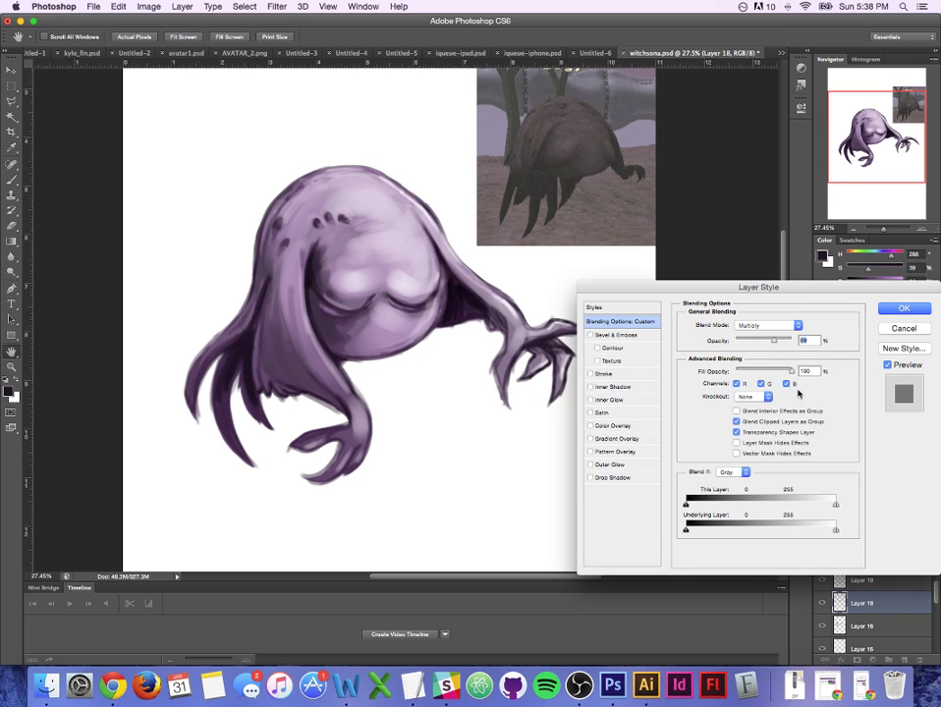
left_click_drag(772, 342, 760, 343)
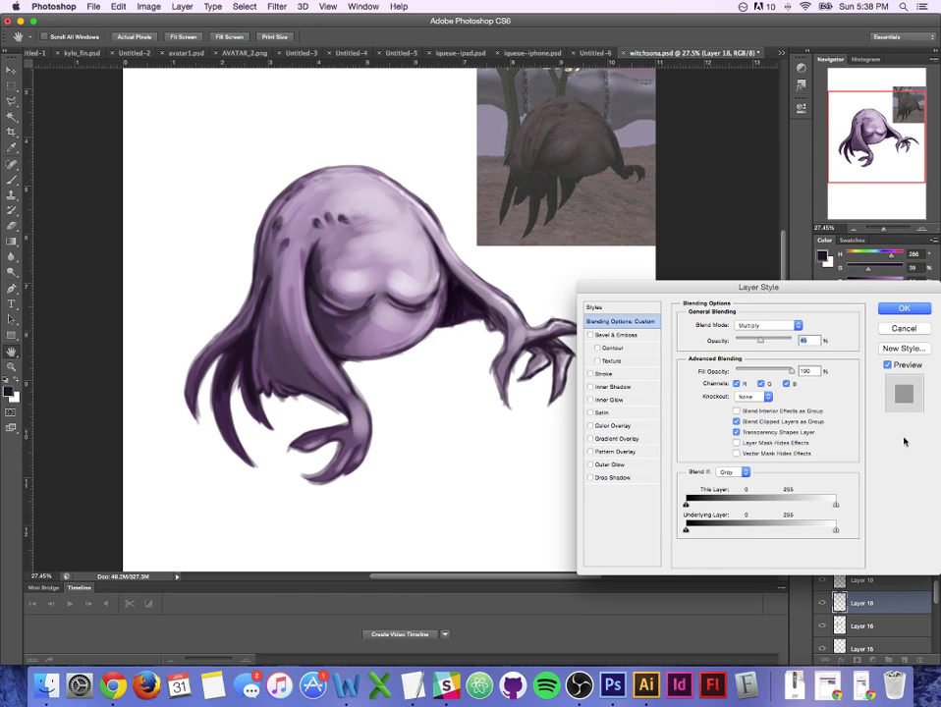
key("Return")
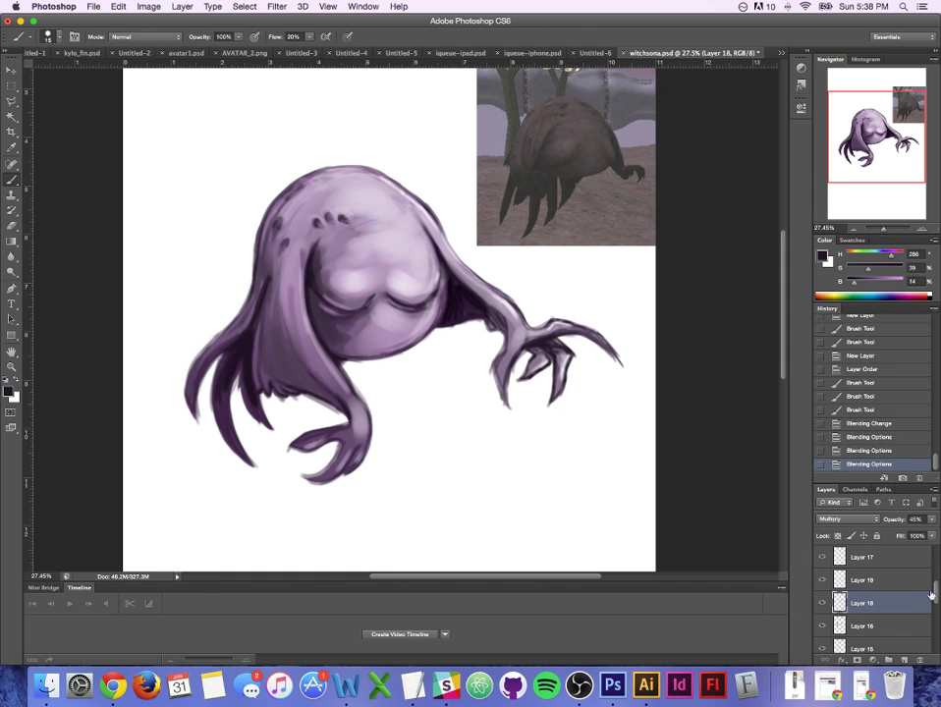
Step: Check Layer 20's visibility and adjust its opacity to 55%
left_click_drag(937, 596, 926, 527)
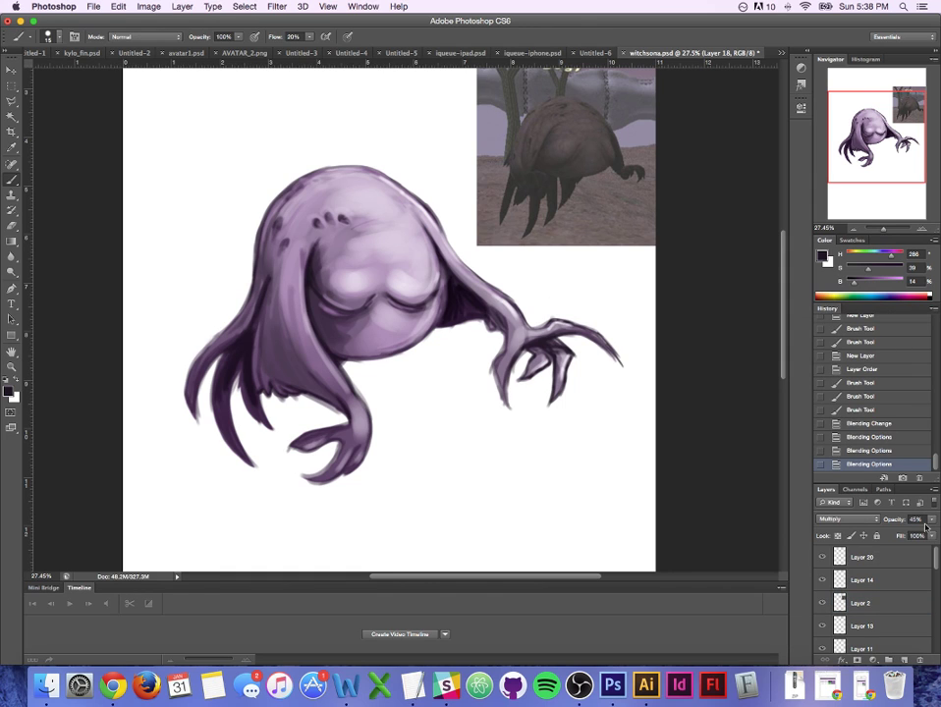
left_click(822, 557)
double_click(897, 560)
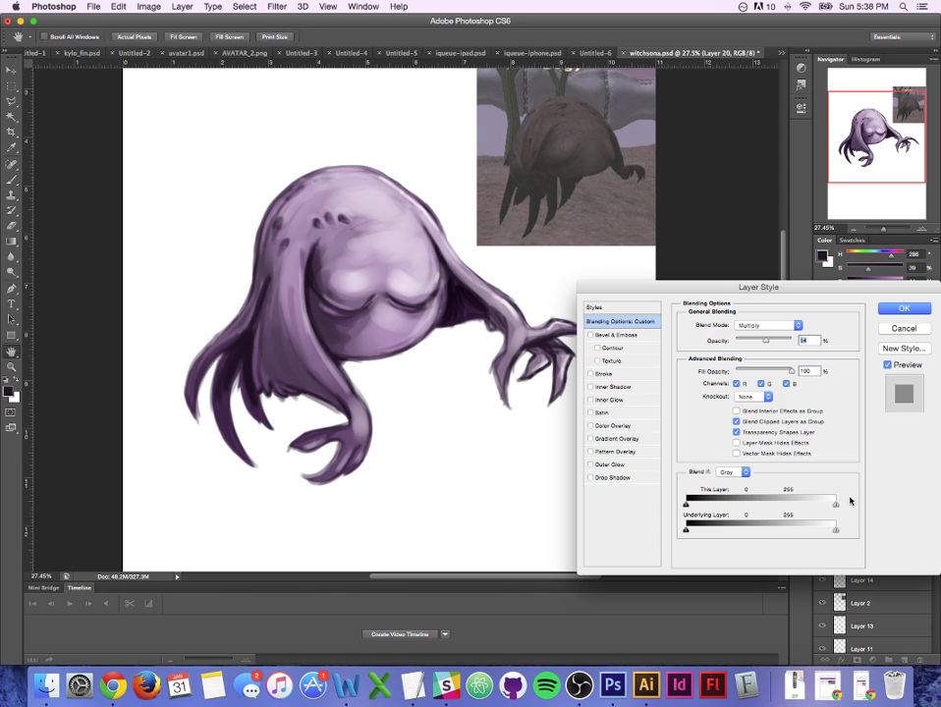
left_click_drag(761, 343, 750, 343)
left_click(904, 309)
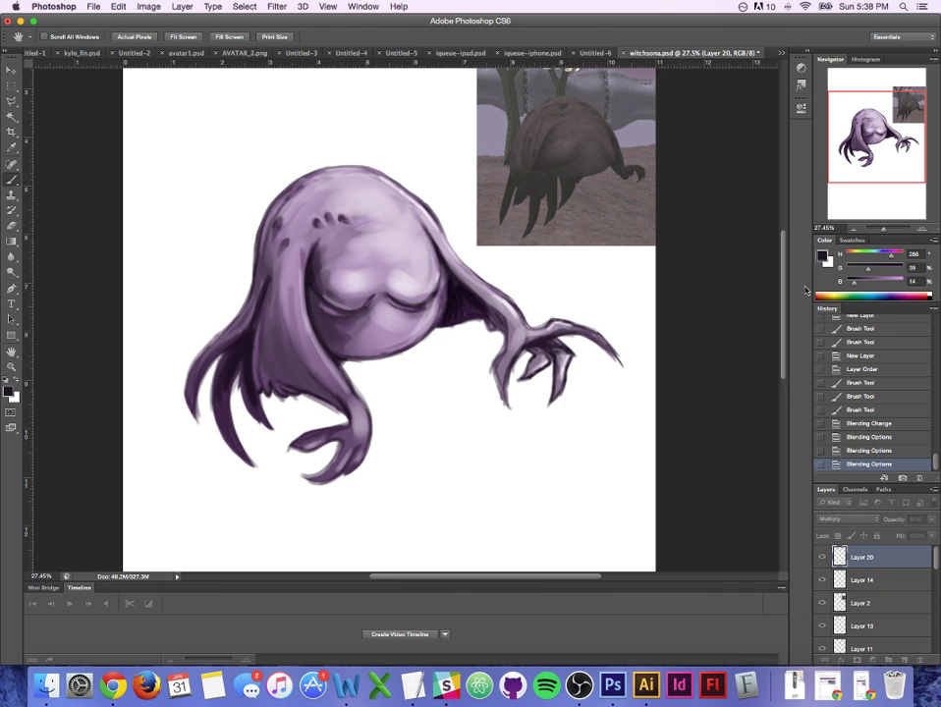
Step: Erase part of the dark dab on the rightmost spot on Layer 20, and return to the Brush tool
left_click(14, 227)
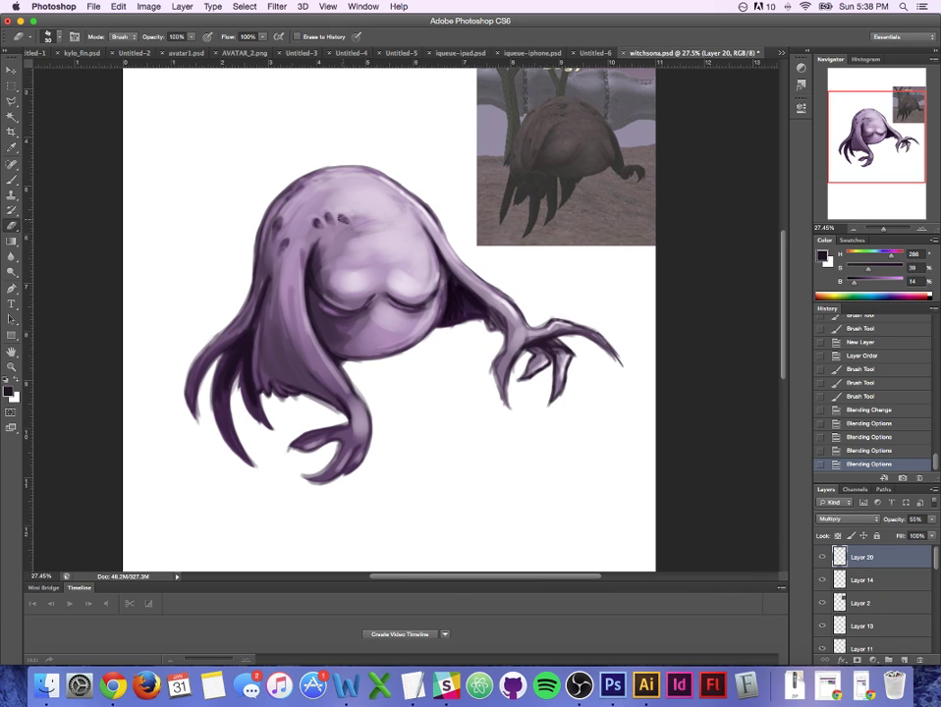
left_click_drag(343, 219, 340, 214)
left_click(13, 181)
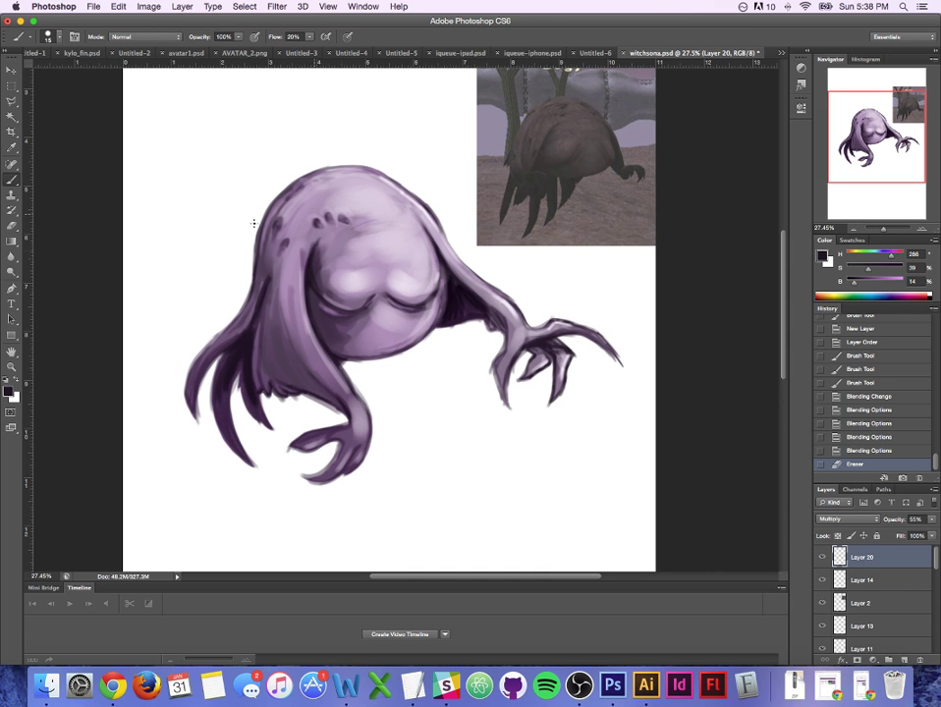
Step: Darken the upper rim of the rightmost spot above the belly on Layer 20 with a small brush of about 10 px
key("z")
left_click_drag(332, 202, 489, 179)
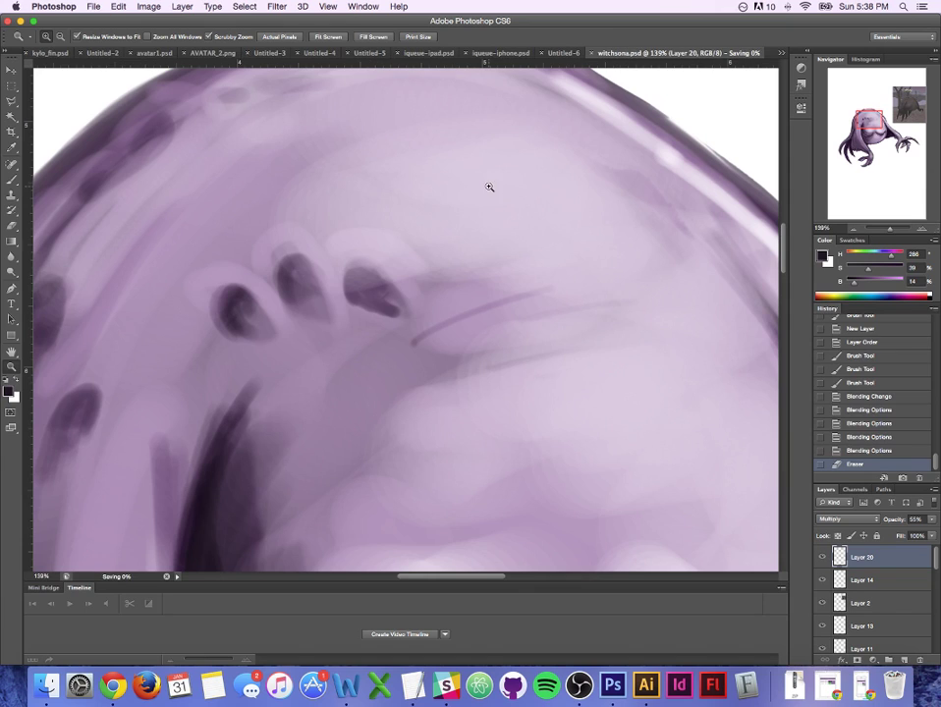
key("b")
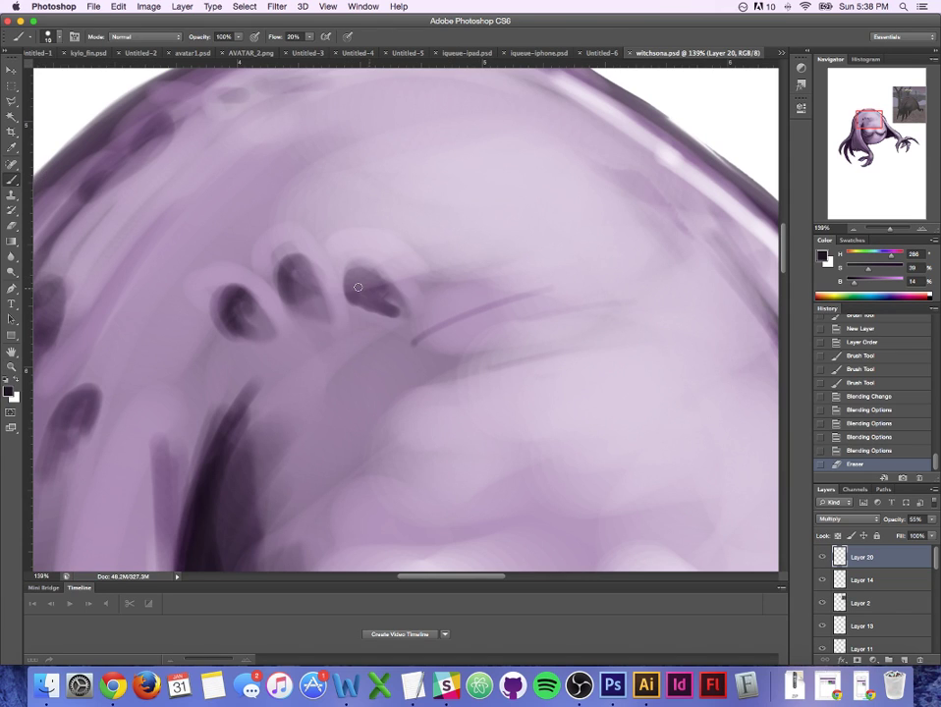
mouse_move(358, 286)
left_mouse_down()
mouse_move(354, 279)
mouse_move(368, 272)
left_mouse_up()
key("bracketright")
key("bracketright")
key("bracketright")
key("bracketright")
key("bracketright")
Step: Darken the insides of the middle and leftmost spots above the belly with a brush under 10 px
key("bracketleft")
key("bracketleft")
key("bracketleft")
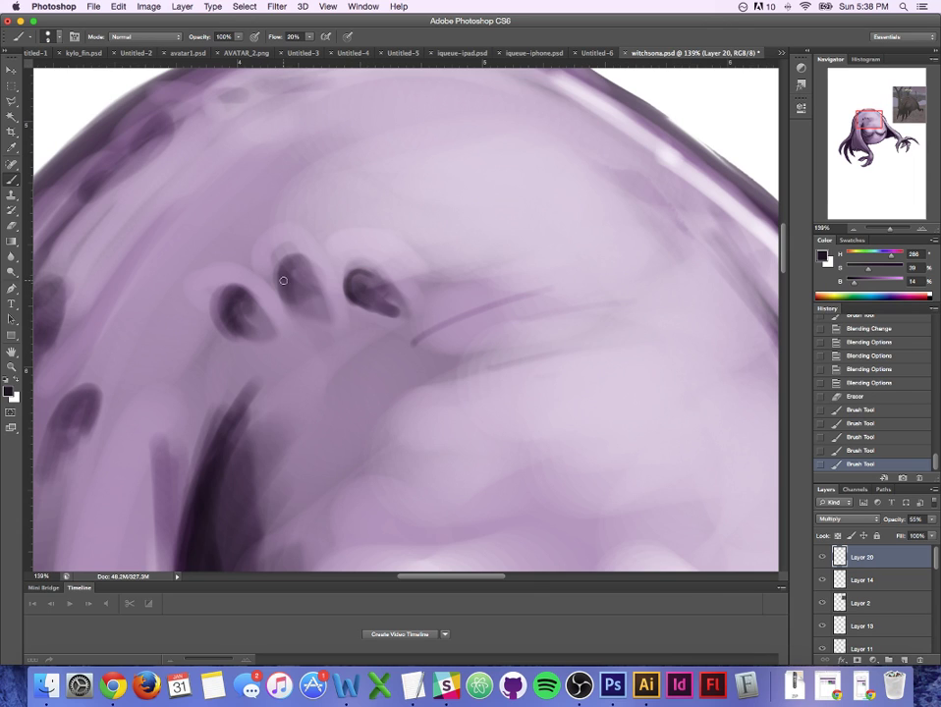
mouse_move(285, 280)
left_mouse_down()
mouse_move(297, 264)
mouse_move(304, 297)
left_mouse_up()
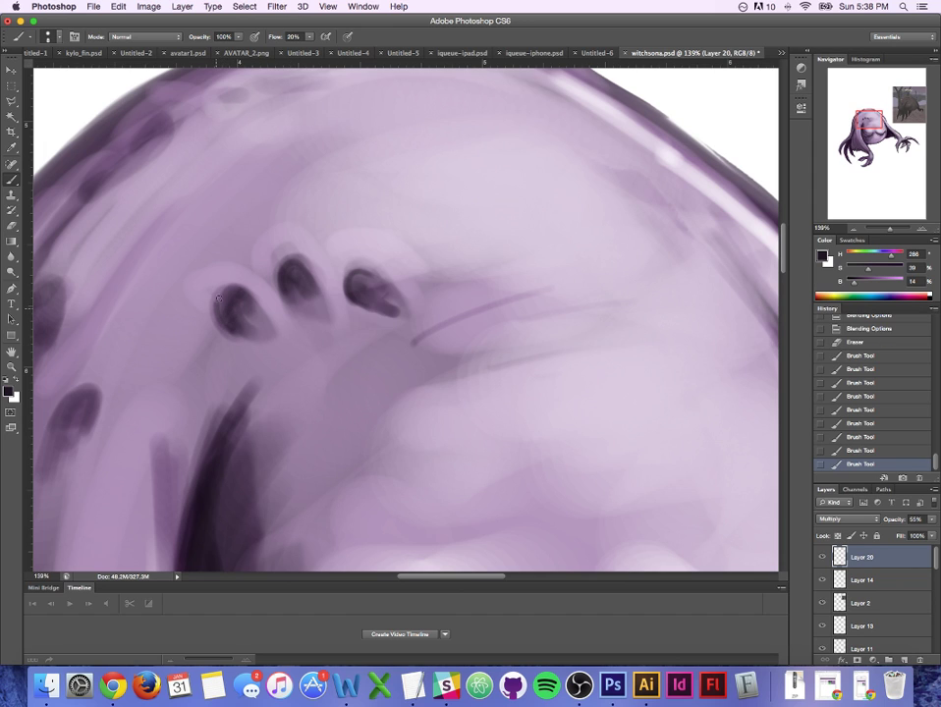
mouse_move(247, 295)
left_mouse_down()
mouse_move(252, 304)
mouse_move(230, 319)
left_mouse_up()
Step: Enlarge the brush to 20 px and compare the last darkening stroke on the leftmost spot by undoing and redoing it
key("bracketright")
key("bracketright")
key("bracketright")
key("bracketright")
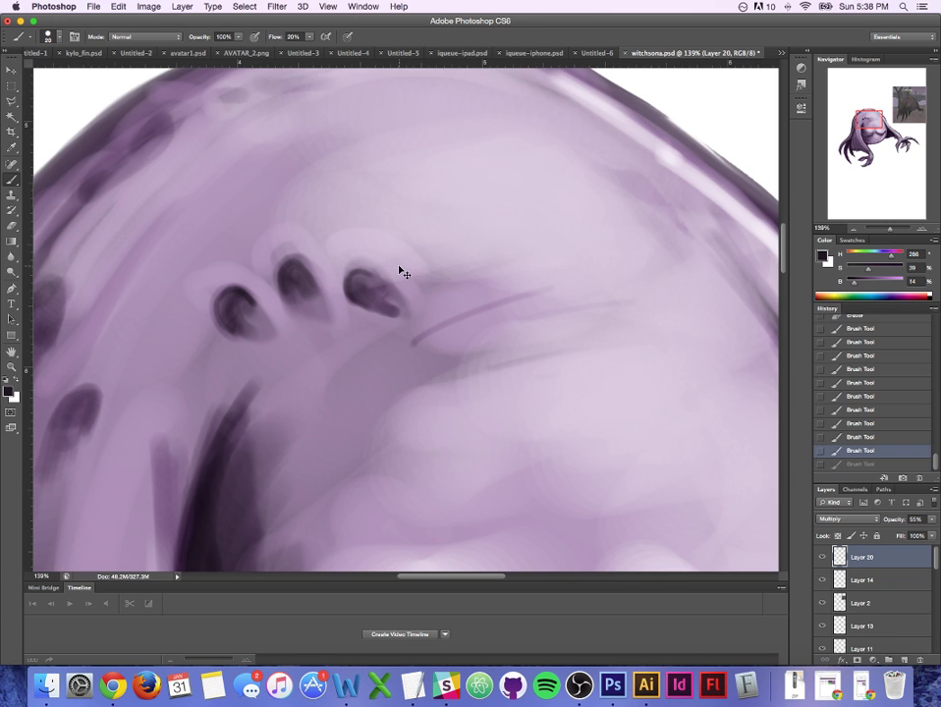
key("super+z")
key("super+z")
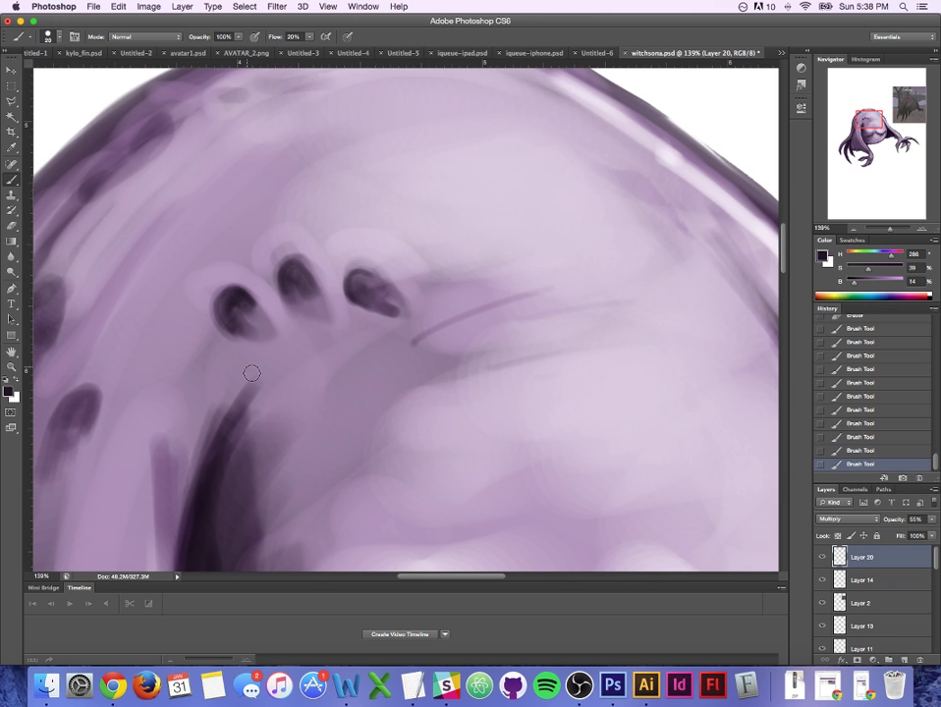
left_click(11, 366)
left_click_drag(296, 393, 223, 425)
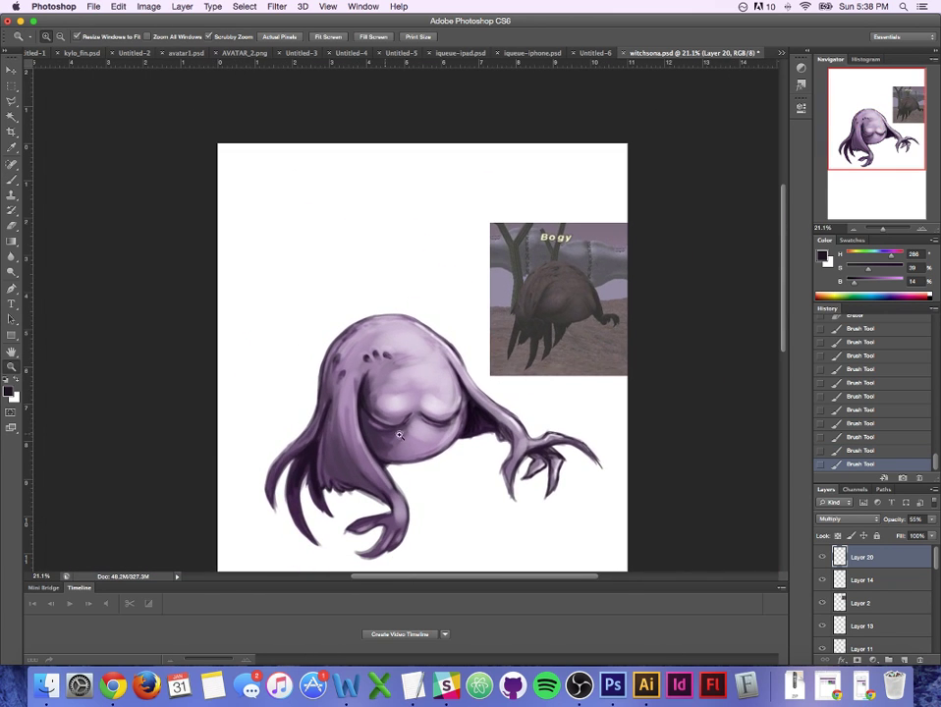
left_click_drag(447, 434, 457, 432)
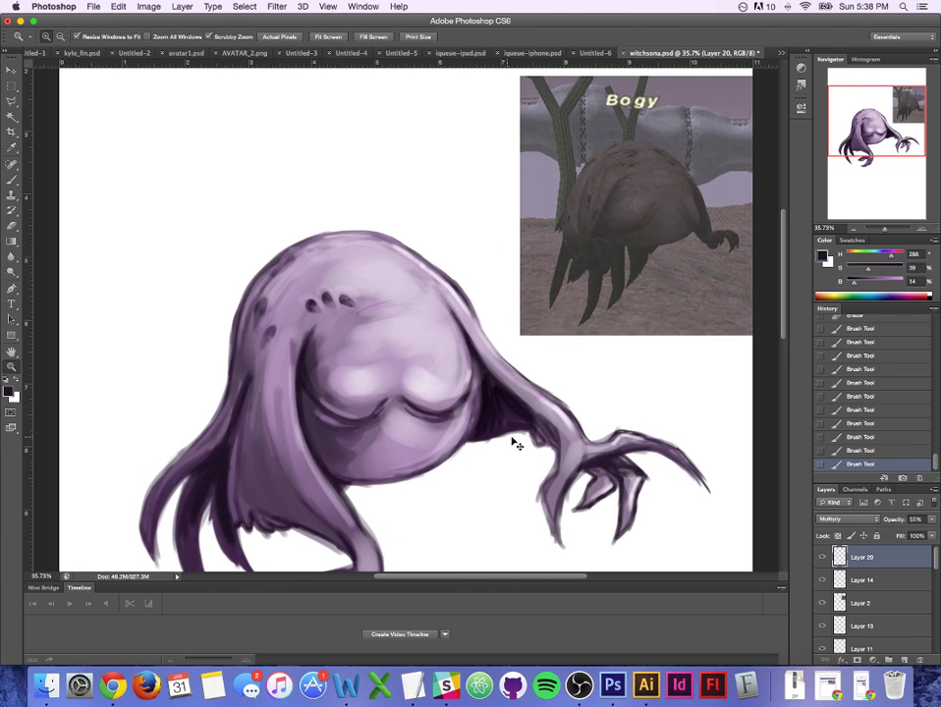
Step: Save the file and darken the upper rim of the lower spot on the creature's left shoulder with the 20 px brush
key("super+s")
left_click_drag(257, 334, 340, 296)
key("b")
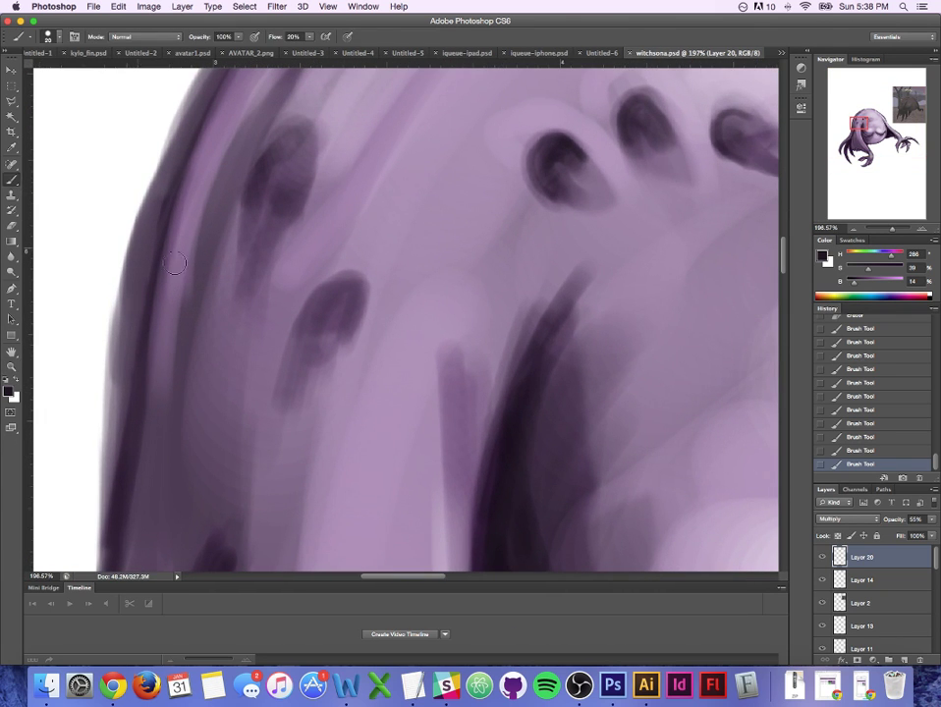
mouse_move(354, 347)
left_mouse_down()
mouse_move(309, 267)
mouse_move(332, 284)
mouse_move(351, 279)
mouse_move(359, 306)
mouse_move(335, 311)
mouse_move(353, 310)
mouse_move(343, 310)
left_mouse_up()
Step: Darken the inside and lower tail of the upper spot on the left shoulder with a slightly larger brush
key("bracketright")
key("bracketright")
left_click_drag(283, 147, 300, 178)
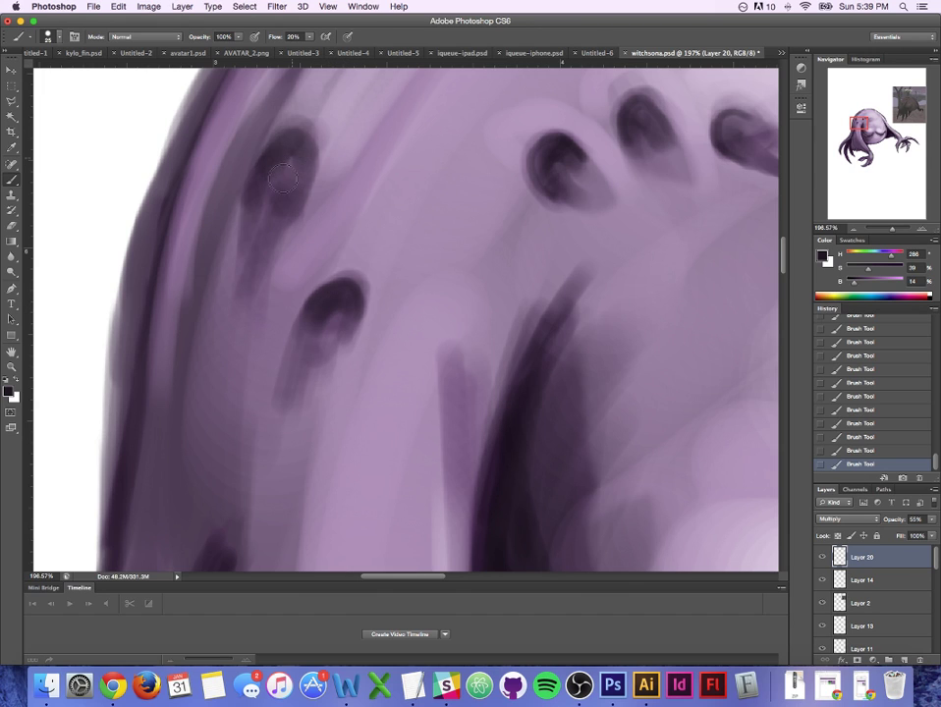
key("bracketleft")
key("bracketleft")
key("bracketright")
key("bracketright")
key("bracketright")
mouse_move(275, 155)
left_mouse_down()
mouse_move(282, 211)
mouse_move(296, 171)
mouse_move(286, 168)
mouse_move(261, 208)
mouse_move(271, 181)
mouse_move(242, 241)
left_mouse_up()
Step: Check the whole painting, save the file, and set Layer 20's opacity to 42%
key("z")
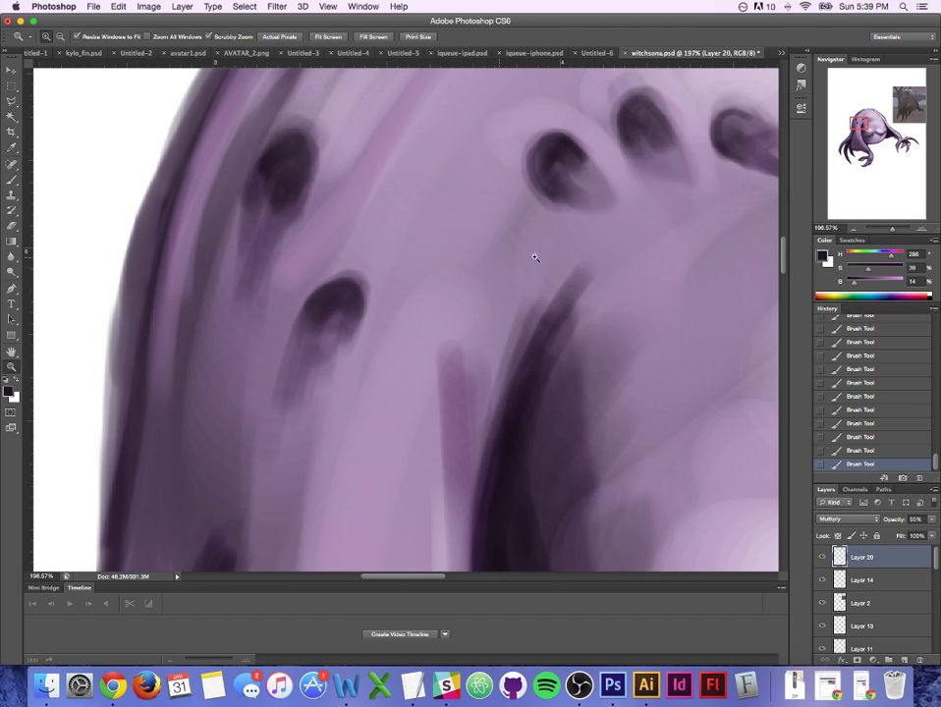
left_click_drag(533, 257, 405, 298)
left_click_drag(630, 304, 587, 310)
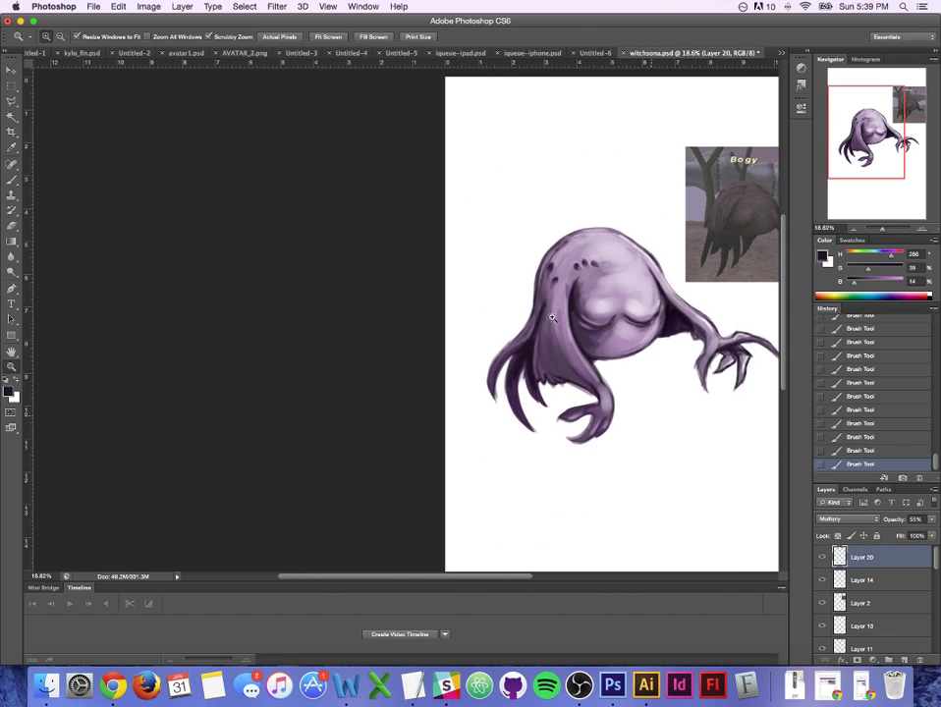
mouse_move(671, 308)
left_mouse_down()
mouse_move(688, 305)
mouse_move(657, 299)
left_mouse_up()
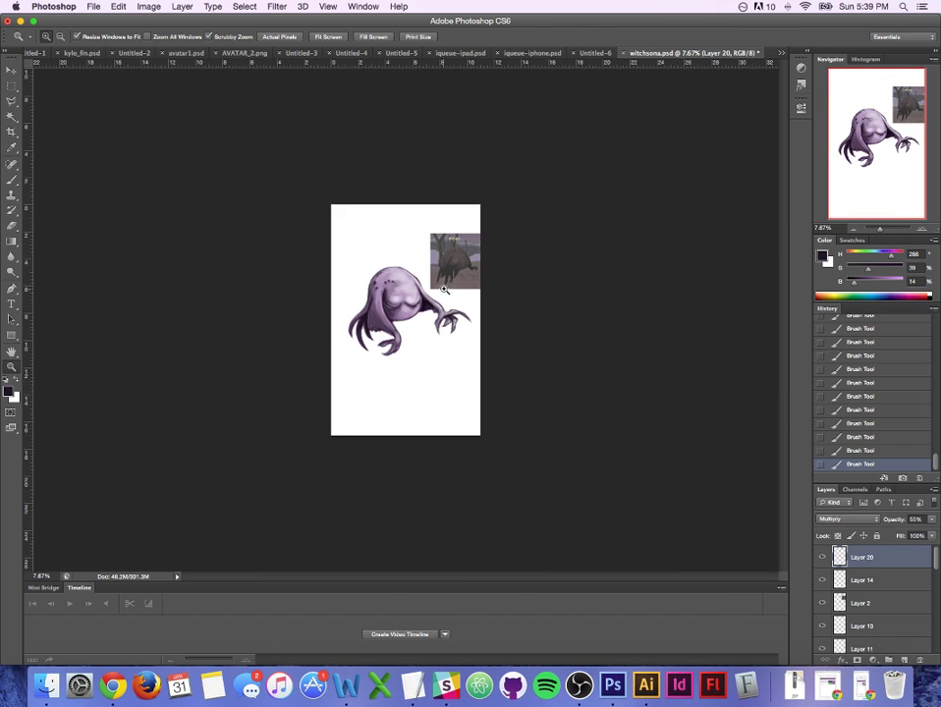
left_click_drag(511, 267, 559, 273)
key("super+s")
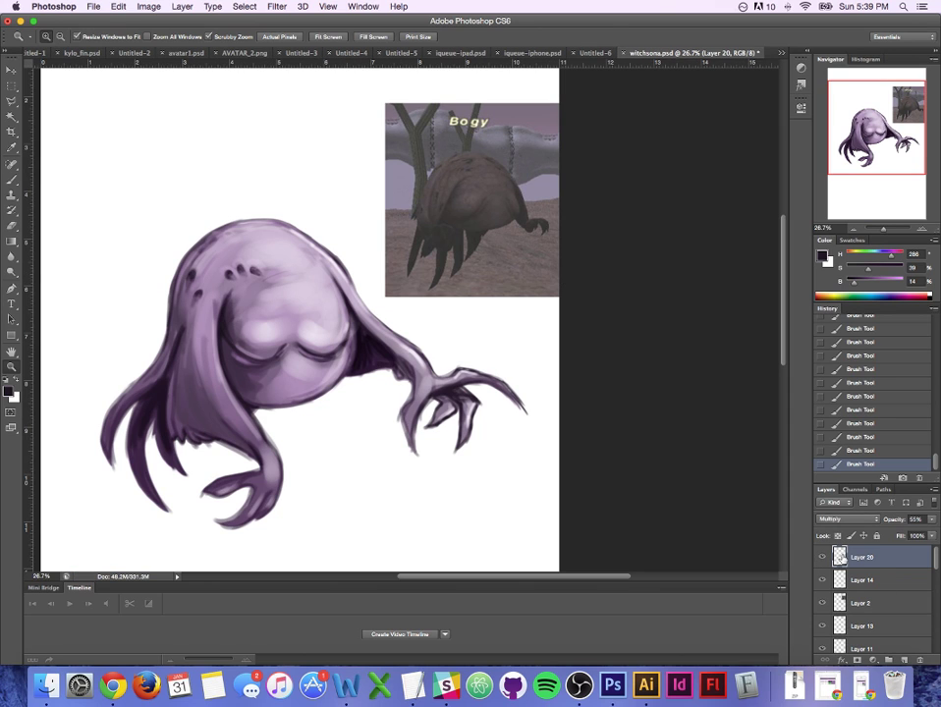
double_click(912, 564)
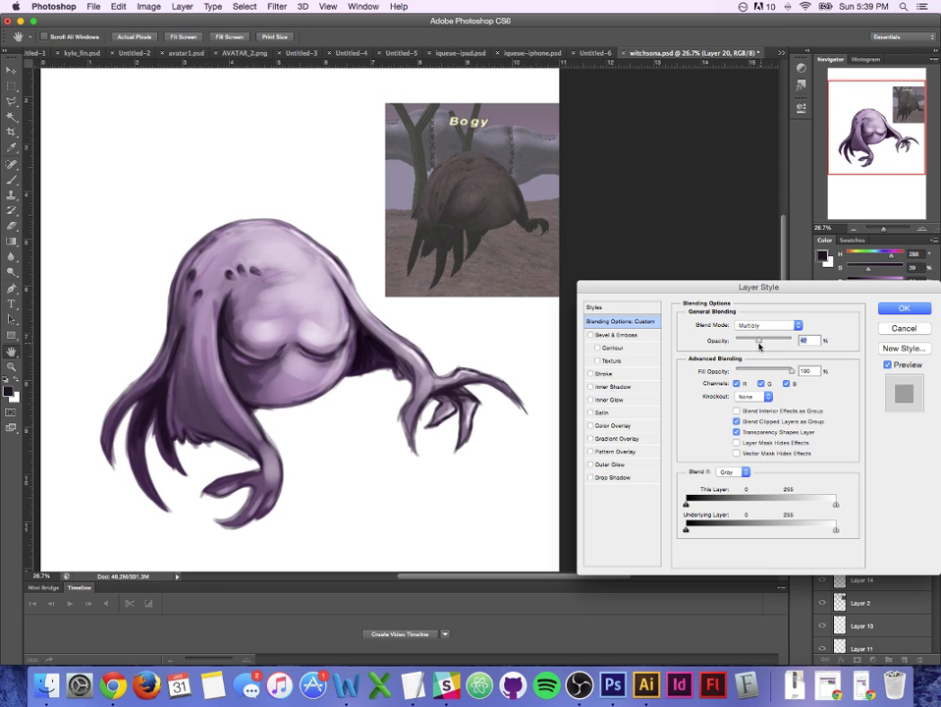
left_click(891, 314)
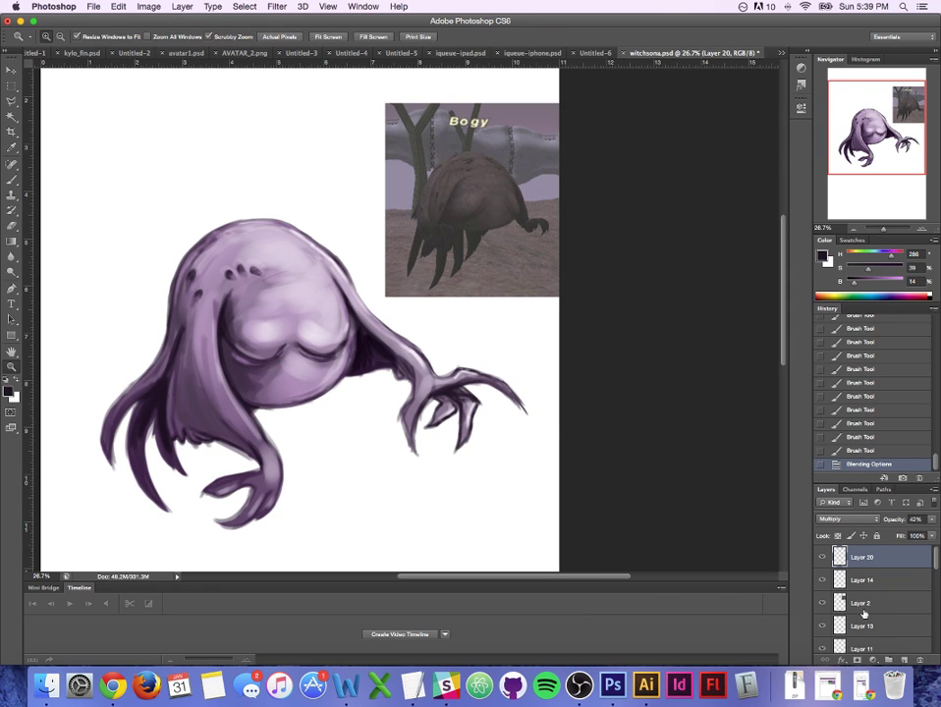
Step: Add a new layer above Layer 20 and darken the shadows under the belly folds with an enlarged brush
left_click(904, 660)
left_click(19, 181)
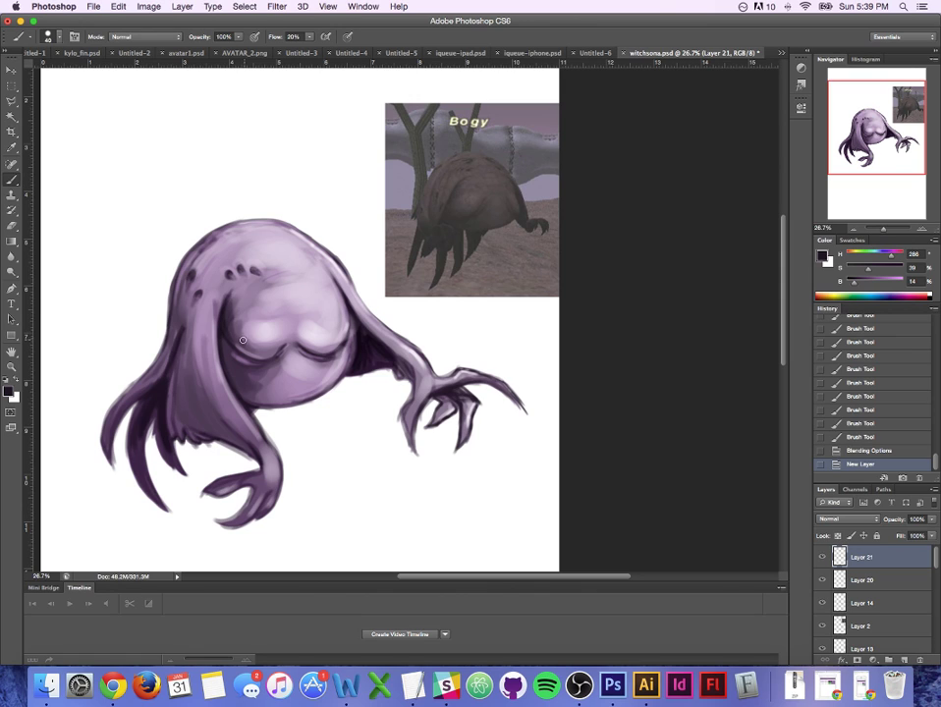
key("]")
key("]")
key("]")
key("]")
mouse_move(227, 346)
left_mouse_down()
mouse_move(232, 316)
mouse_move(238, 375)
left_mouse_up()
mouse_move(234, 363)
left_mouse_down()
mouse_move(271, 401)
mouse_move(234, 364)
mouse_move(311, 357)
mouse_move(336, 340)
mouse_move(254, 387)
mouse_move(242, 371)
mouse_move(311, 359)
mouse_move(357, 328)
mouse_move(240, 371)
mouse_move(349, 349)
left_mouse_up()
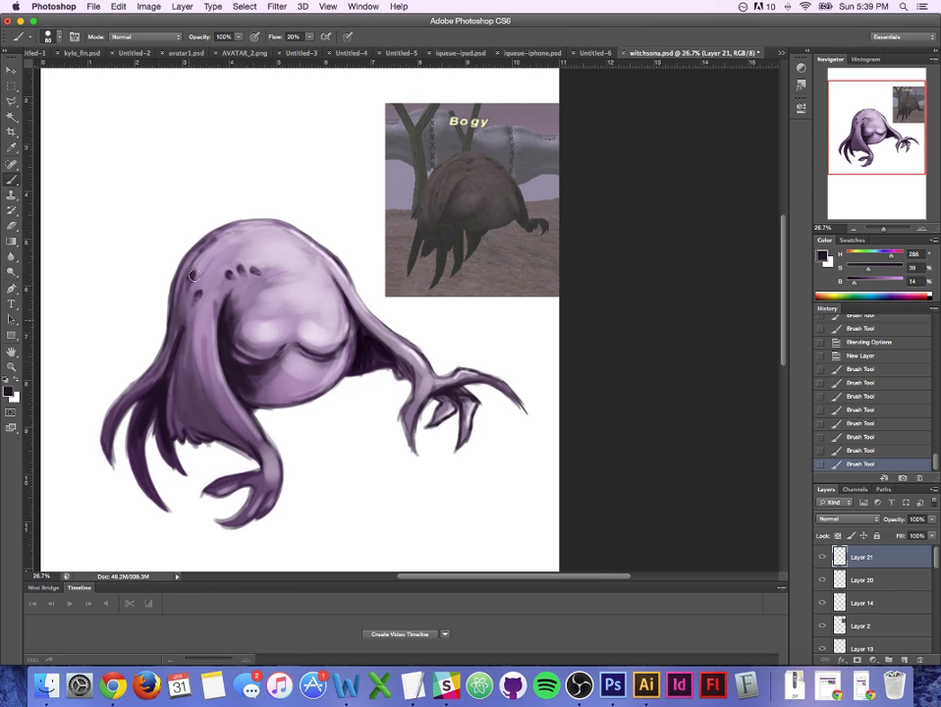
Step: Undo the trial stroke along the left arm and darken the two inner claws hanging beneath it on Layer 21
left_click_drag(192, 393, 205, 306)
key("super+z")
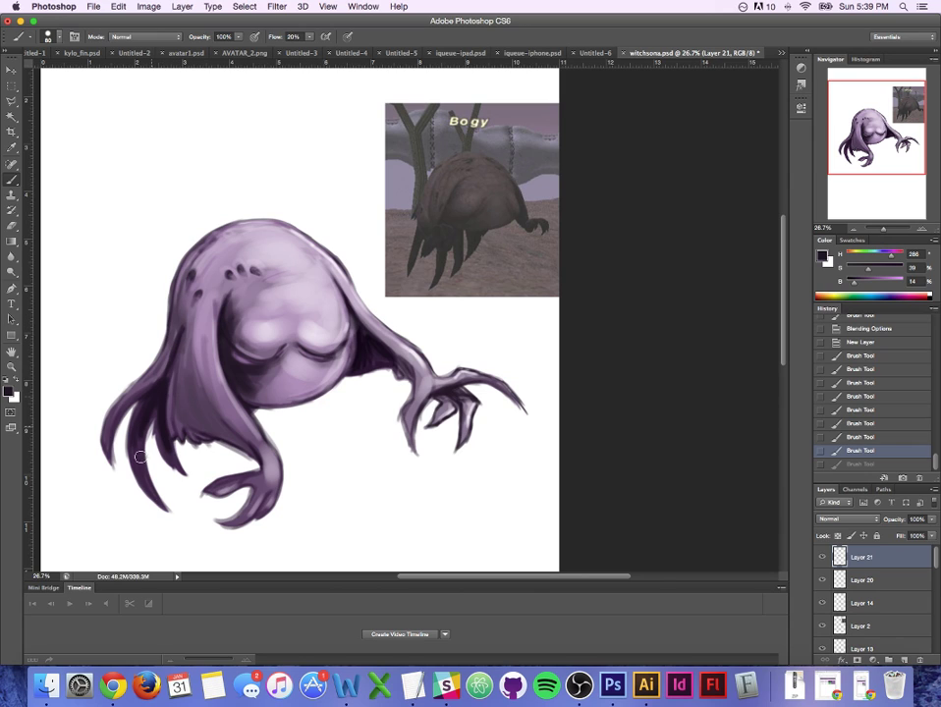
left_click_drag(140, 457, 165, 503)
mouse_move(161, 411)
left_mouse_down()
mouse_move(184, 475)
mouse_move(183, 462)
left_mouse_up()
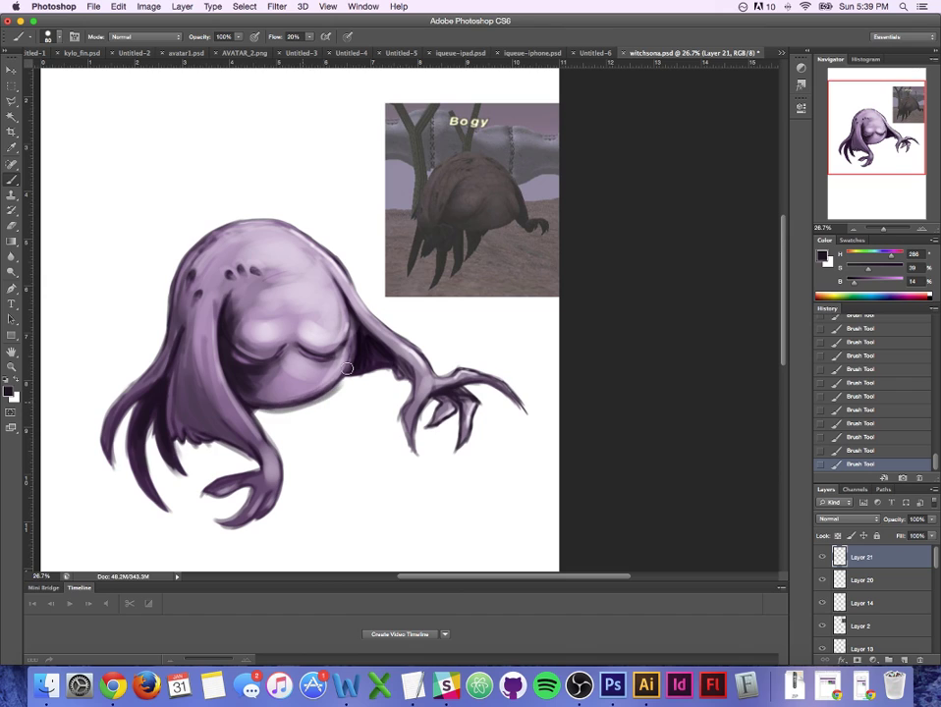
Step: Undo the trial strokes along the belly's lower edge and around the right hand's fingers on Layer 21, and reduce the brush size
key("super+z")
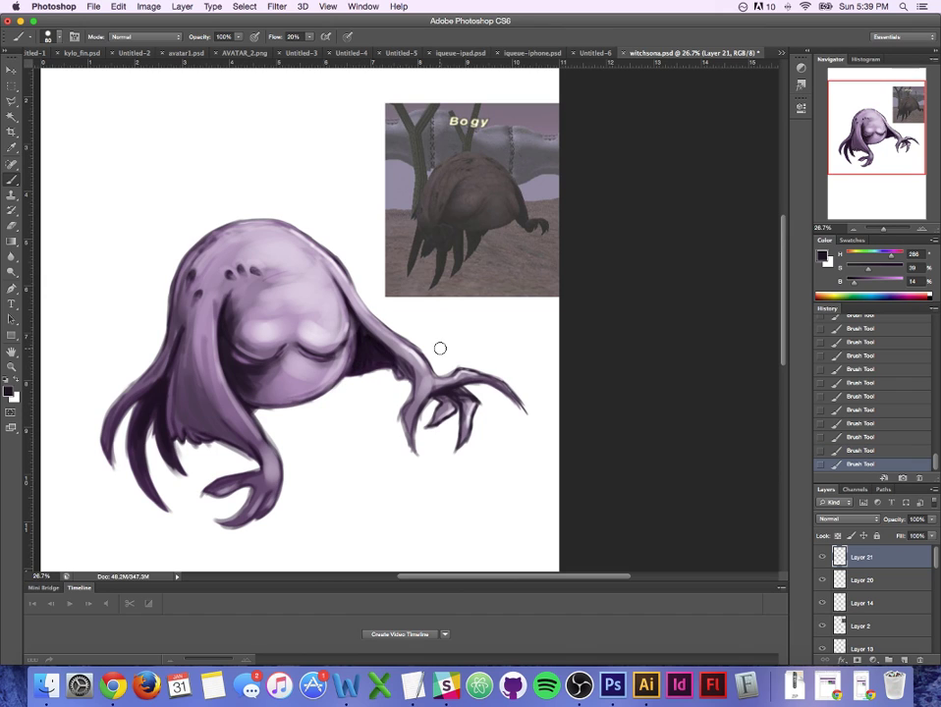
key("super+z")
key("super+z")
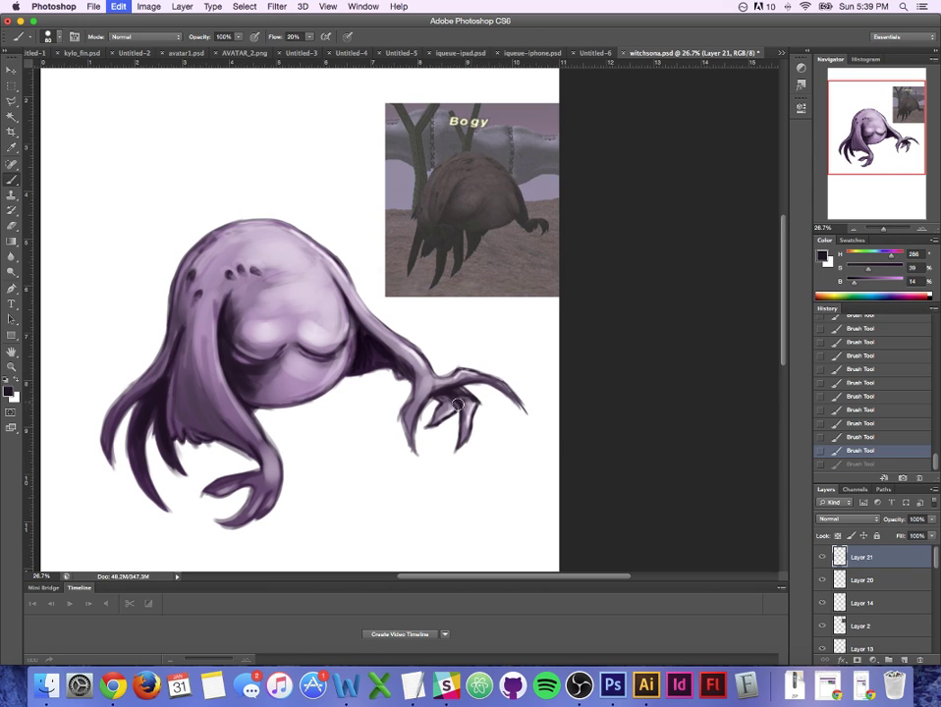
key("super+z")
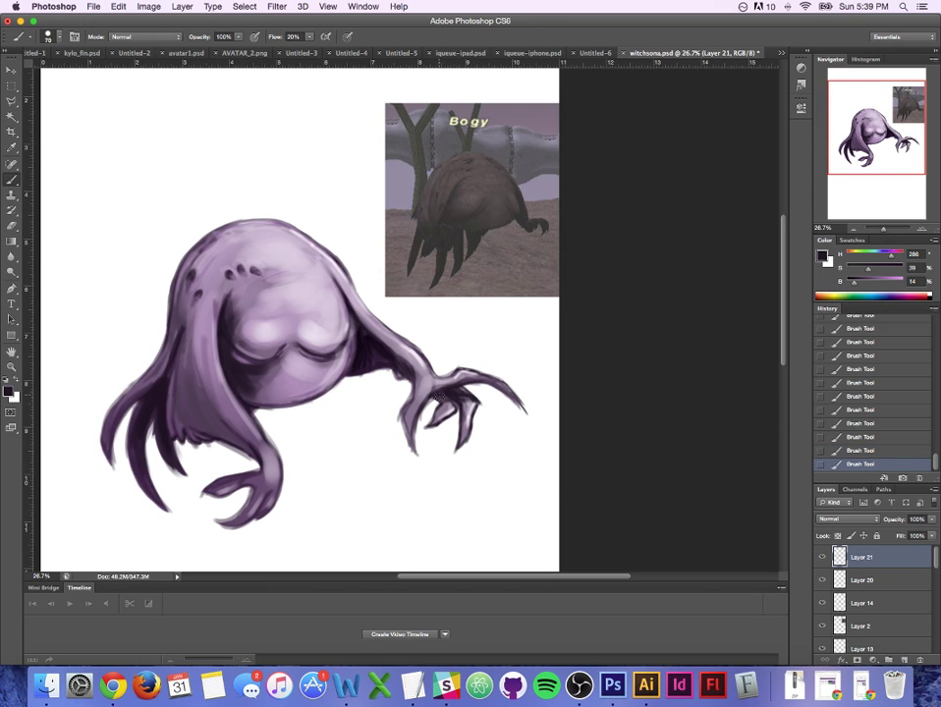
key("bracketleft")
key("bracketleft")
key("bracketleft")
key("bracketleft")
key("super+alt+z")
key("super+alt+z")
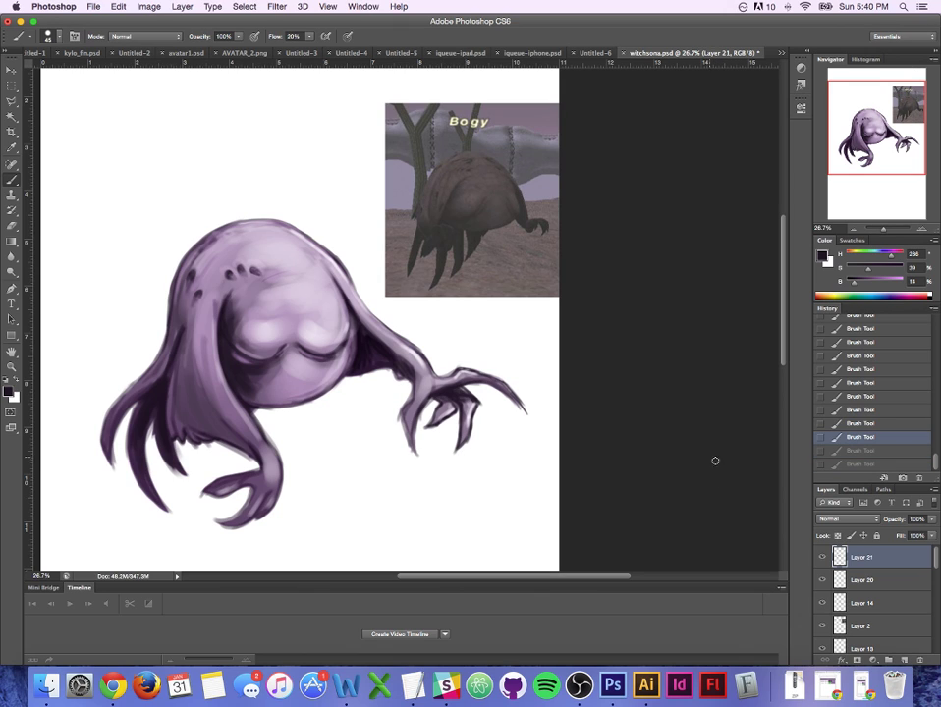
Step: Compare the painting with Layer 21 hidden and shown, and set the layer to Multiply at 68% opacity
left_click(823, 558)
left_click(823, 558)
left_click(861, 521)
left_click(858, 554)
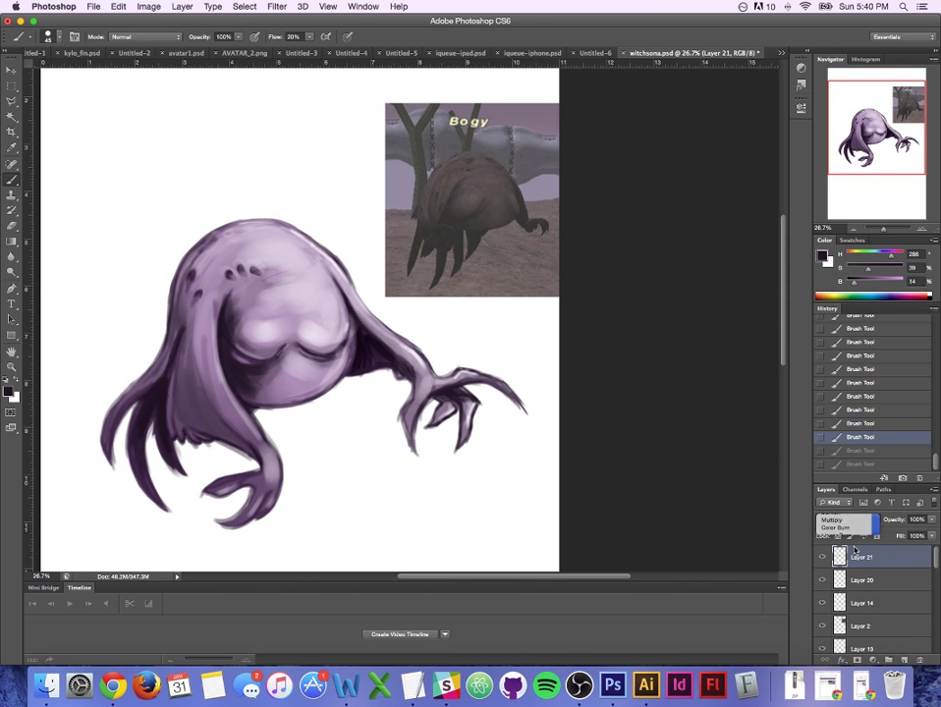
double_click(890, 560)
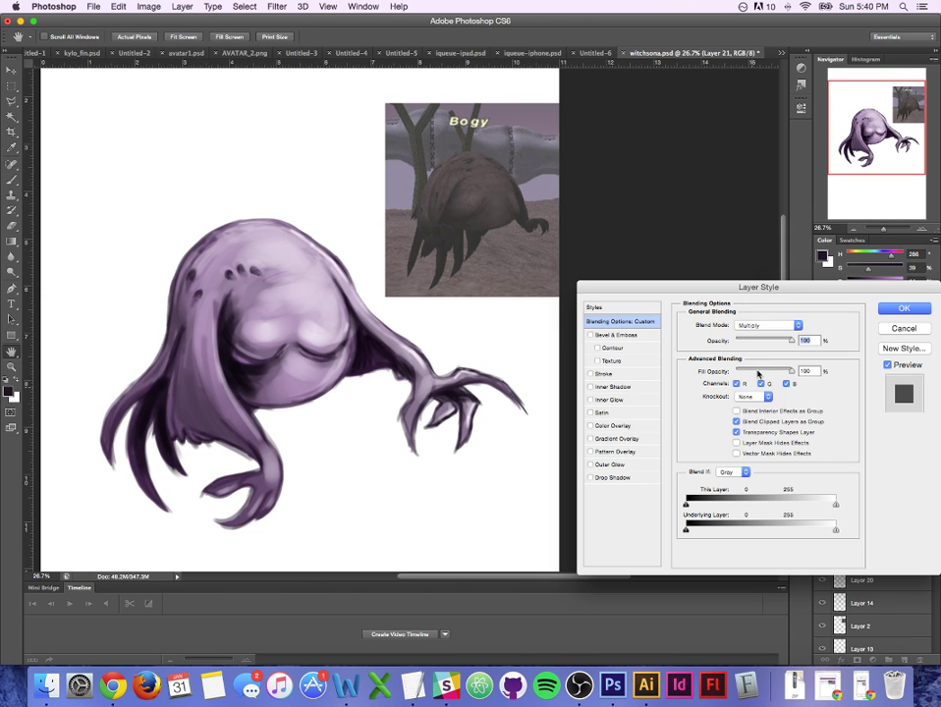
left_click_drag(791, 342, 773, 343)
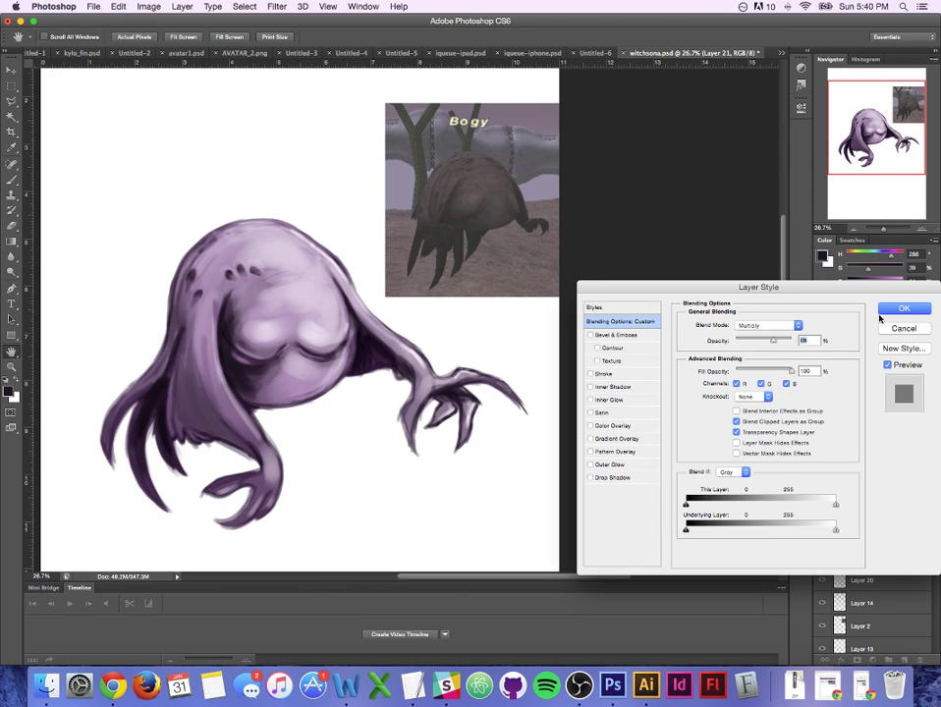
key("Return")
Step: Deepen the shadow between the belly and the right arm on Layer 21 with a 90 px brush, and save the file
left_click_drag(238, 372, 225, 362)
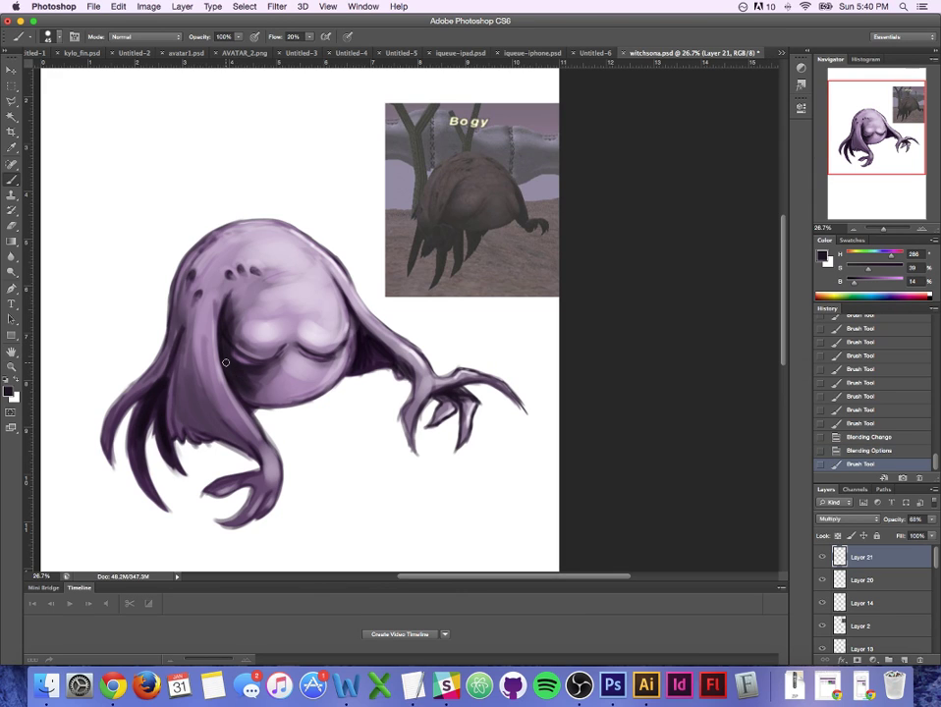
key("super+z")
key("bracketright")
key("bracketright")
key("bracketright")
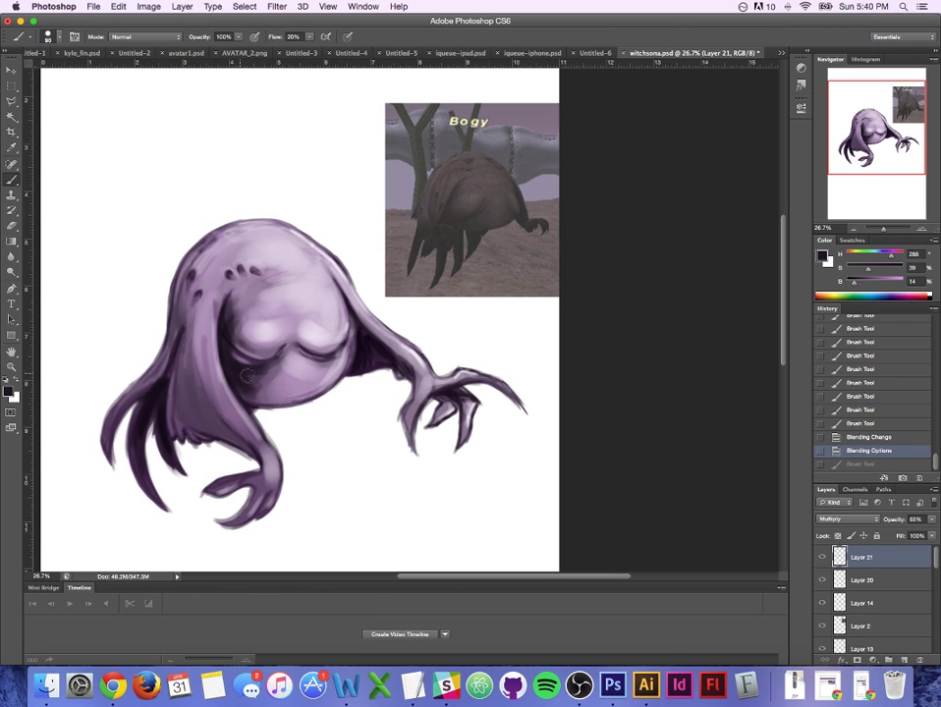
left_click_drag(370, 363, 359, 331)
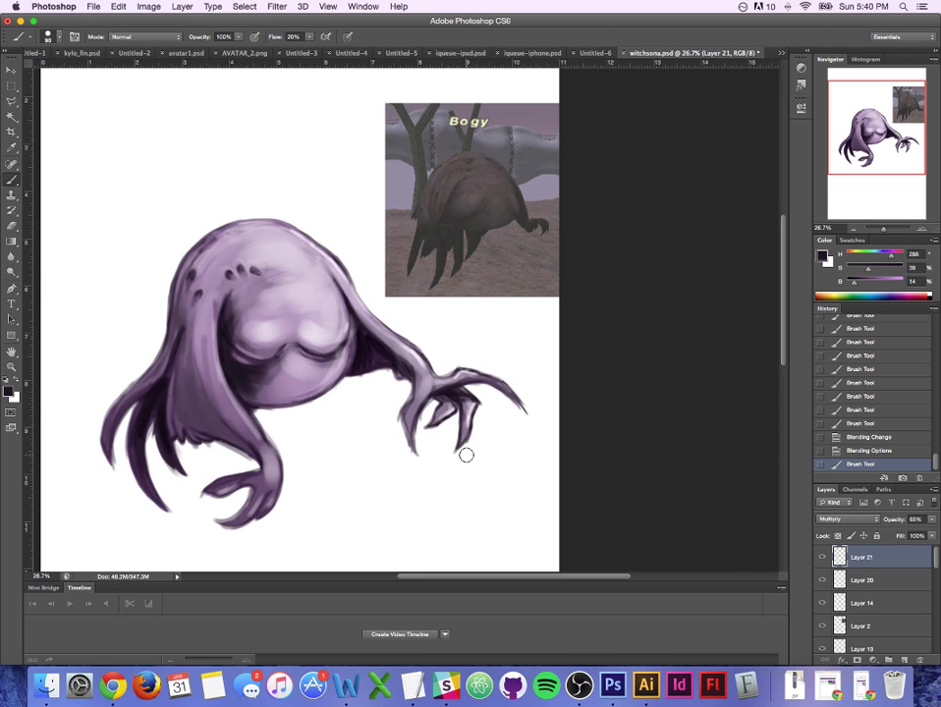
key("super+s")
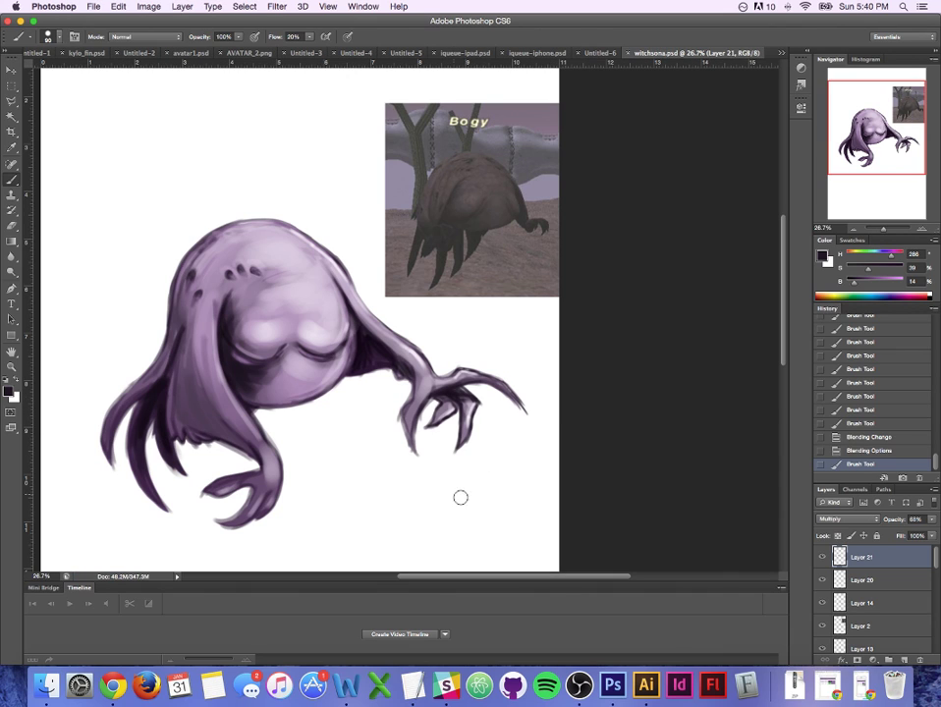
Step: Add a new layer above Layer 21 and set its blend mode to Multiply
key("super+alt+shift+n")
left_click(849, 519)
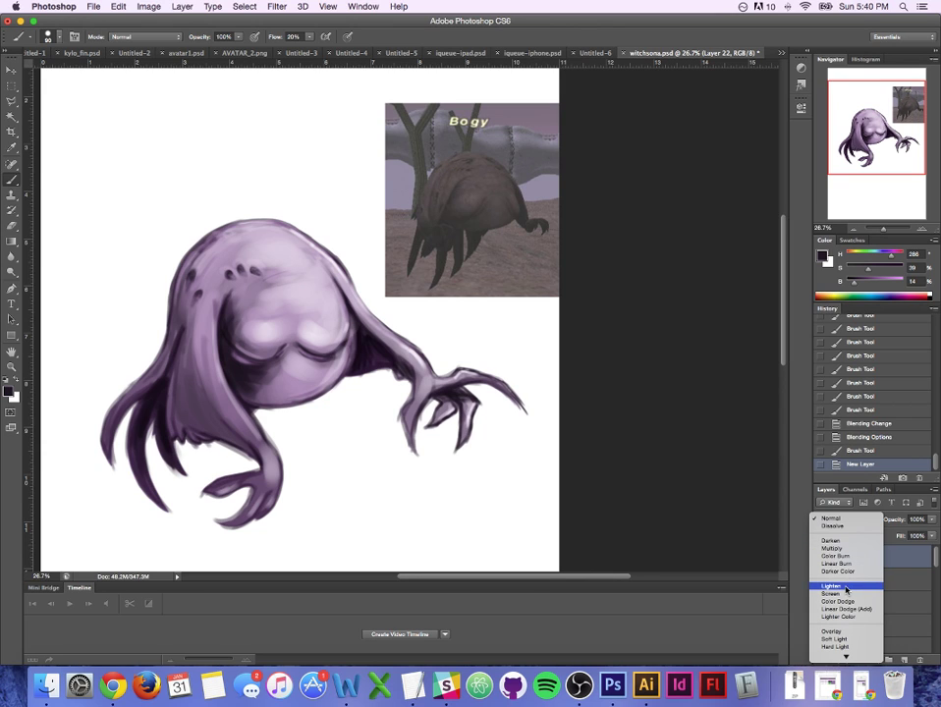
left_click(833, 549)
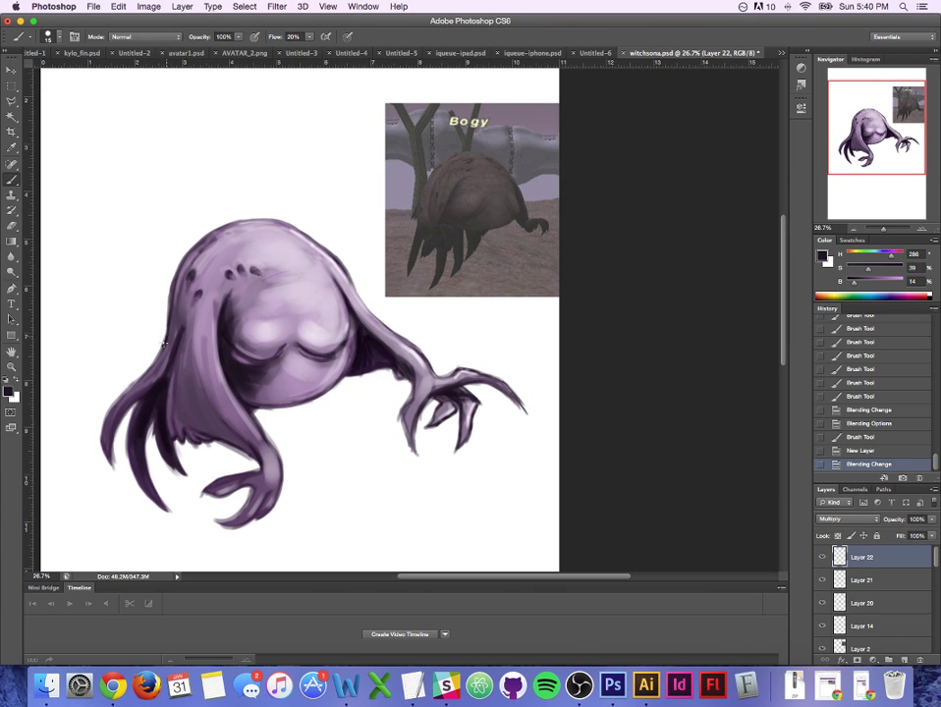
Step: Darken the left outline of the creature's back up to the shoulder on Layer 22 with a 15 px brush
left_click_drag(165, 339, 168, 314)
key("ctrl+z")
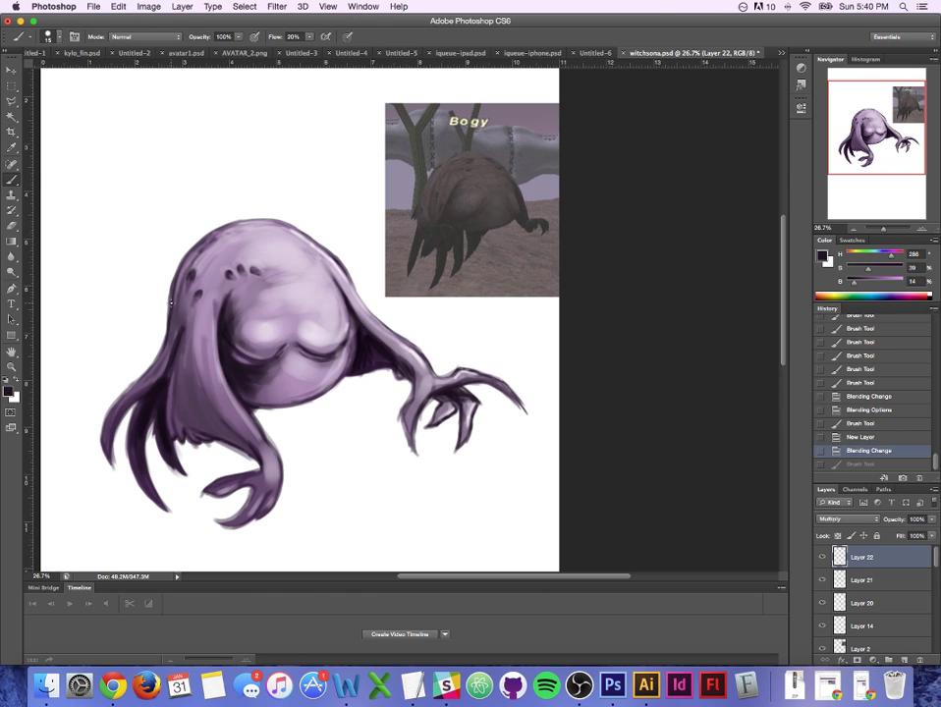
left_click(170, 304)
left_click(171, 304)
left_click(172, 305)
left_click(172, 304)
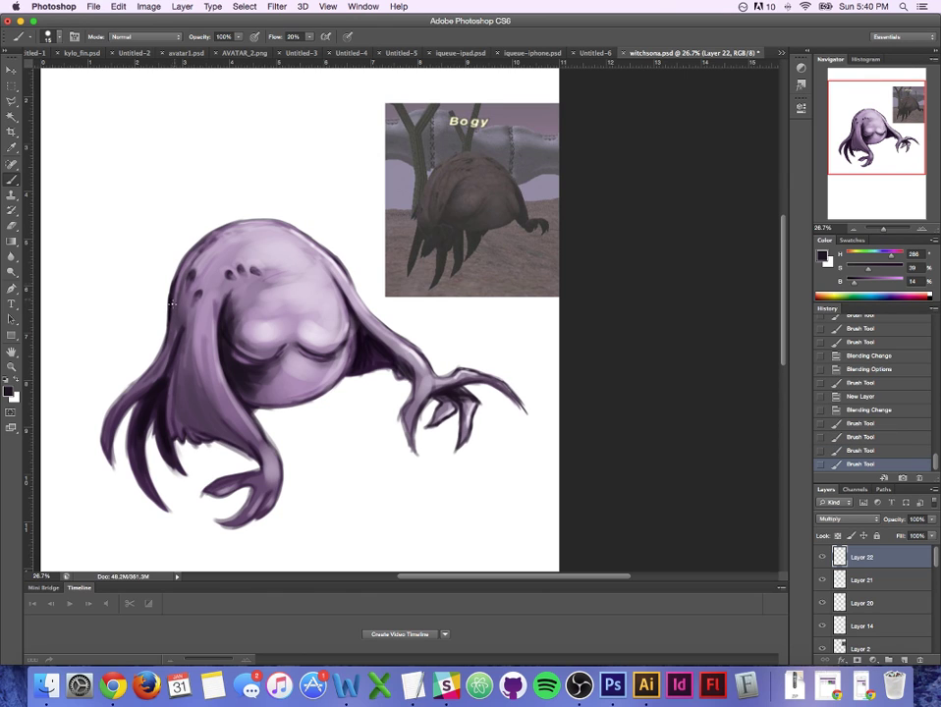
left_click_drag(172, 304, 192, 251)
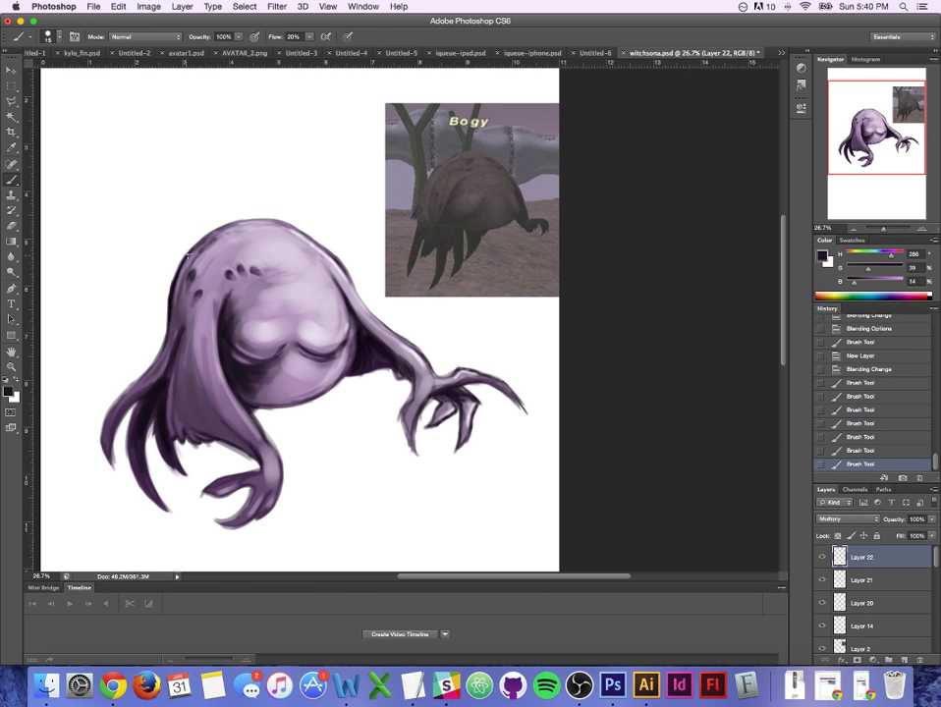
left_click(189, 256)
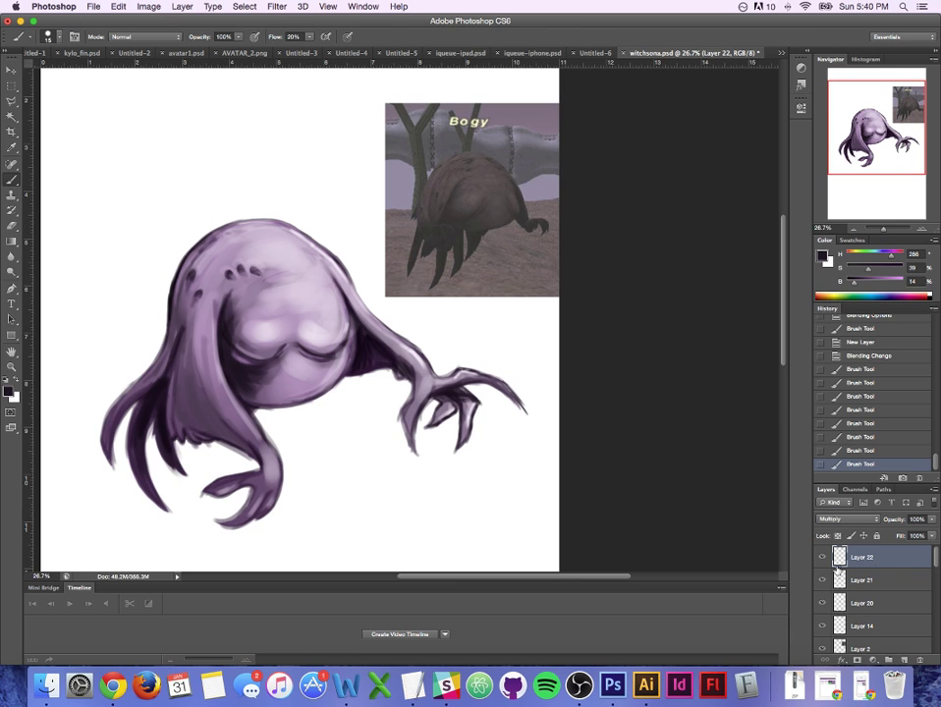
Step: Set Layer 22's opacity to 61%
double_click(893, 562)
left_click_drag(792, 340, 771, 345)
left_click(892, 311)
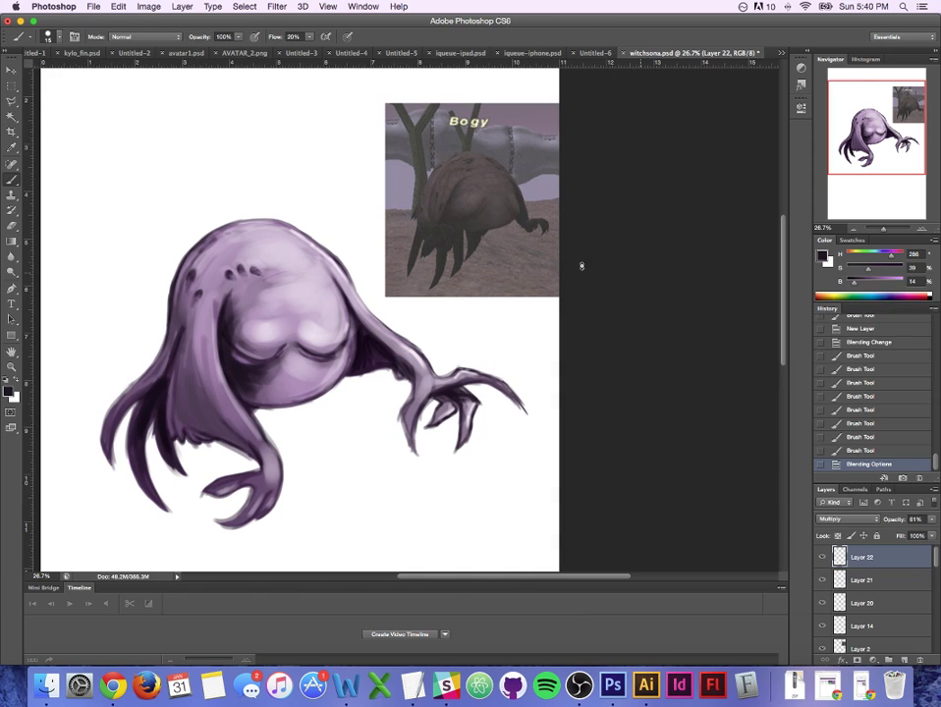
Step: Darken the left arm's outer edge and the claws hanging beneath it on Layer 22 with a small brush
left_click_drag(170, 317, 166, 330)
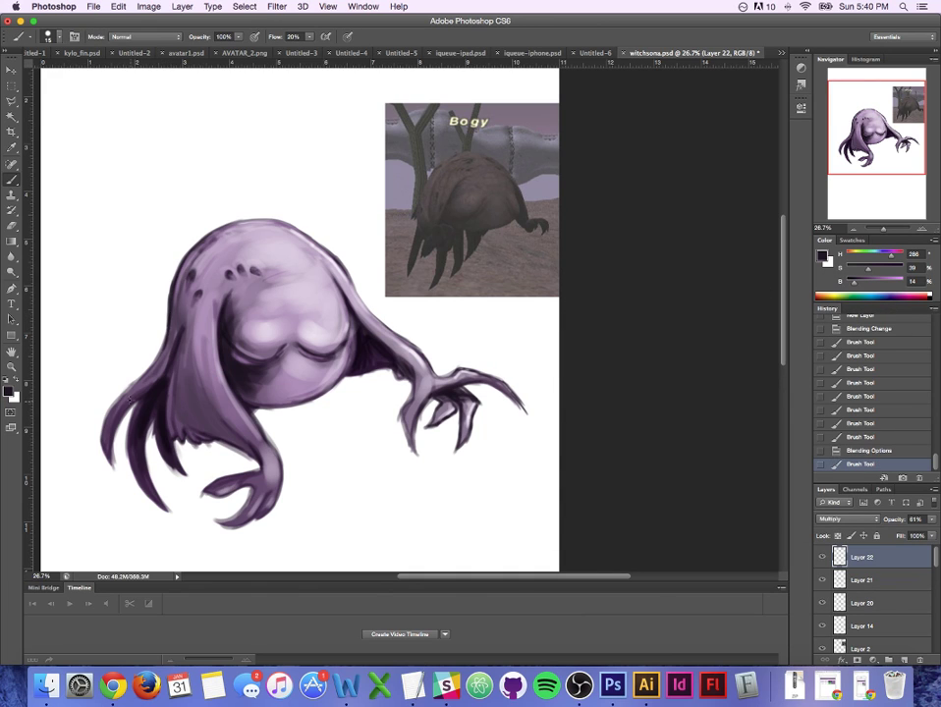
mouse_move(148, 394)
left_mouse_down()
mouse_move(136, 446)
mouse_move(149, 399)
mouse_move(137, 444)
mouse_move(164, 391)
mouse_move(162, 428)
left_mouse_up()
mouse_move(161, 423)
left_mouse_down()
mouse_move(162, 396)
mouse_move(173, 448)
left_mouse_up()
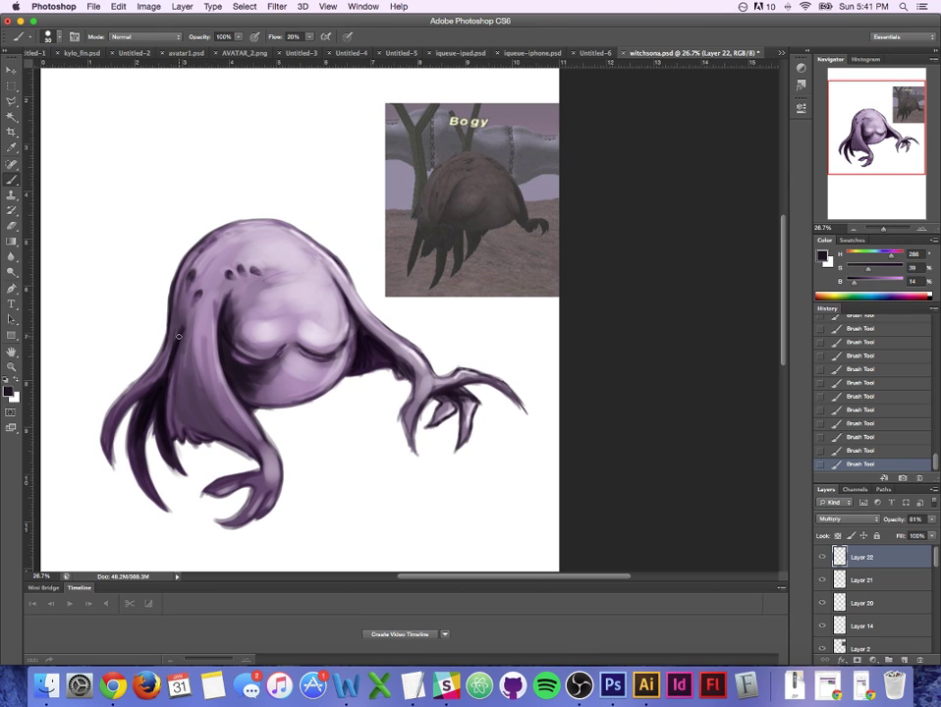
Step: Shade the left upper arm on Layer 22 with a larger brush, compare the stroke by undoing and redoing it, and save the file
key("bracketright")
key("super+z")
left_click_drag(177, 342, 184, 312)
key("super+z")
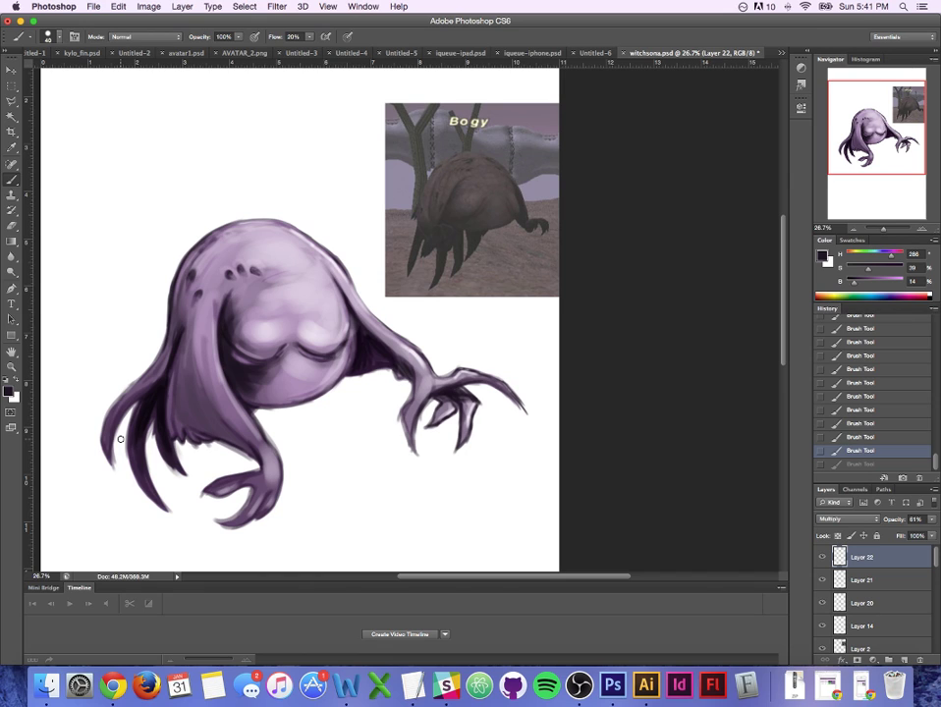
key("super+s")
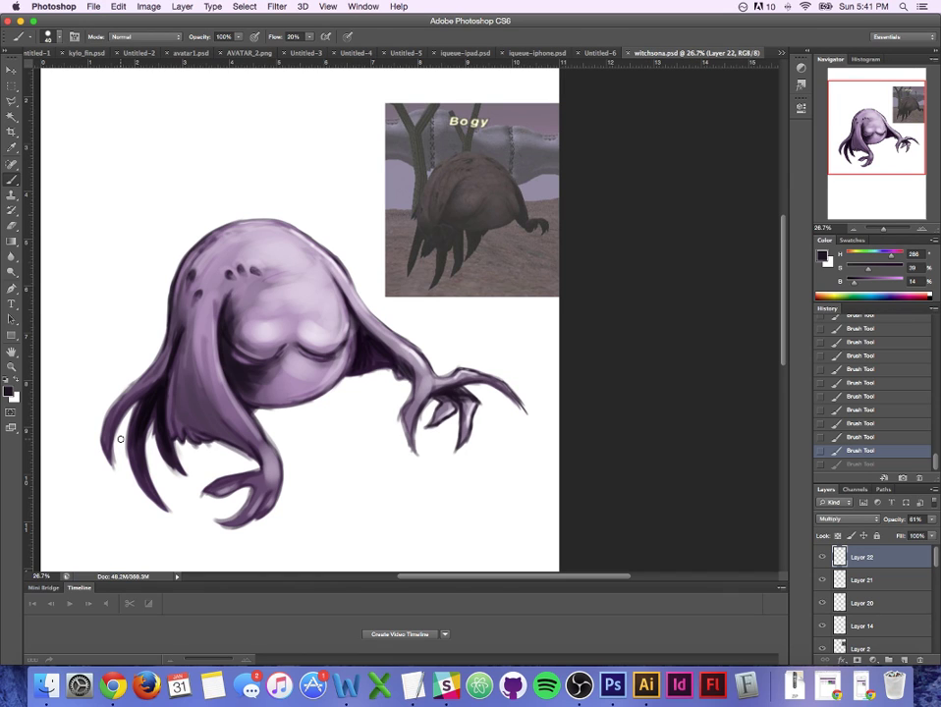
key("super+z")
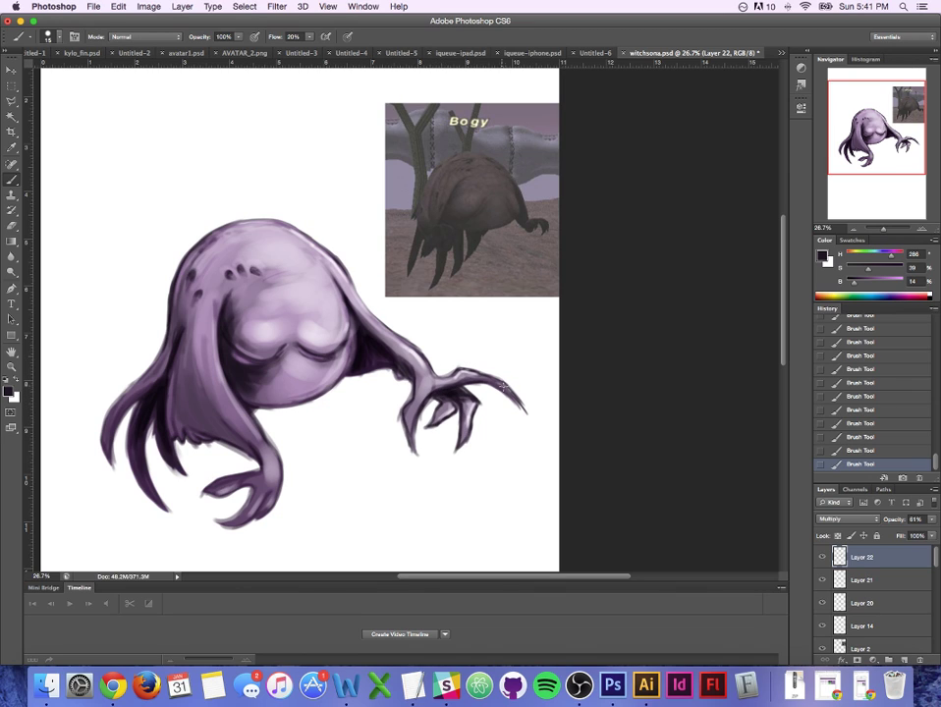
Step: Darken the long upper finger of the creature's outstretched hand on Layer 22 and save the file
left_click_drag(484, 386, 529, 417)
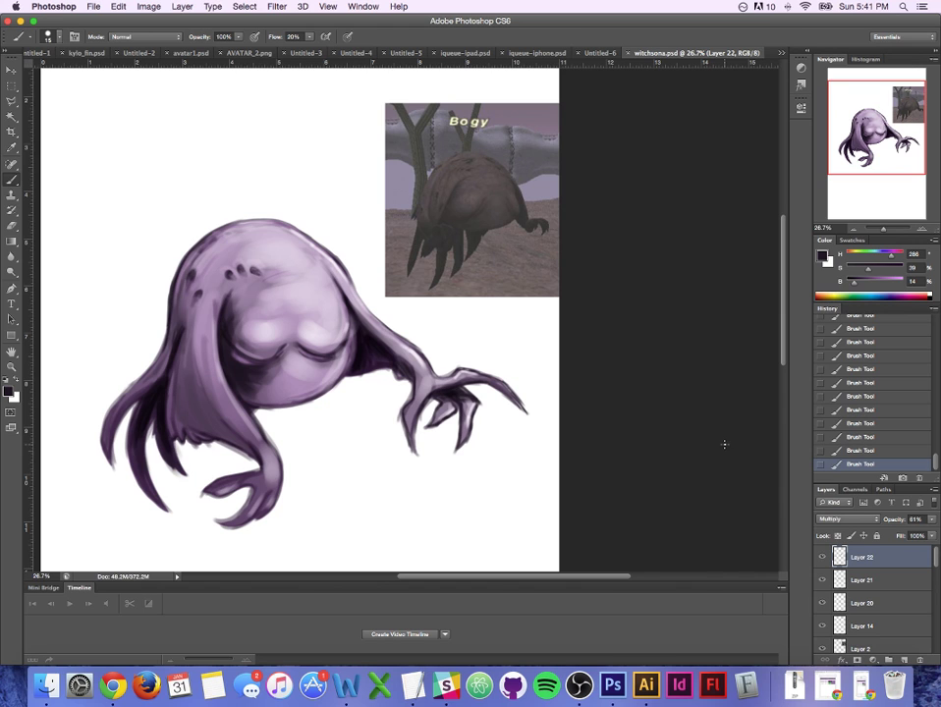
Step: Add a new layer above Layer 22 and paint a wide, dark purple ground shadow beneath the creature with a large brush
left_click(11, 366)
left_click_drag(267, 384, 259, 383)
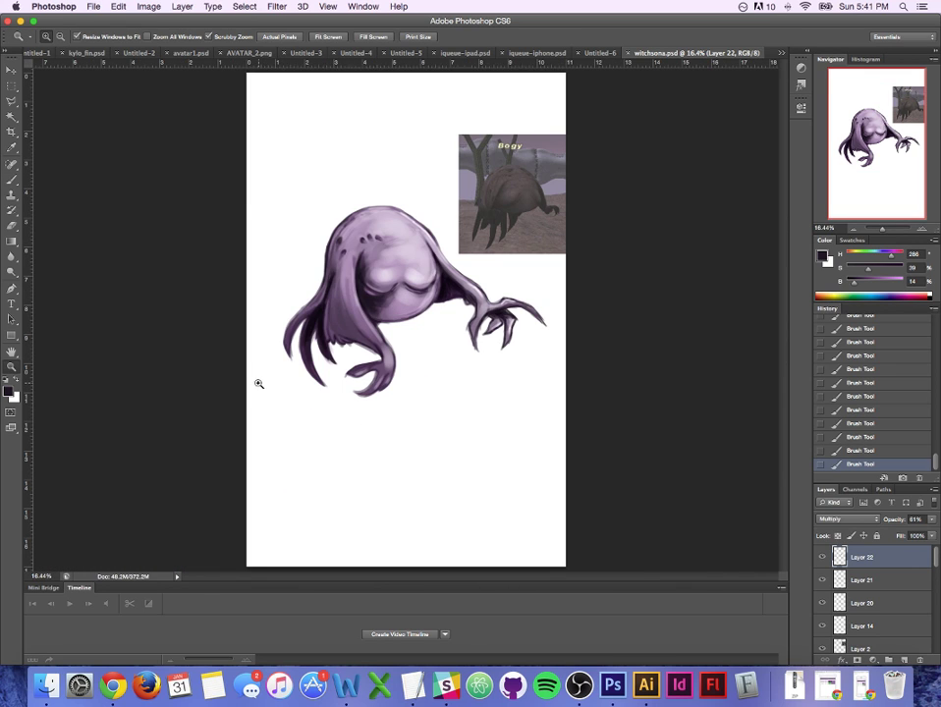
key("alt+shift+super+n")
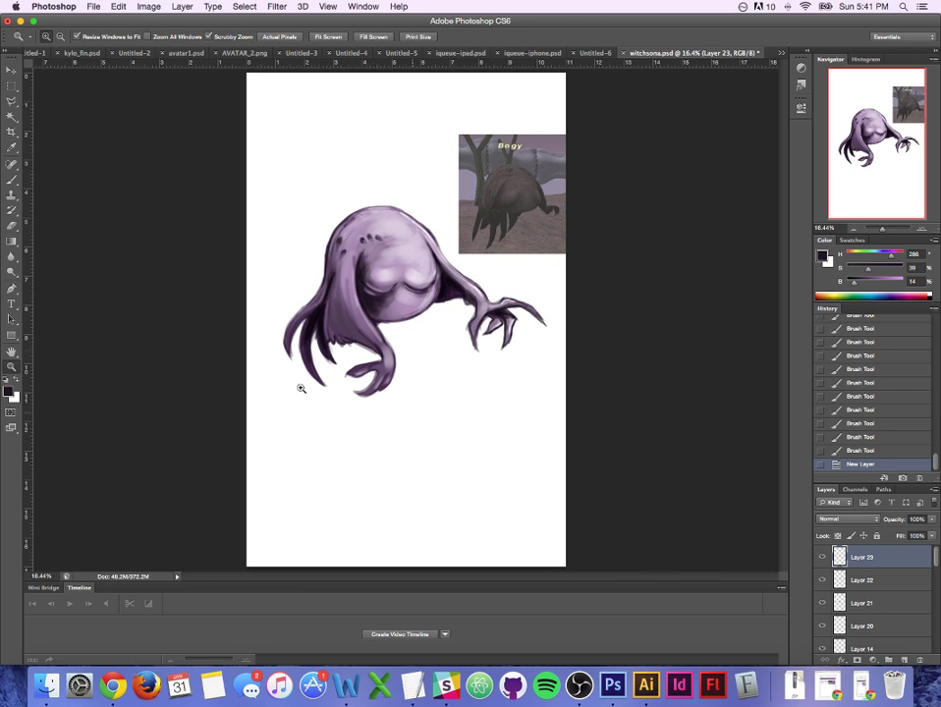
left_click(15, 177)
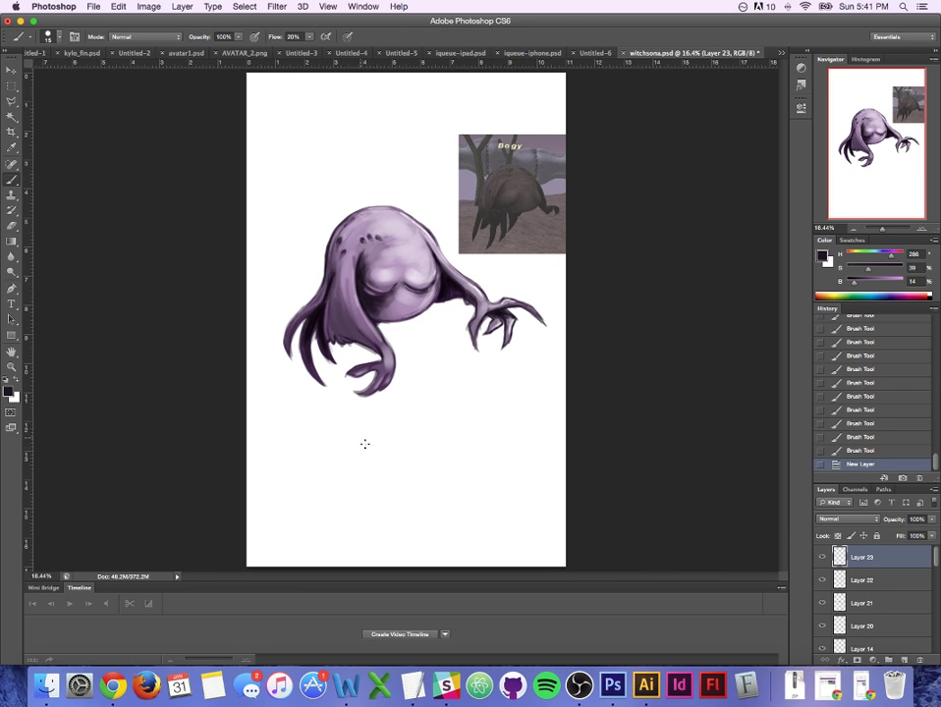
key("bracketright")
key("bracketright")
key("bracketright")
key("bracketright")
key("bracketright")
key("bracketright")
key("bracketright")
key("bracketright")
key("bracketright")
key("bracketright")
mouse_move(391, 463)
left_mouse_down()
mouse_move(432, 463)
mouse_move(424, 461)
mouse_move(482, 452)
mouse_move(438, 464)
left_mouse_up()
key("bracketleft")
key("bracketleft")
key("bracketleft")
key("bracketleft")
mouse_move(454, 466)
left_mouse_down()
mouse_move(384, 460)
mouse_move(418, 459)
mouse_move(387, 456)
mouse_move(426, 454)
mouse_move(422, 447)
mouse_move(375, 453)
mouse_move(413, 457)
mouse_move(370, 467)
mouse_move(385, 448)
mouse_move(427, 447)
mouse_move(423, 470)
mouse_move(360, 455)
mouse_move(343, 462)
mouse_move(356, 458)
mouse_move(339, 455)
mouse_move(364, 447)
mouse_move(356, 454)
mouse_move(324, 434)
mouse_move(361, 457)
mouse_move(324, 458)
mouse_move(354, 451)
left_mouse_up()
Step: Extend the ground shadow into a thin tapering arm shape beneath the outstretched hand, finishing with a 45 px brush
key("bracketleft")
key("bracketleft")
key("bracketleft")
key("bracketright")
key("bracketright")
key("bracketright")
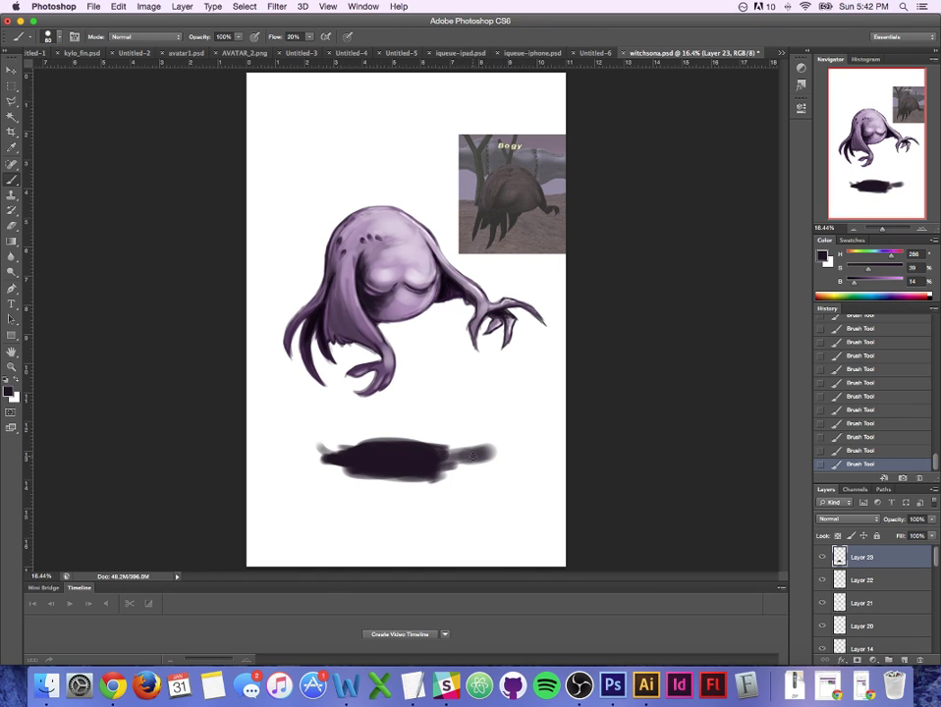
left_click_drag(478, 451, 534, 442)
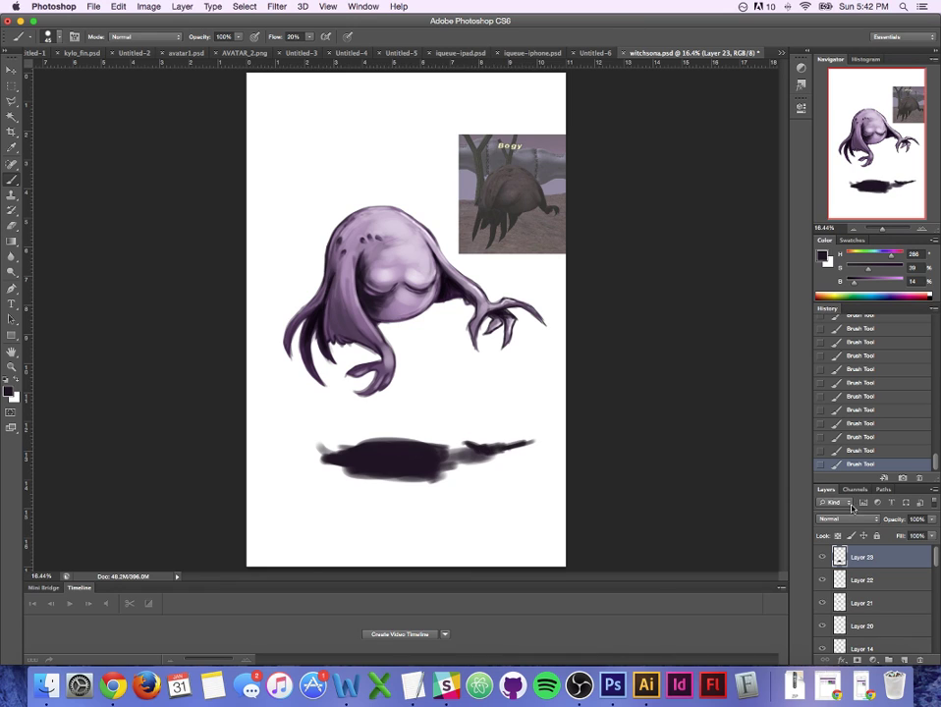
Step: Set Layer 23's opacity to 48%
double_click(898, 558)
left_click_drag(791, 341, 760, 349)
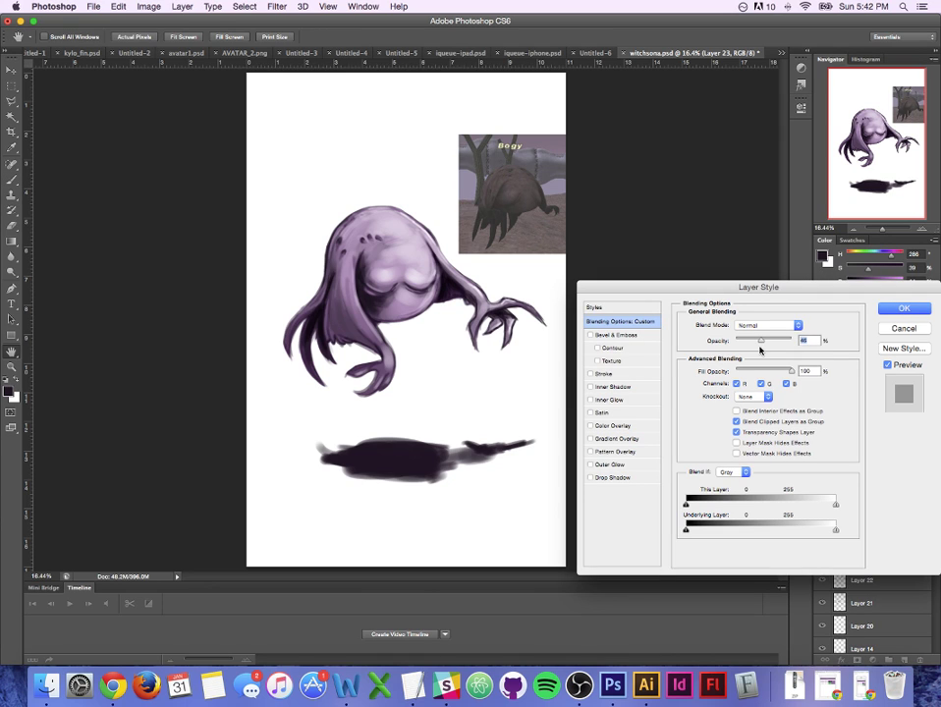
left_click(902, 309)
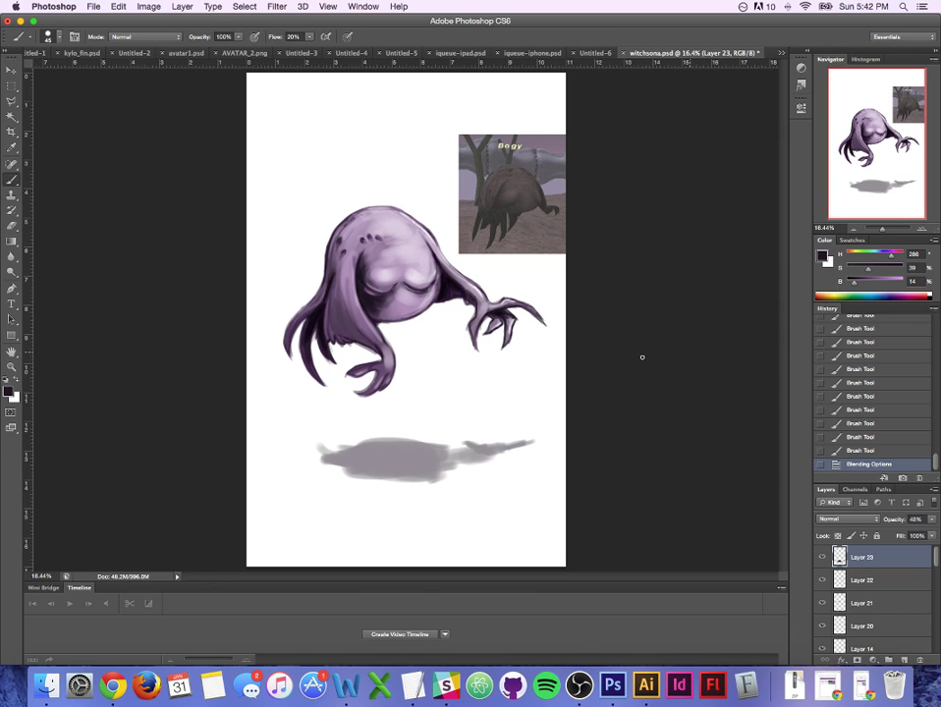
Step: Soften the ground shadow on Layer 23 with a Gaussian Blur
left_click(277, 5)
key("Escape")
left_click(277, 6)
mouse_move(295, 143)
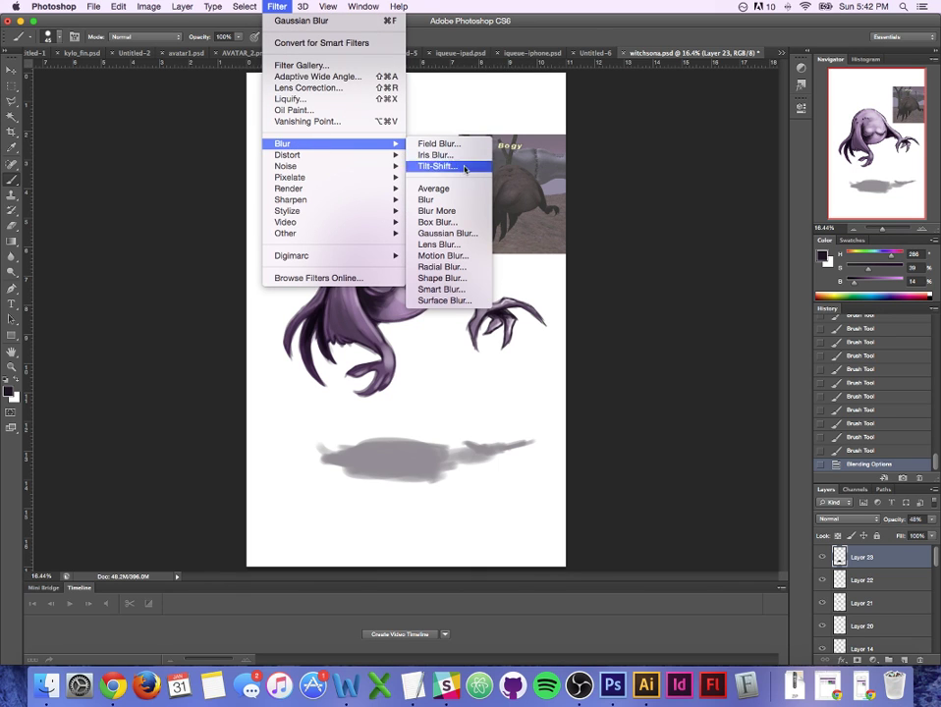
left_click(470, 236)
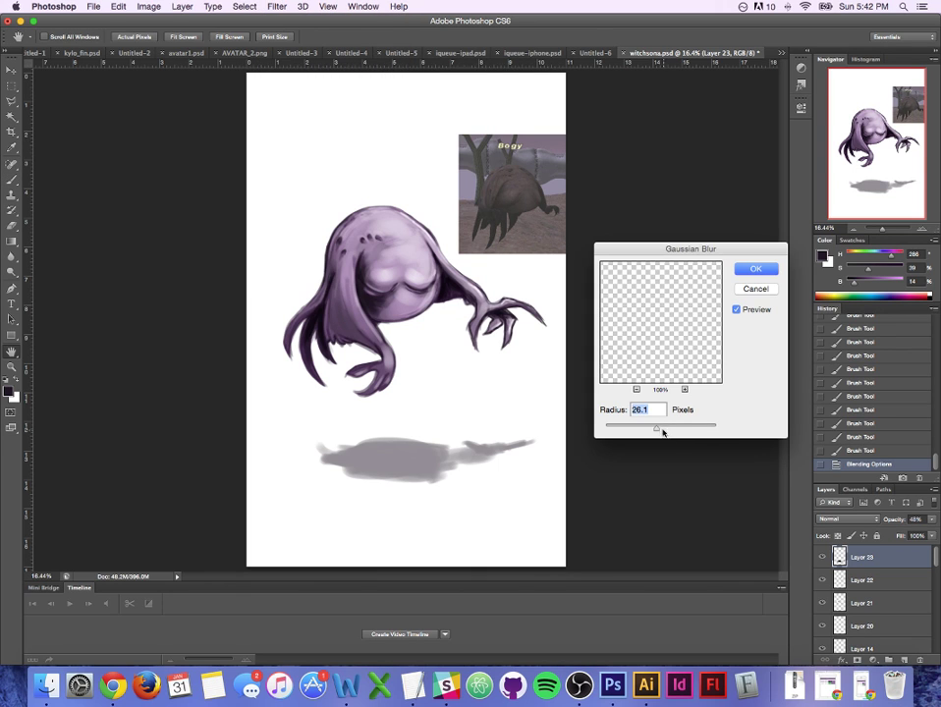
mouse_move(652, 432)
left_mouse_down()
mouse_move(635, 432)
mouse_move(651, 436)
left_mouse_up()
left_click(756, 269)
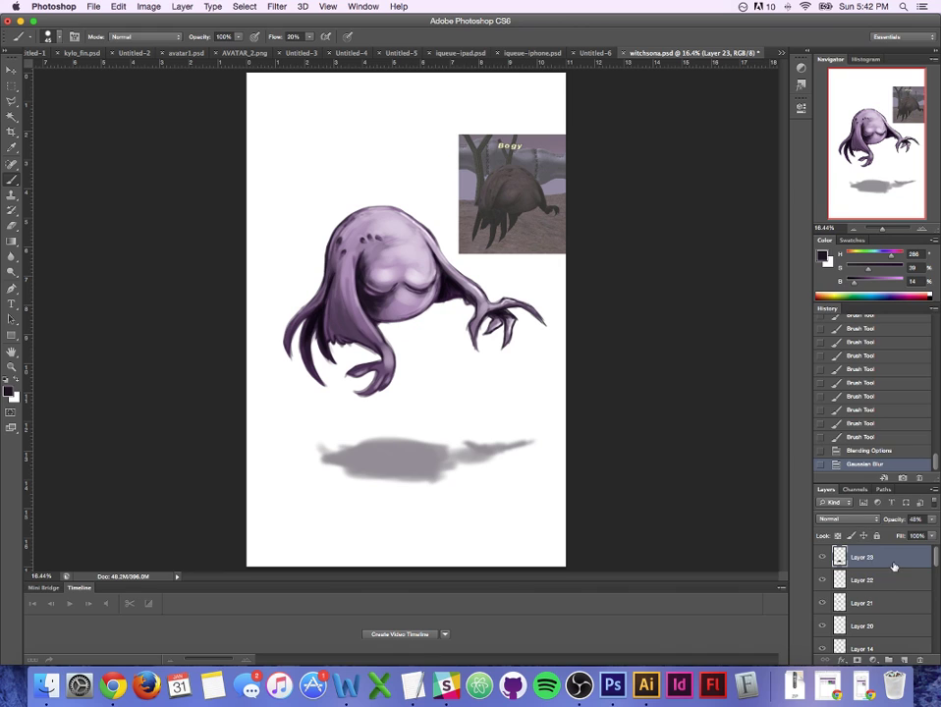
Step: Set Layer 23's opacity to 26%
double_click(893, 560)
left_click_drag(763, 340, 748, 344)
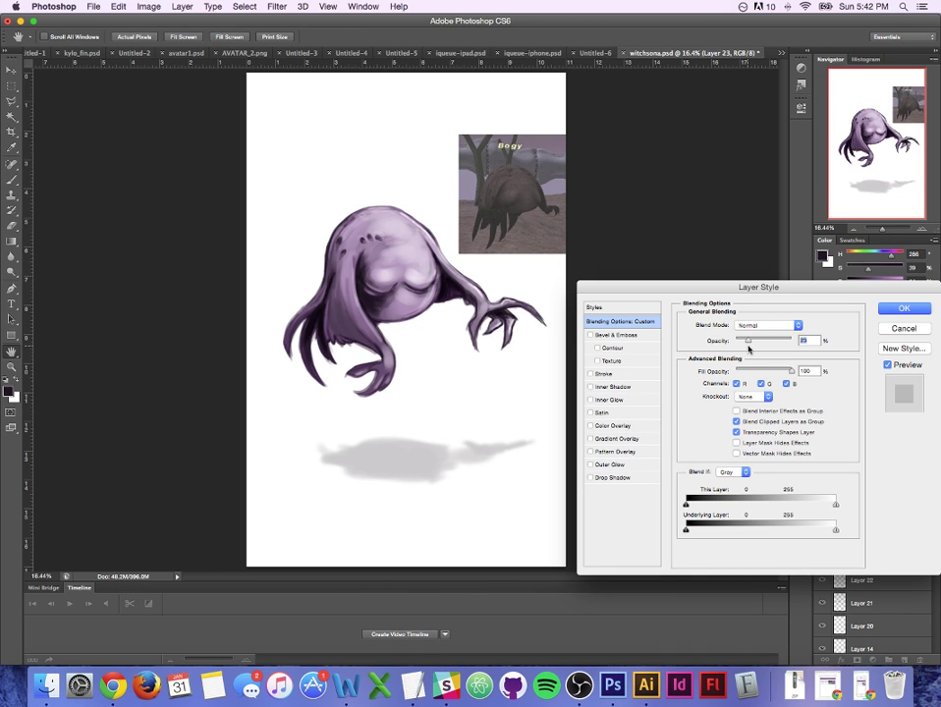
left_click(903, 308)
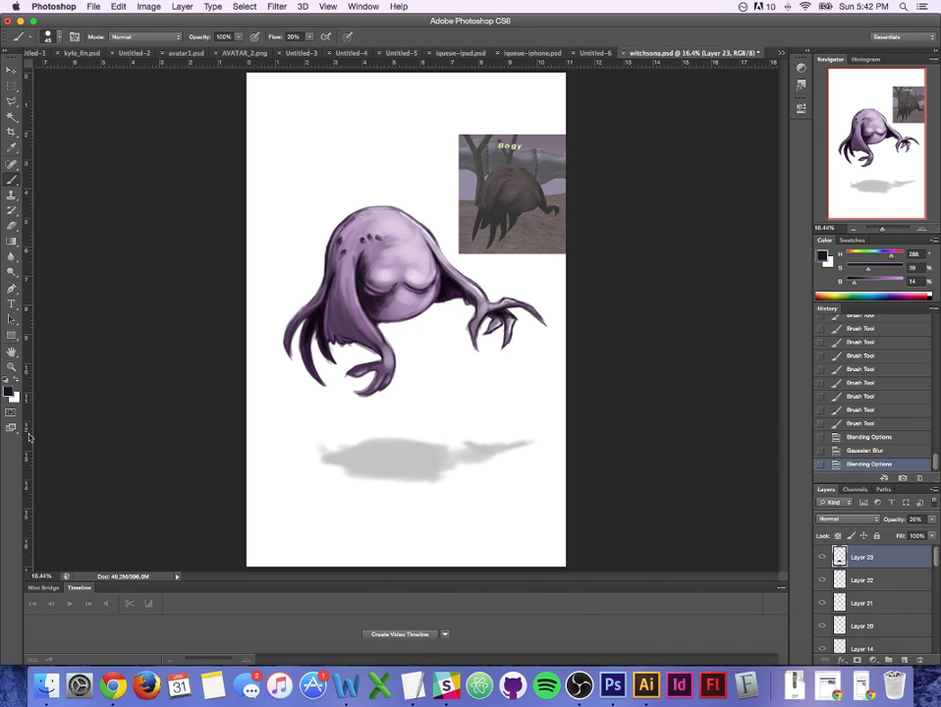
Step: Move the ground shadow slightly left beneath the creature's body
left_click(10, 71)
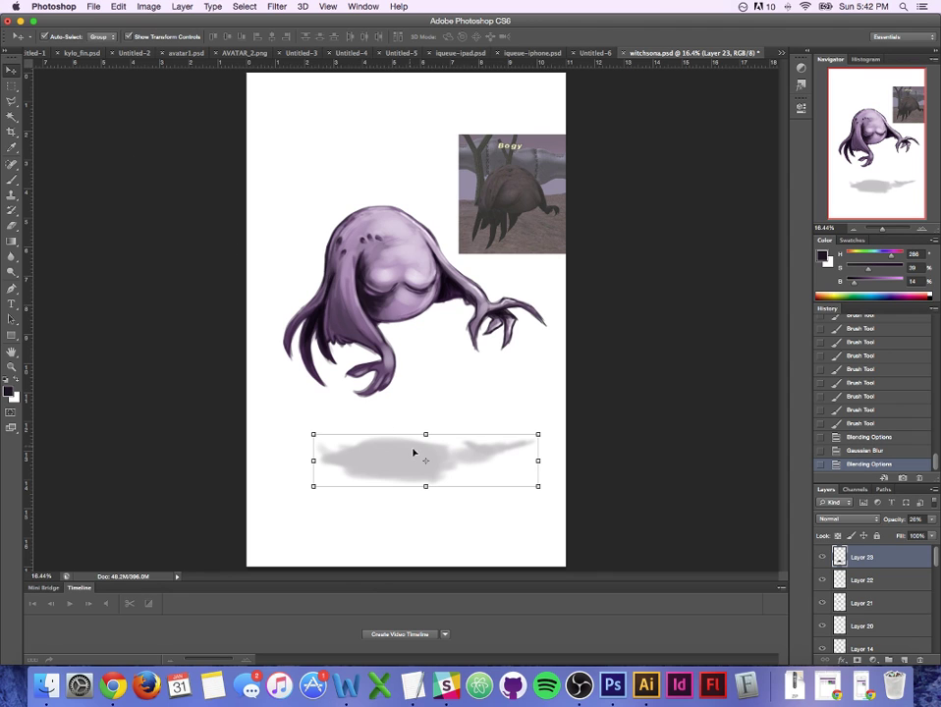
left_click_drag(381, 460, 384, 472)
Step: Distort the ground shadow into a flatter, narrower shape and raise it closer to the creature
left_click(149, 6)
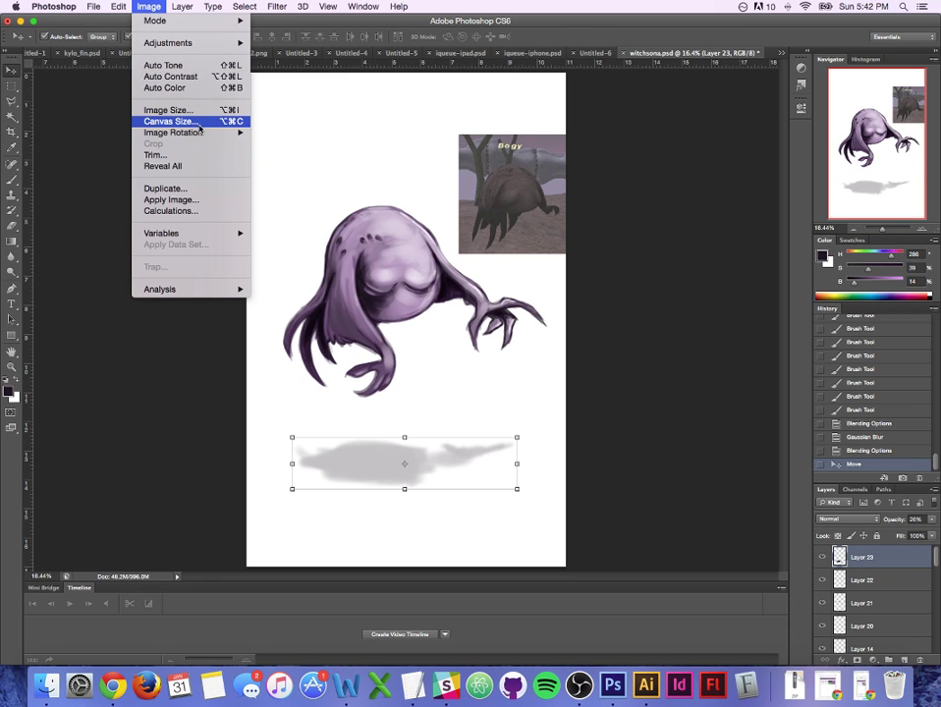
mouse_move(211, 43)
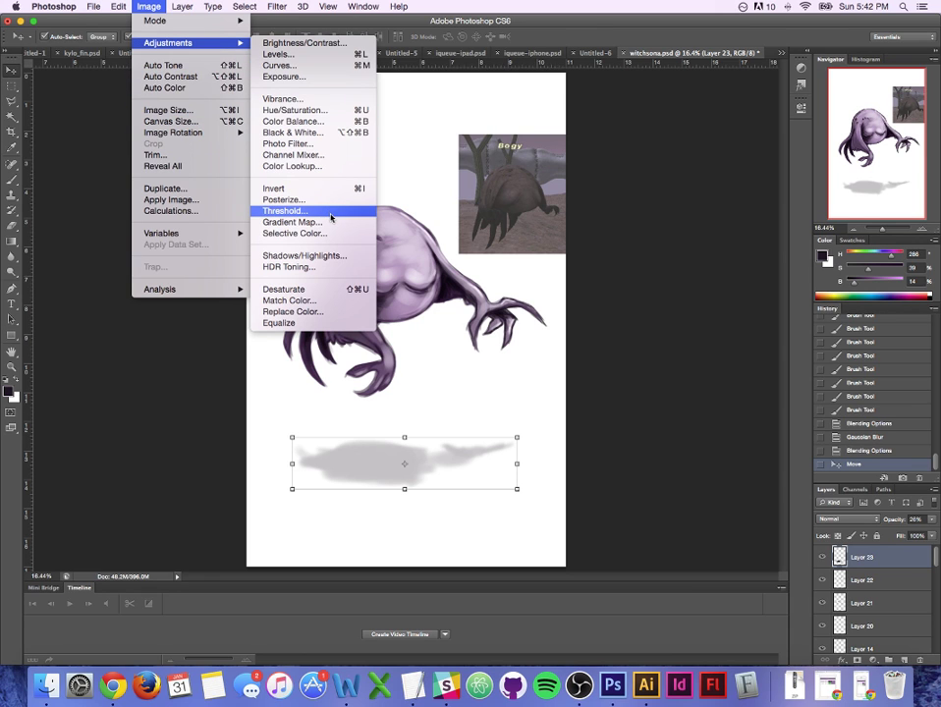
mouse_move(227, 134)
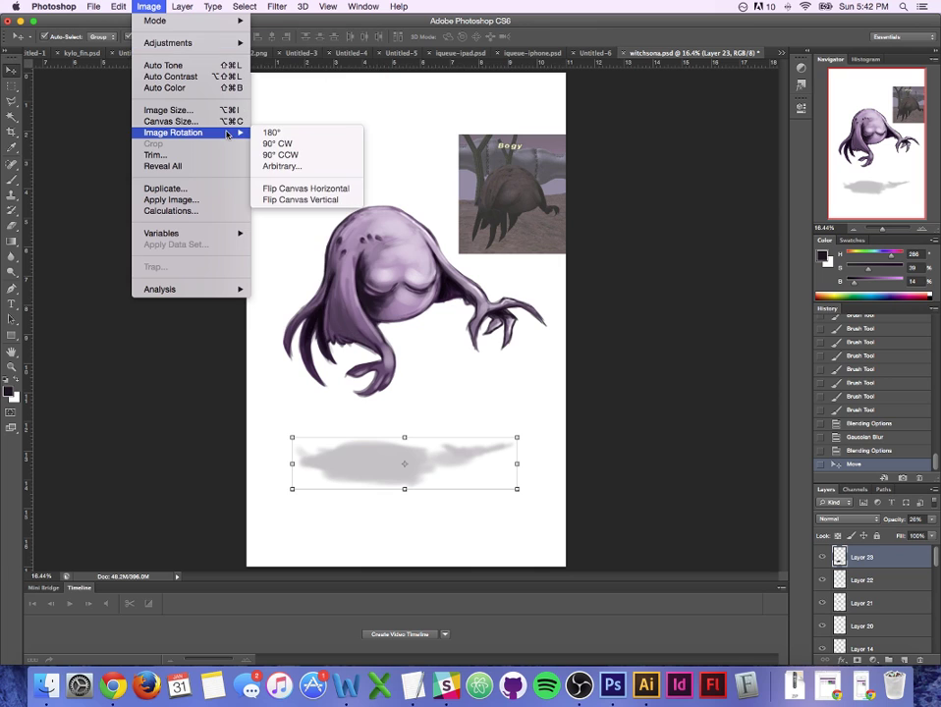
mouse_move(118, 6)
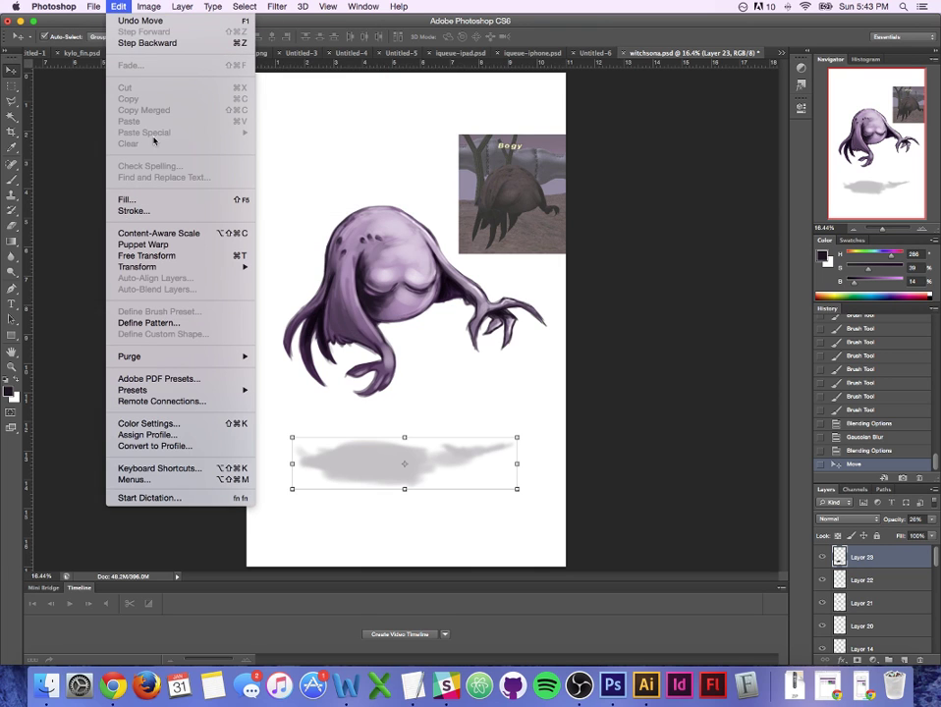
mouse_move(187, 267)
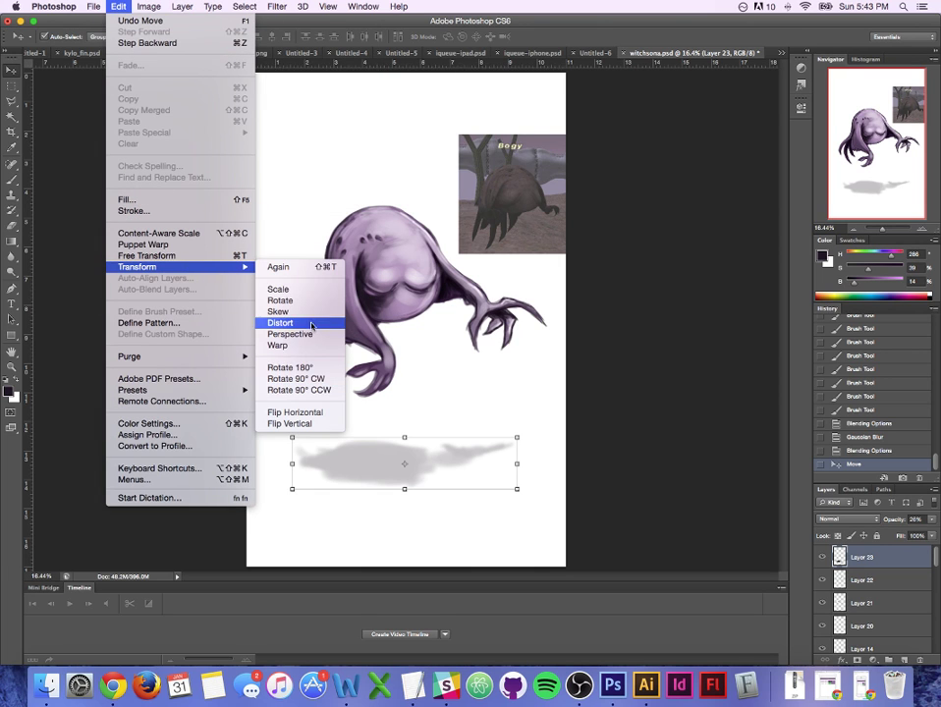
left_click(280, 322)
mouse_move(517, 440)
left_mouse_down()
mouse_move(525, 464)
mouse_move(517, 455)
left_mouse_up()
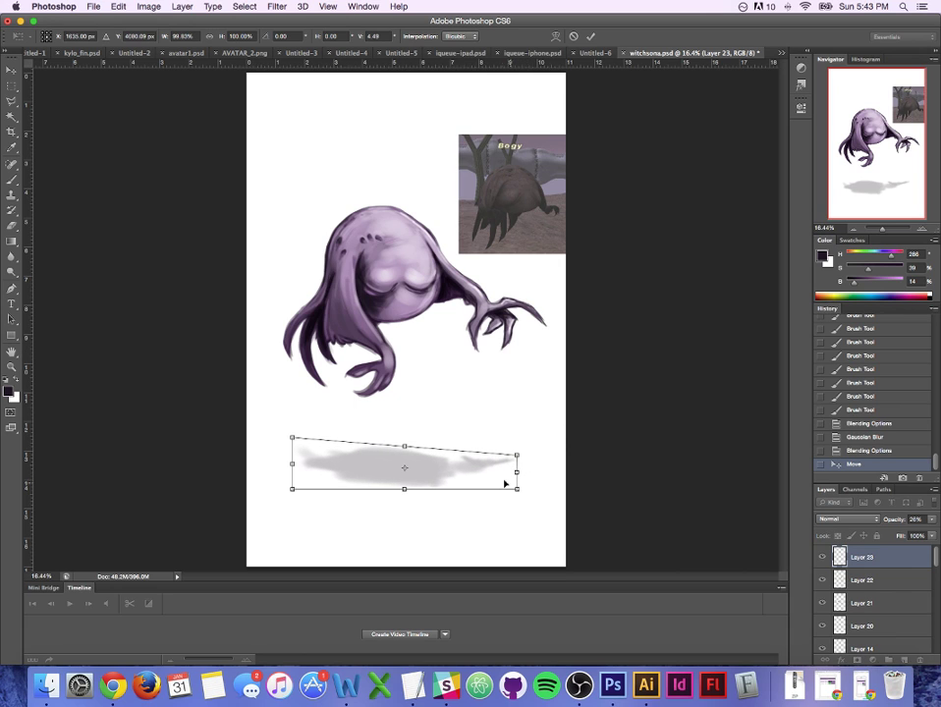
left_click_drag(293, 442, 305, 453)
left_click_drag(384, 477, 396, 442)
key("Return")
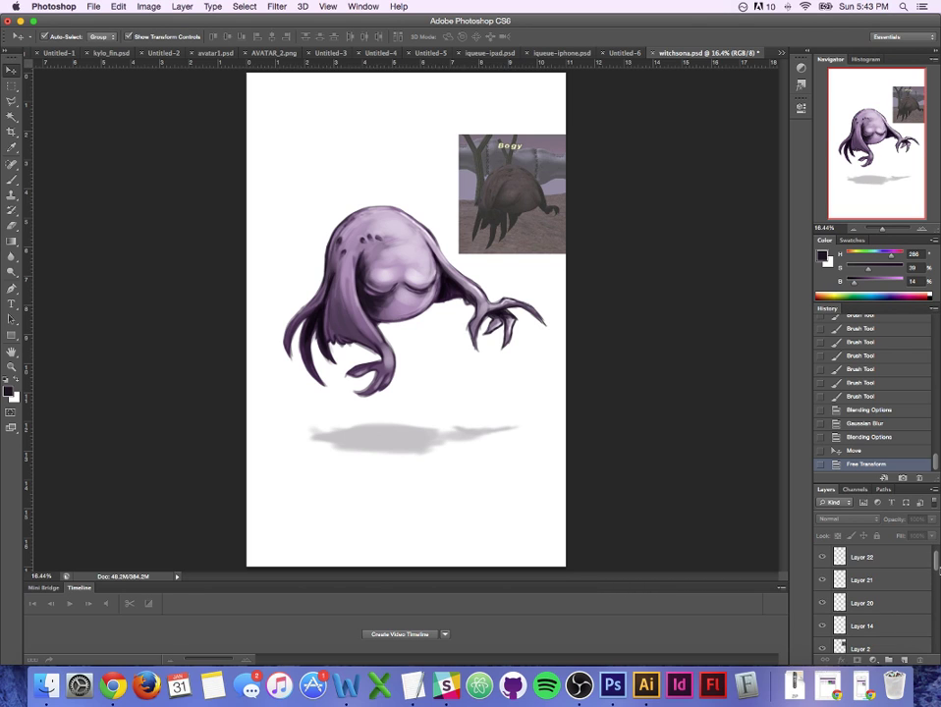
key("super+a")
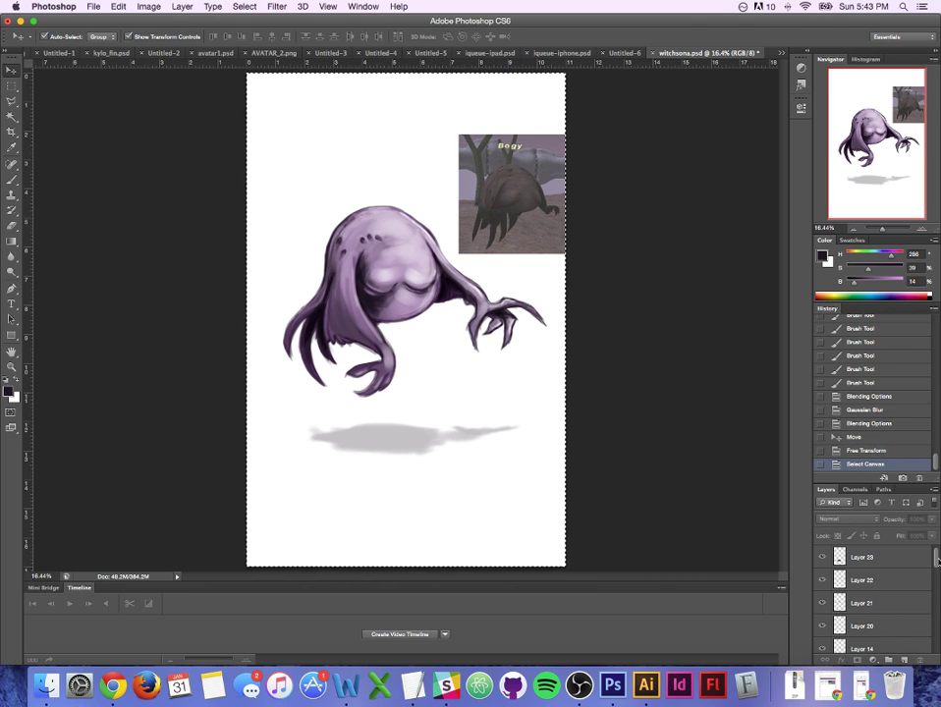
key("w")
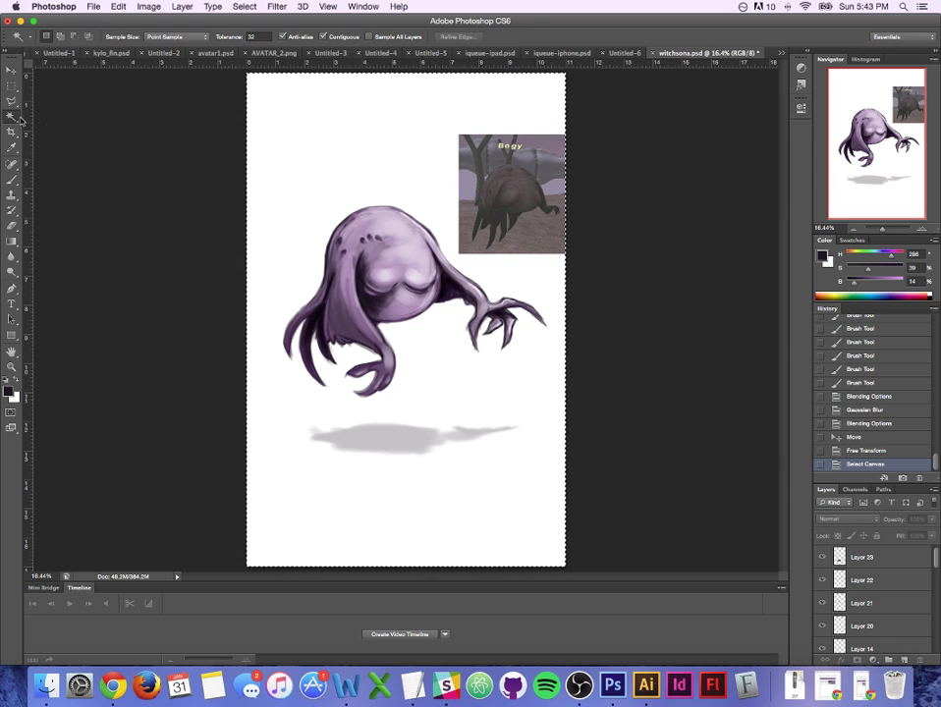
left_click(389, 443)
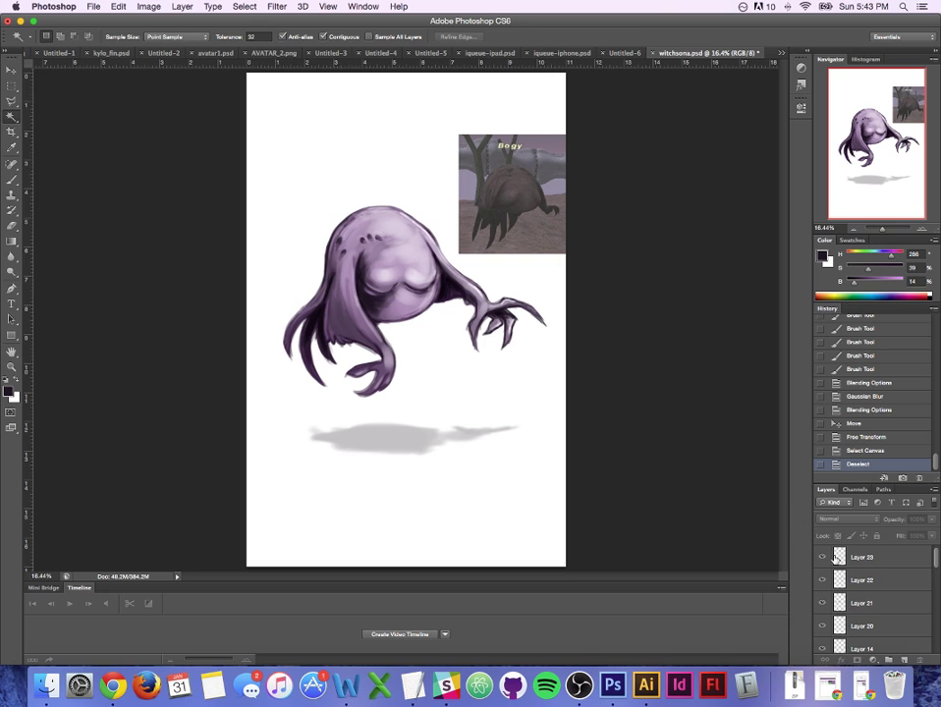
Step: Select the ground shadow on Layer 23 with the Magic Wand, set its brightness to 30 and contrast to -12, and deselect it
left_click(906, 564)
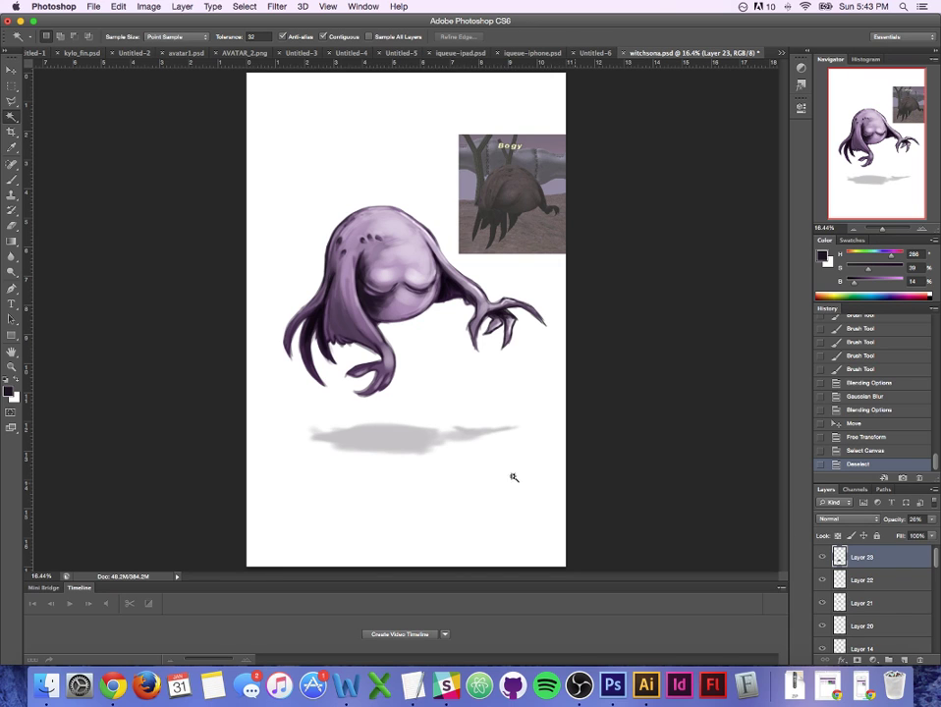
left_click(402, 437)
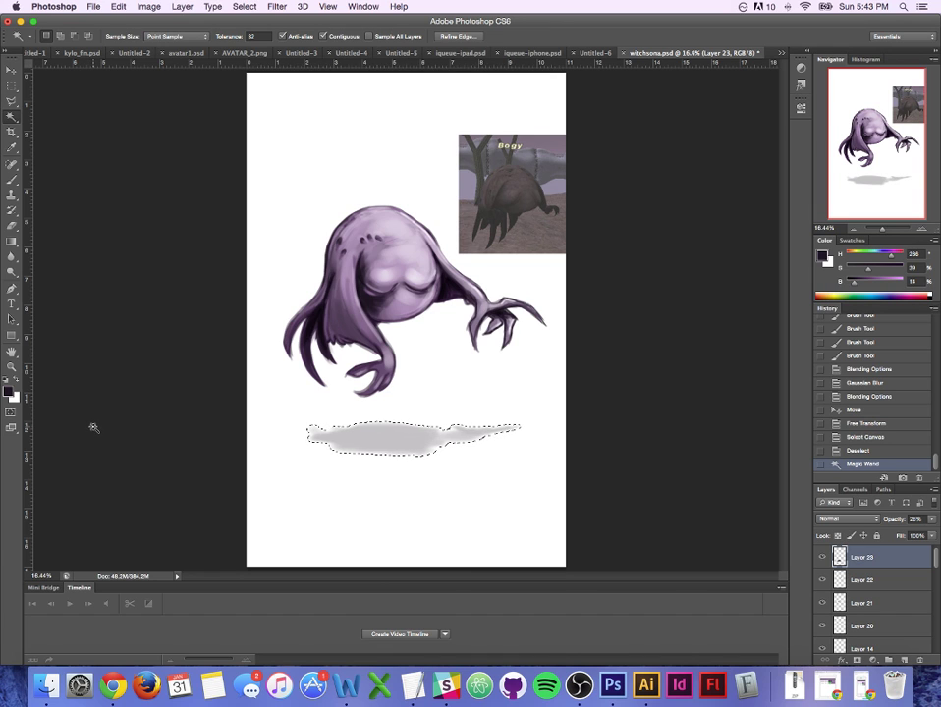
left_click(148, 7)
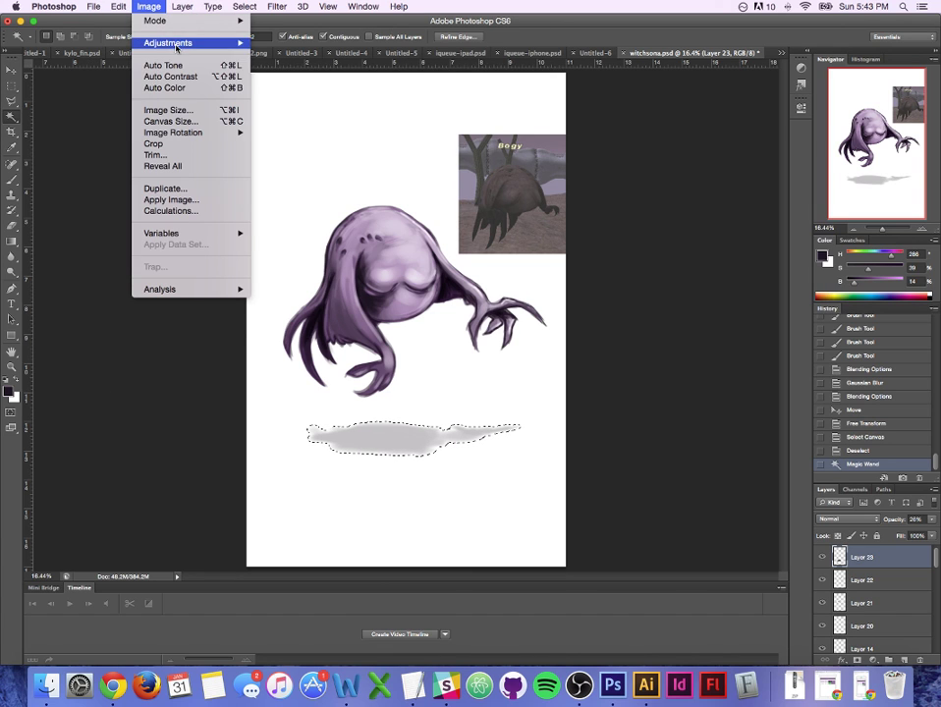
mouse_move(175, 47)
left_click(295, 52)
left_click_drag(590, 314, 577, 350)
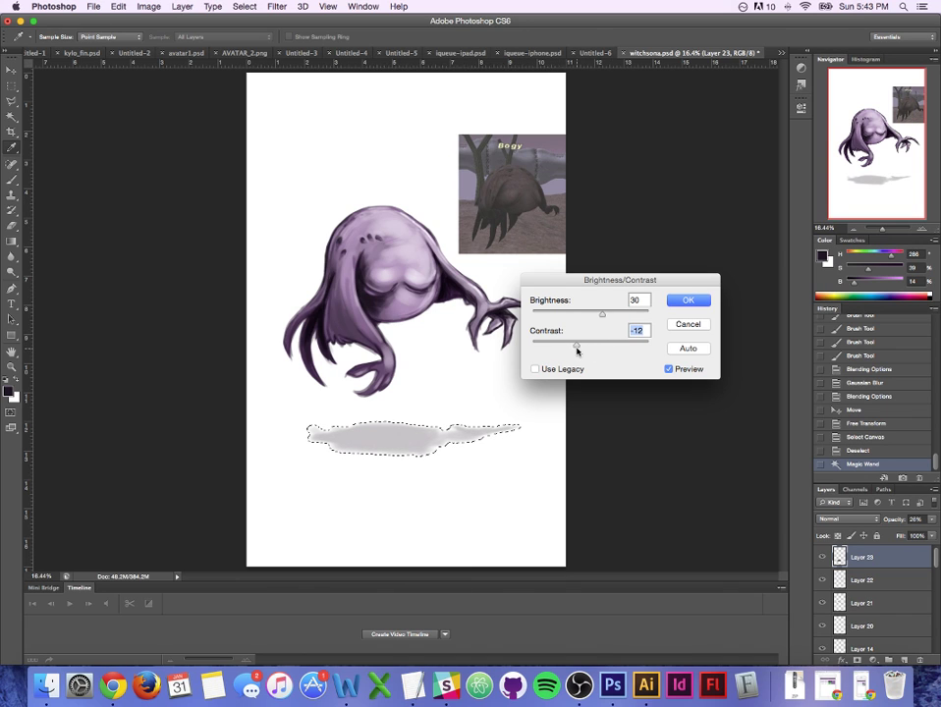
left_click(679, 300)
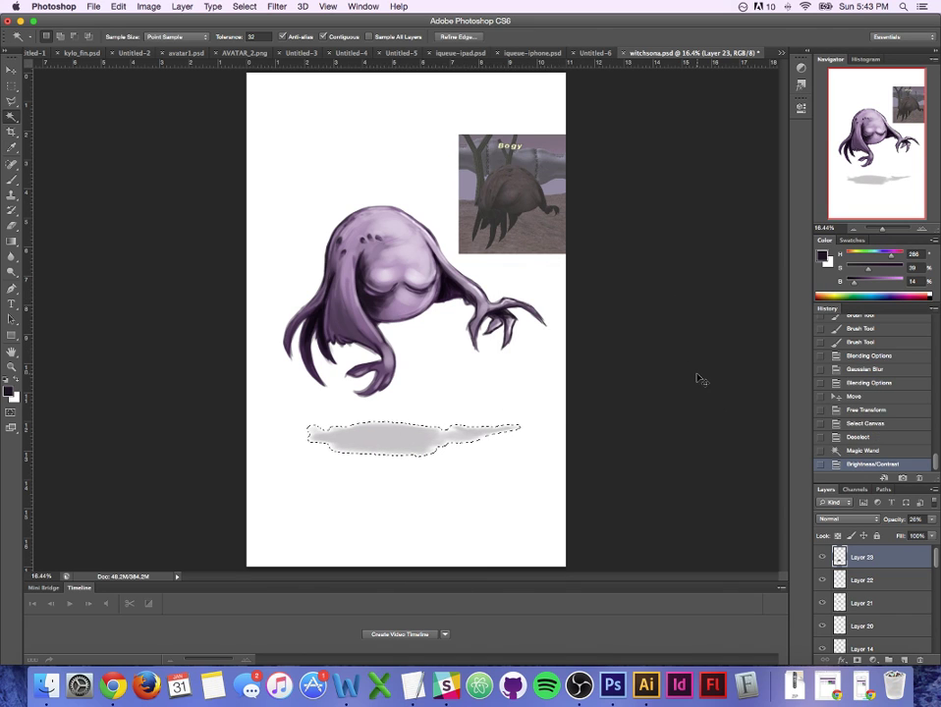
key("super+d")
Step: Save the file and flip the whole canvas horizontally
left_click(11, 368)
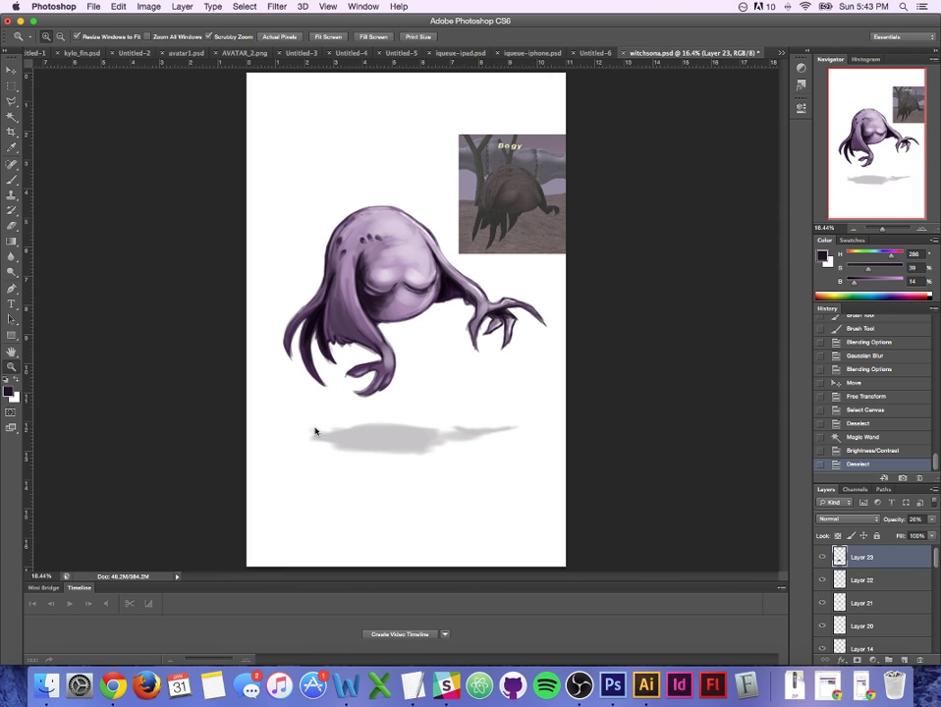
left_click_drag(315, 431, 477, 437)
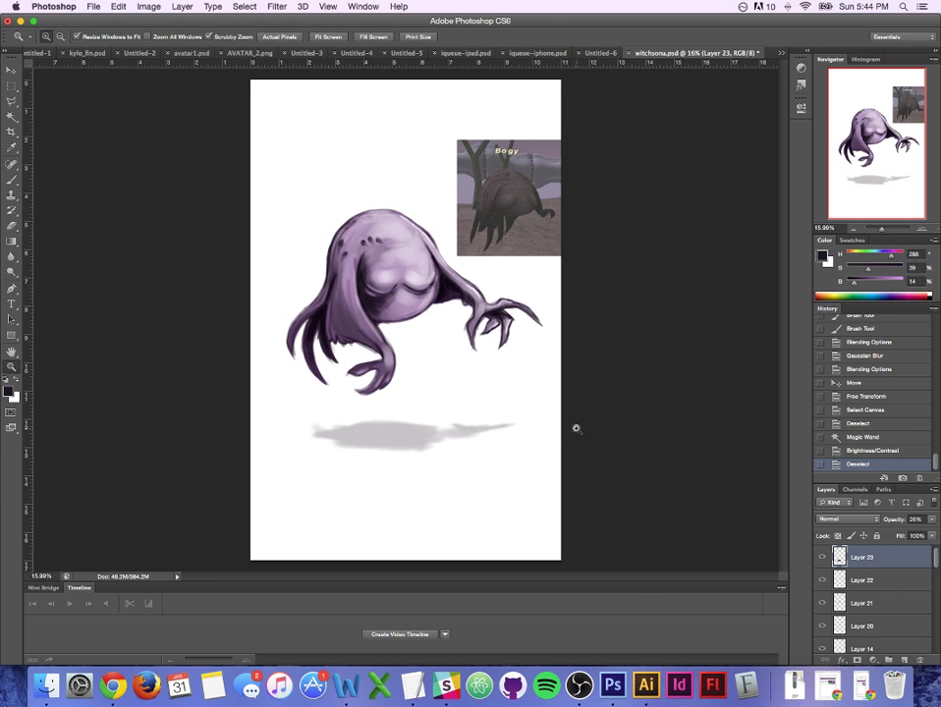
key("super+s")
left_click(148, 7)
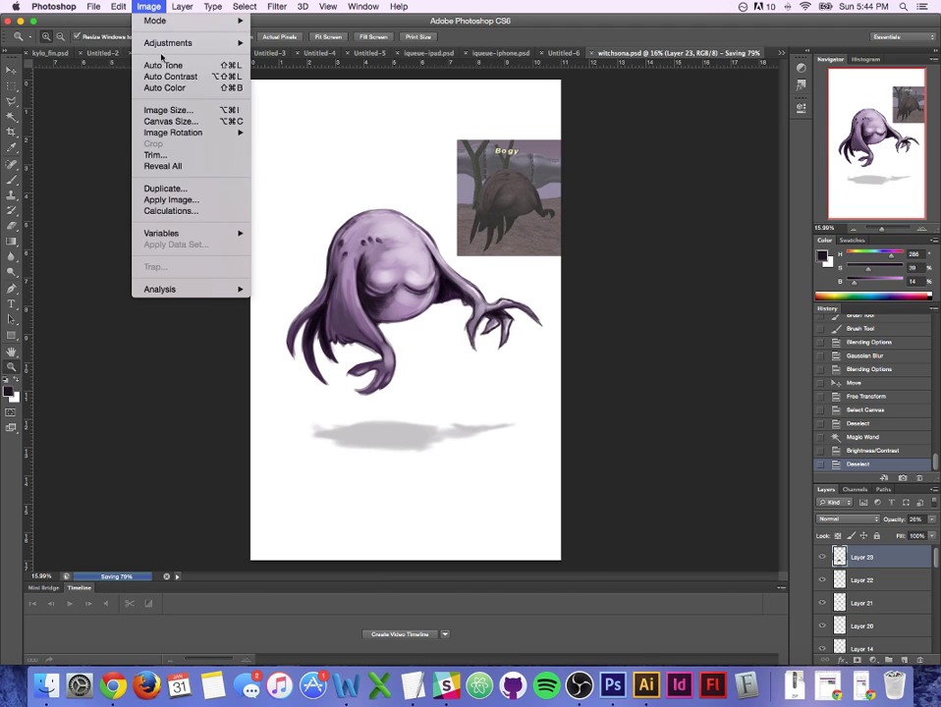
mouse_move(191, 140)
left_click(307, 188)
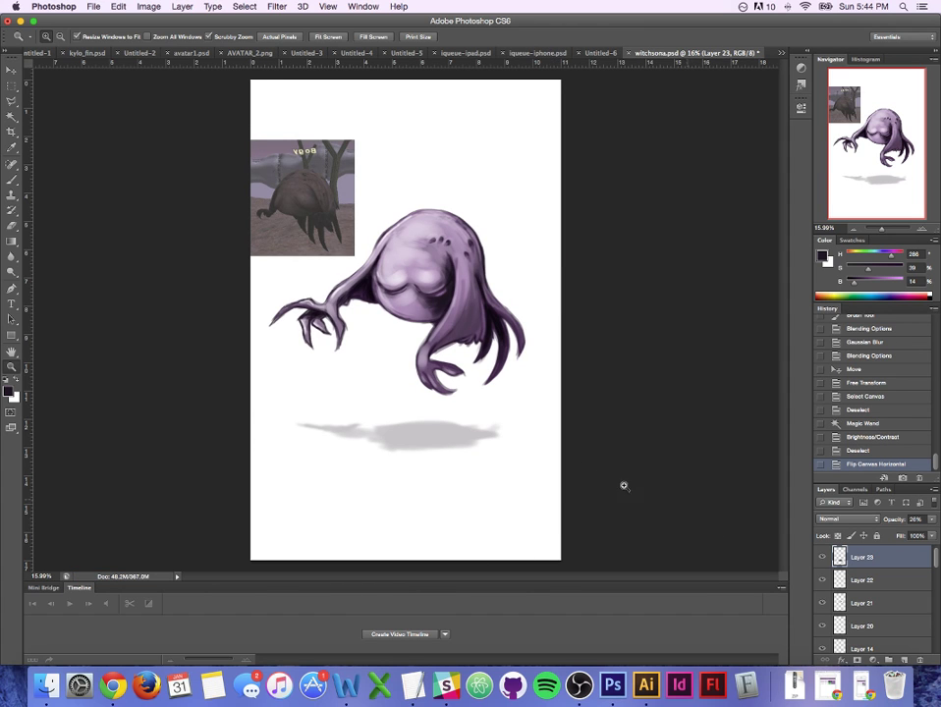
Step: Rotate the ground shadow about -1.4°, shift it slightly right beneath the creature, and save the file
left_click_drag(451, 326, 476, 316)
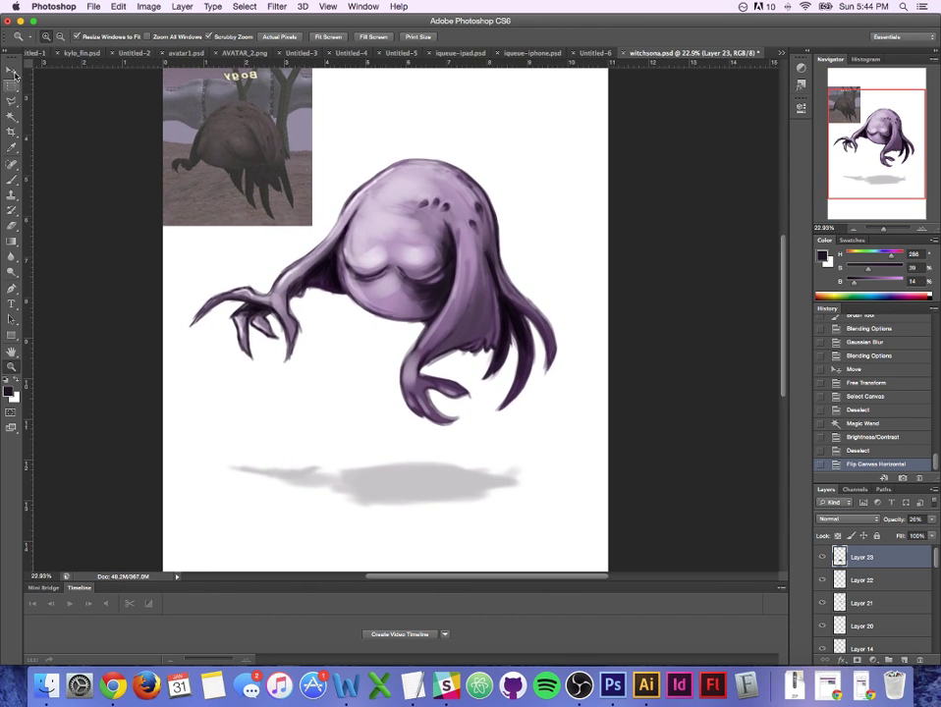
key("v")
left_click_drag(537, 453, 542, 443)
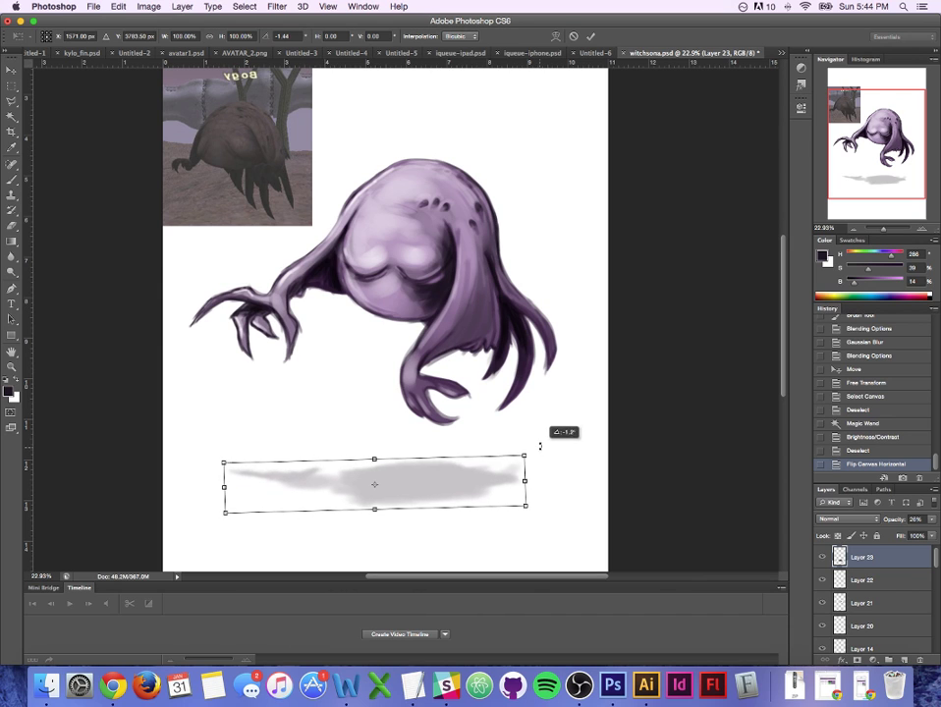
left_click_drag(462, 486, 479, 492)
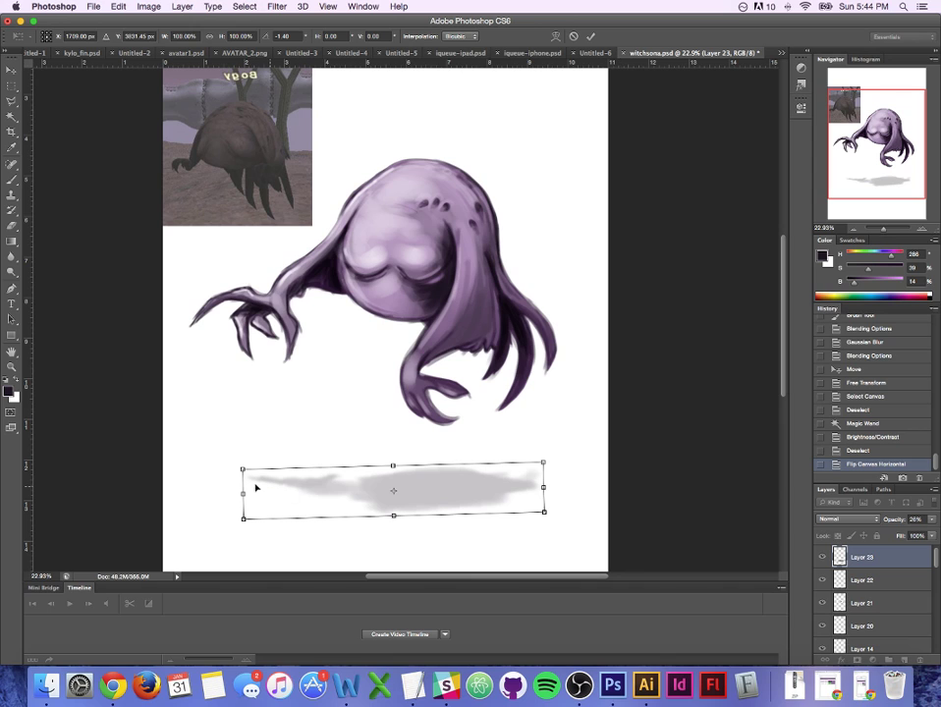
left_click_drag(243, 467, 248, 467)
key("Return")
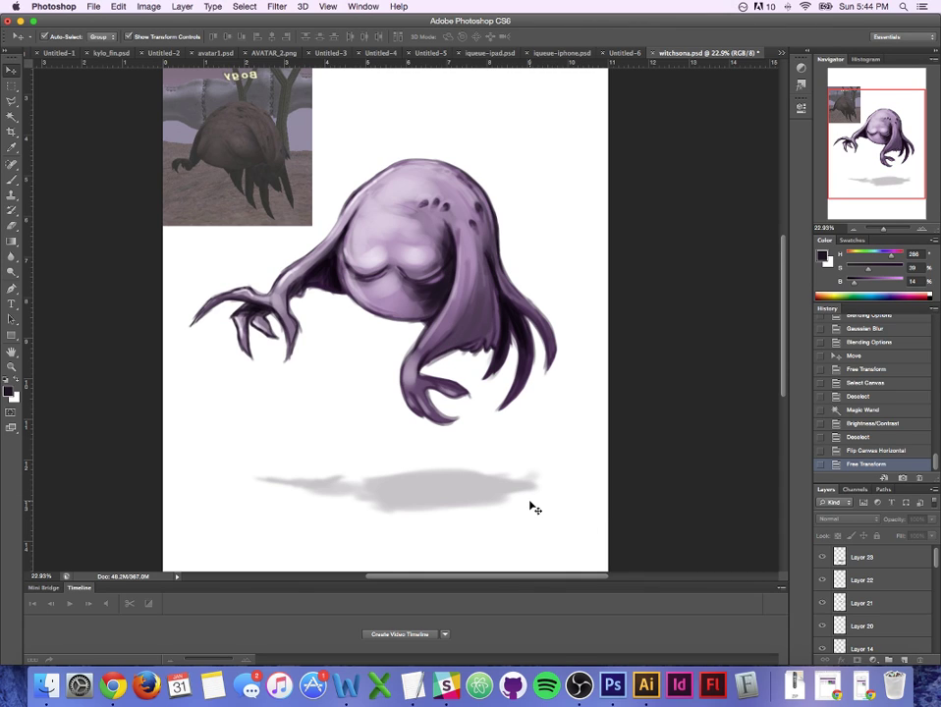
key("super+s")
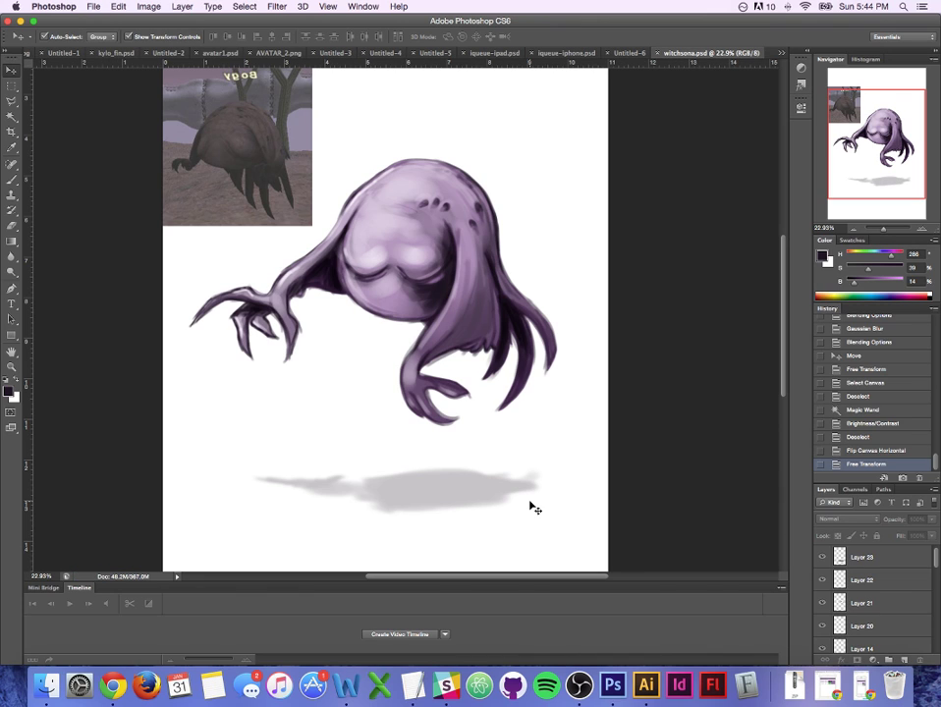
Step: Hide the reference image on Layer 2 and save the file
left_click(286, 210)
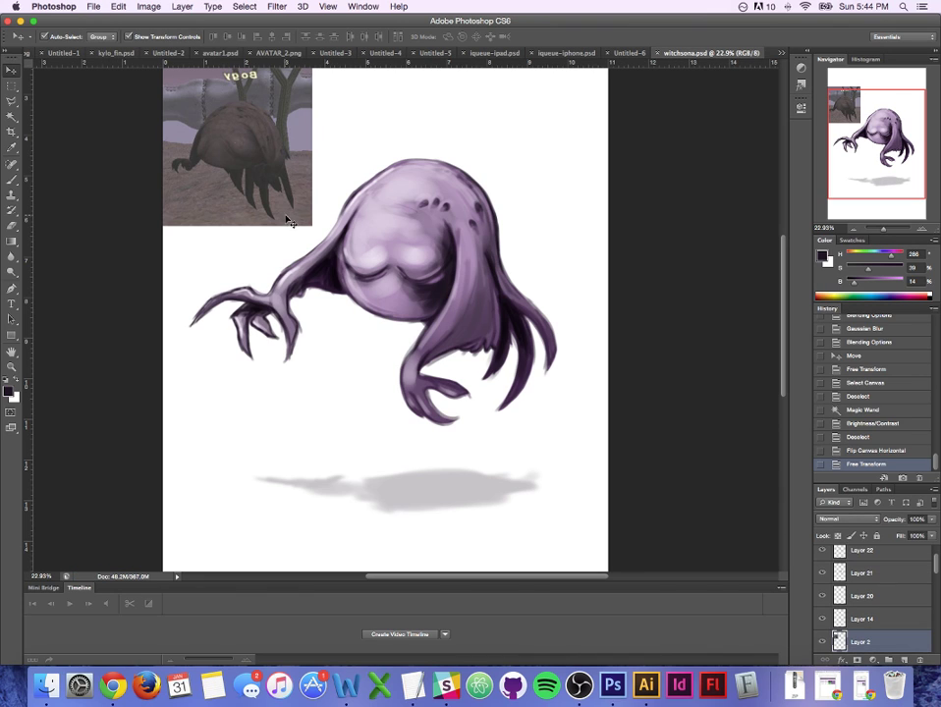
left_click(823, 642)
left_click(708, 450)
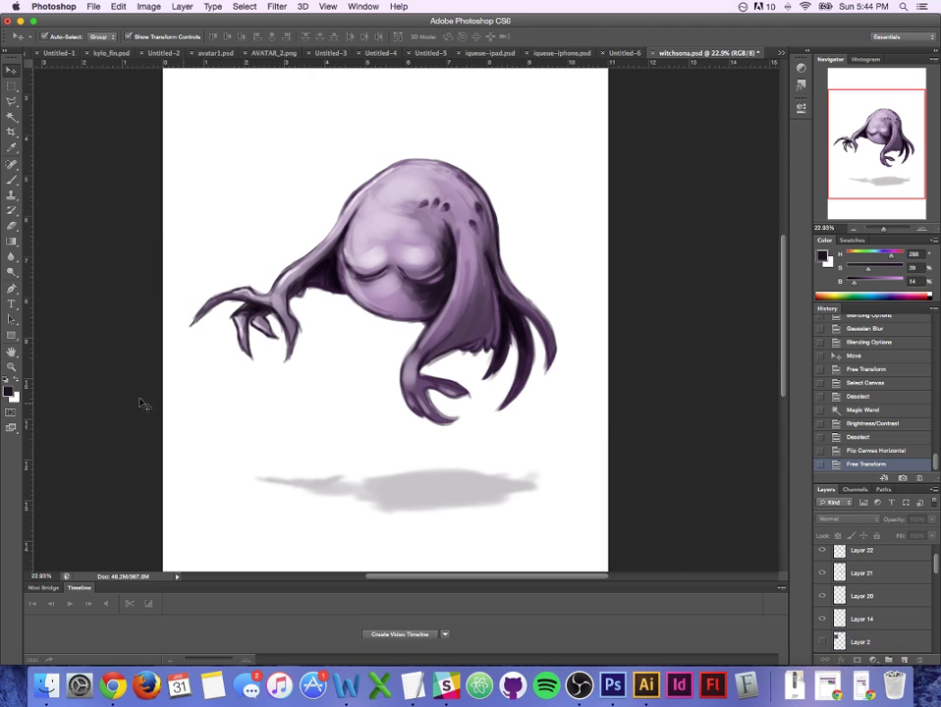
key("z")
left_click_drag(429, 339, 405, 352)
key("super+s")
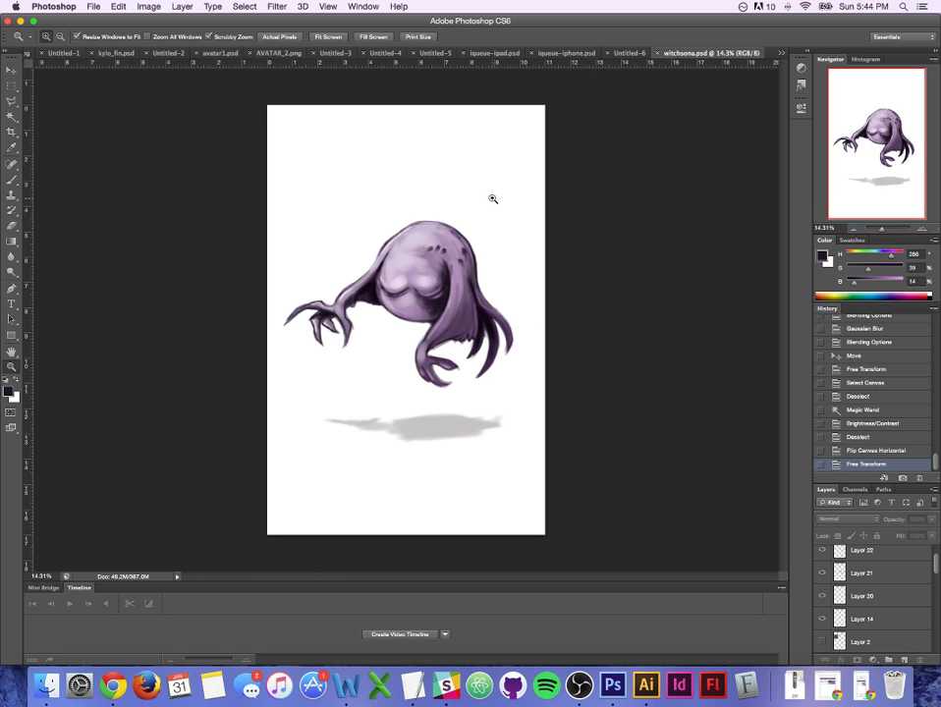
Step: Add a new empty layer above the ground shadow layer at the top of the layer stack
mouse_move(447, 245)
left_mouse_down()
mouse_move(496, 236)
mouse_move(471, 230)
mouse_move(501, 297)
left_mouse_up()
left_click_drag(469, 442, 453, 439)
left_click(11, 353)
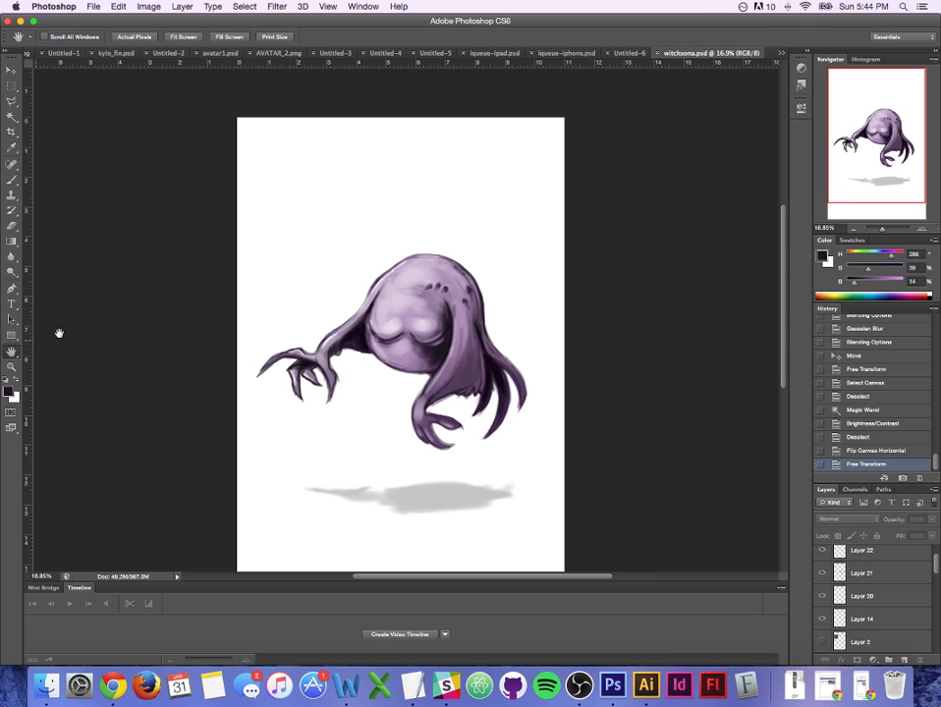
left_click_drag(436, 341, 423, 285)
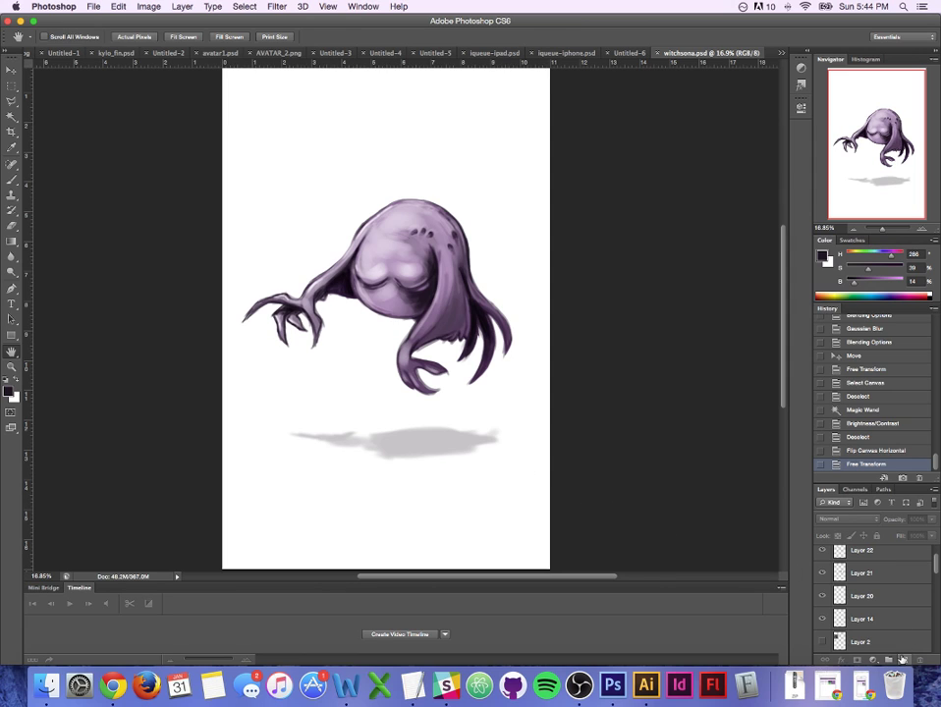
left_click_drag(933, 569, 939, 555)
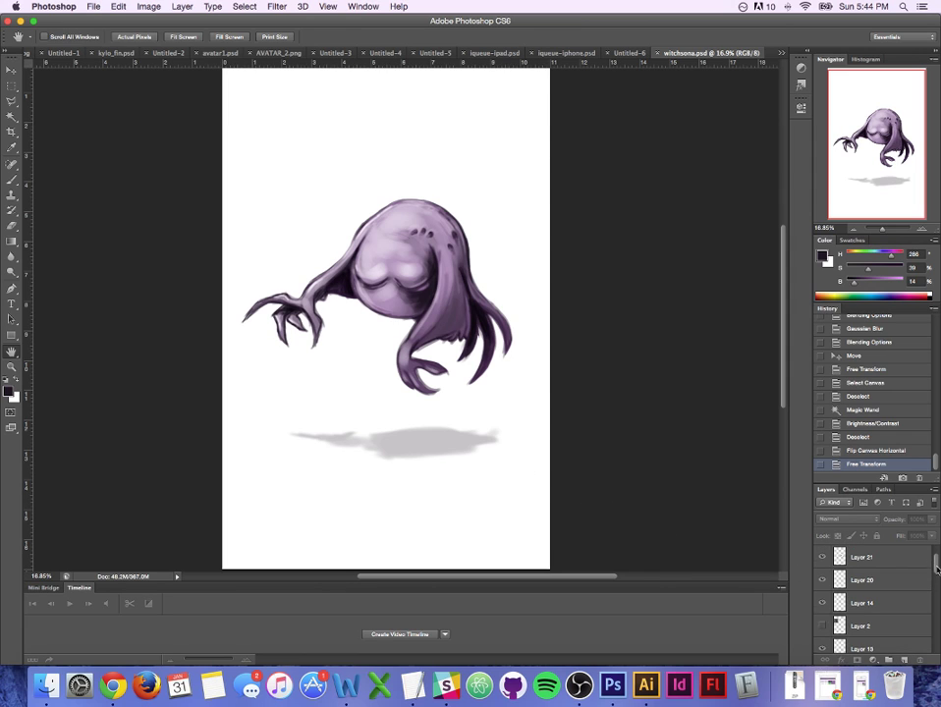
left_click(903, 659)
left_click(874, 660)
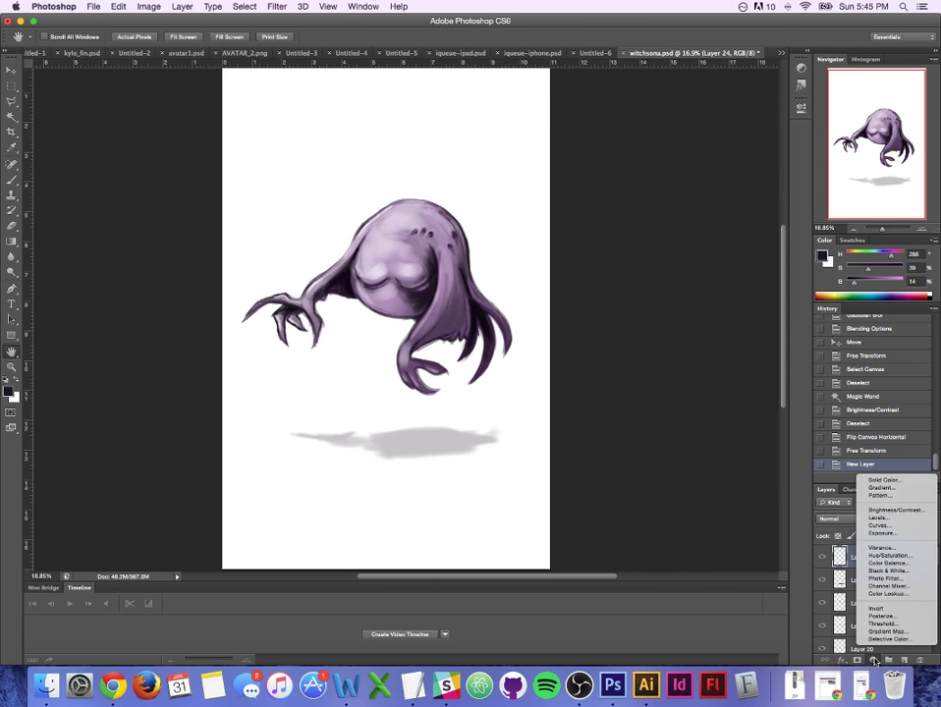
left_click(889, 563)
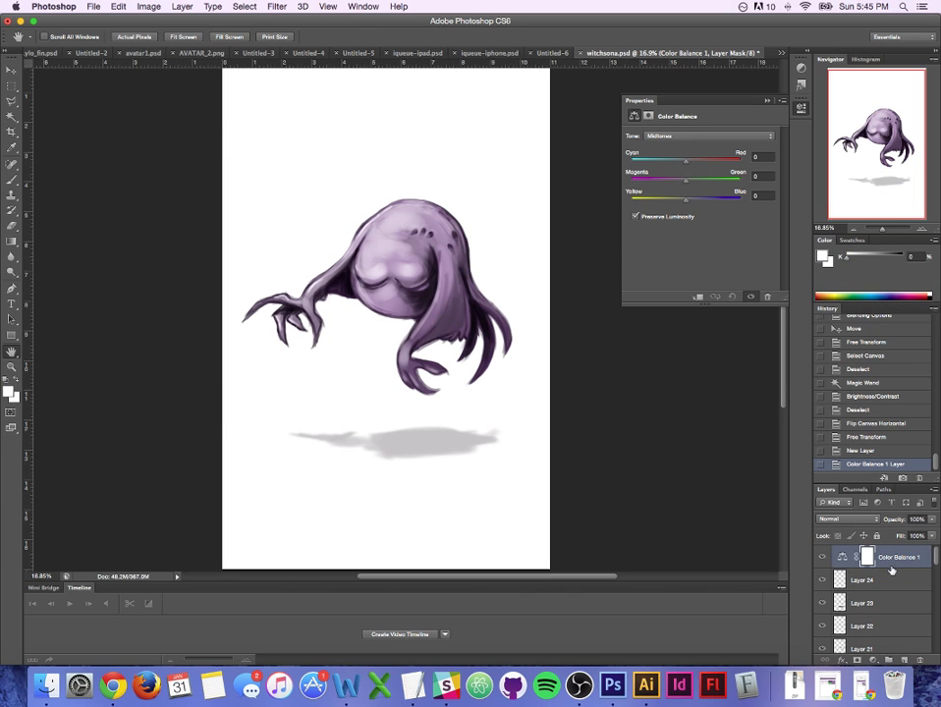
left_click(769, 101)
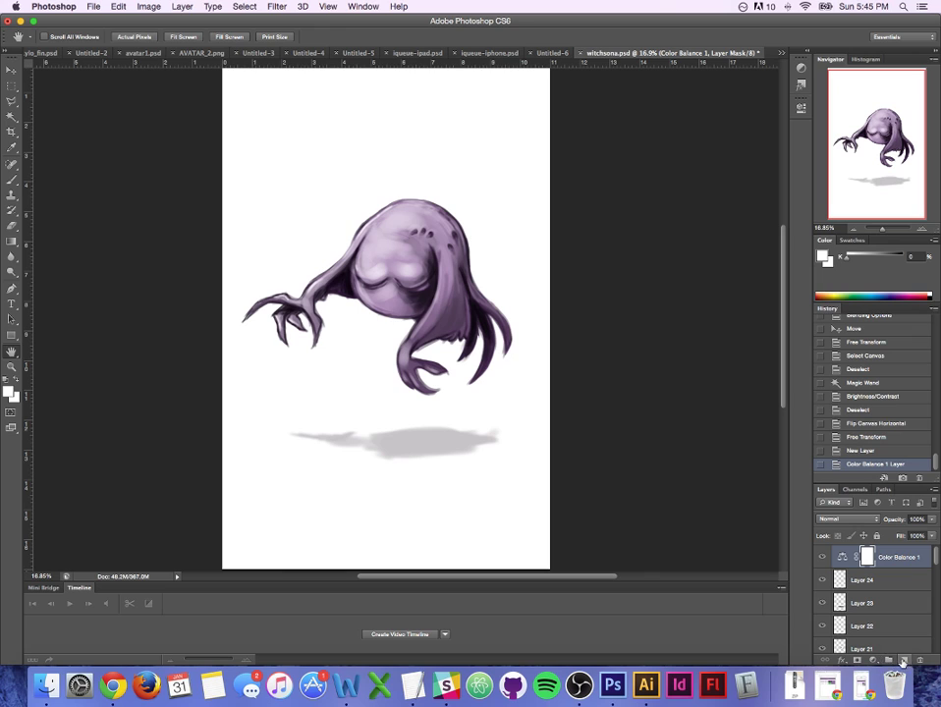
key("BackSpace")
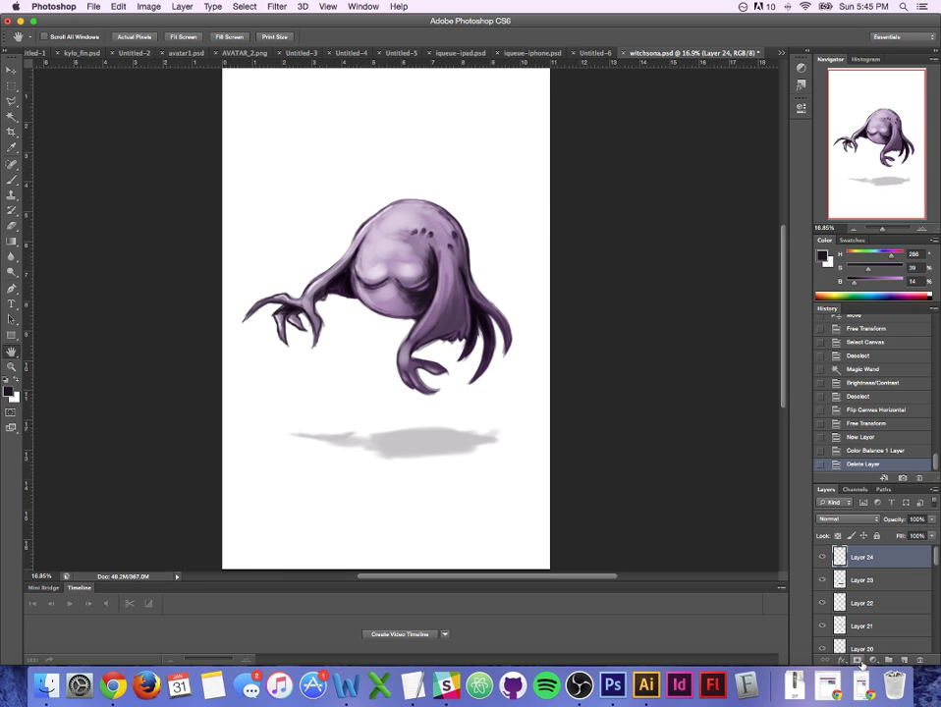
left_click(862, 661)
key("super+z")
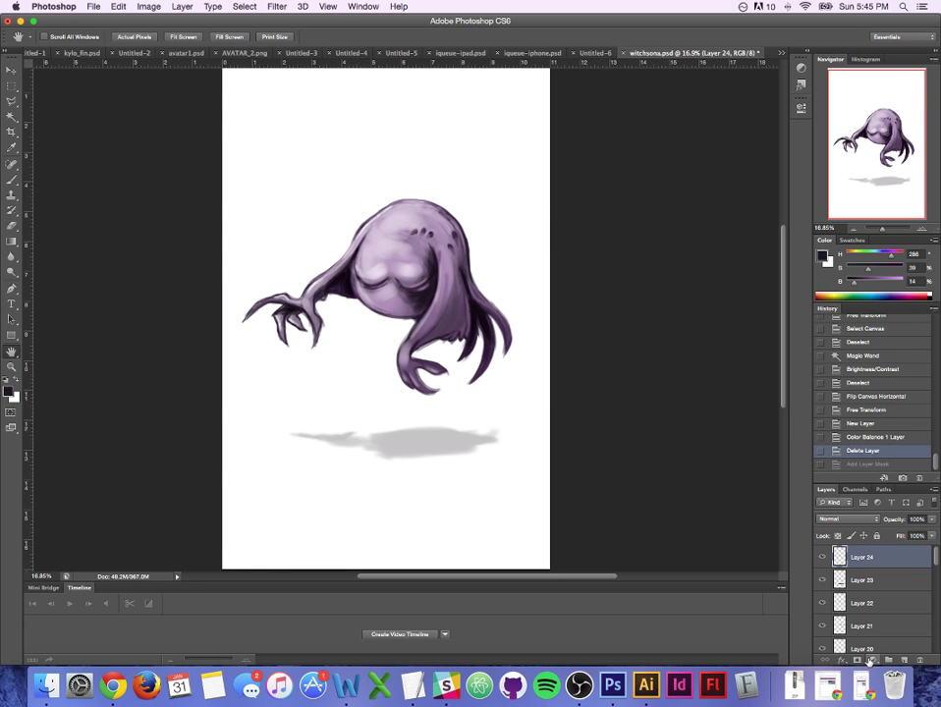
Step: Add a Hue/Saturation adjustment layer and shift its master hue slightly in the positive direction for a pinker purple
left_click(871, 659)
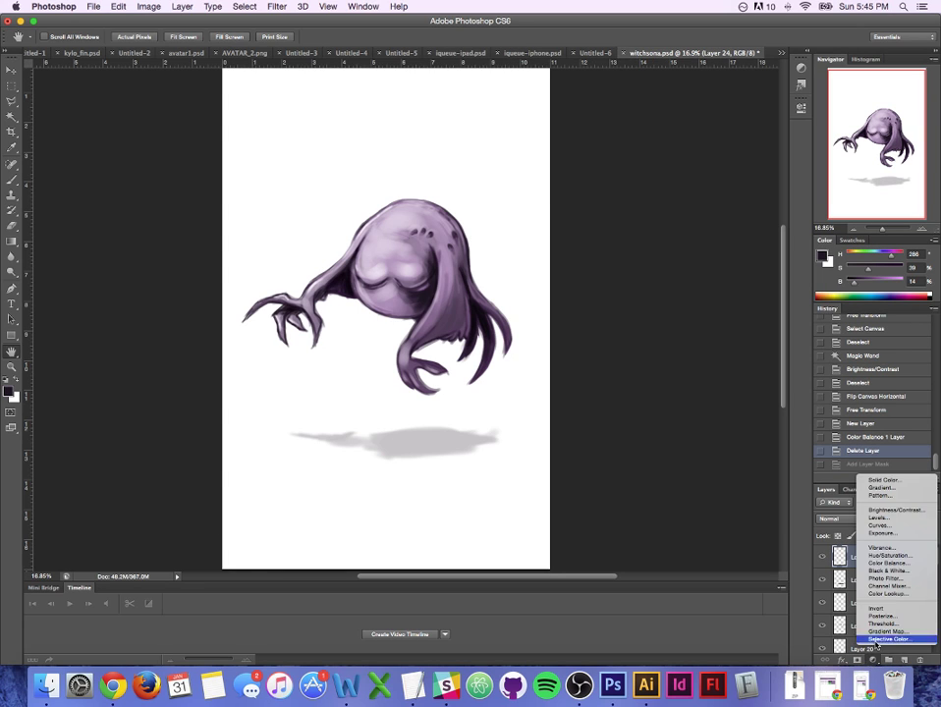
left_click(874, 558)
mouse_move(704, 182)
left_mouse_down()
mouse_move(727, 180)
mouse_move(695, 184)
mouse_move(710, 182)
left_mouse_up()
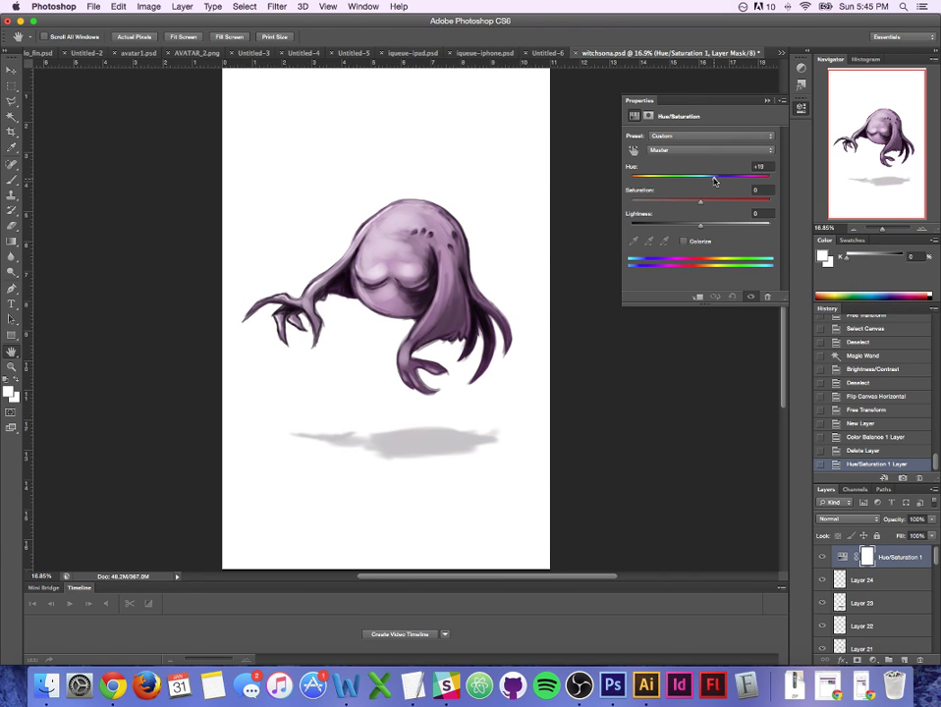
mouse_move(714, 180)
left_mouse_down()
mouse_move(672, 187)
mouse_move(711, 183)
left_mouse_up()
left_click(768, 100)
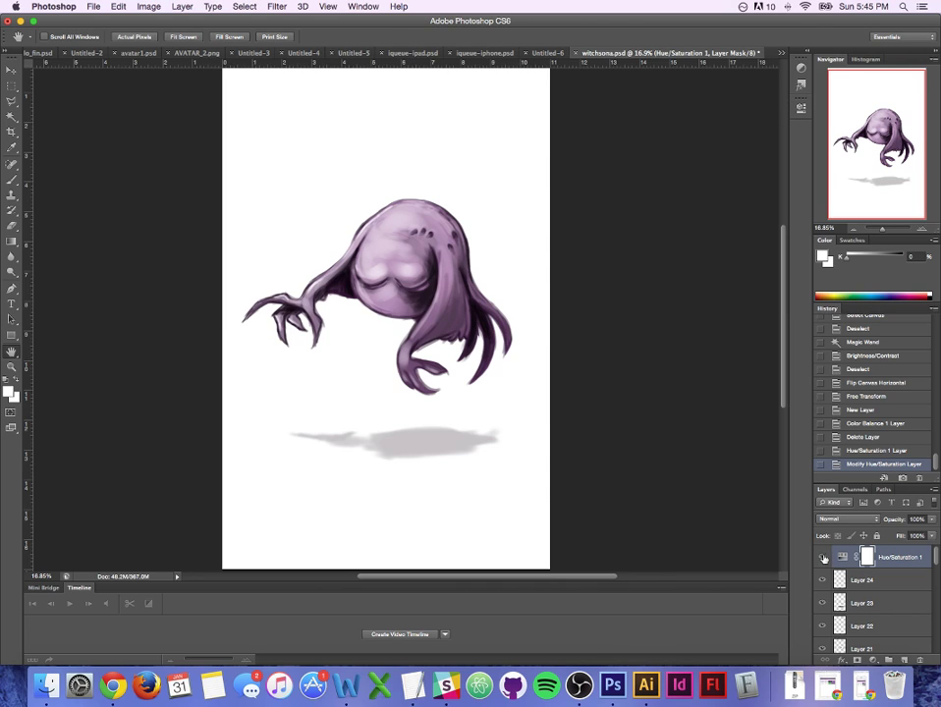
double_click(895, 568)
left_click(893, 330)
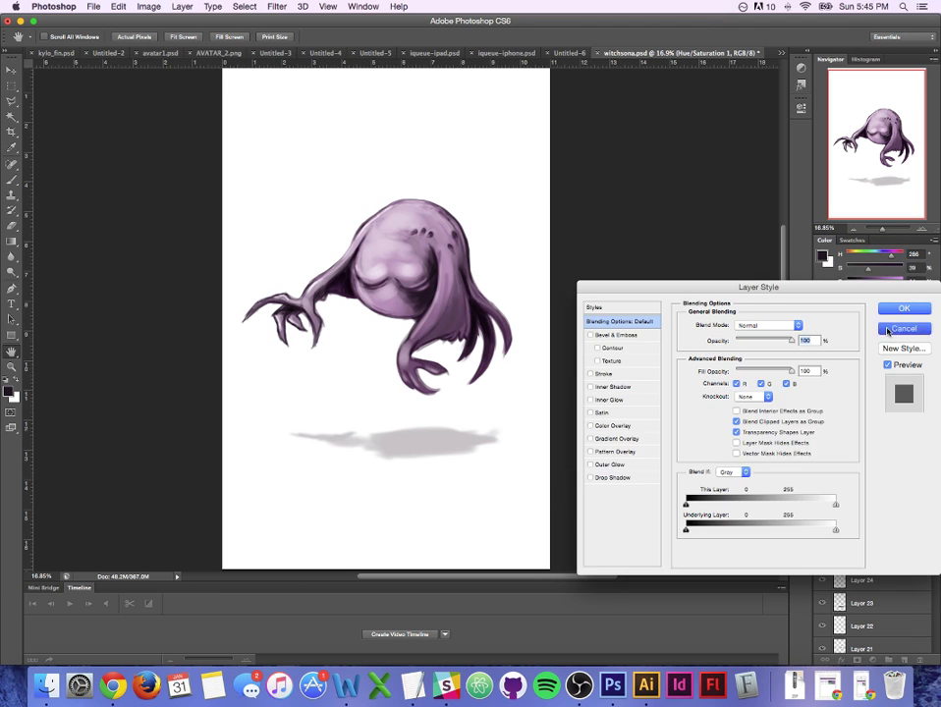
Step: Add a new layer directly below the Hue/Saturation adjustment and add a vector mask to the adjustment layer
left_click(905, 661)
mouse_move(889, 566)
left_mouse_down()
mouse_move(887, 588)
mouse_move(887, 566)
mouse_move(889, 587)
mouse_move(891, 579)
left_mouse_up()
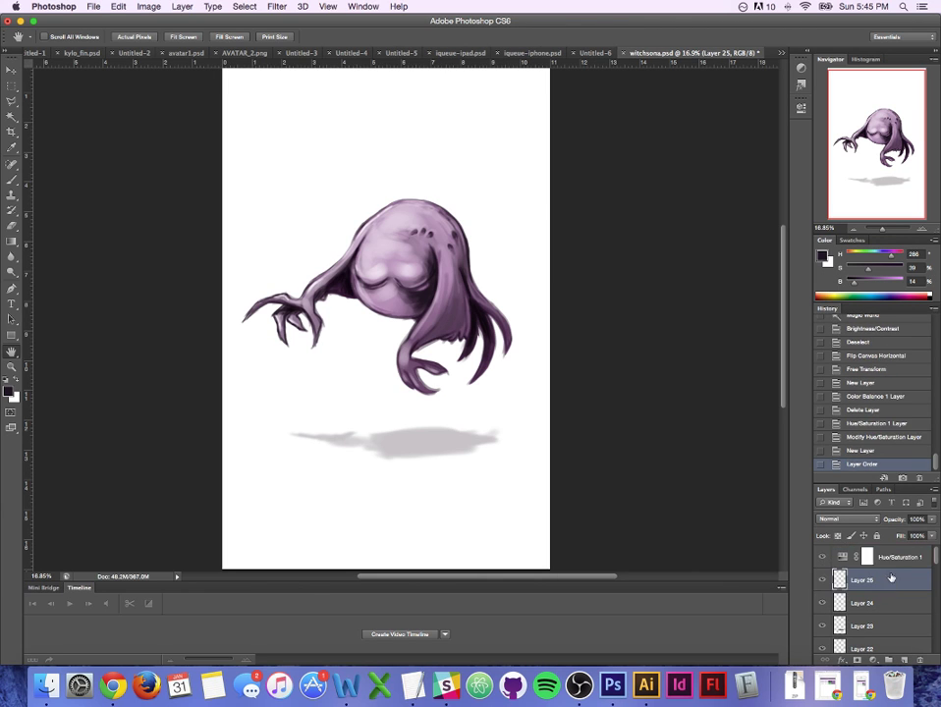
left_click(865, 558)
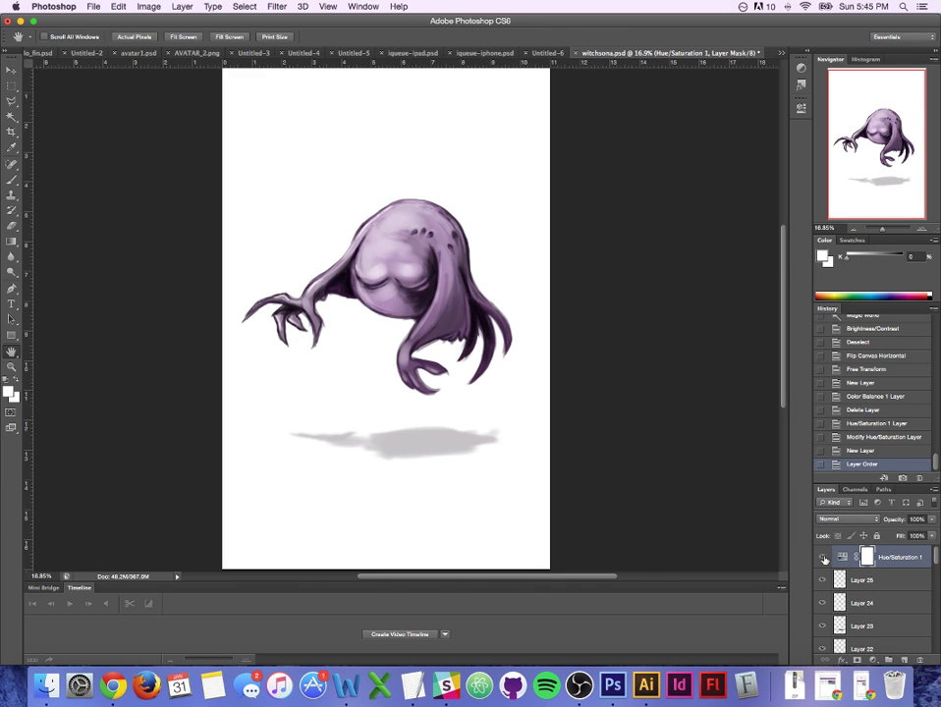
left_click(858, 659)
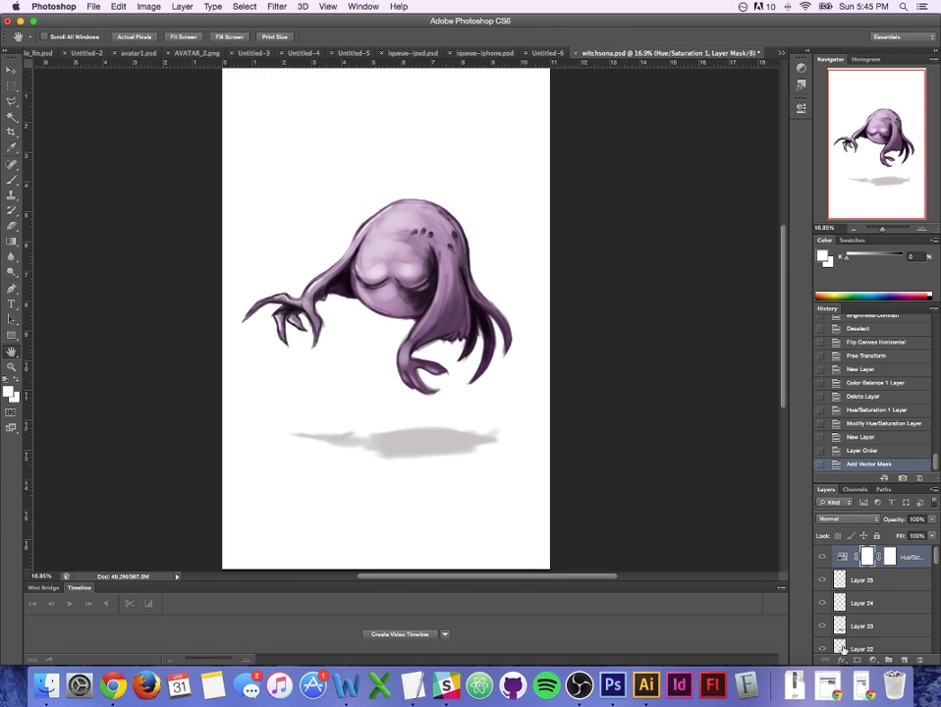
Step: Choose the Eraser tool and enlarge its brush to 700 px
left_click(11, 225)
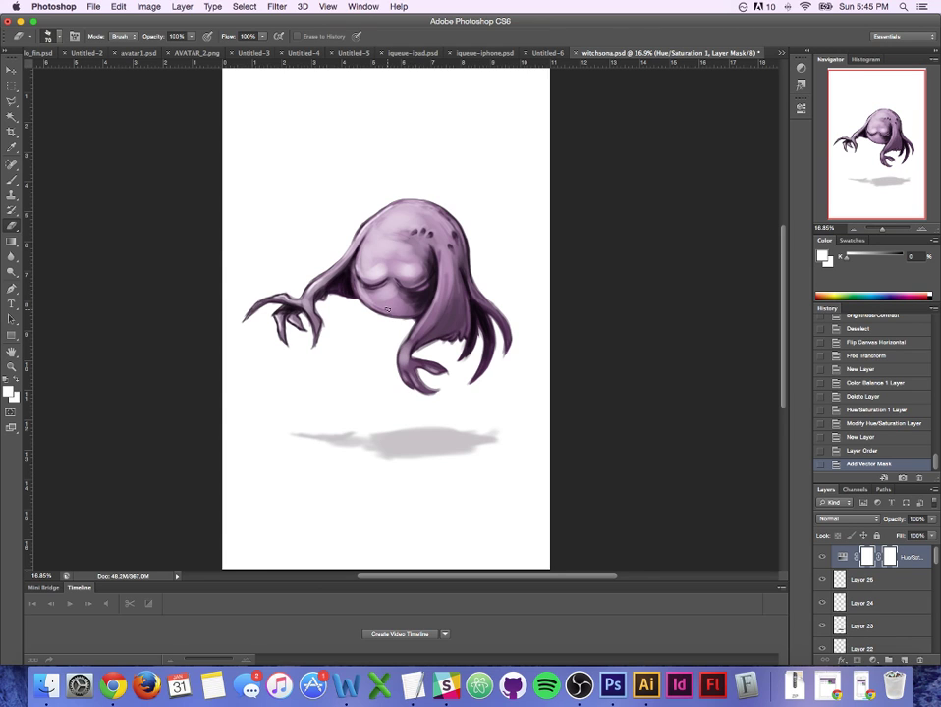
key("bracketright")
key("bracketright")
key("bracketright")
key("bracketright")
key("bracketright")
key("bracketright")
key("bracketright")
key("bracketright")
key("bracketright")
key("bracketleft")
key("bracketleft")
Step: Show the reference image on Layer 2 again
left_click_drag(935, 557, 936, 582)
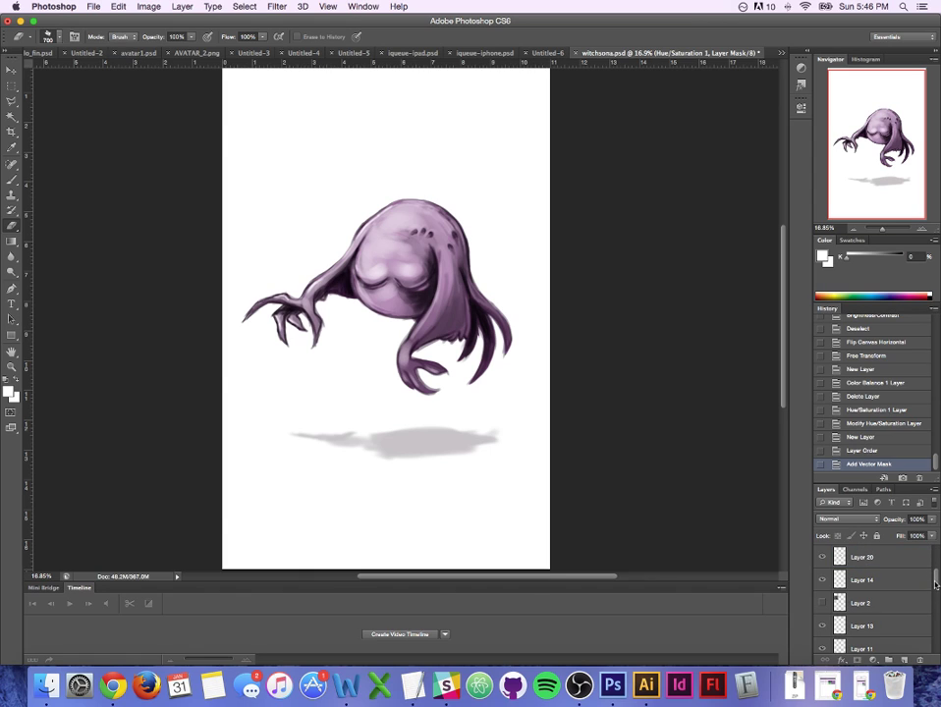
left_click(824, 604)
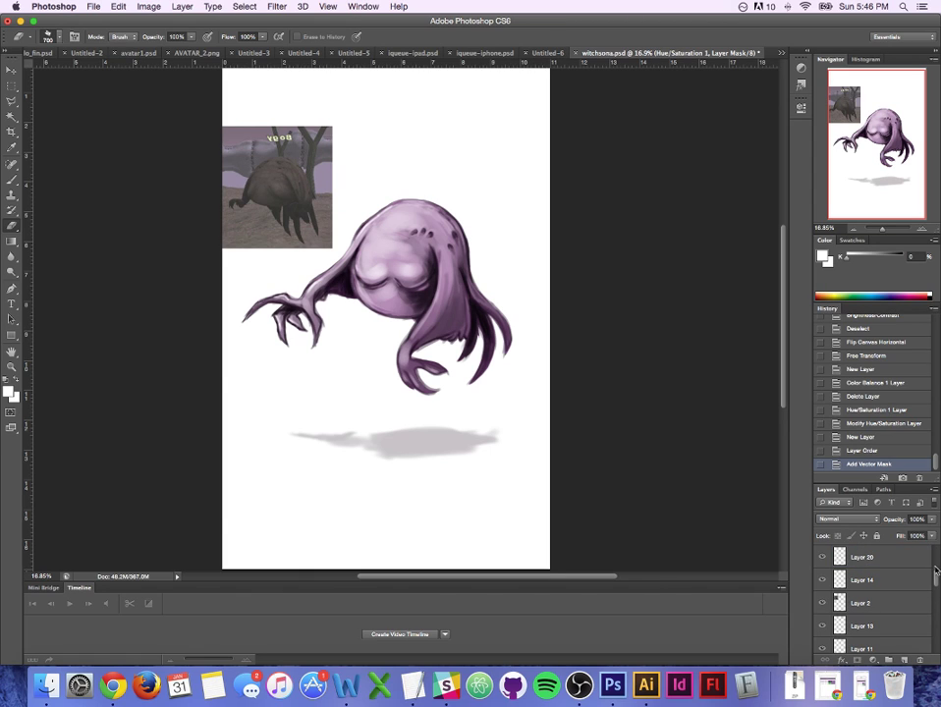
left_click_drag(935, 570, 932, 553)
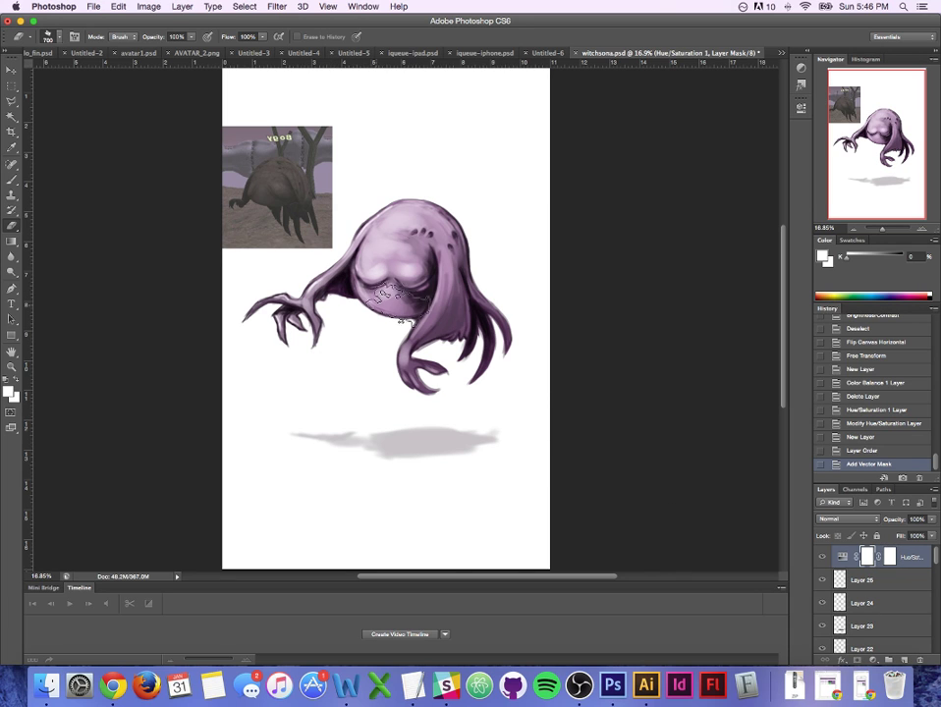
Step: Erase across the creature's body on the Hue/Saturation layer mask, comparing the result with the stroke undone and restored
mouse_move(401, 304)
left_mouse_down()
mouse_move(478, 246)
mouse_move(445, 246)
left_mouse_up()
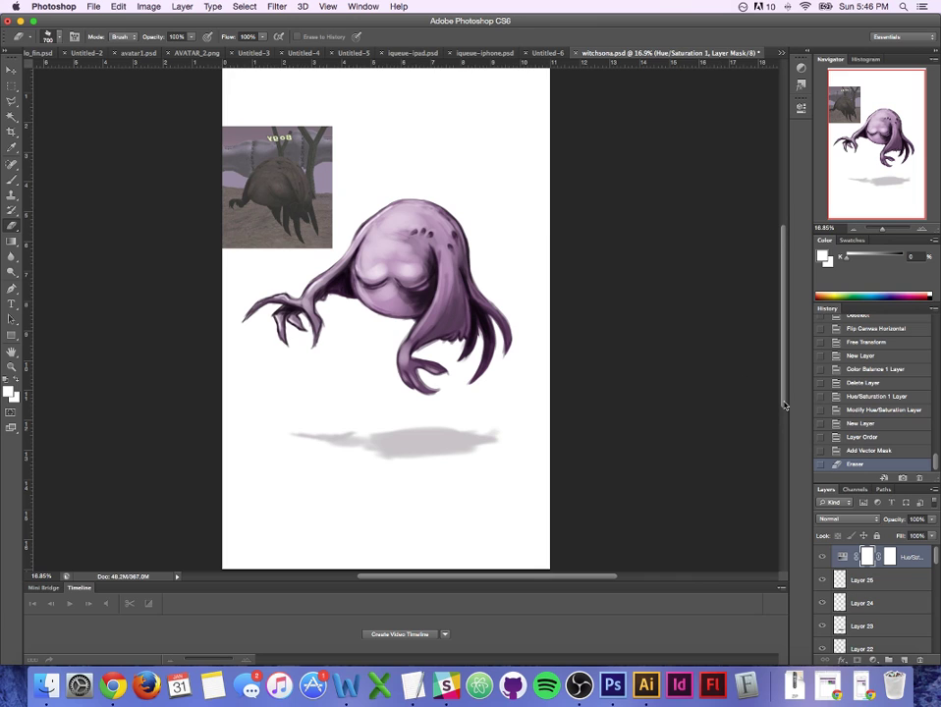
key("ctrl+z")
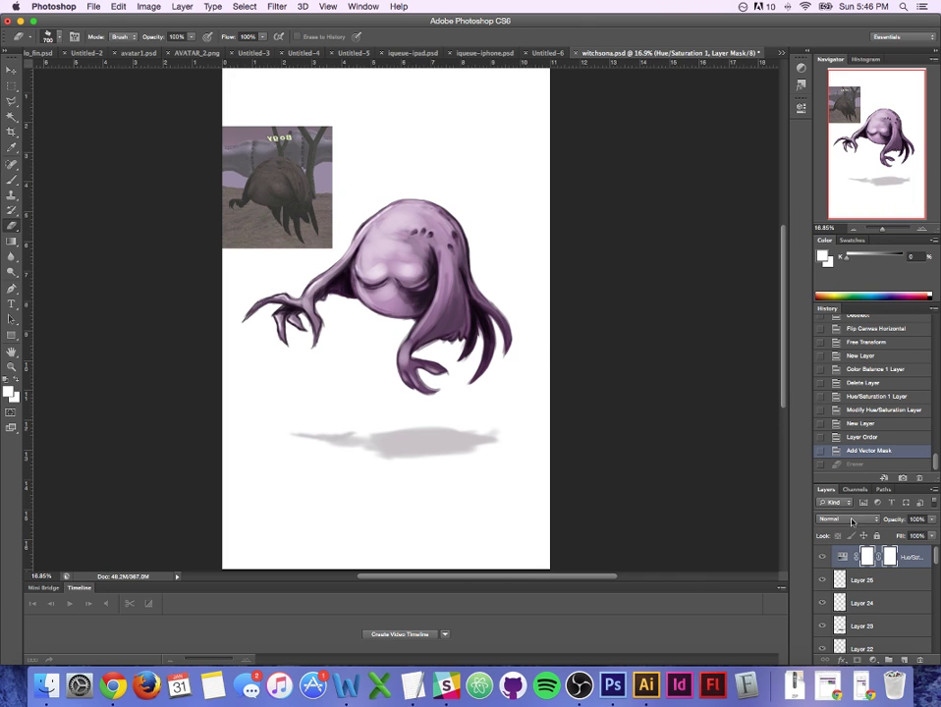
key("ctrl+z")
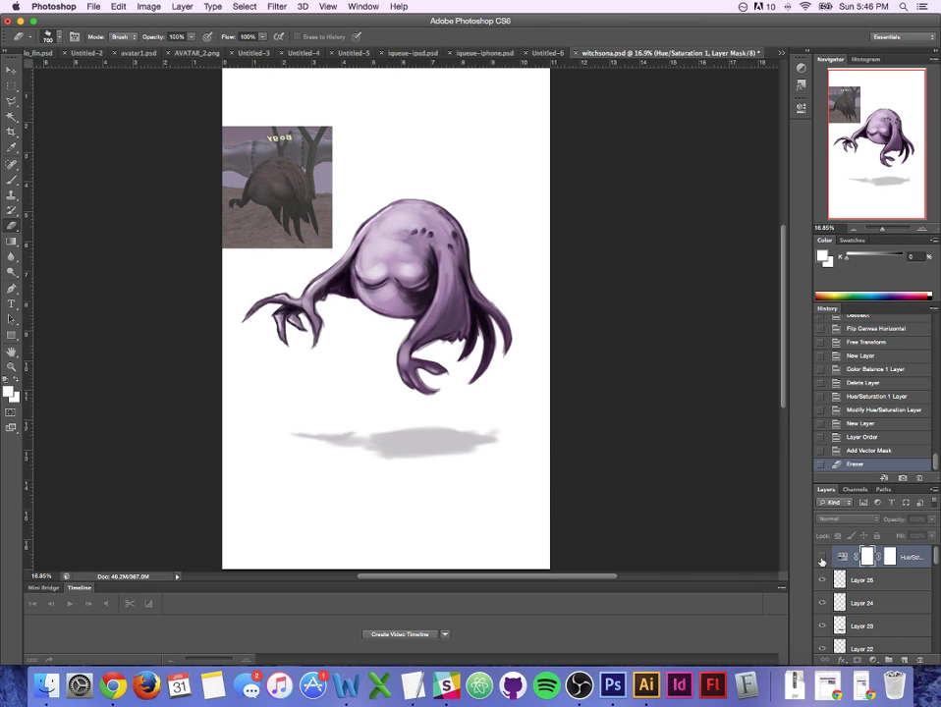
Step: Try to clip the Hue/Saturation adjustment to the layer below, and check its layer mask properties
left_click(900, 567, "alt")
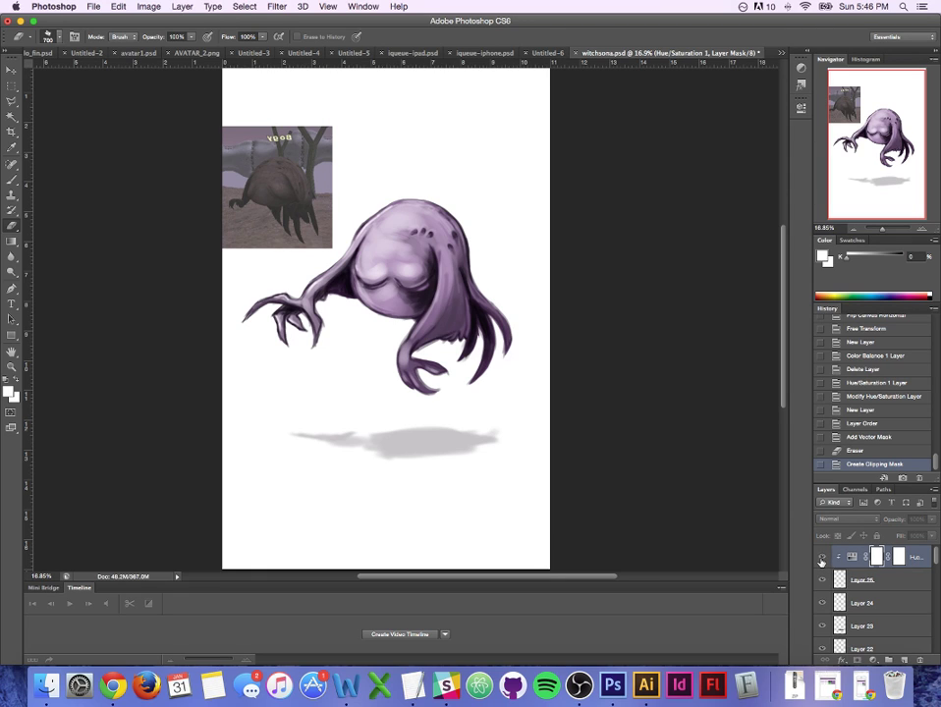
key("super+z")
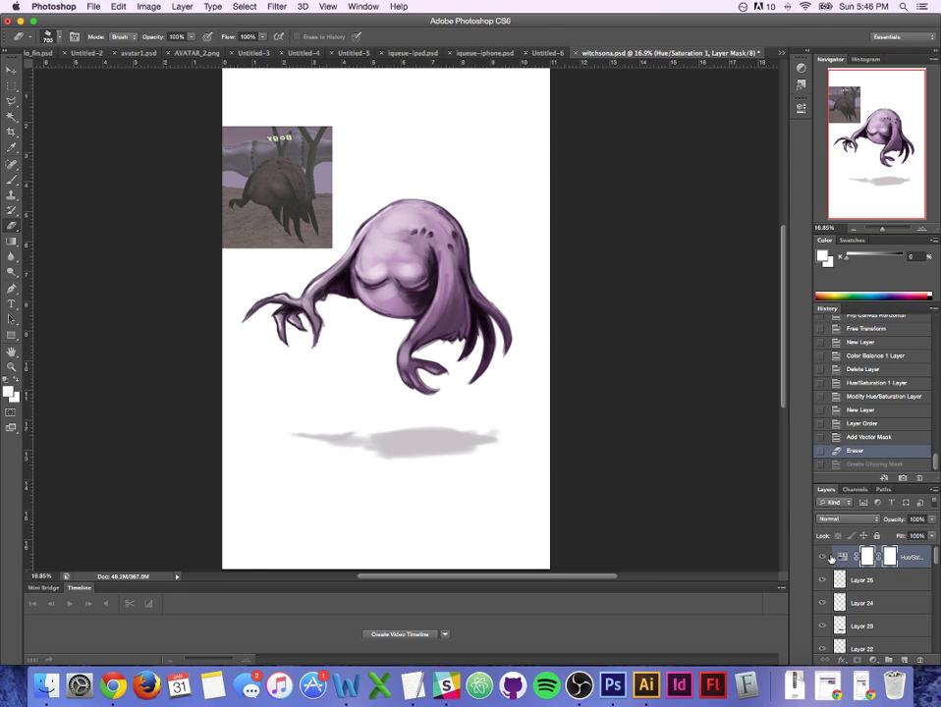
double_click(891, 558)
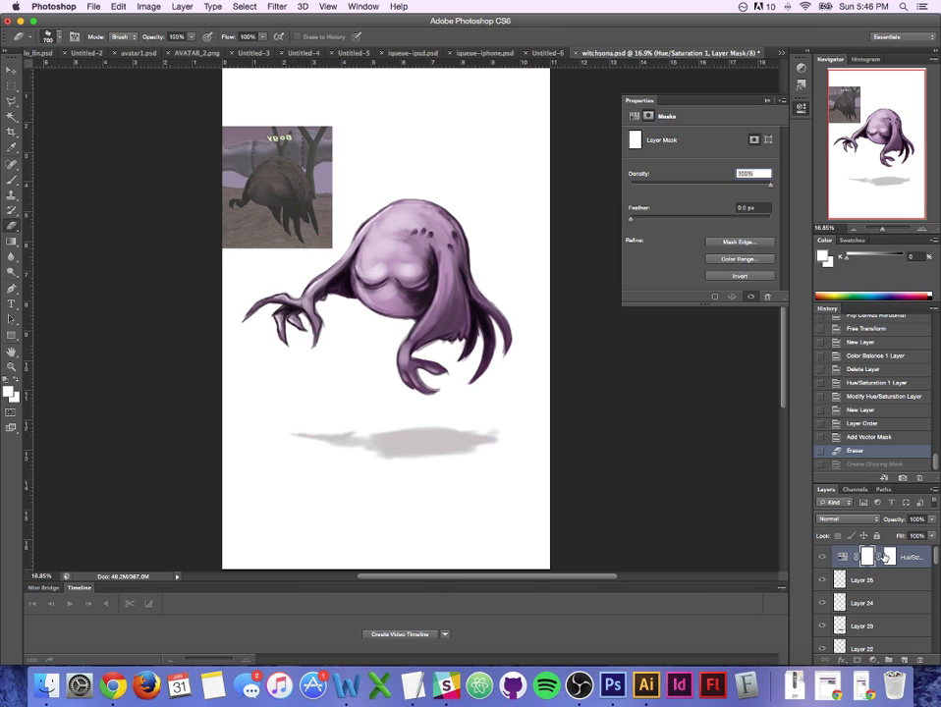
left_click(768, 102)
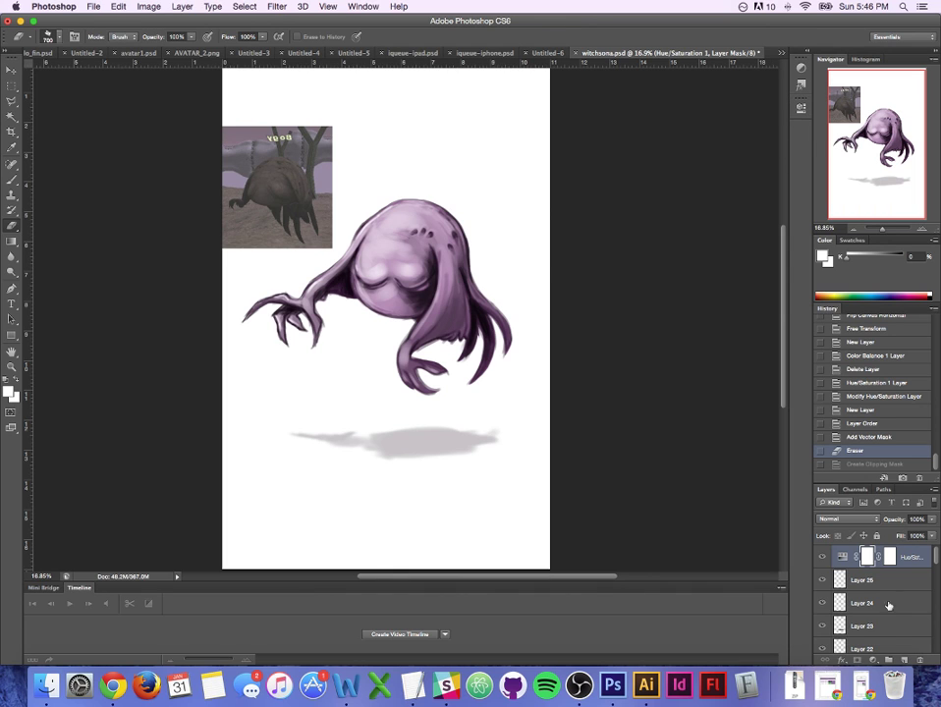
Step: Erase on the Hue/Saturation 1 layer mask with a 150 px round tip near the shadow and a 70 px tip on the body
left_click(47, 35)
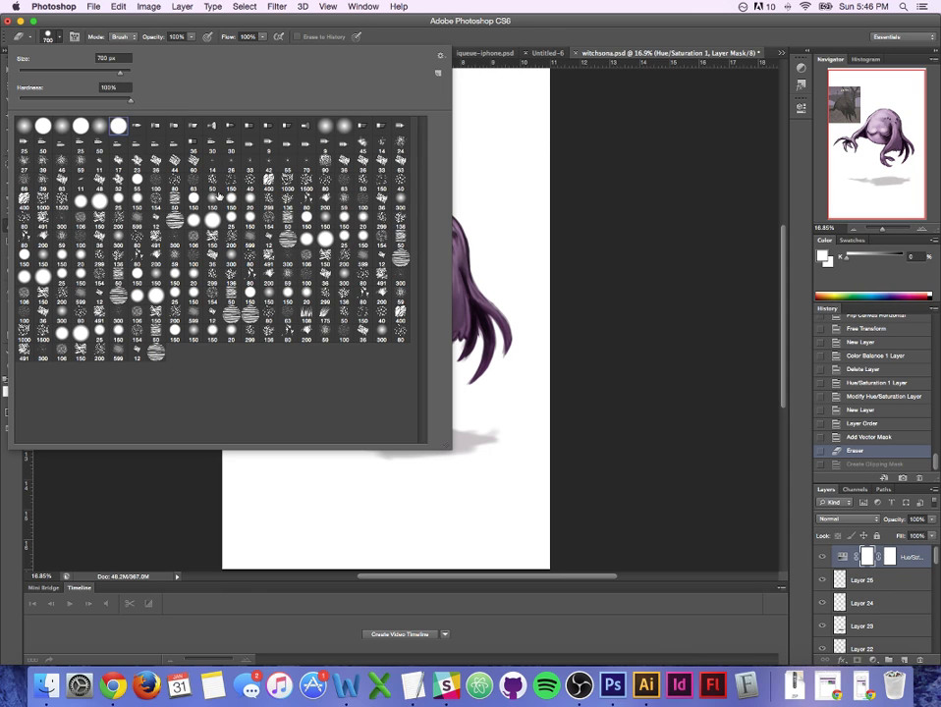
left_click(193, 200)
left_click(515, 431)
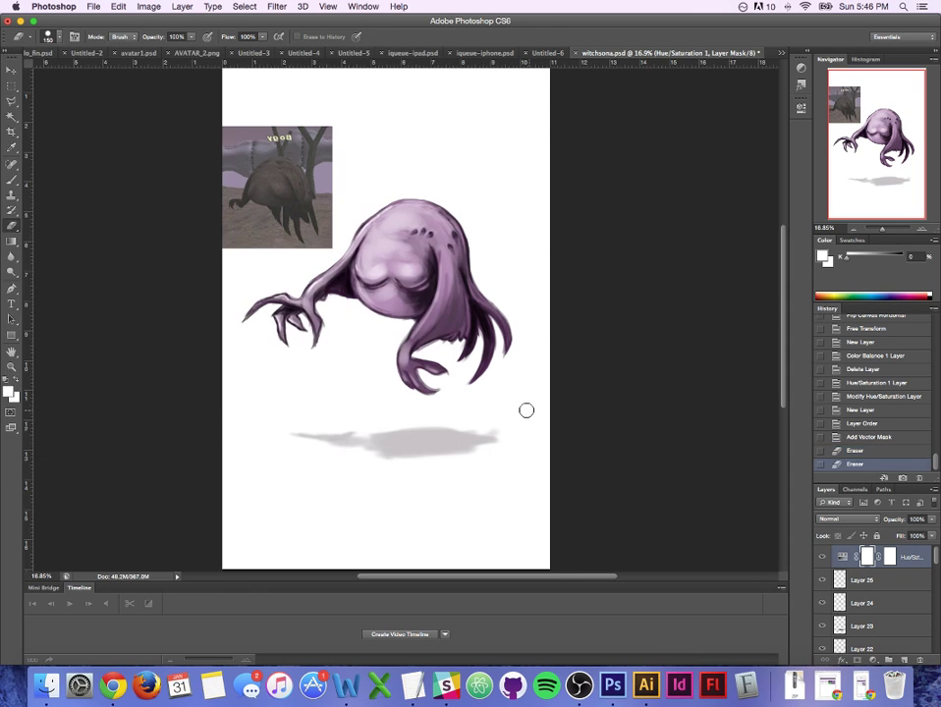
key("bracketleft")
key("bracketleft")
key("bracketleft")
key("bracketleft")
left_click(429, 293)
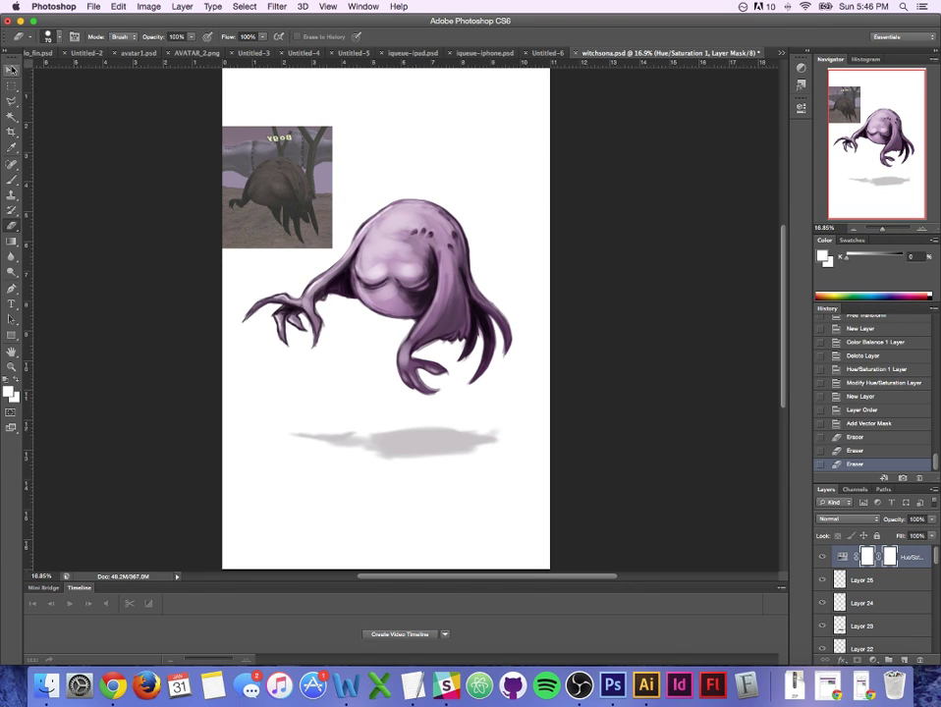
Step: Hide the reference image on Layer 2 and save the document
left_click(11, 70)
left_click(325, 203)
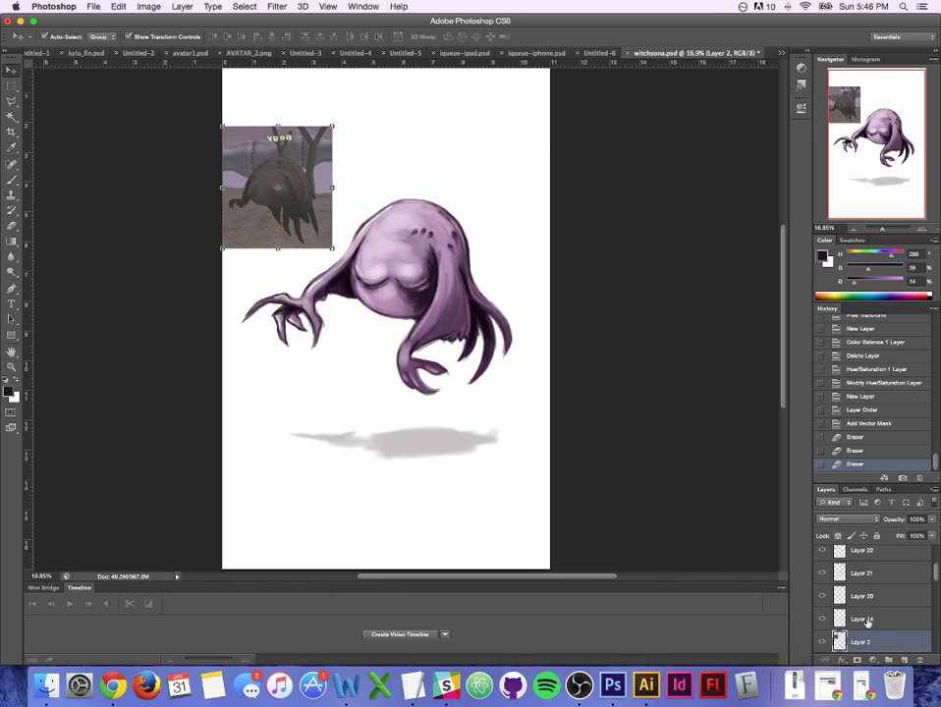
left_click(824, 642)
left_click(662, 357)
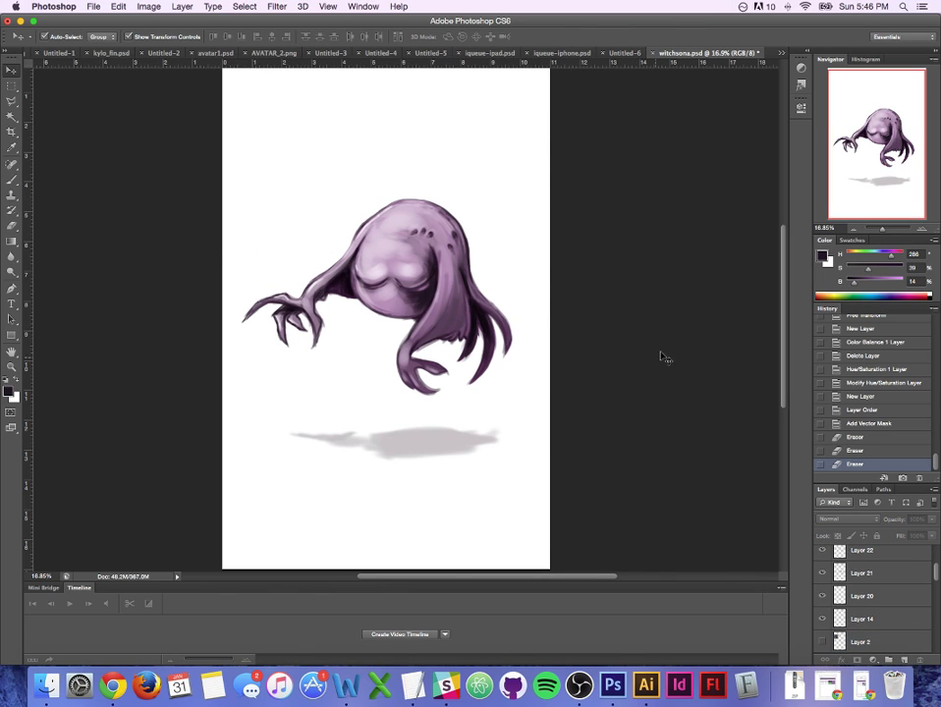
key("super+s")
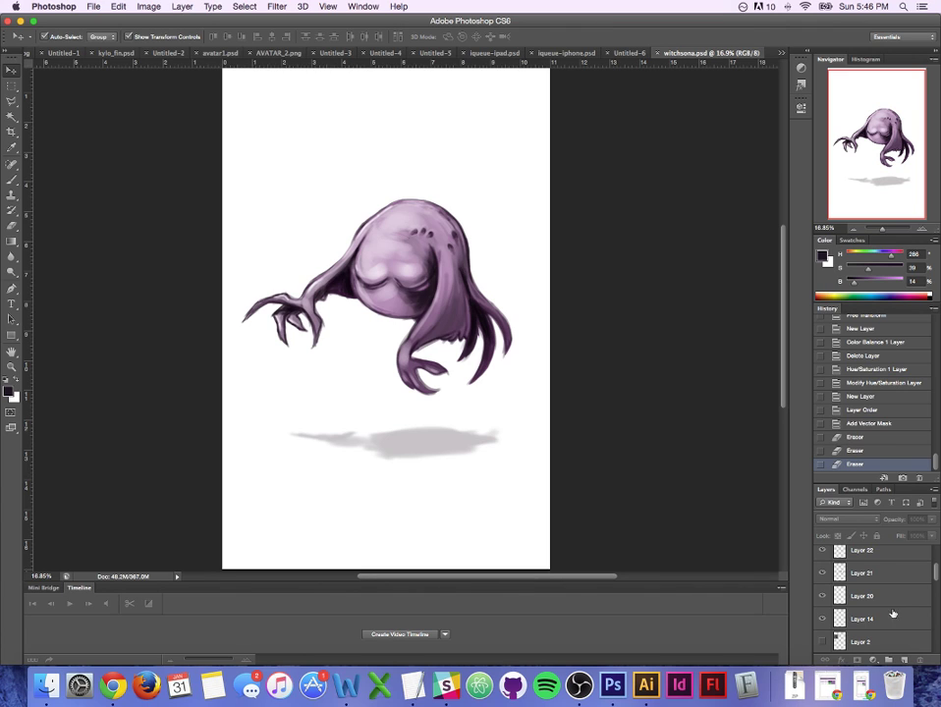
Step: Add a new empty layer and keep it directly above the Hue/Saturation 1 adjustment layer
key("super+shift+alt+n")
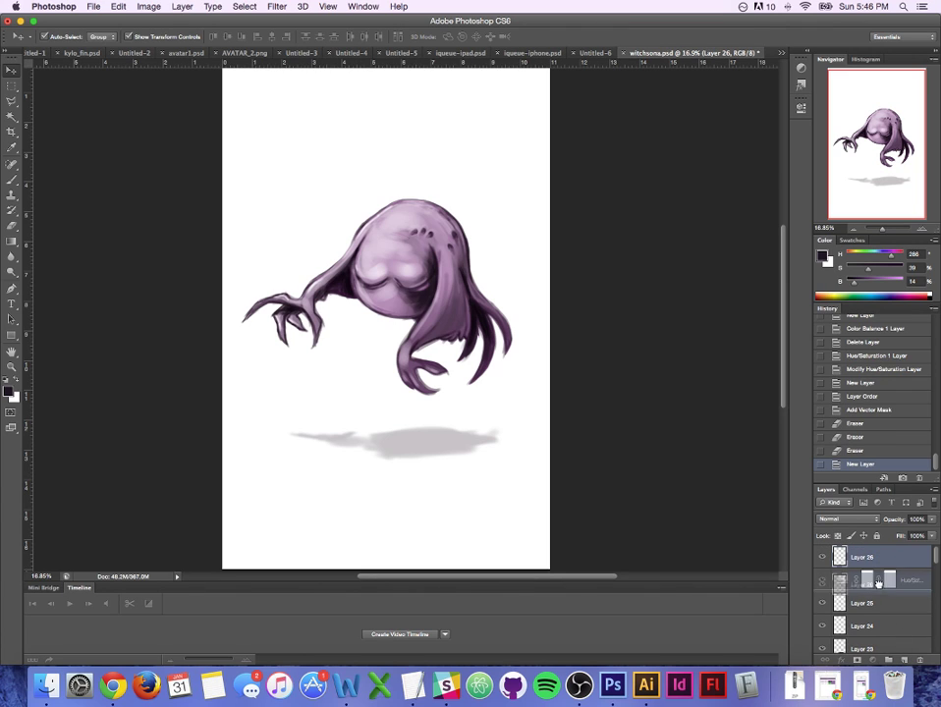
left_click_drag(885, 557, 875, 582)
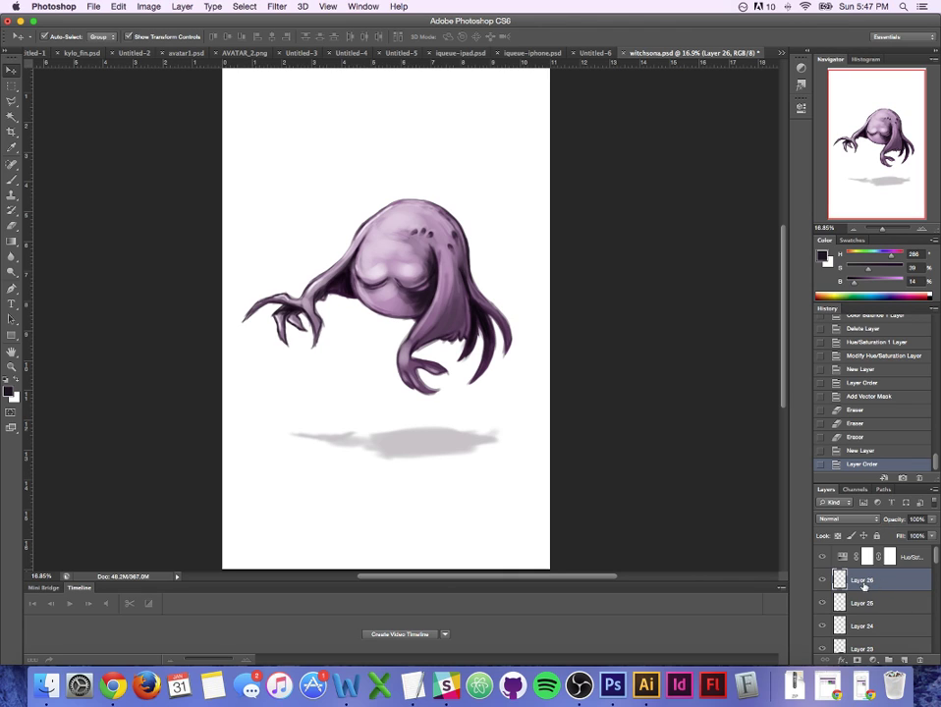
left_click_drag(864, 587, 902, 560)
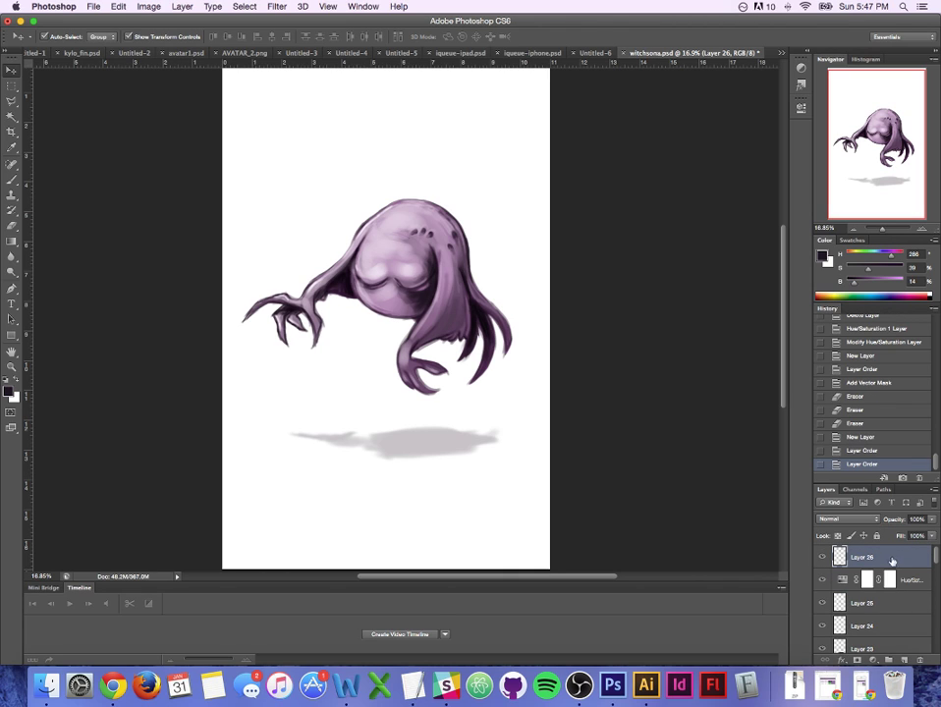
Step: Add a second Hue/Saturation adjustment layer that shifts the creature's hue toward blue-violet, and save the document
left_click(871, 663)
left_click(889, 532)
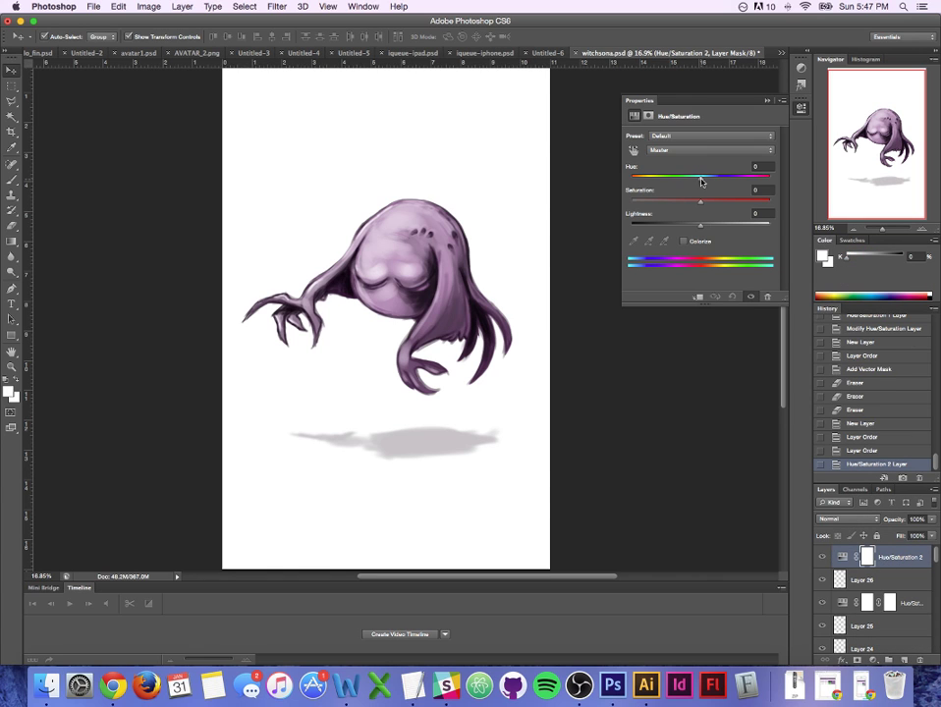
left_click_drag(701, 182, 666, 190)
left_click(767, 100)
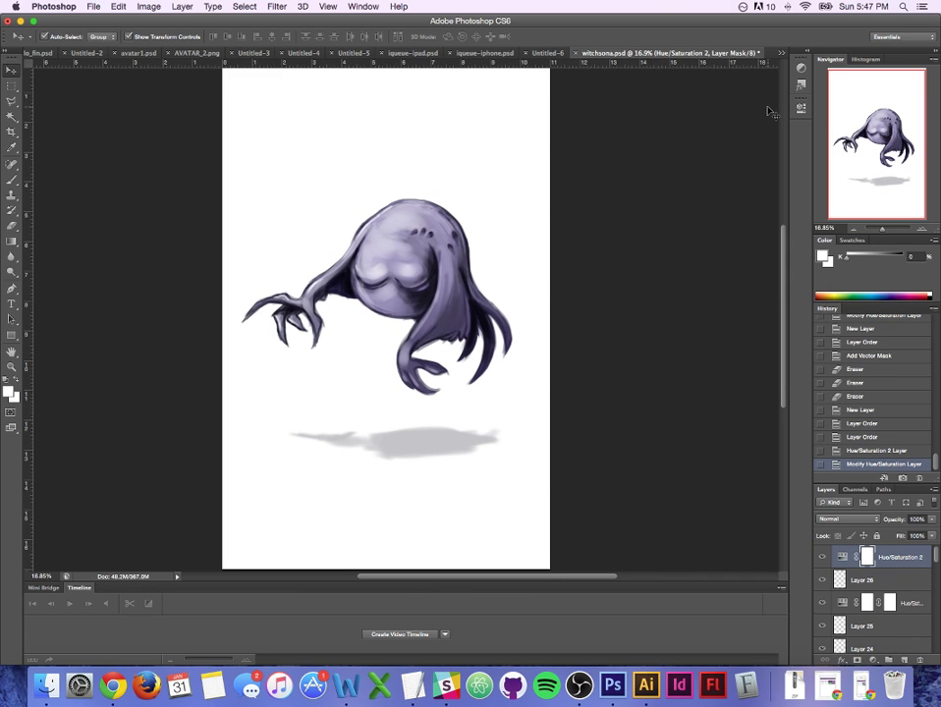
key("super+s")
left_click(821, 558)
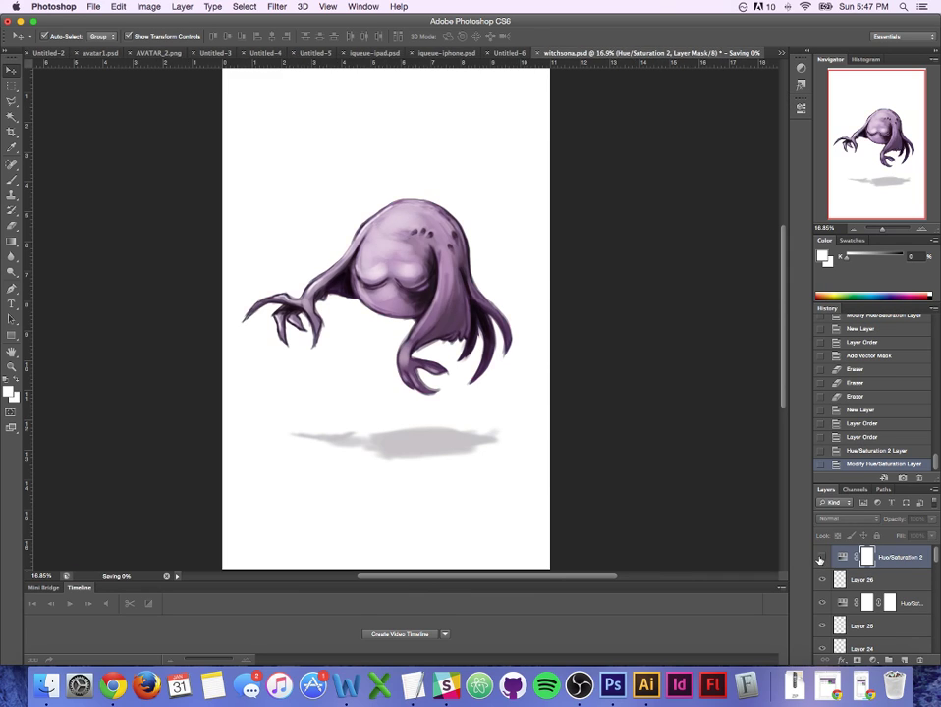
left_click(821, 558)
Step: Add a vector mask to the Hue/Saturation 2 adjustment layer
left_click(912, 566)
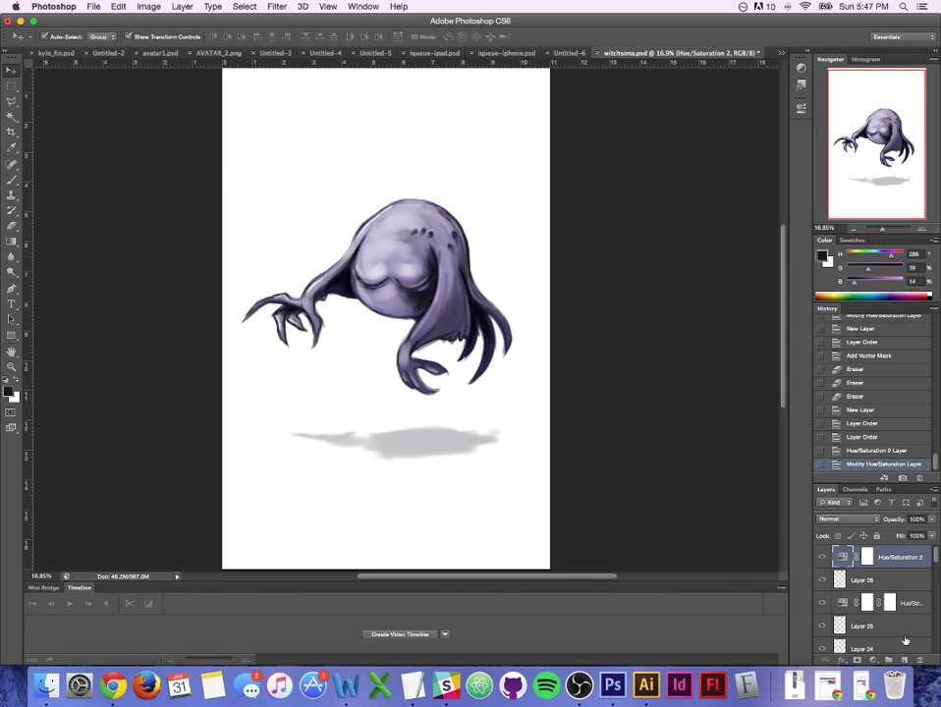
left_click(861, 660)
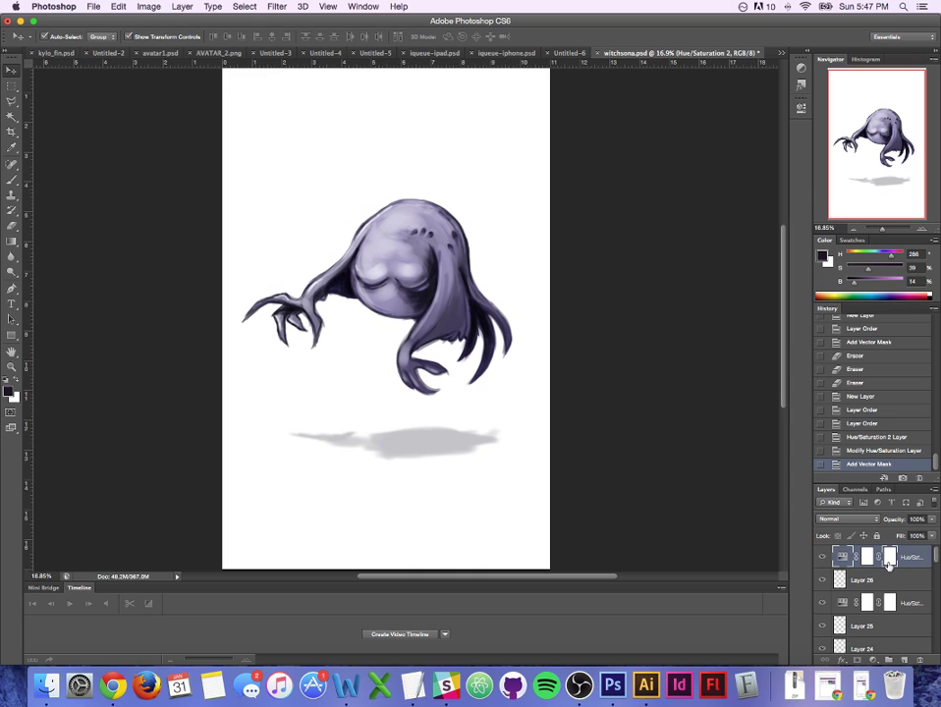
Step: Try to erase over the creature on the Hue/Saturation 2 layer and its layer mask, undoing the stroke
key("e")
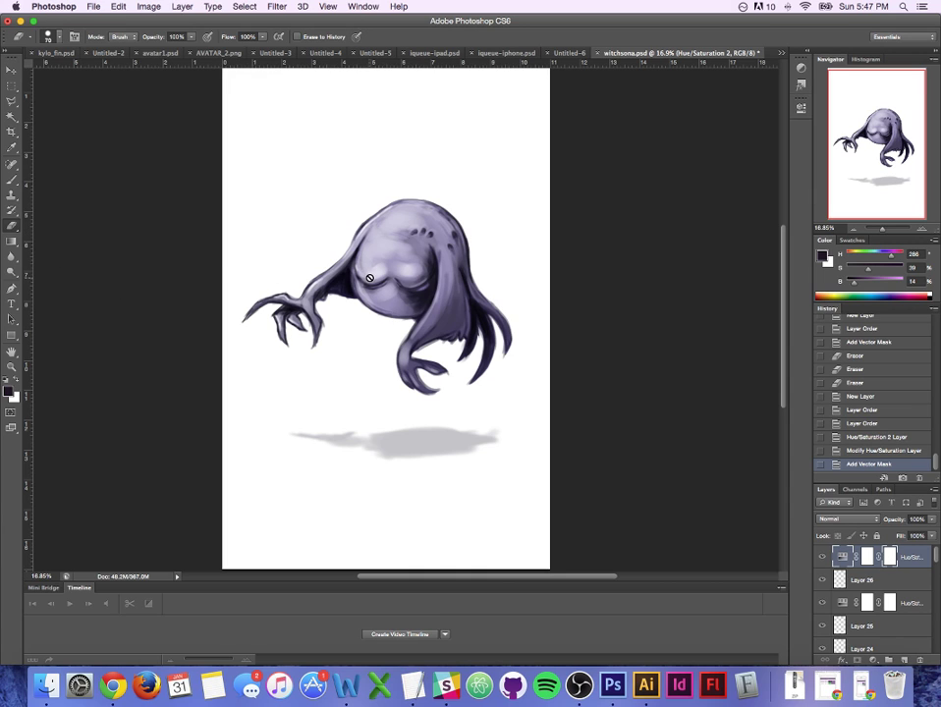
left_click(378, 262)
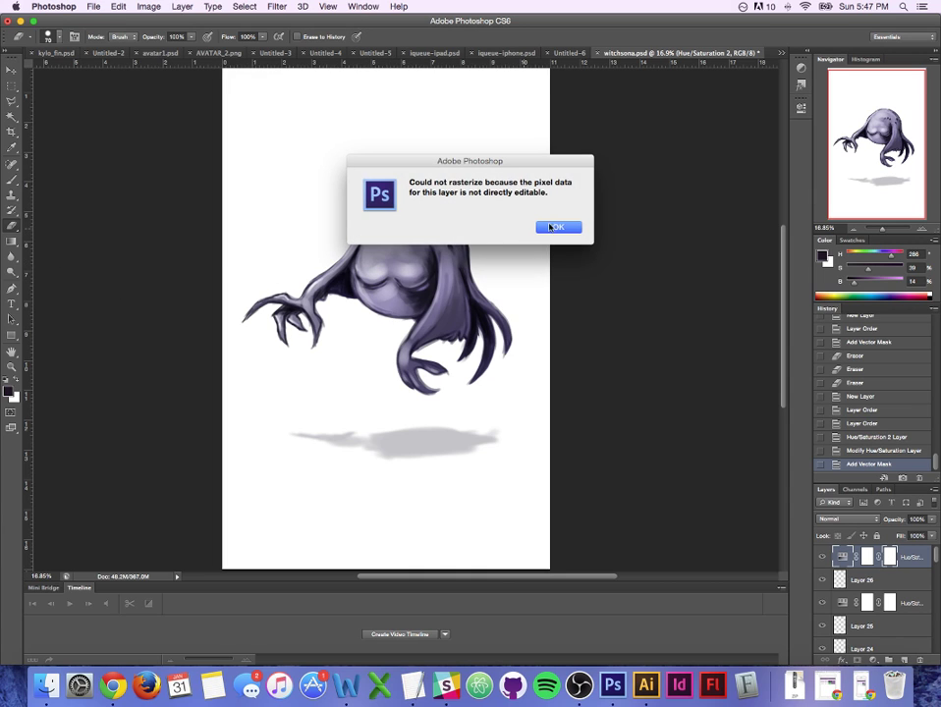
left_click(550, 225)
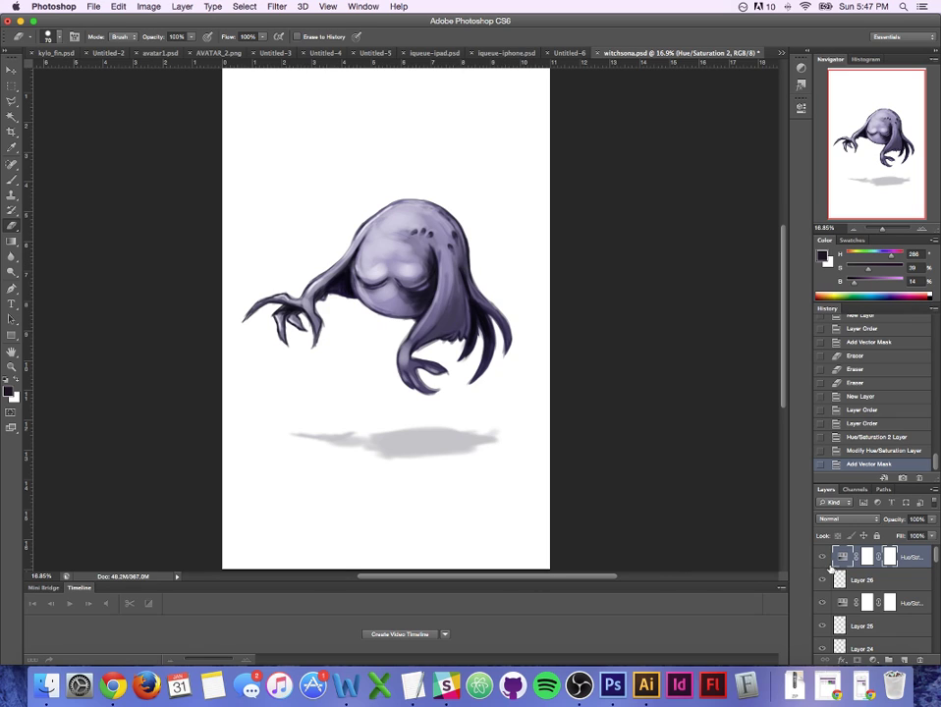
left_click(867, 558)
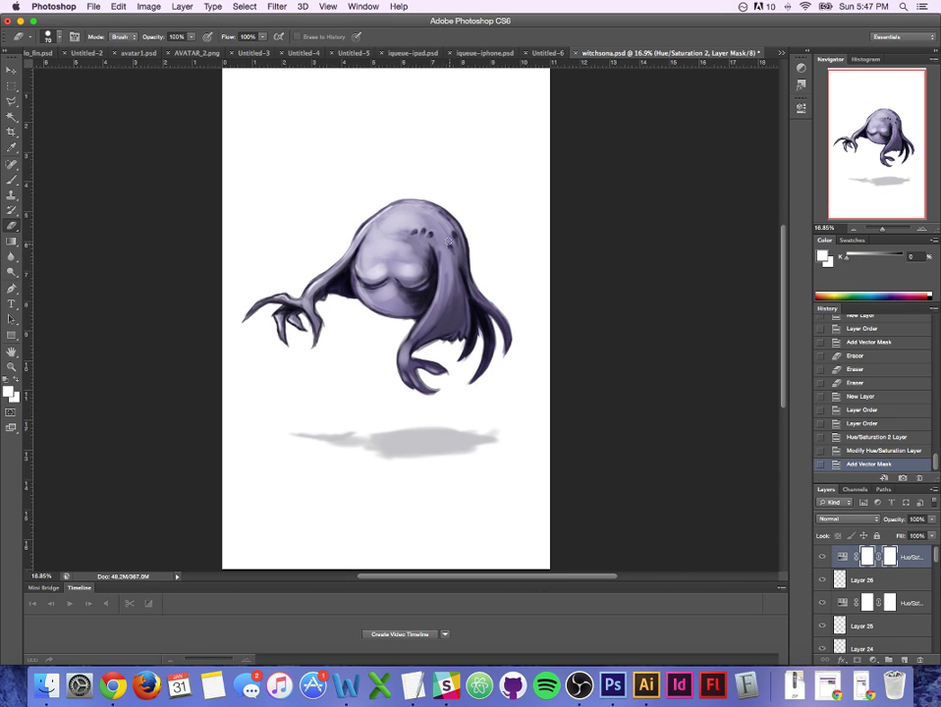
left_click_drag(459, 296, 502, 319)
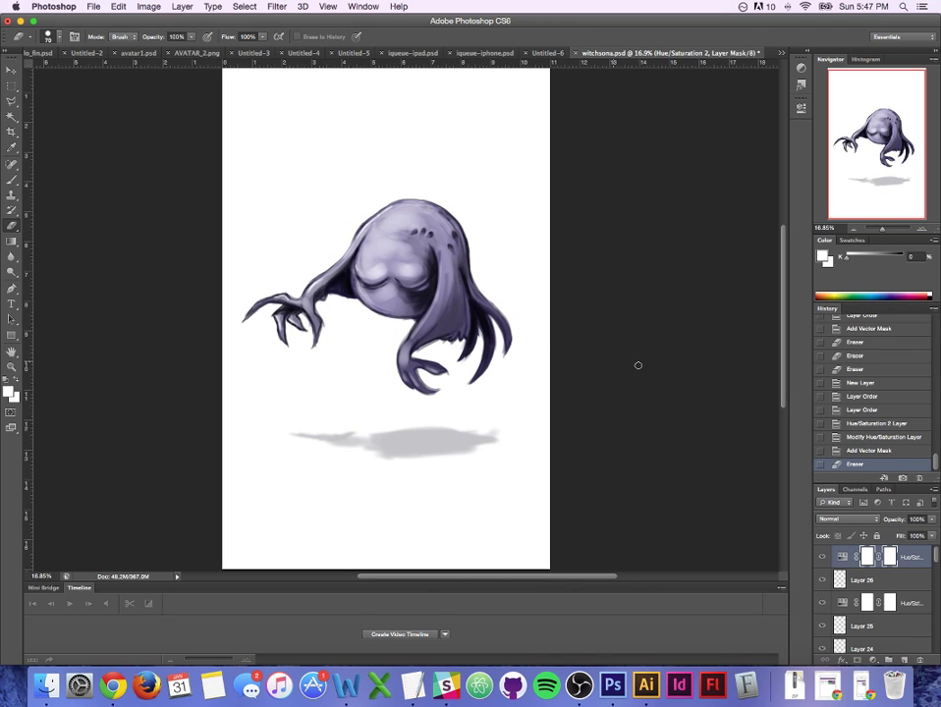
key("super+z")
Step: Compare the creature with the Hue/Saturation 2 layer hidden and shown, leave it shown, and save the document
left_click(821, 557)
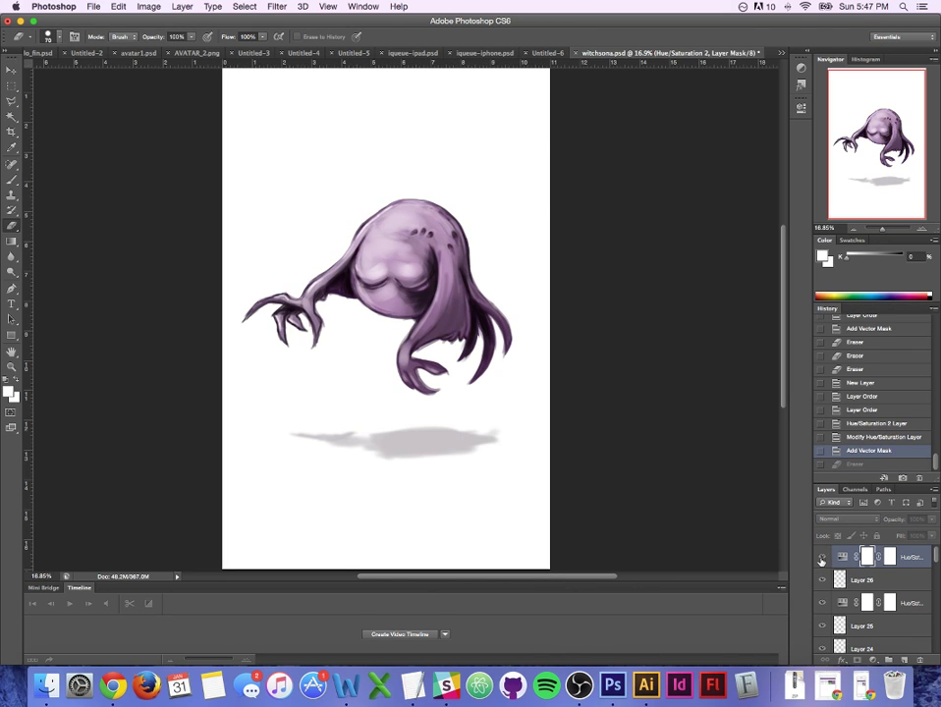
left_click(822, 557)
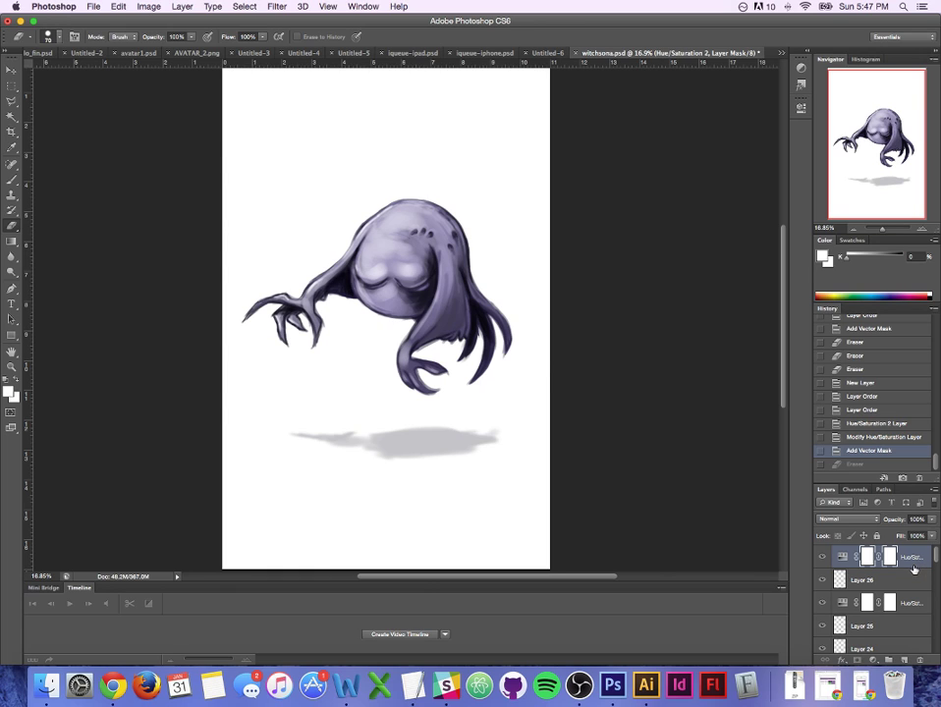
left_click(823, 557)
left_click(823, 557)
key("super+s")
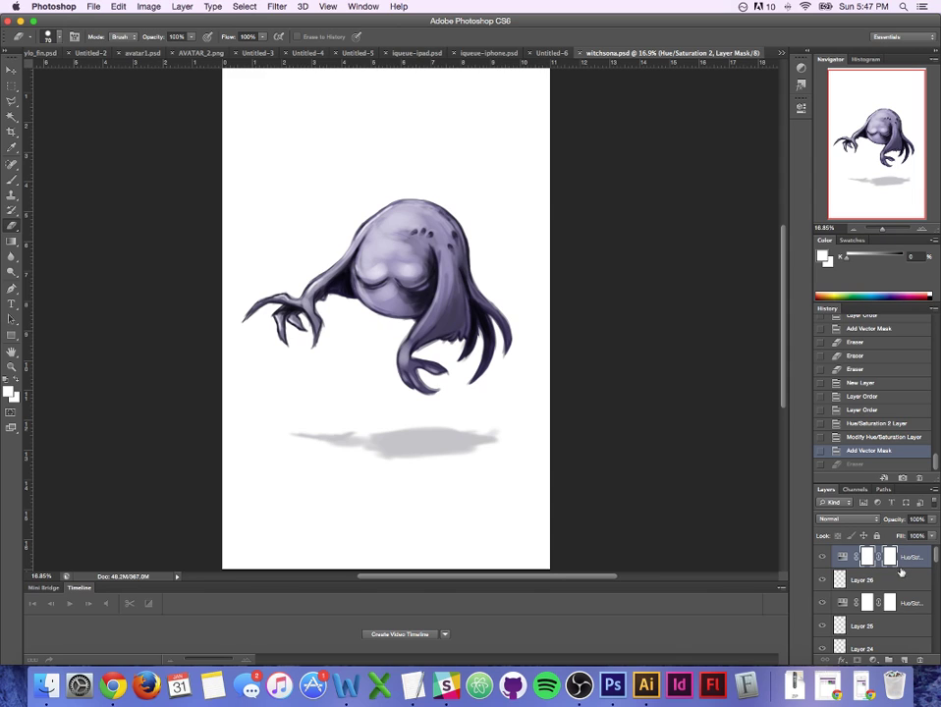
Step: Check the mask properties of the Hue/Saturation 2 layer
double_click(890, 562)
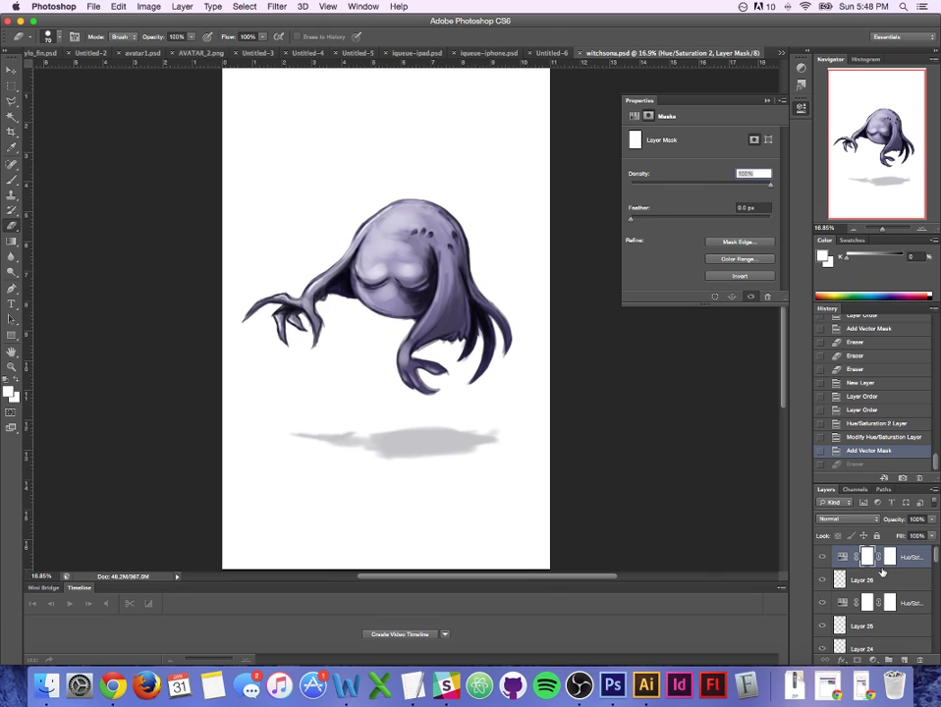
left_click(767, 100)
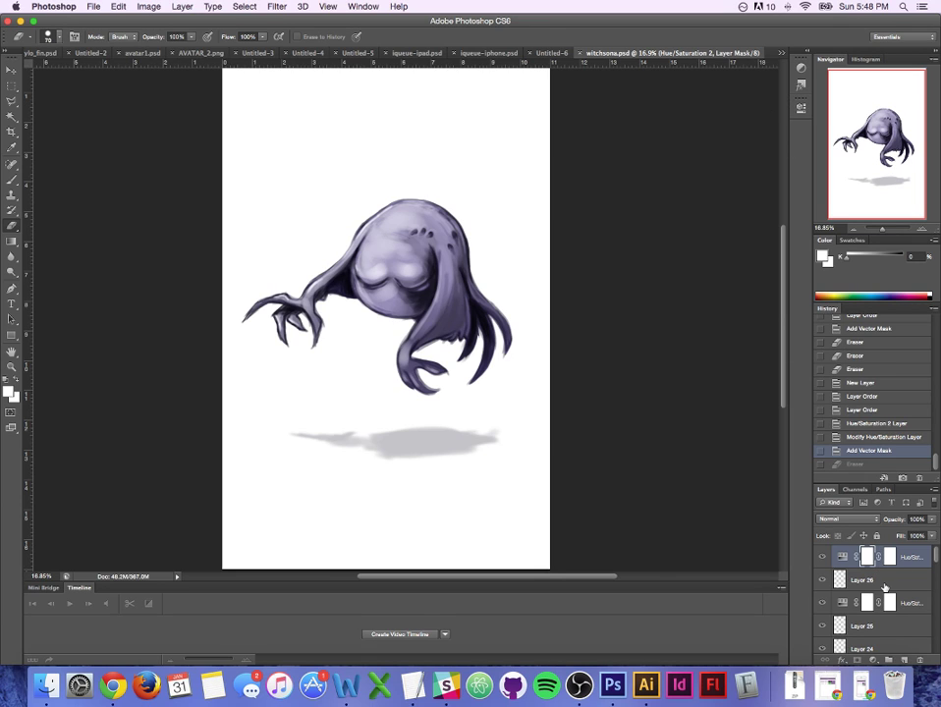
Step: Save a copy of the document to the Desktop in Photoshop format as witchsona_edit1.psd
left_click(94, 7)
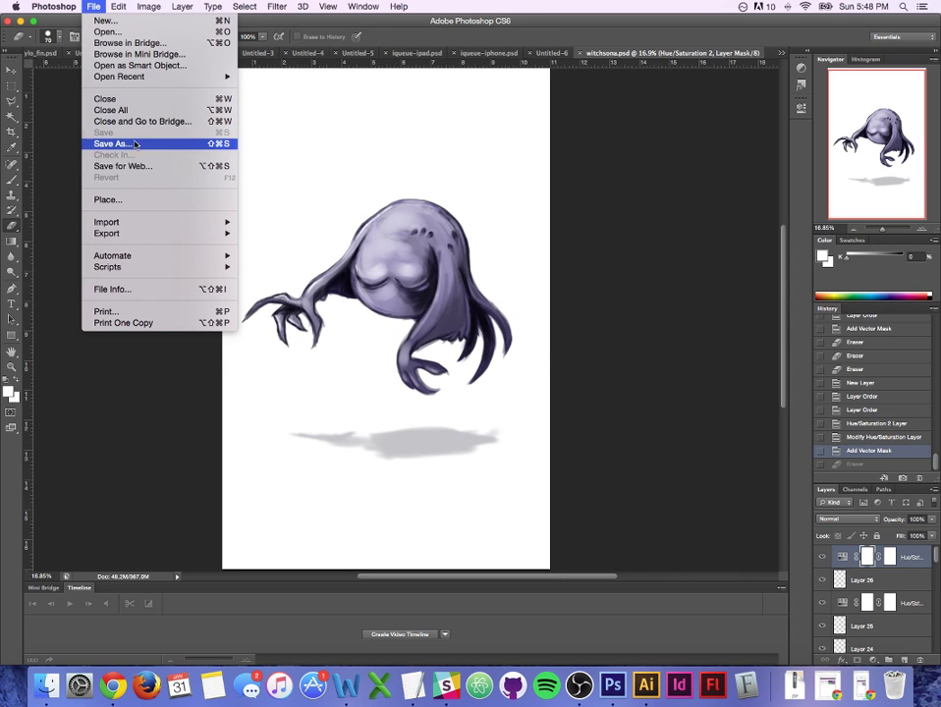
left_click(134, 144)
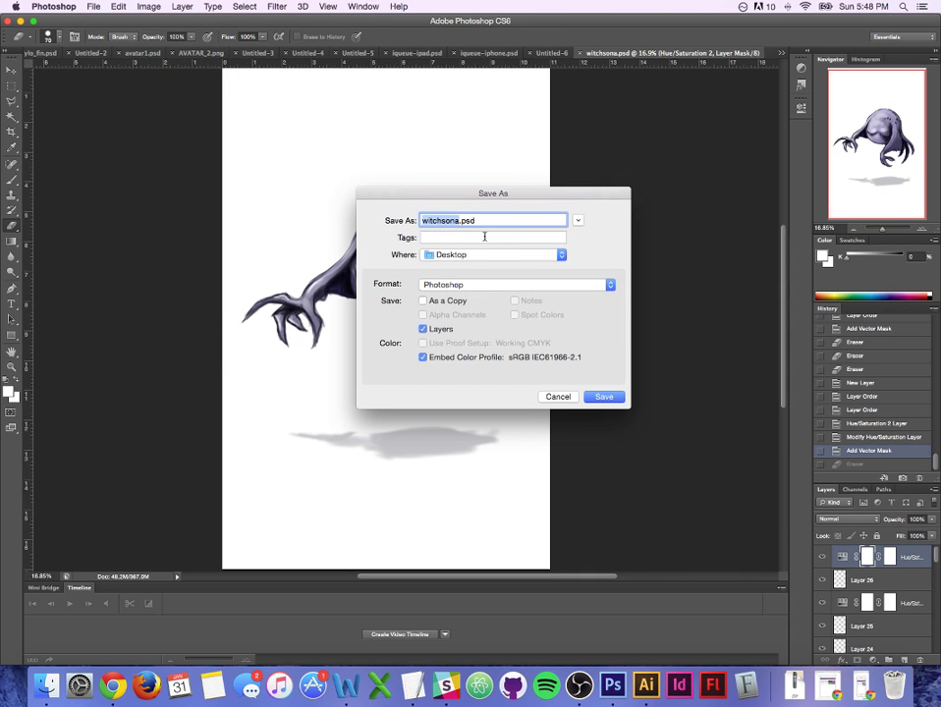
left_click(459, 221)
type("_edit1")
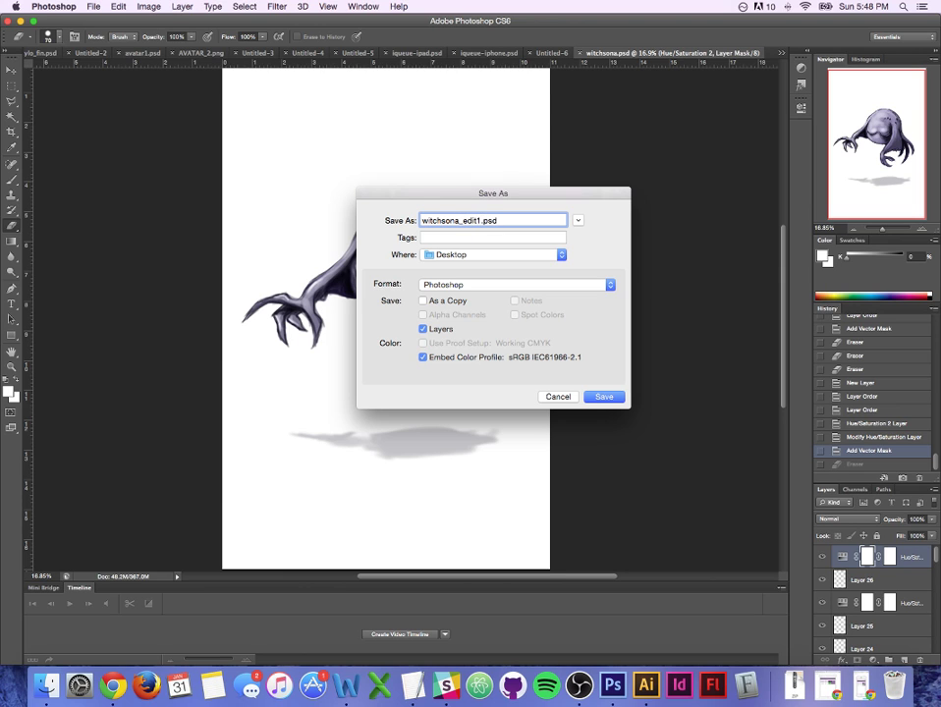
key("Return")
left_click(614, 290)
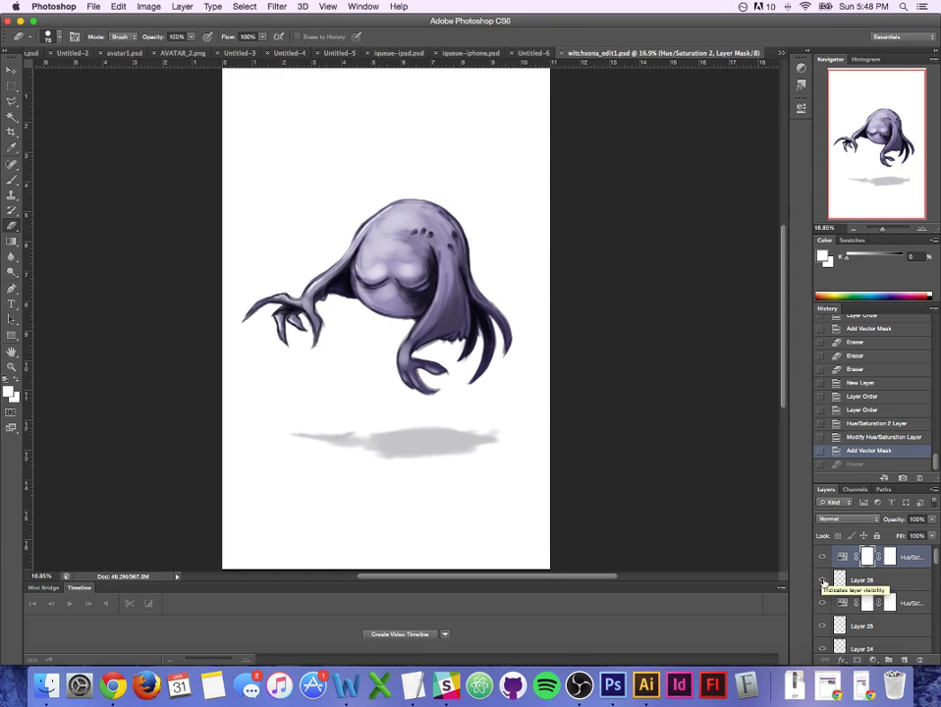
Step: Try merging all layers from Layer 25 down to Layer 5, and undo the merge
scroll(937, 567, "down", 1)
left_click_drag(937, 567, 932, 655)
left_click(916, 584)
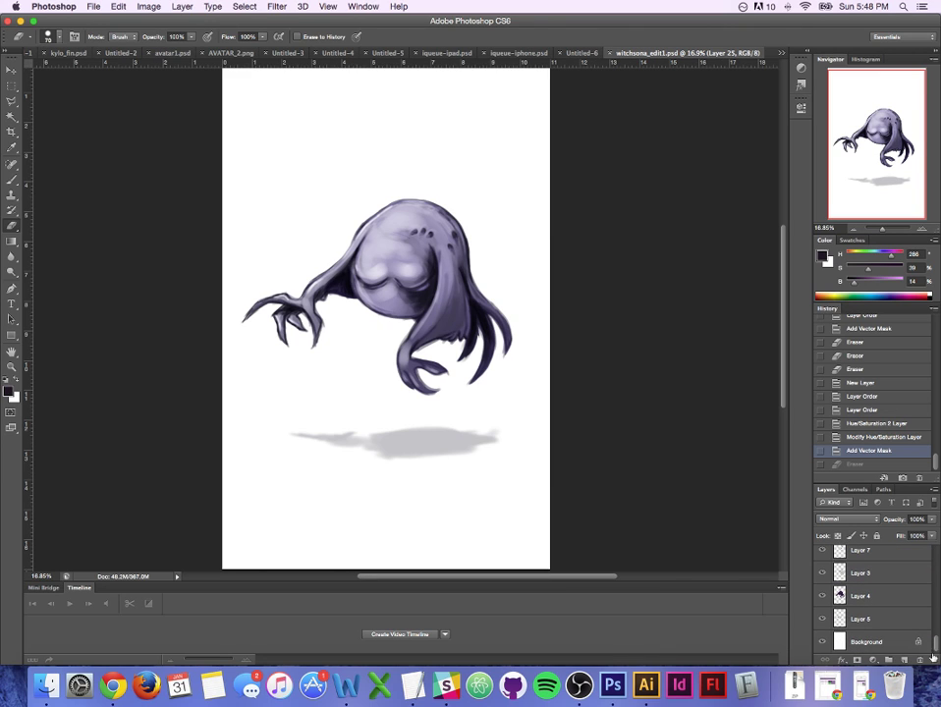
left_click(895, 623, "shift")
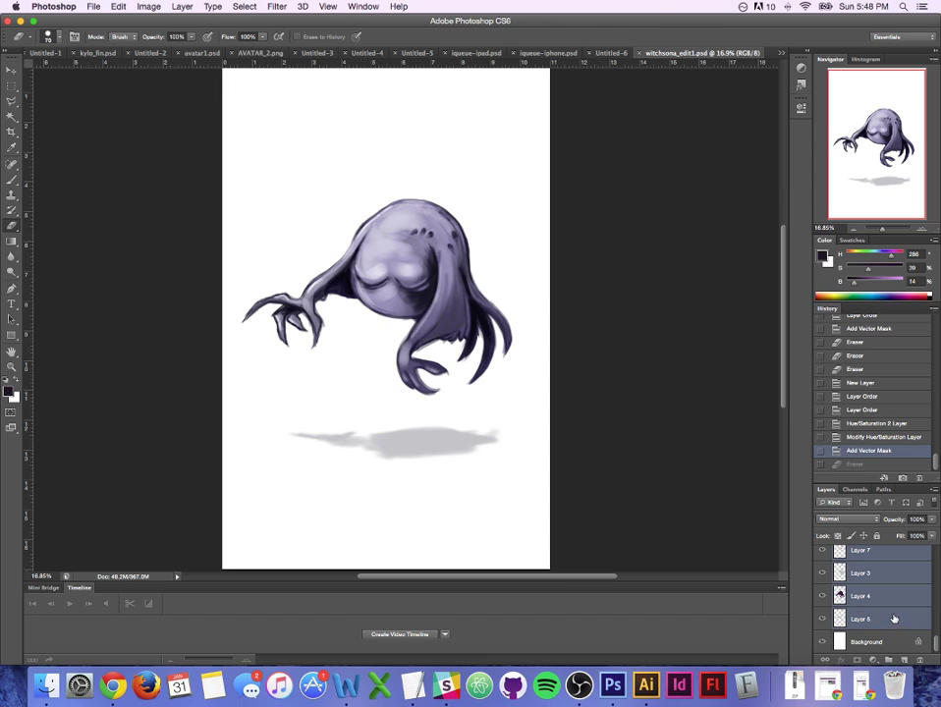
key("super+e")
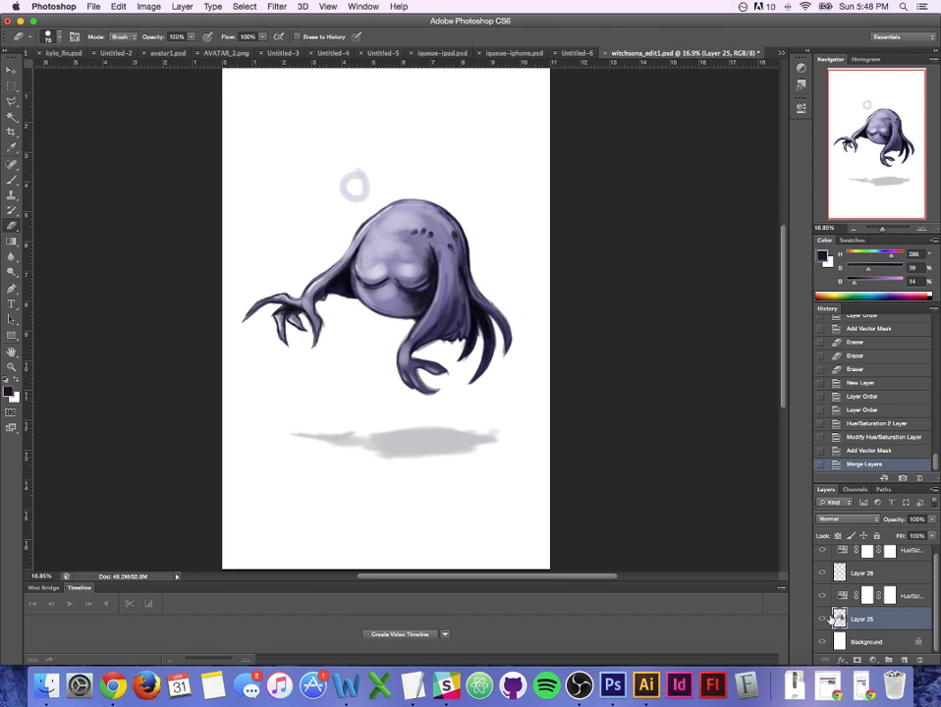
key("super+z")
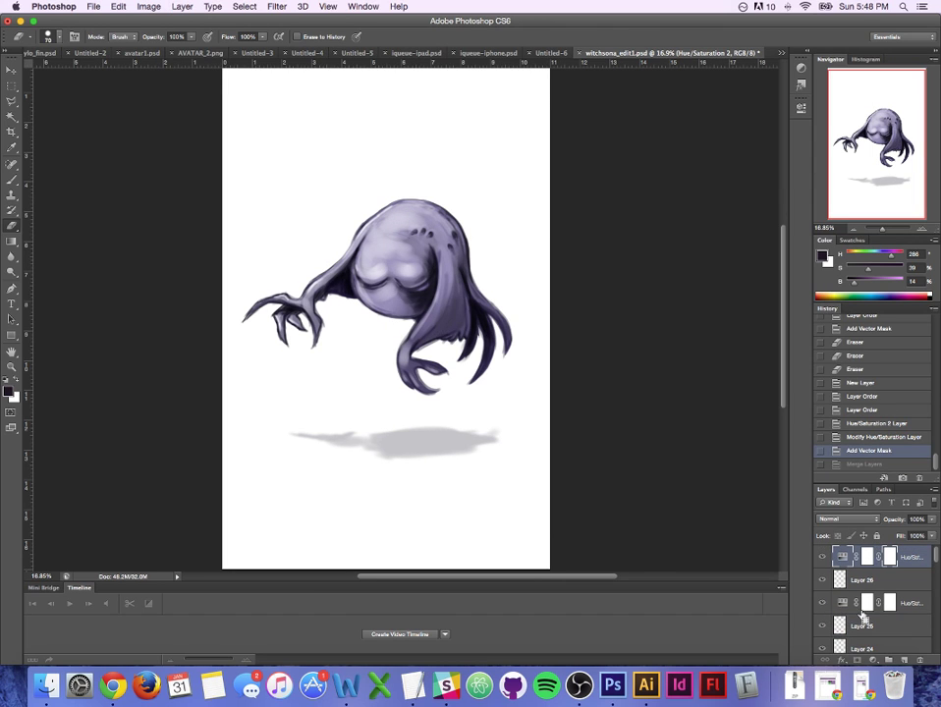
Step: Save the document to the Desktop in Photoshop format as witchsona_cool.psd, with layers and maximized compatibility
left_click_drag(934, 558, 928, 656)
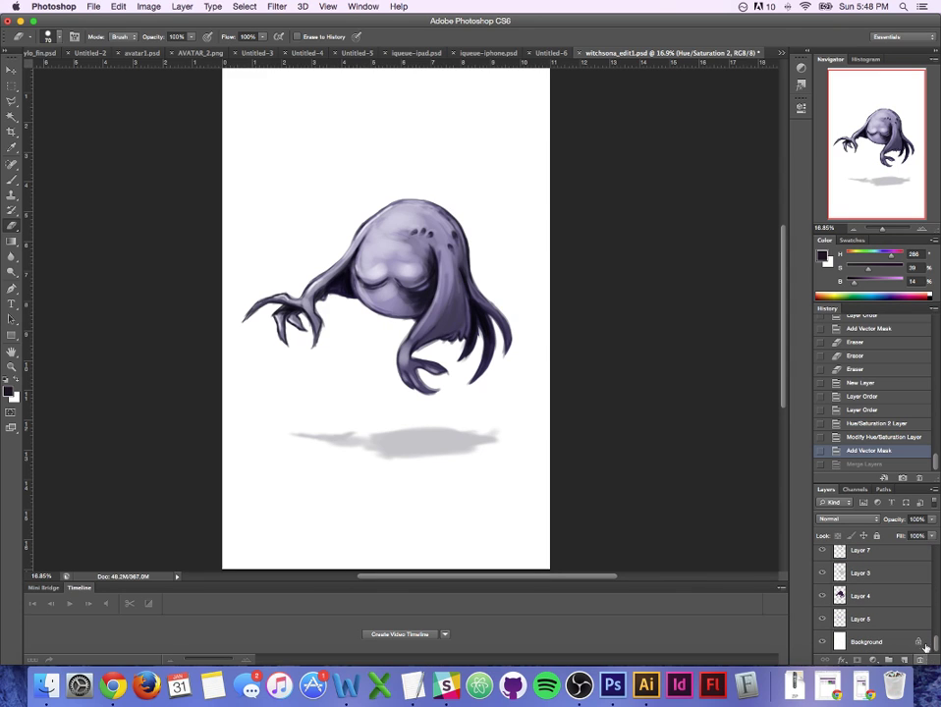
left_click(94, 7)
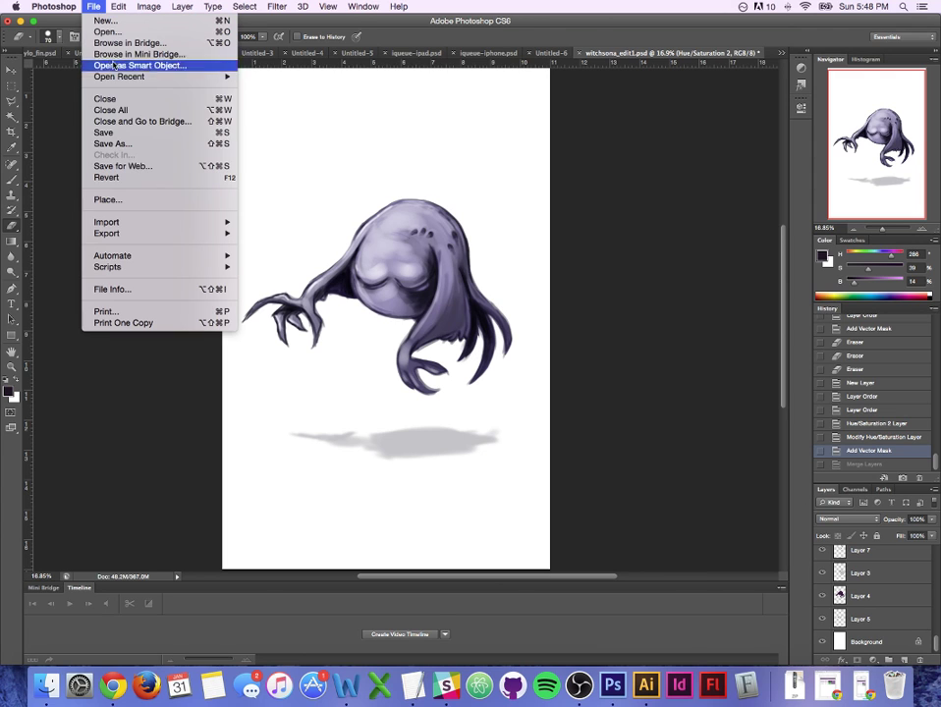
left_click(133, 144)
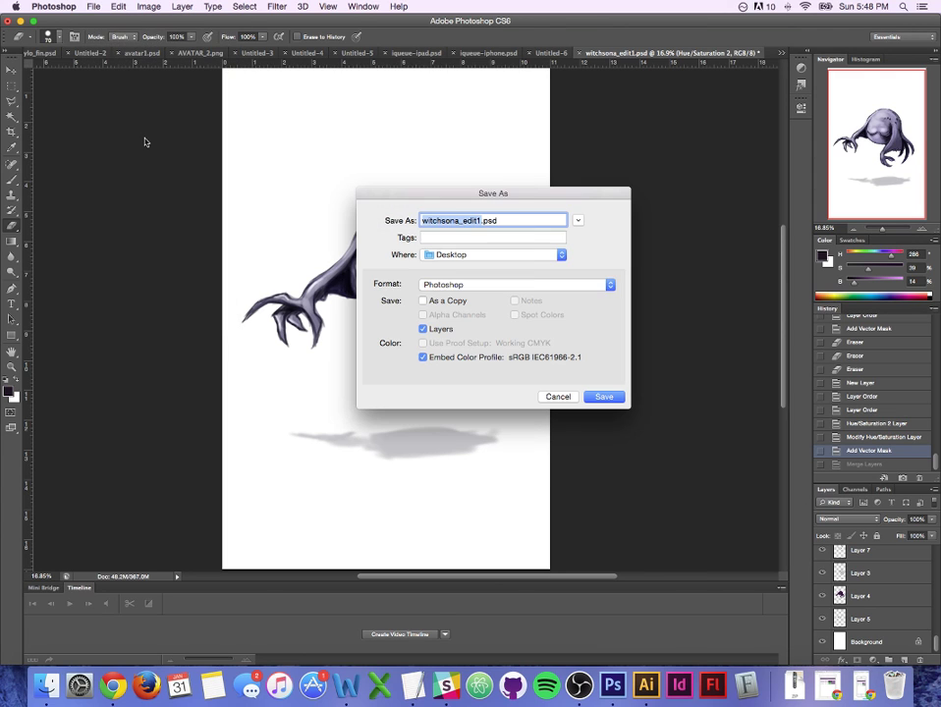
left_click(481, 221)
key("BackSpace")
key("BackSpace")
key("BackSpace")
key("BackSpace")
key("BackSpace")
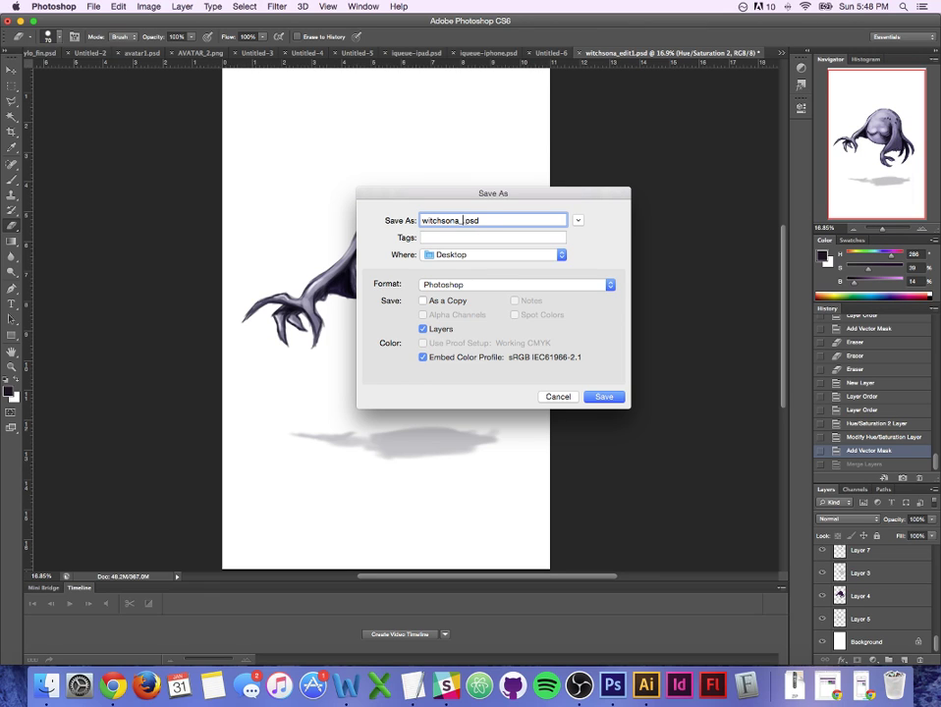
type("cool")
left_click(602, 397)
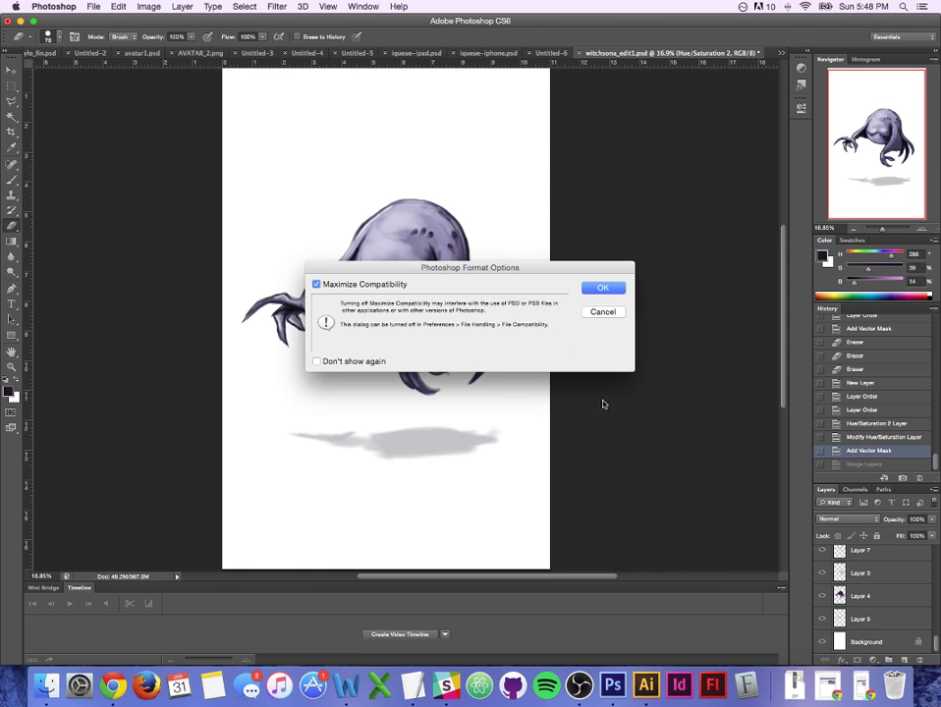
left_click(606, 289)
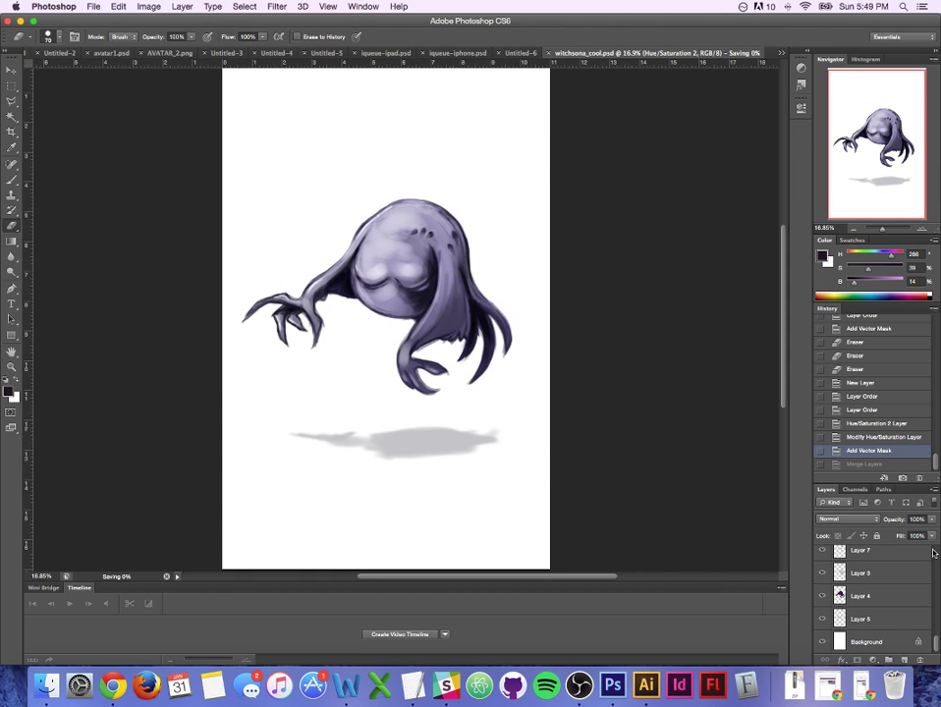
Step: Hide the Hue/Saturation 2 layer and export the image for web as a quality 100 JPEG named witchsona_warm.jpg on the Desktop
left_click_drag(935, 638, 936, 550)
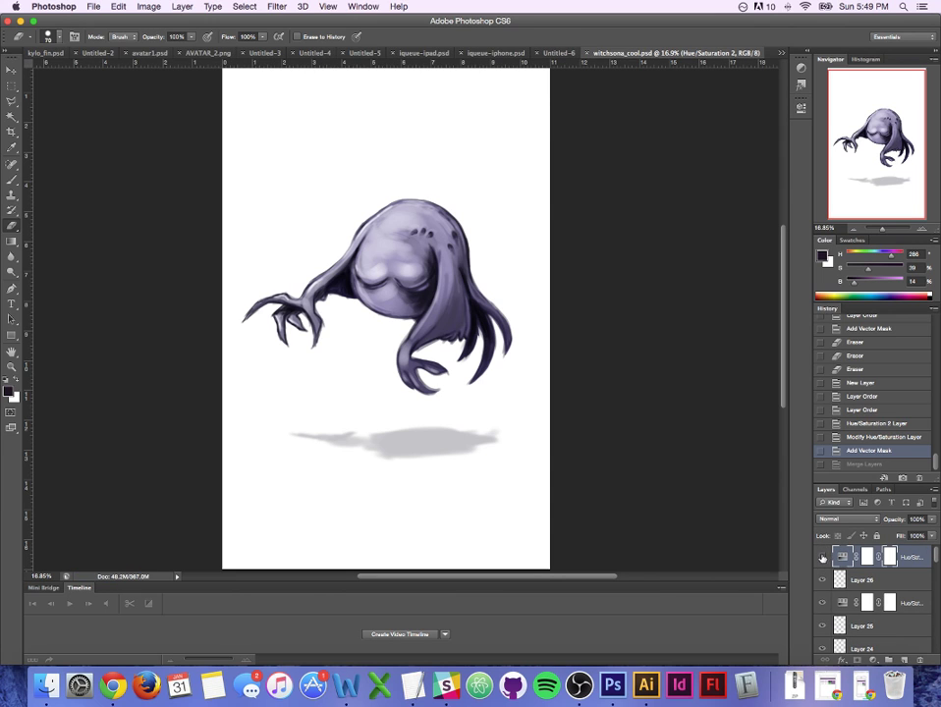
left_click(823, 557)
left_click(93, 6)
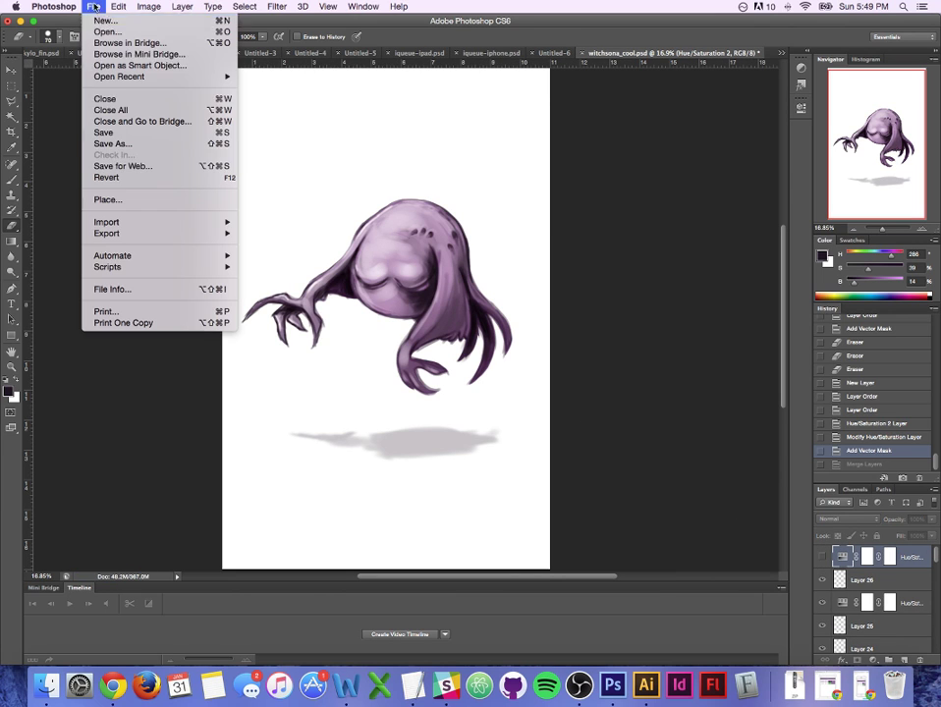
left_click(147, 167)
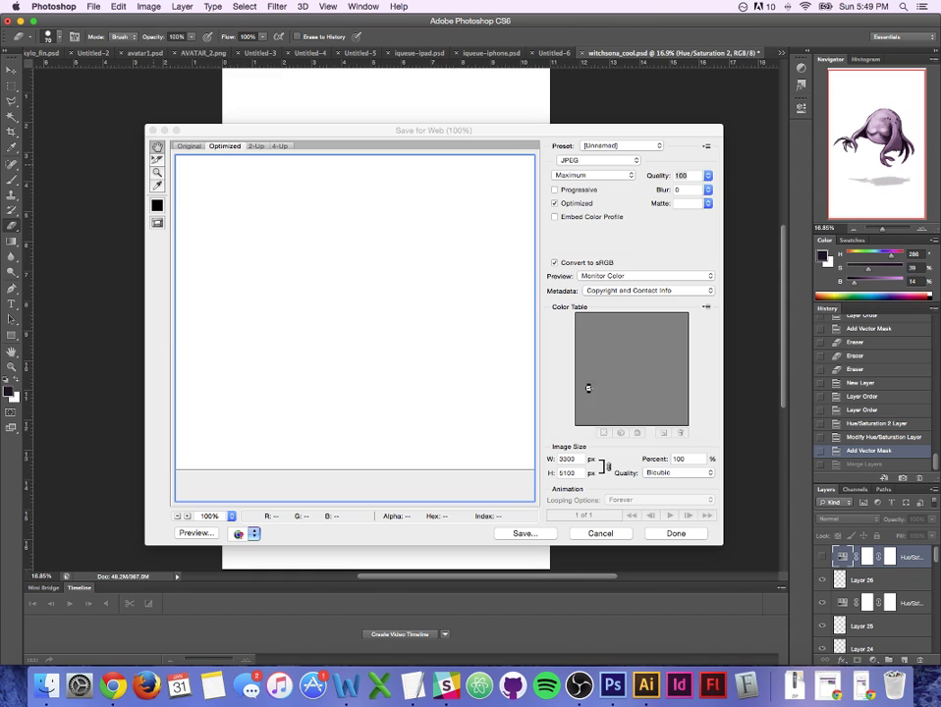
left_click(540, 535)
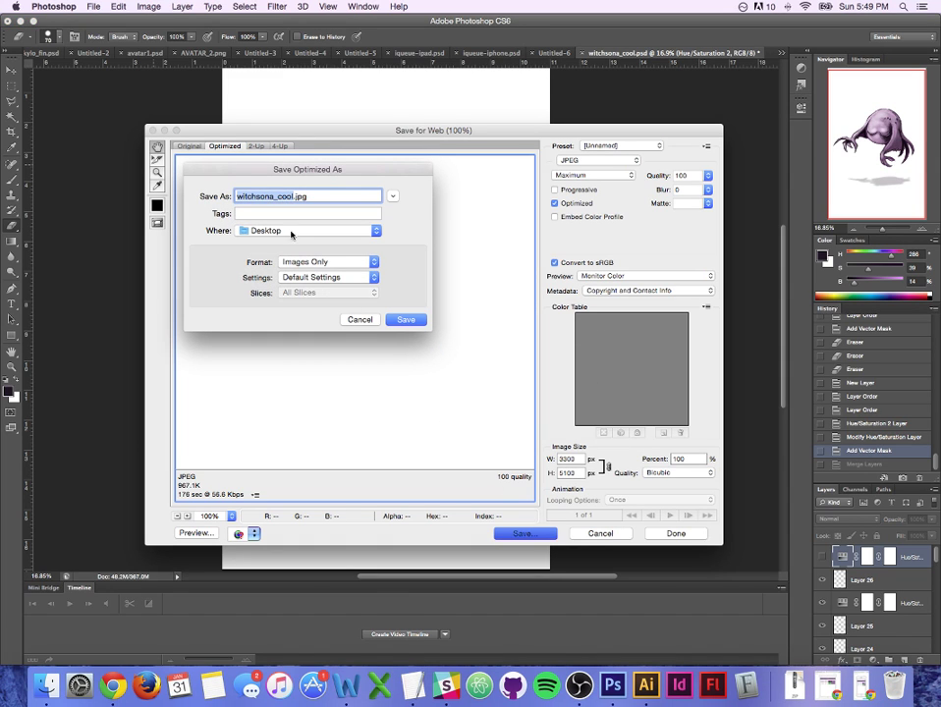
left_click(283, 196)
left_click_drag(278, 196, 294, 195)
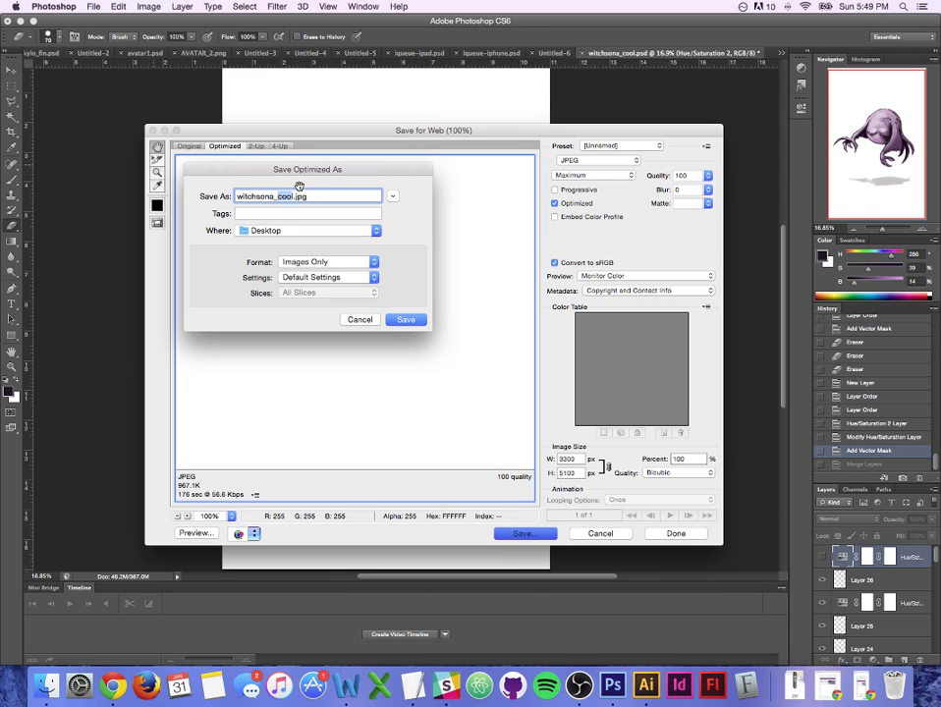
key("BackSpace")
type("warm")
left_click(403, 319)
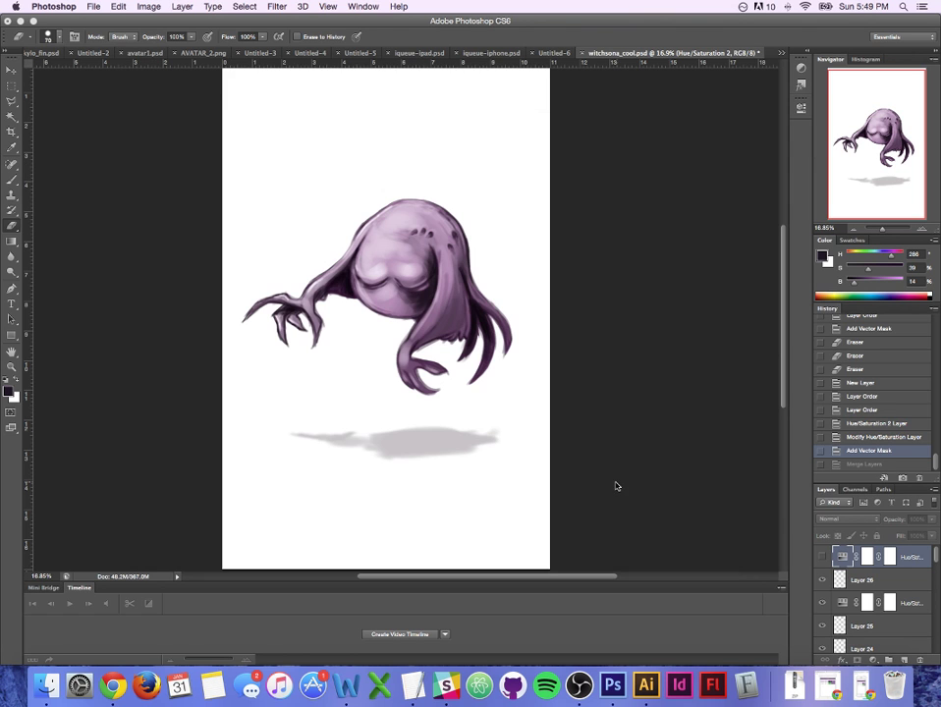
Step: Open witchsona_warm.jpg from the Desktop in Photoshop and bring its document to the front
key("F11")
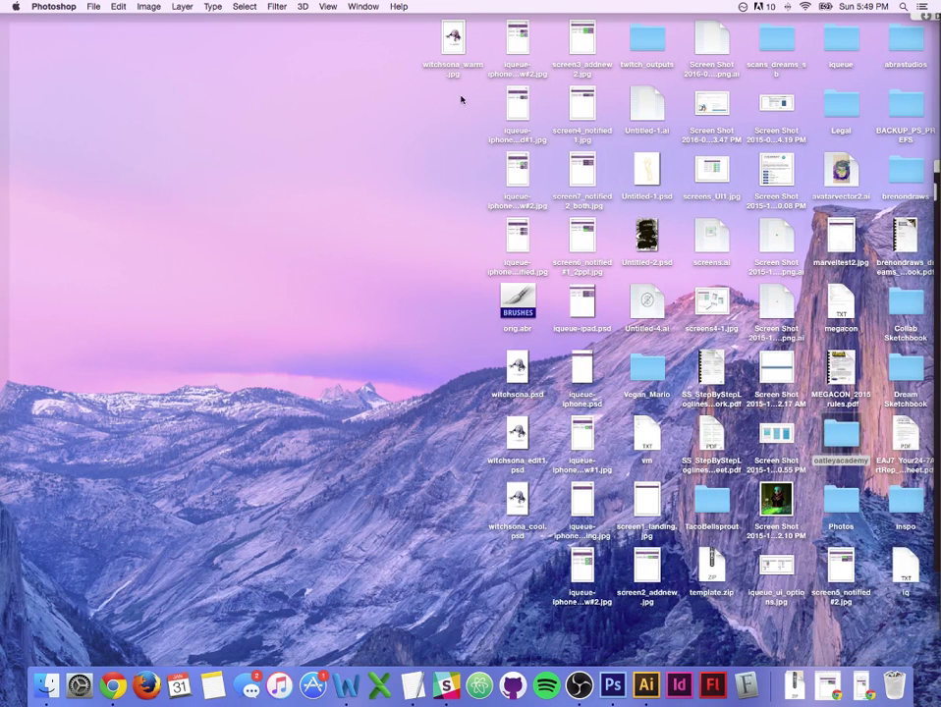
left_click_drag(453, 37, 613, 684)
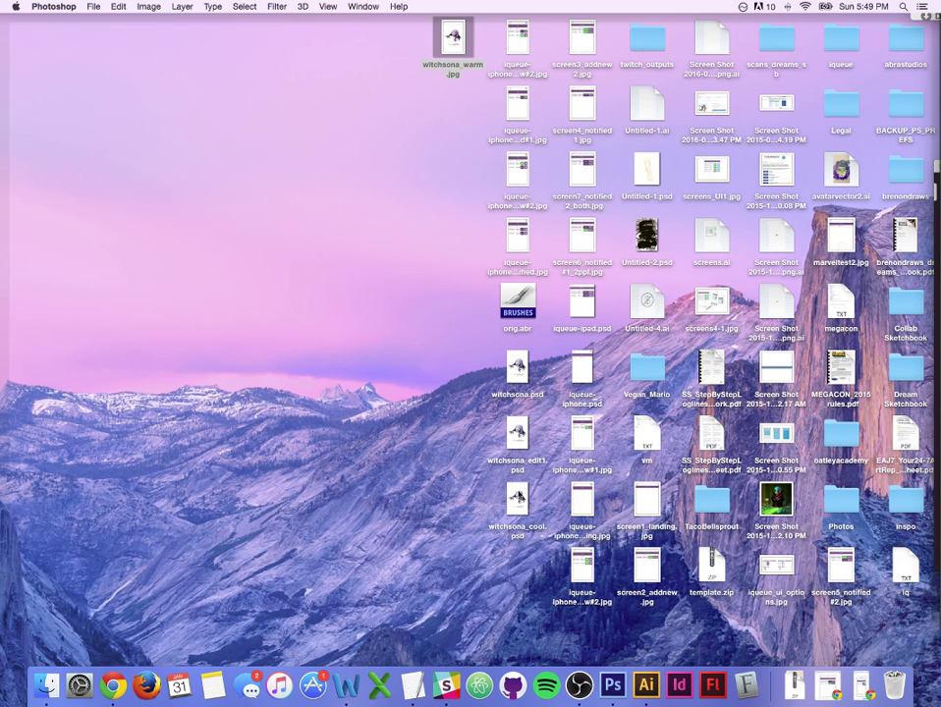
left_click(623, 687)
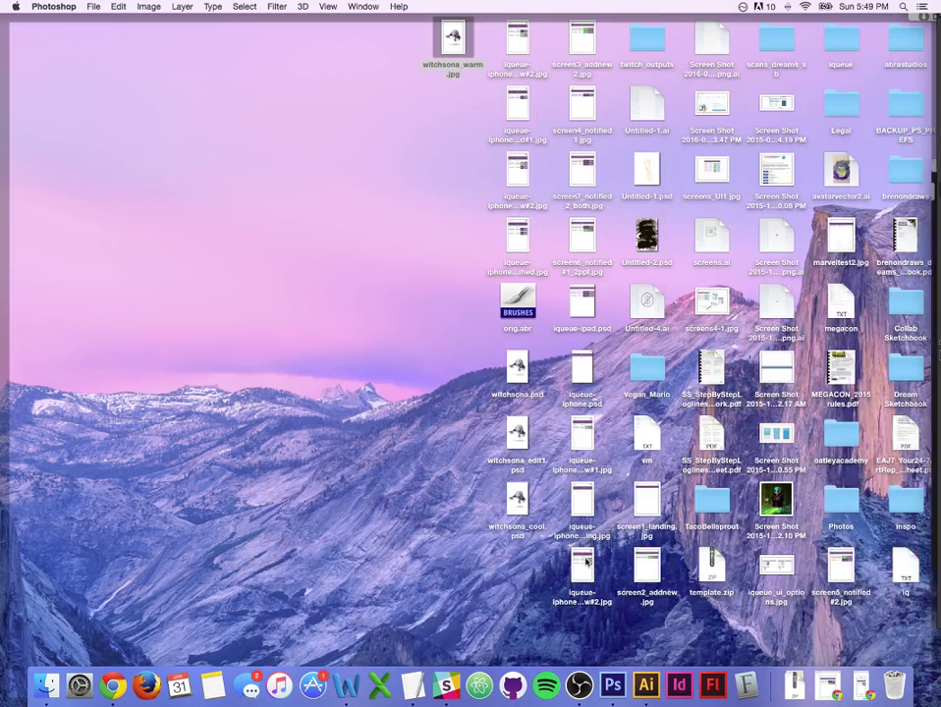
left_click_drag(616, 681, 618, 693)
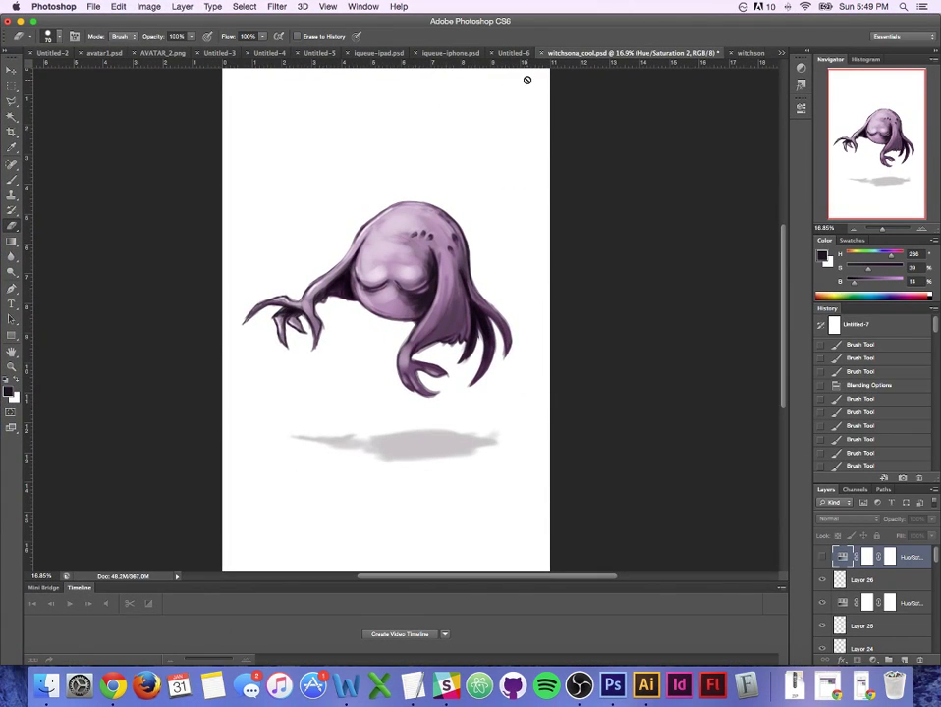
left_click(751, 53)
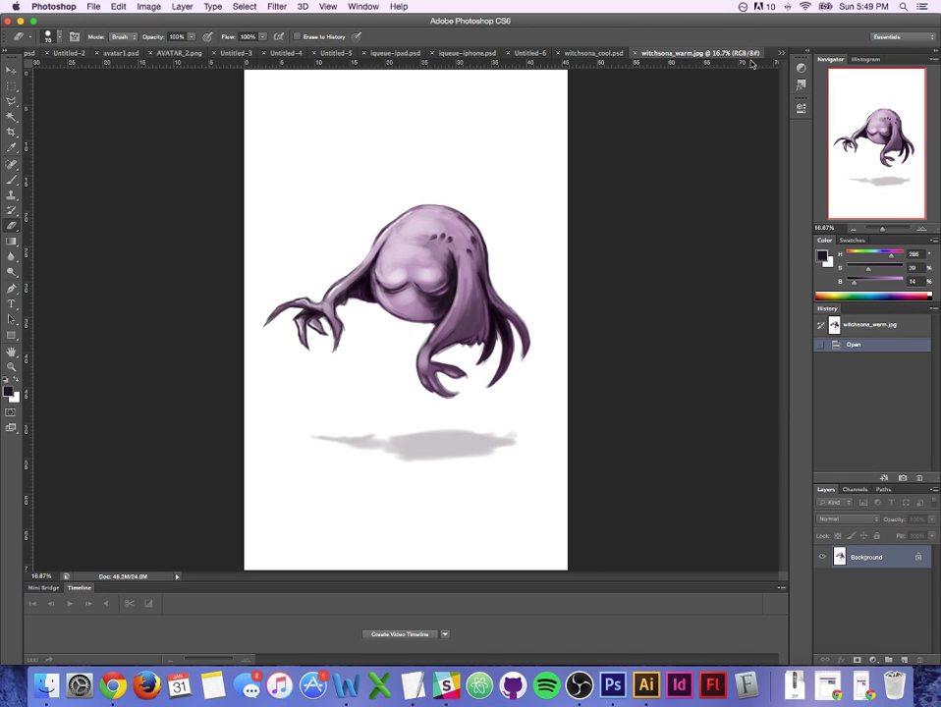
Step: In witchsona_cool.psd, hide the Hue/Saturation layer above Layer 25 and show the Hue/Saturation 2 layer
left_click(609, 54)
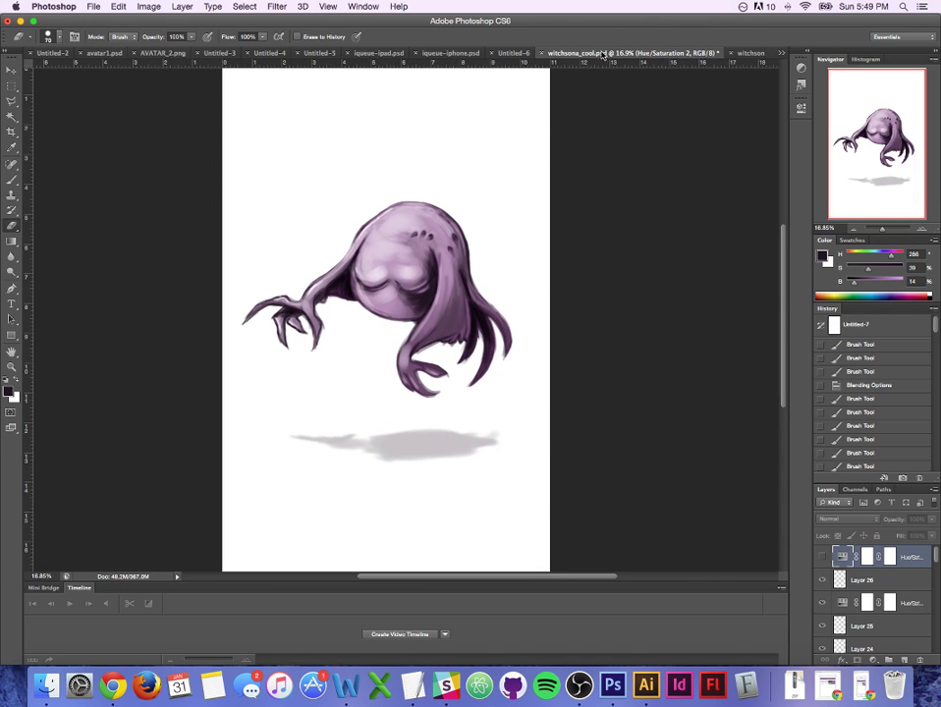
left_click(823, 602)
left_click(823, 557)
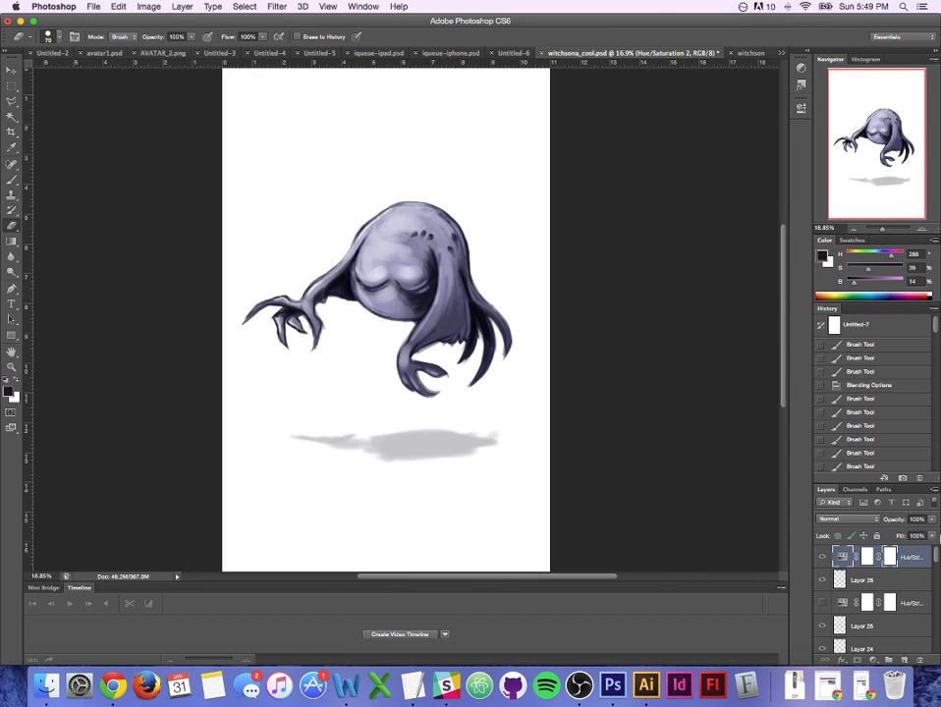
Step: Copy the whole canvas of witchsona_warm.jpg into witchsona_cool.psd as a new top layer and add a layer mask to it
left_click(752, 52)
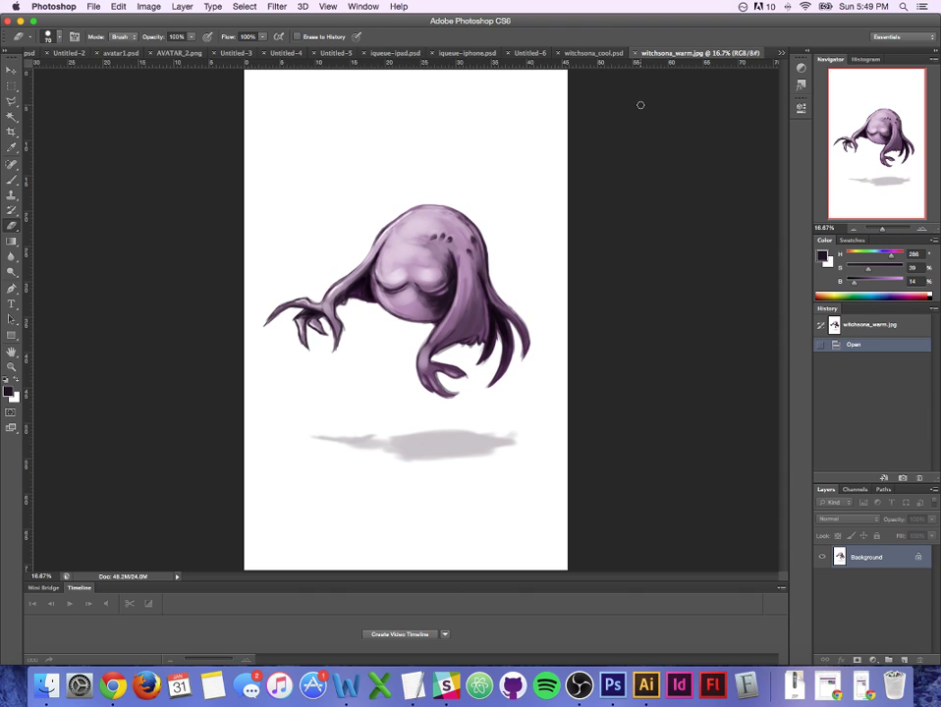
key("super+a")
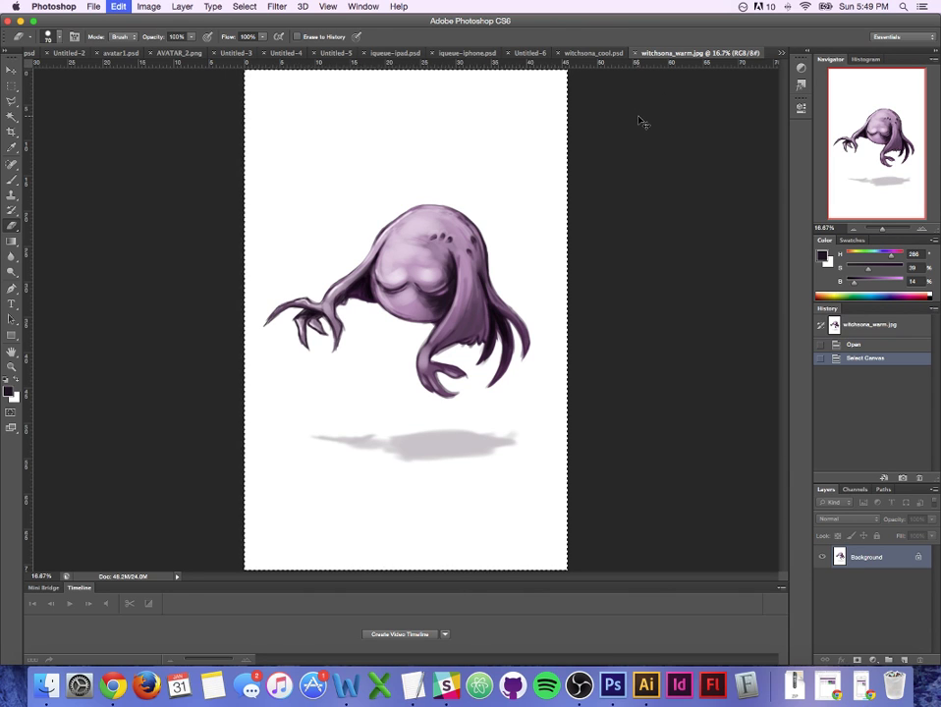
left_click(592, 55)
key("super+v")
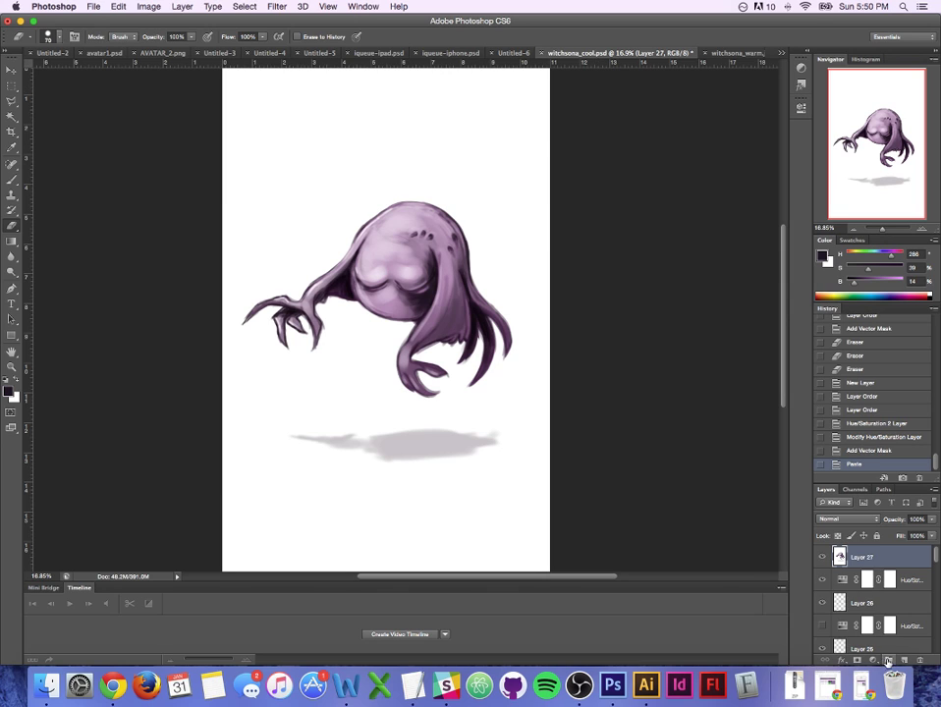
left_click(859, 661)
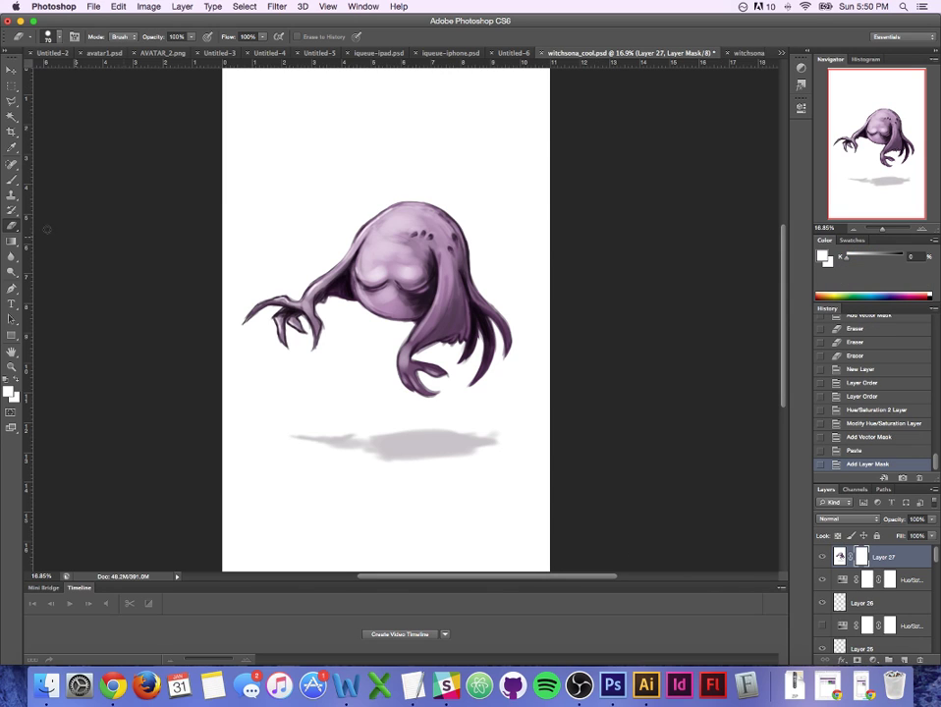
Step: Try the Eraser on Layer 27's mask over the creature's belly and below it, and undo the last stroke
left_click(14, 182)
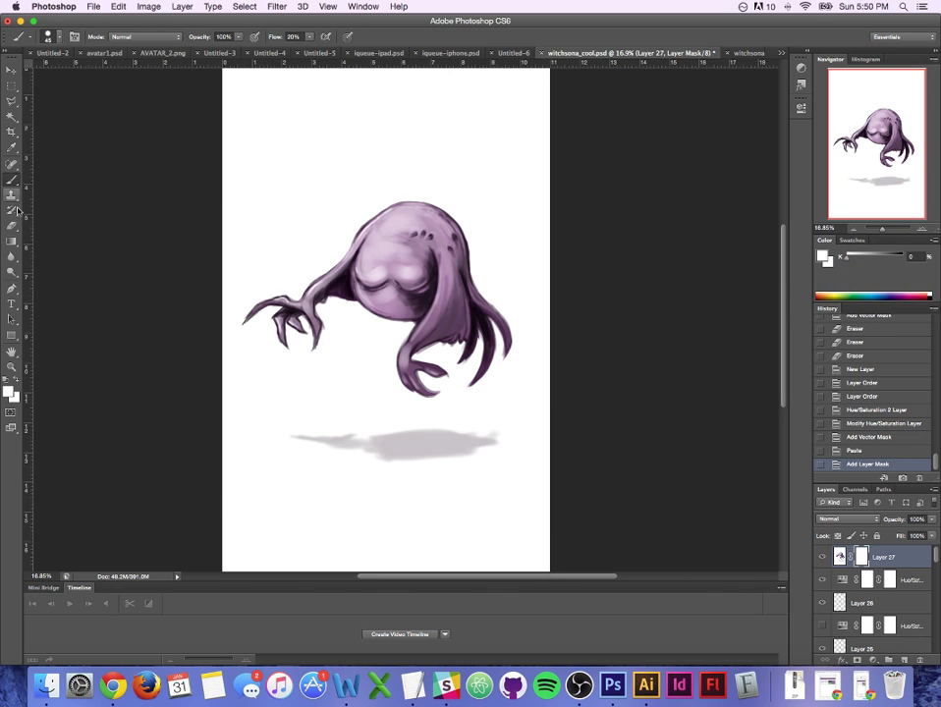
left_click(14, 225)
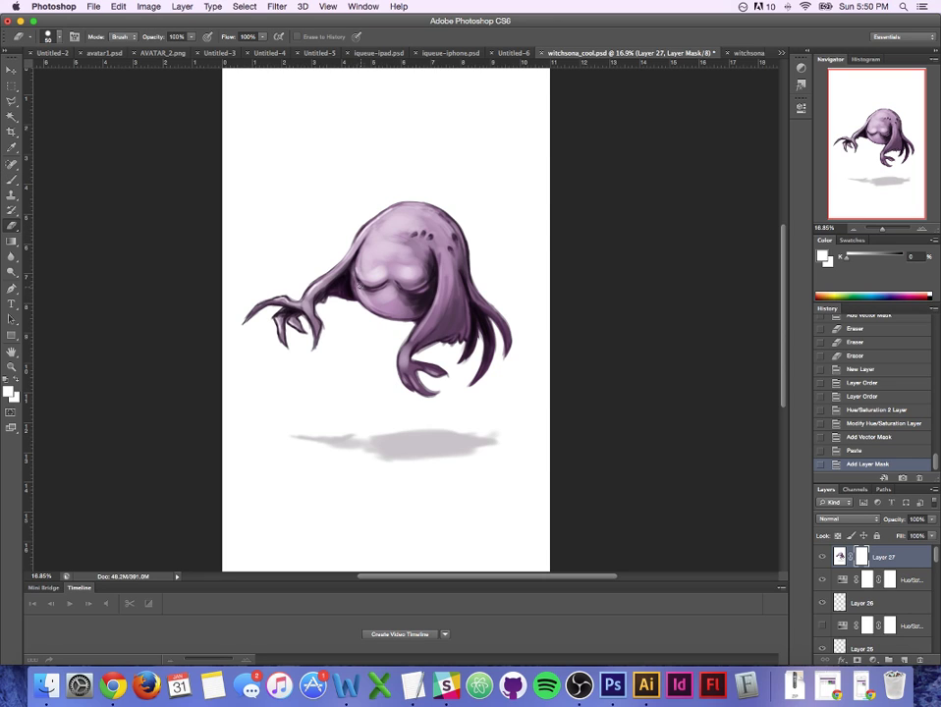
left_click(373, 301)
left_click(394, 380)
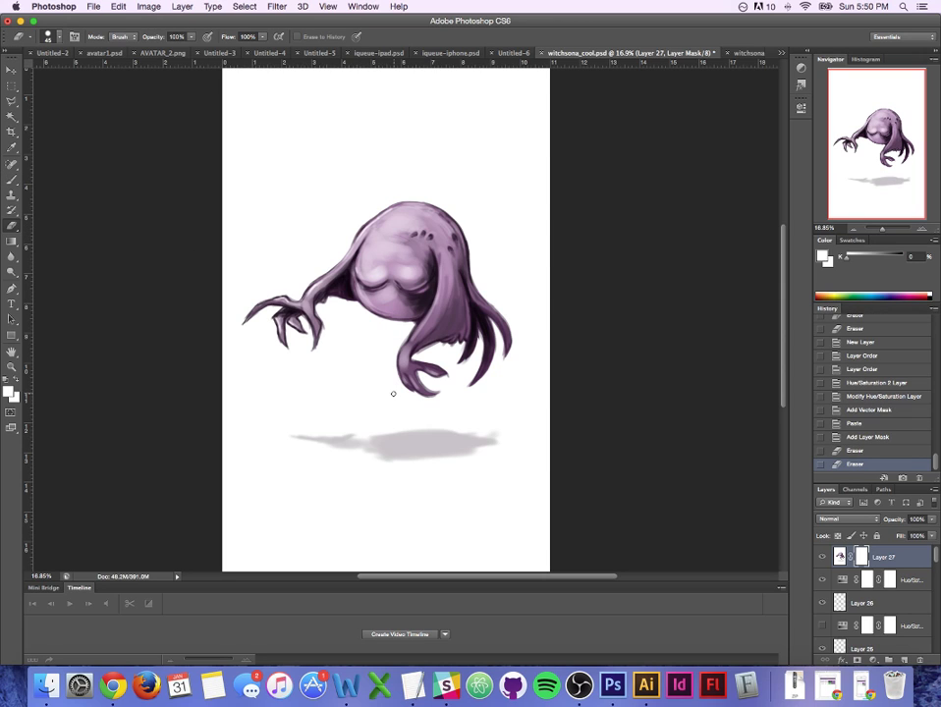
key("super+z")
Step: Erase the image of Layer 27 along the creature's lower belly and beneath its brow folds to expose the cooler shading
left_click(840, 557)
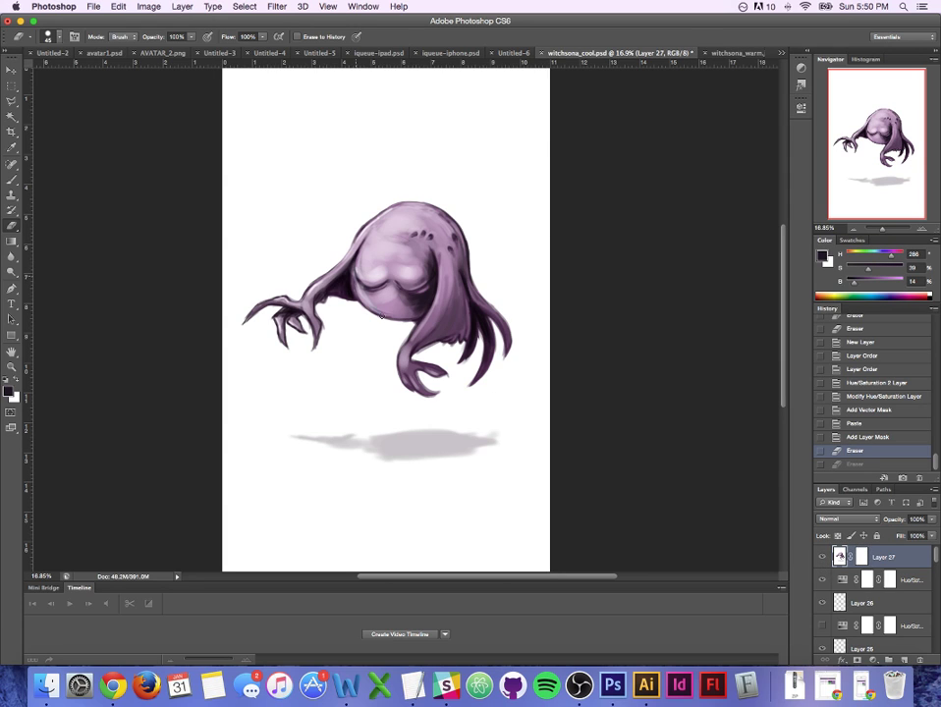
mouse_move(390, 319)
left_mouse_down()
mouse_move(365, 288)
mouse_move(383, 315)
left_mouse_up()
mouse_move(381, 313)
left_mouse_down()
mouse_move(401, 286)
mouse_move(422, 294)
mouse_move(434, 285)
mouse_move(422, 301)
mouse_move(414, 296)
mouse_move(438, 265)
left_mouse_up()
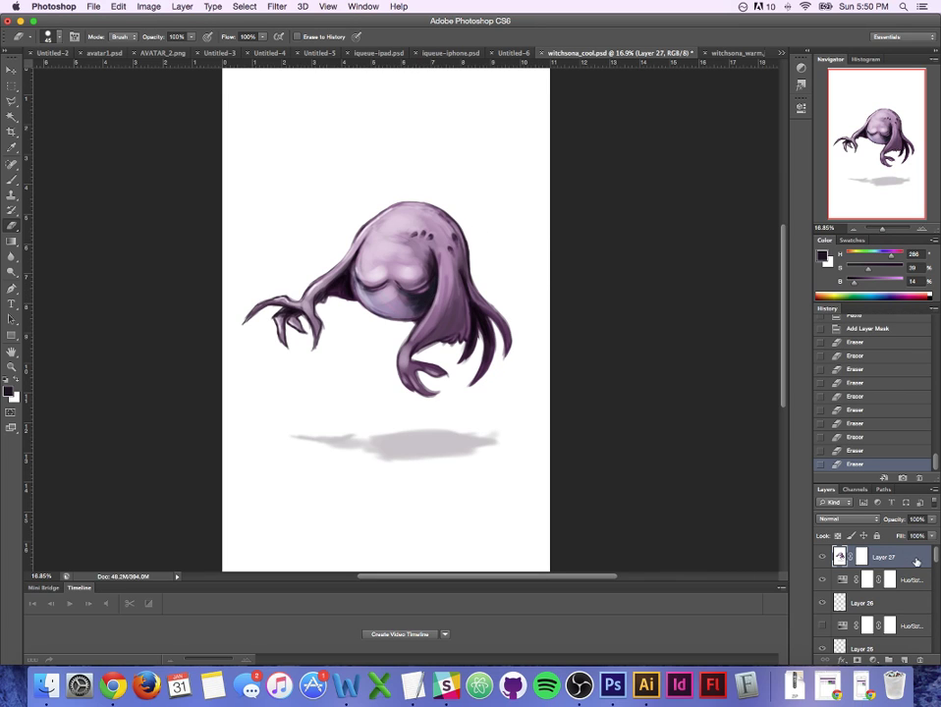
Step: Set Layer 27's opacity to 93% and erase more of it in the dark shadow beside the belly
double_click(912, 557)
left_click_drag(790, 346, 786, 344)
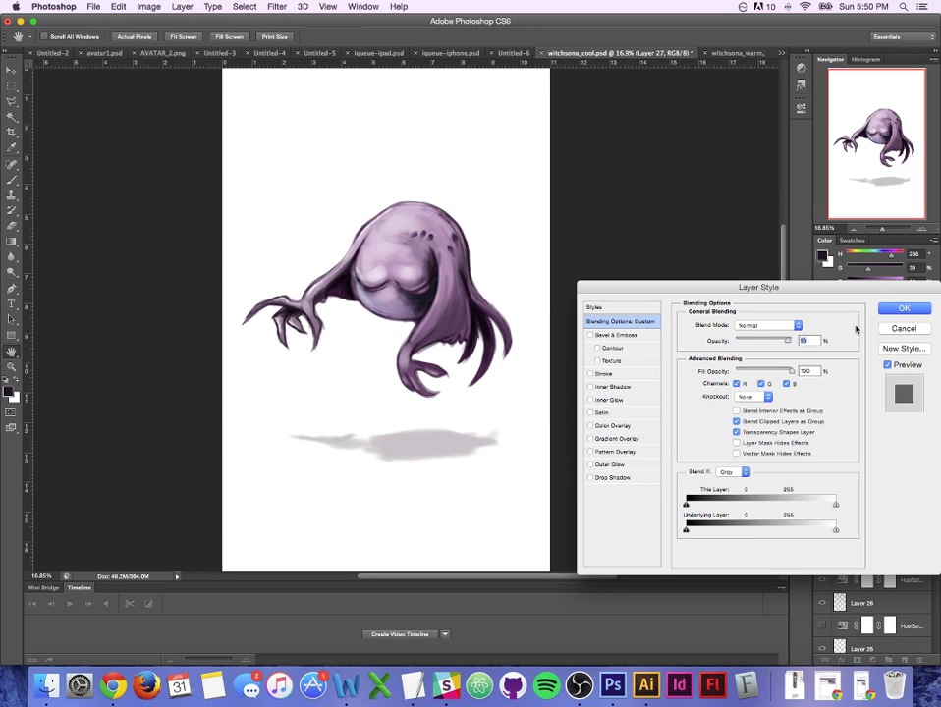
key("Return")
left_click(433, 284)
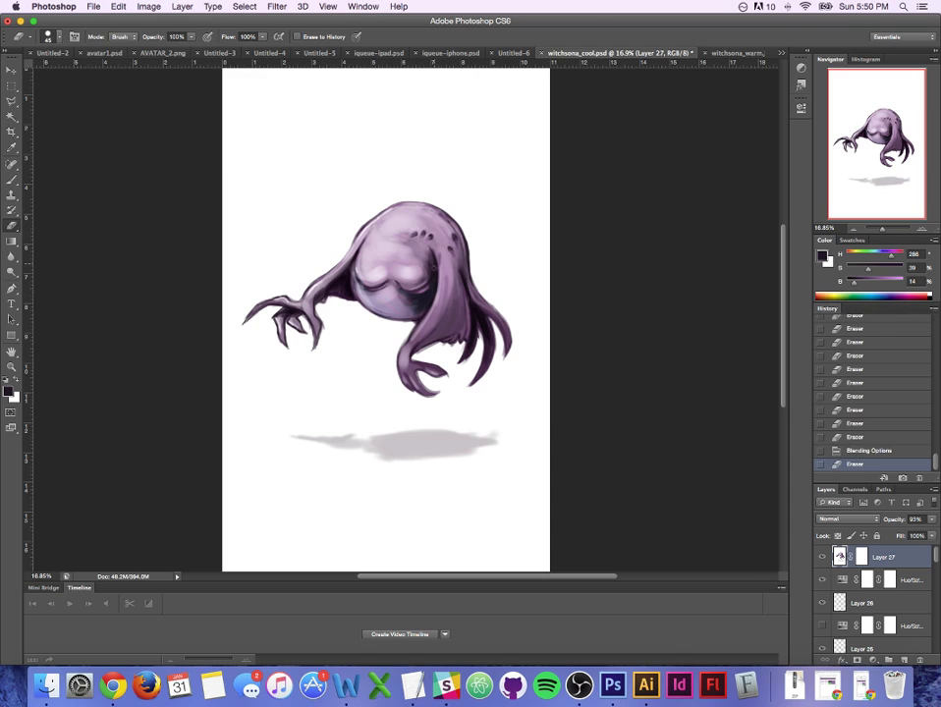
left_click(426, 282)
Step: Check the contents of Layer 2 by showing it briefly, and hide it again
scroll(860, 580, "down", 5)
left_click(823, 581)
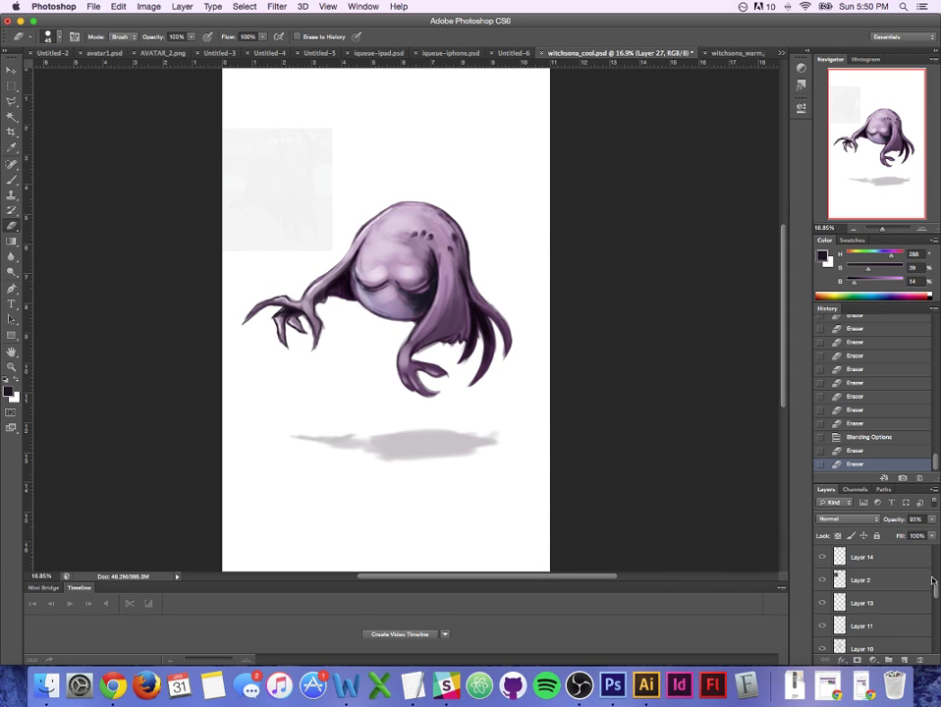
left_click(822, 580)
left_click_drag(931, 591, 931, 552)
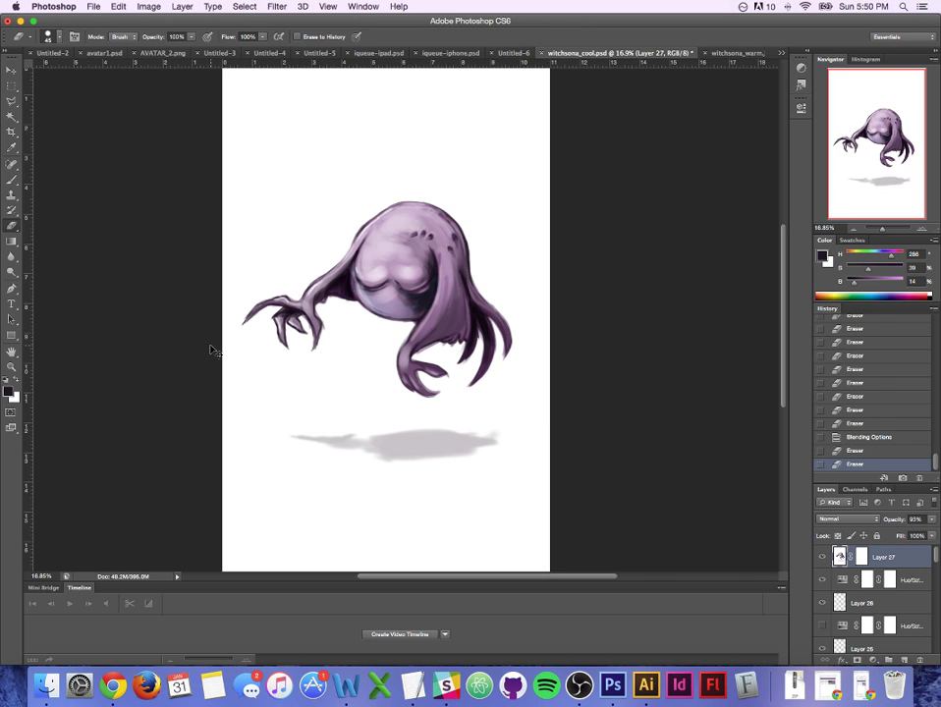
Step: Paste the copied creature reference picture as a new layer, enlarge it, and place it in the canvas's upper-left corner
key("super+v")
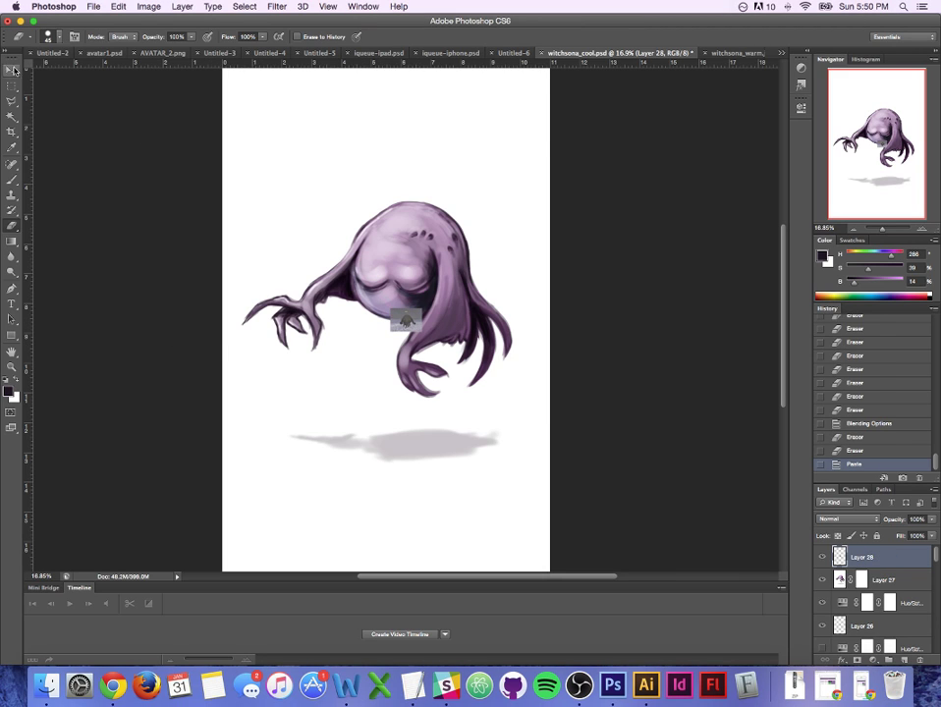
key("v")
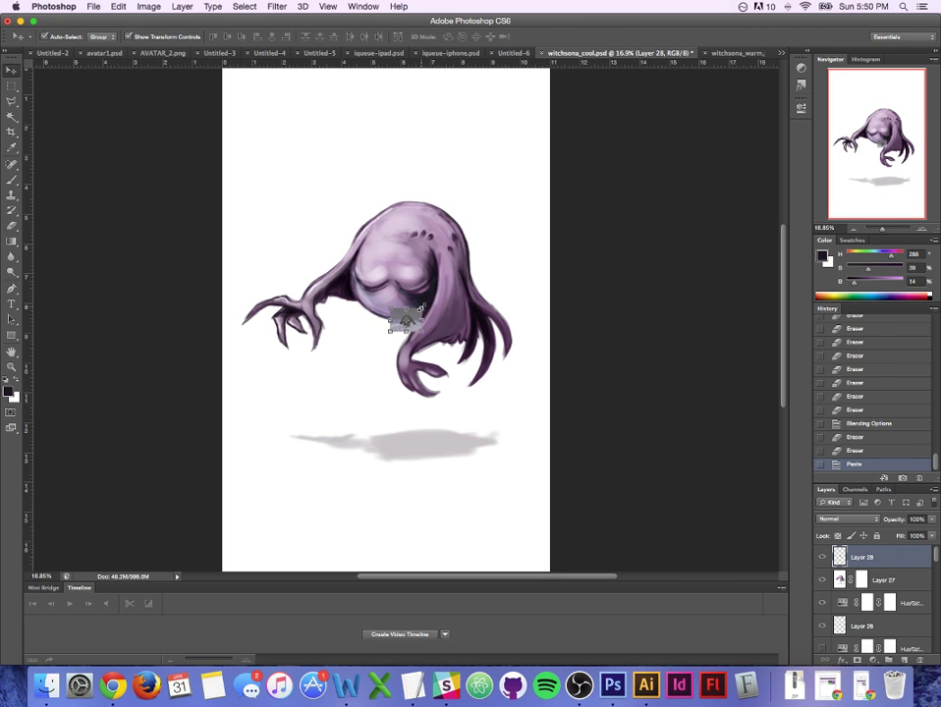
left_click_drag(423, 312, 317, 103)
key("Return")
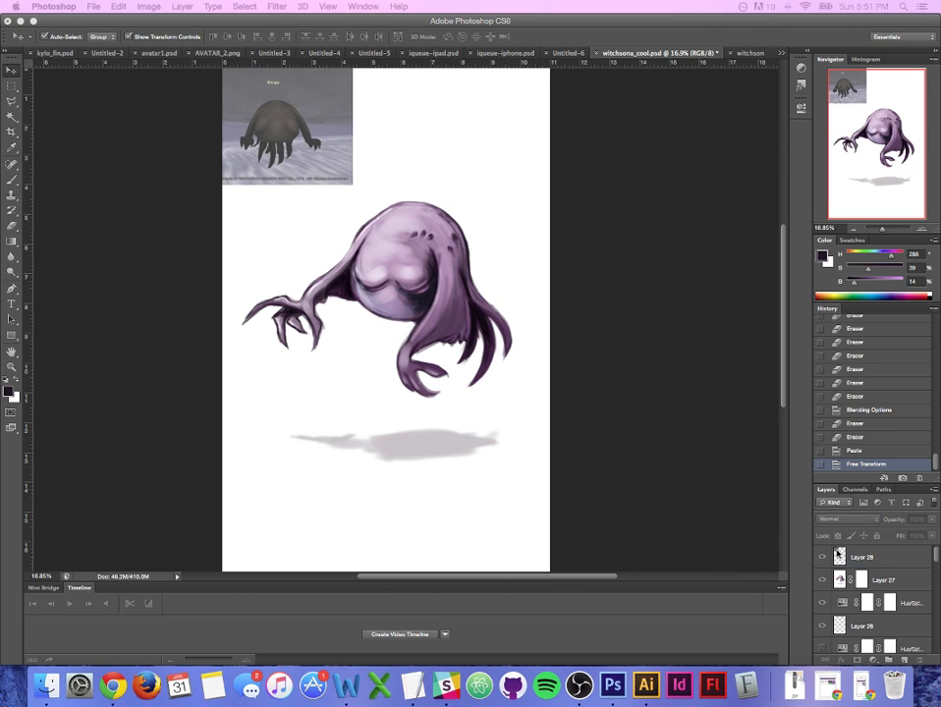
Step: Toggle the visibility of Layer 28 and Layer 27 to compare the creature with and without them
left_click(825, 557)
left_click(824, 557)
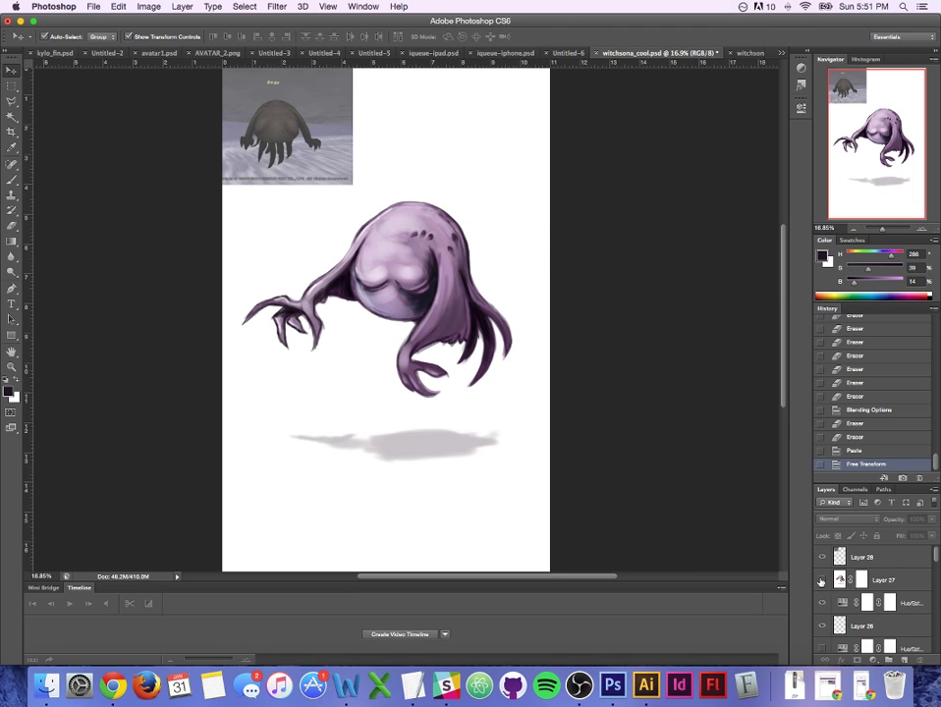
left_click(825, 579)
left_click(824, 580)
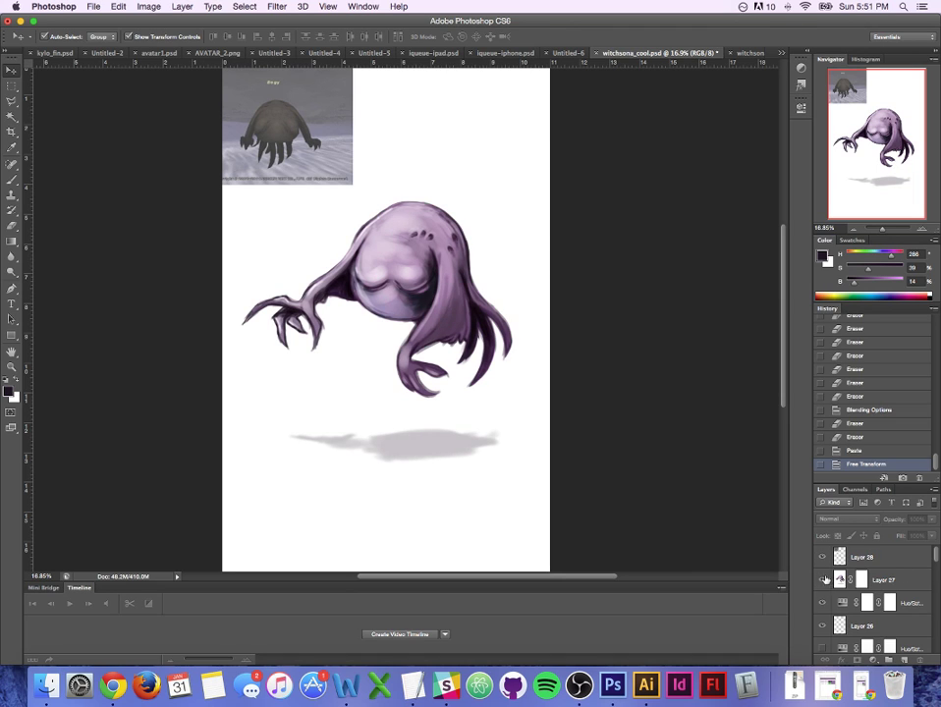
Step: Erase Layer 27 with a size 50 eraser along the dark shadow between the creature's belly and its large front arm
left_click(879, 580)
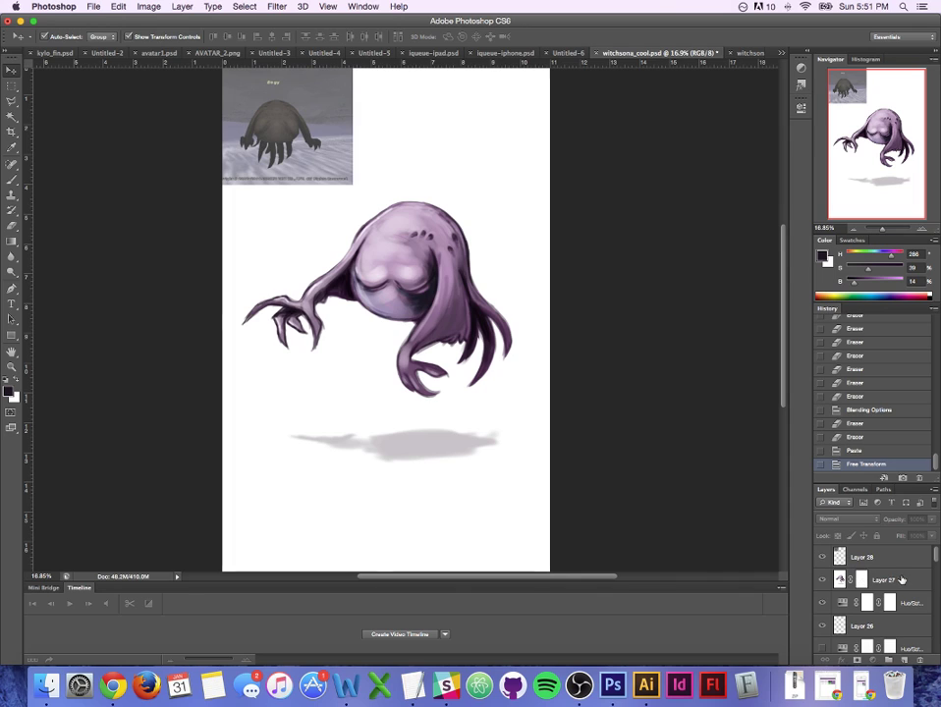
left_click(13, 180)
left_click(13, 226)
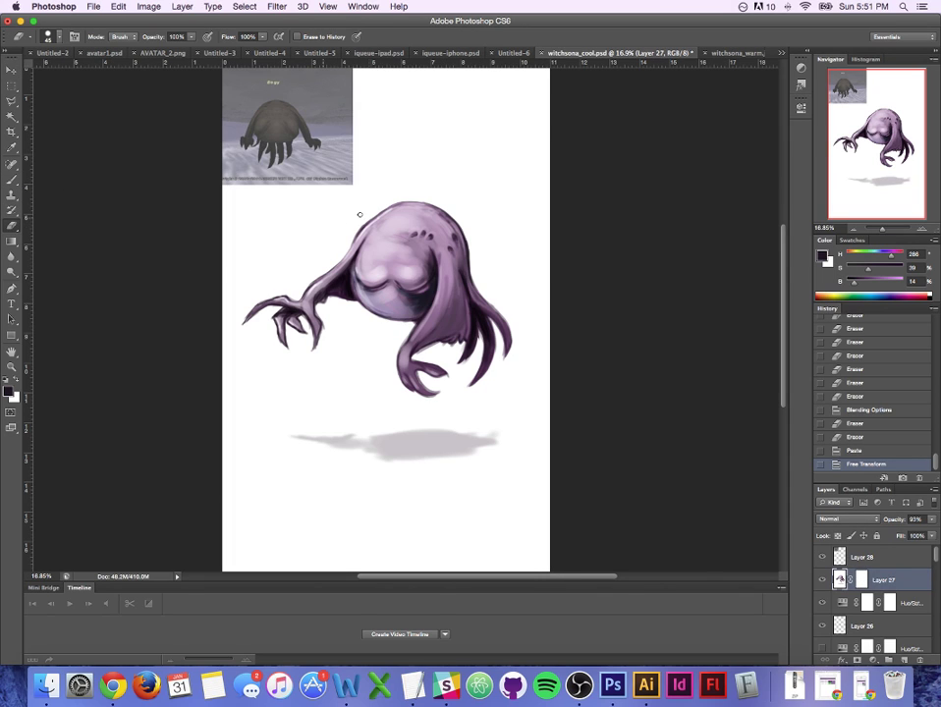
key("bracketright")
left_click_drag(434, 276, 429, 288)
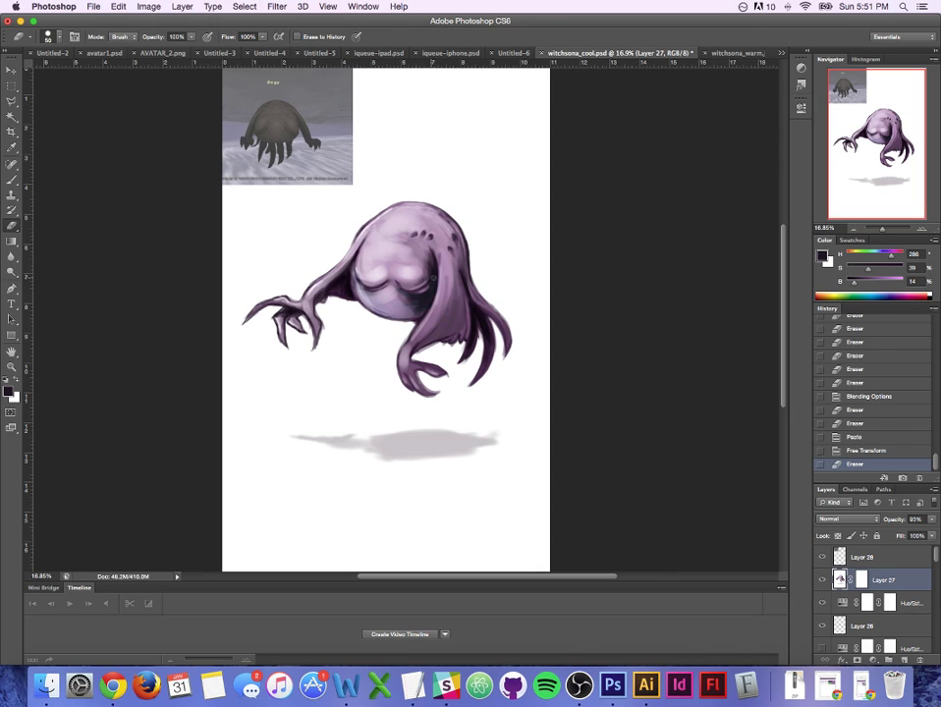
left_click(429, 273)
left_click(428, 267)
left_click(434, 291)
left_click(449, 305)
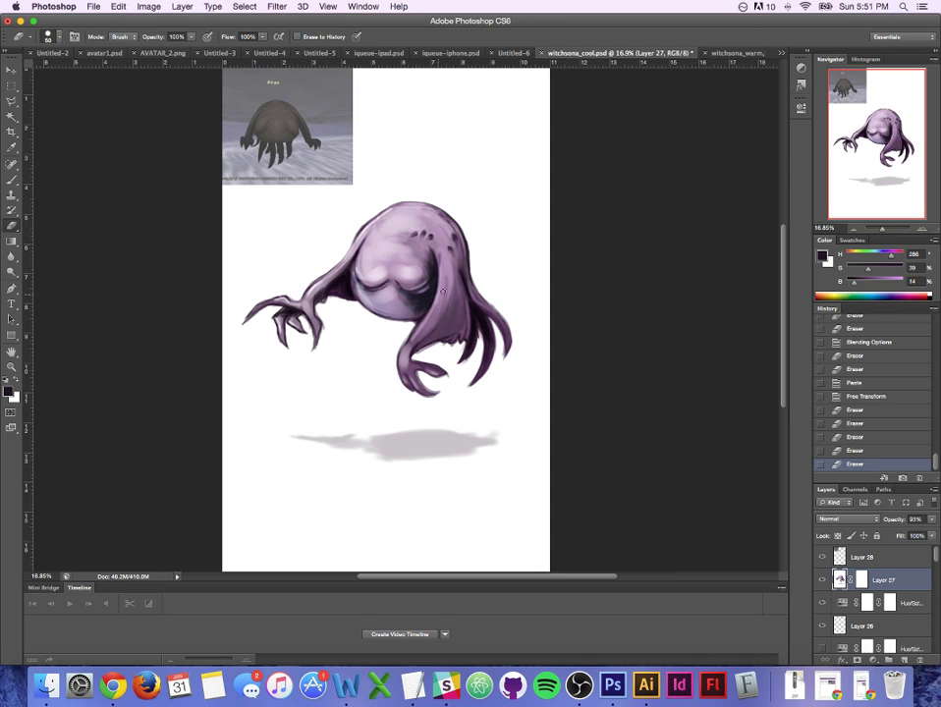
Step: Erase Layer 27 across the lower part of the front arm and the base of the rear fingers
left_click(462, 317)
left_click(473, 326)
left_click(477, 327)
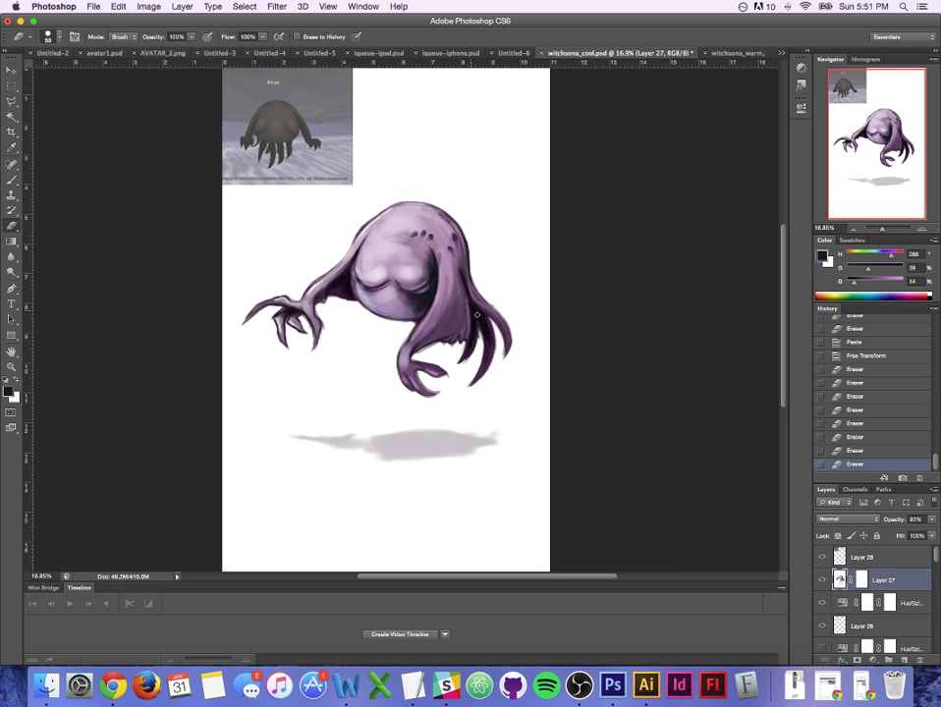
left_click(480, 328)
left_click(484, 327)
left_click(485, 305)
Step: Touch up the belly's lower edge on Layer 27 with a smaller eraser and save the document
key("bracketleft")
key("bracketleft")
key("bracketleft")
key("super+s")
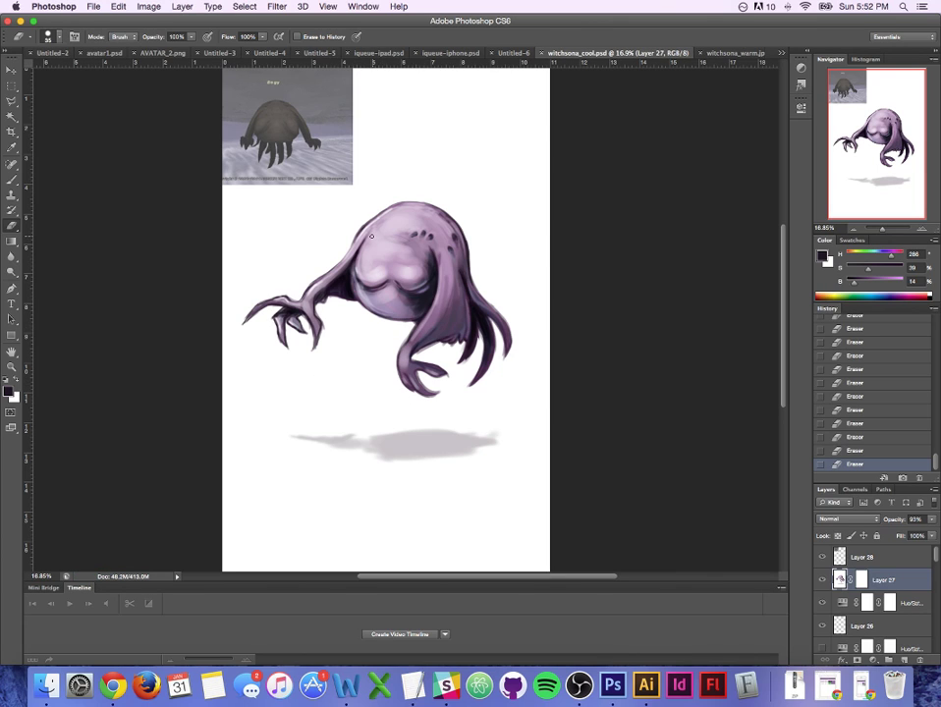
left_click(361, 314)
key("super+s")
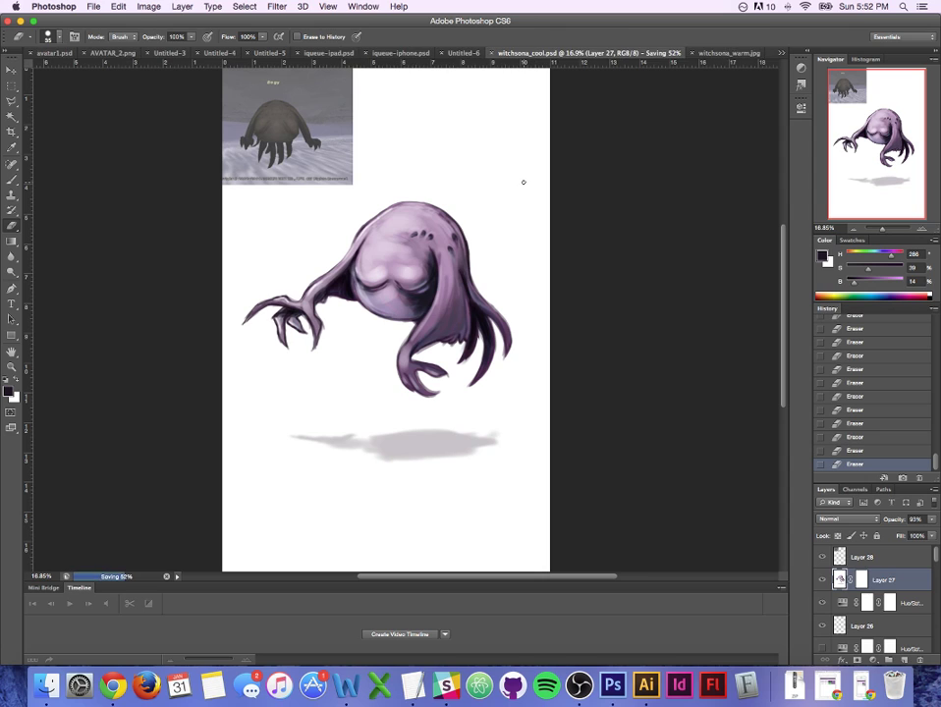
Step: Erase a short stretch of Layer 27 below the spots on the creature's shoulder, along the arm's outer side
left_click(148, 7)
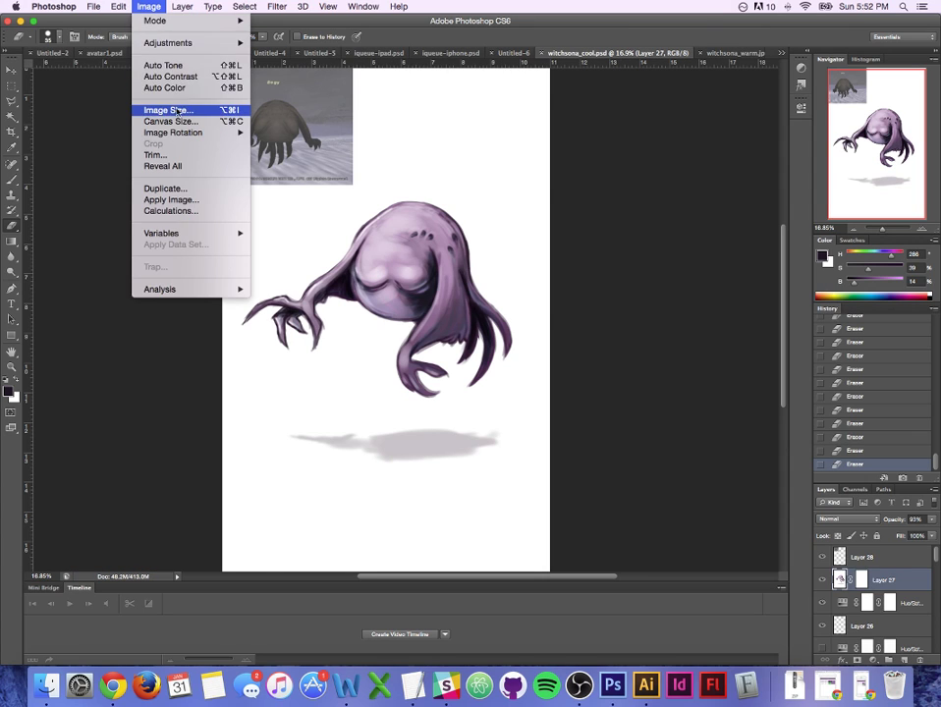
left_click(169, 166)
left_click(786, 264)
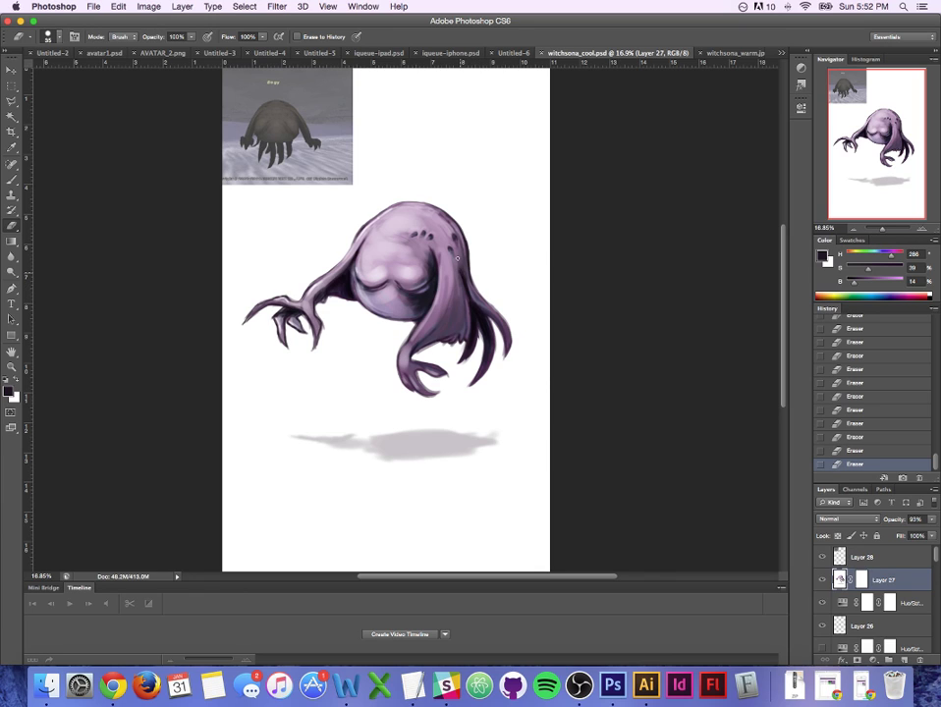
left_click_drag(456, 258, 464, 278)
Step: Add a new layer above Layer 27 and handwrite "THANKS FOR" above the creature with a size 70 dark brush
left_click(904, 659)
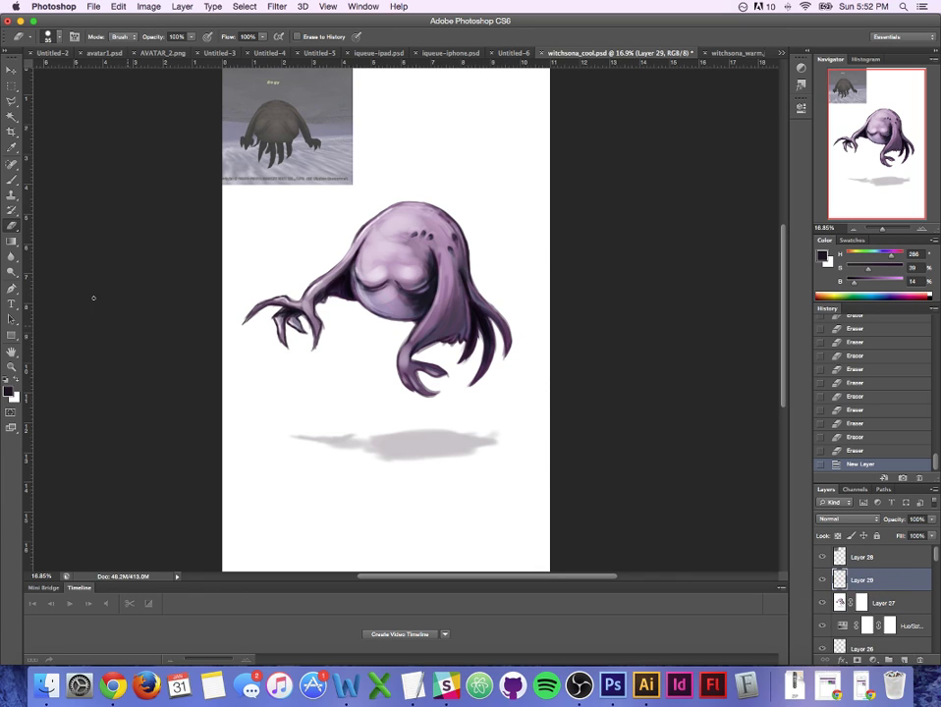
key("b")
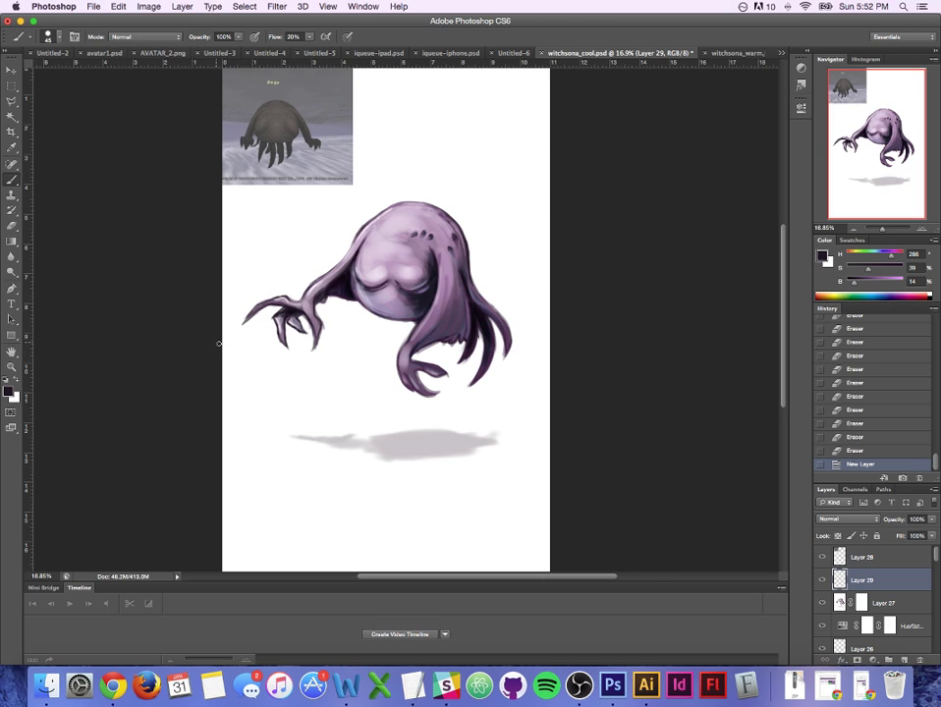
key("bracketright")
mouse_move(352, 123)
left_mouse_down()
mouse_move(393, 109)
mouse_move(380, 157)
mouse_move(407, 129)
mouse_move(411, 152)
mouse_move(436, 136)
mouse_move(435, 125)
left_mouse_up()
left_click(387, 124)
mouse_move(440, 139)
left_mouse_down()
mouse_move(458, 132)
mouse_move(469, 98)
mouse_move(480, 128)
left_mouse_up()
mouse_move(494, 89)
left_mouse_down()
mouse_move(489, 122)
mouse_move(496, 116)
left_mouse_up()
mouse_move(409, 174)
left_mouse_down()
mouse_move(411, 193)
mouse_move(444, 175)
left_mouse_up()
mouse_move(413, 183)
left_mouse_down()
mouse_move(449, 177)
mouse_move(439, 167)
left_mouse_up()
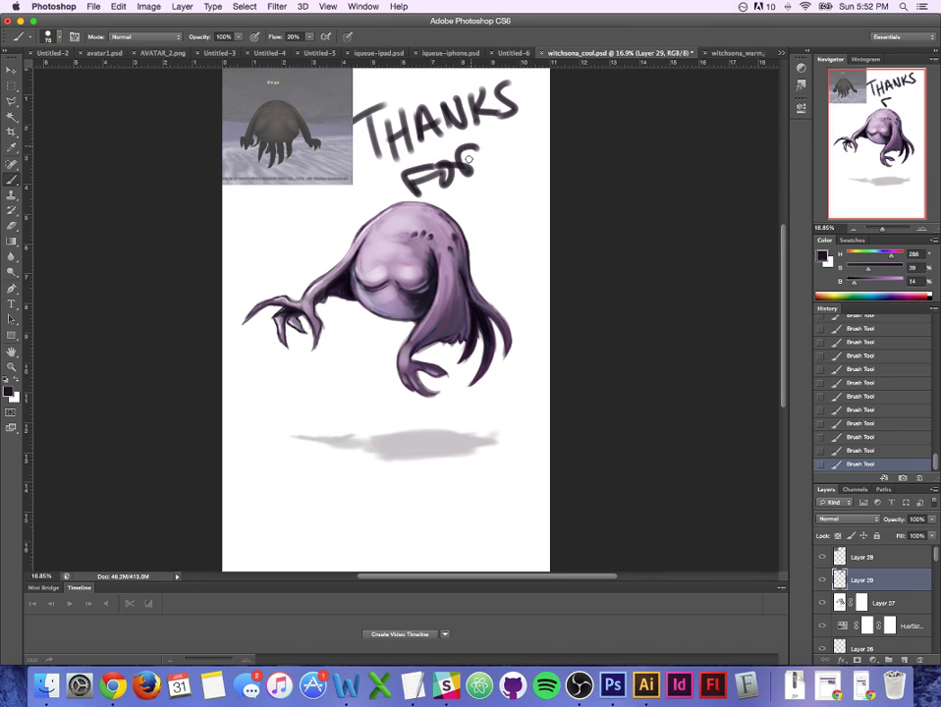